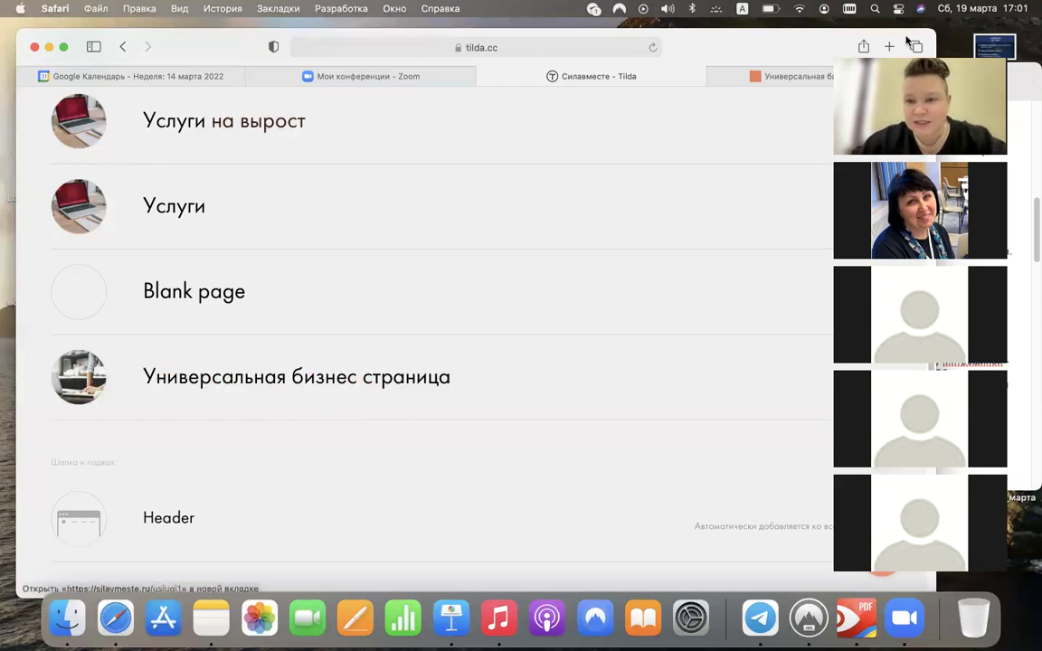
# - Move the browser window to the right and close the notes window behind it
pyautogui.moveTo(778, 44); pyautogui.dragTo(824, 37)
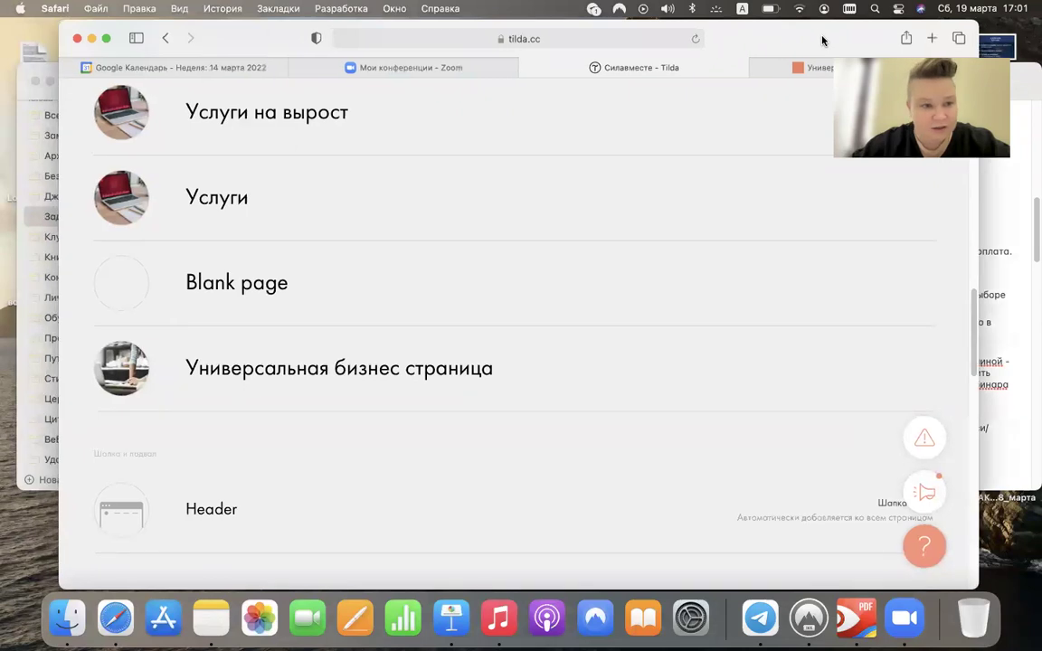
pyautogui.click(33, 82)
pyautogui.moveTo(159, 45); pyautogui.dragTo(174, 45)
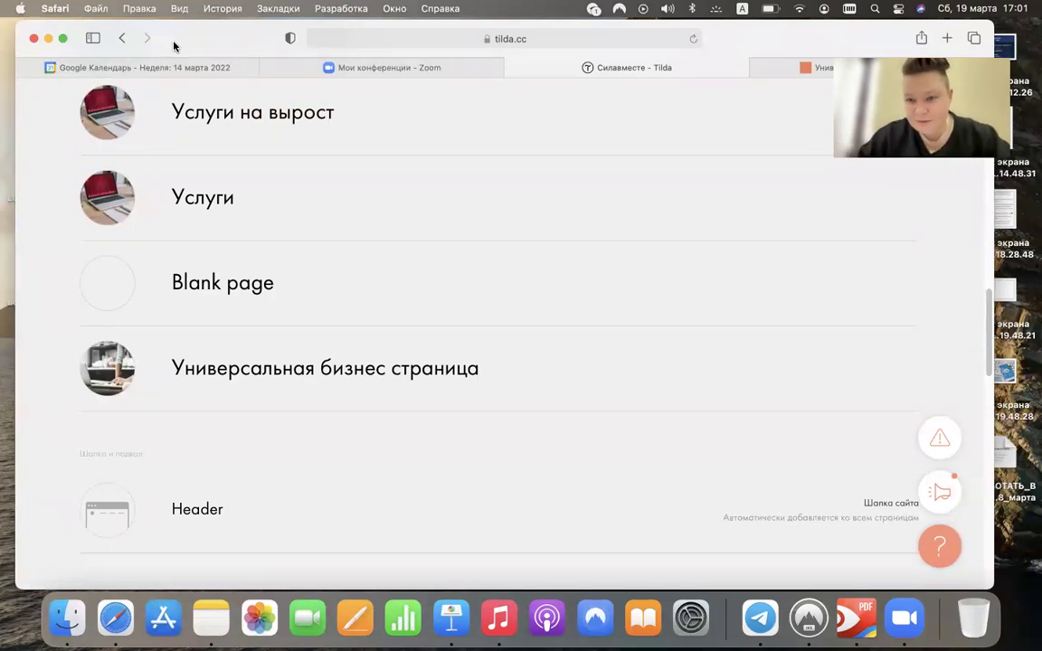
pyautogui.scroll(5, 293, 273)
pyautogui.scroll(10, 294, 270)
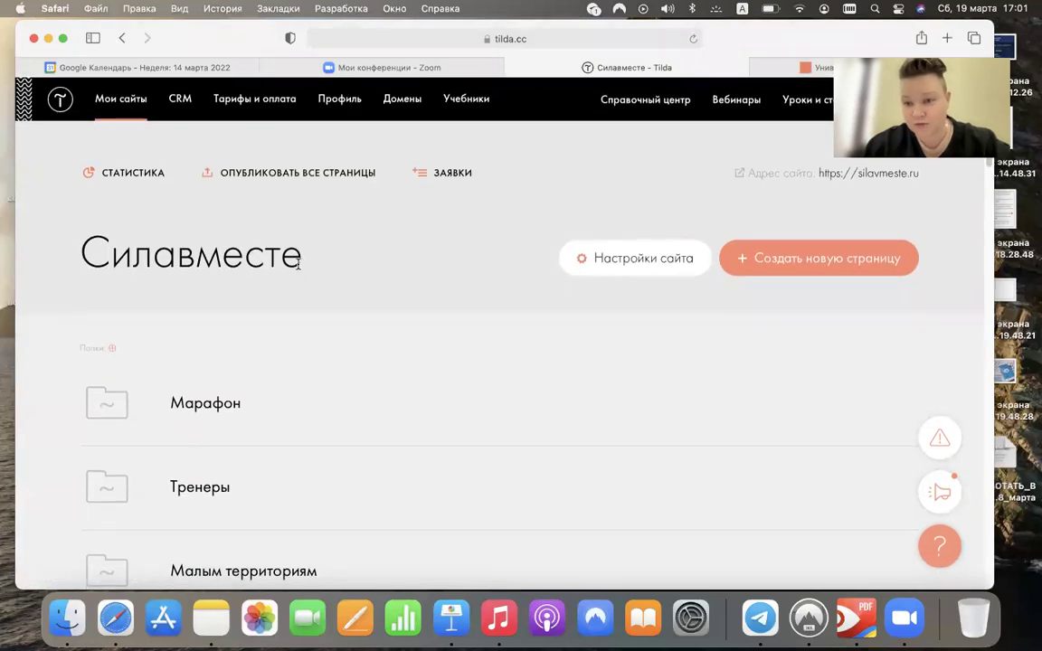
pyautogui.scroll(-10, 299, 262)
pyautogui.scroll(-10, 301, 268)
pyautogui.scroll(4, 300, 267)
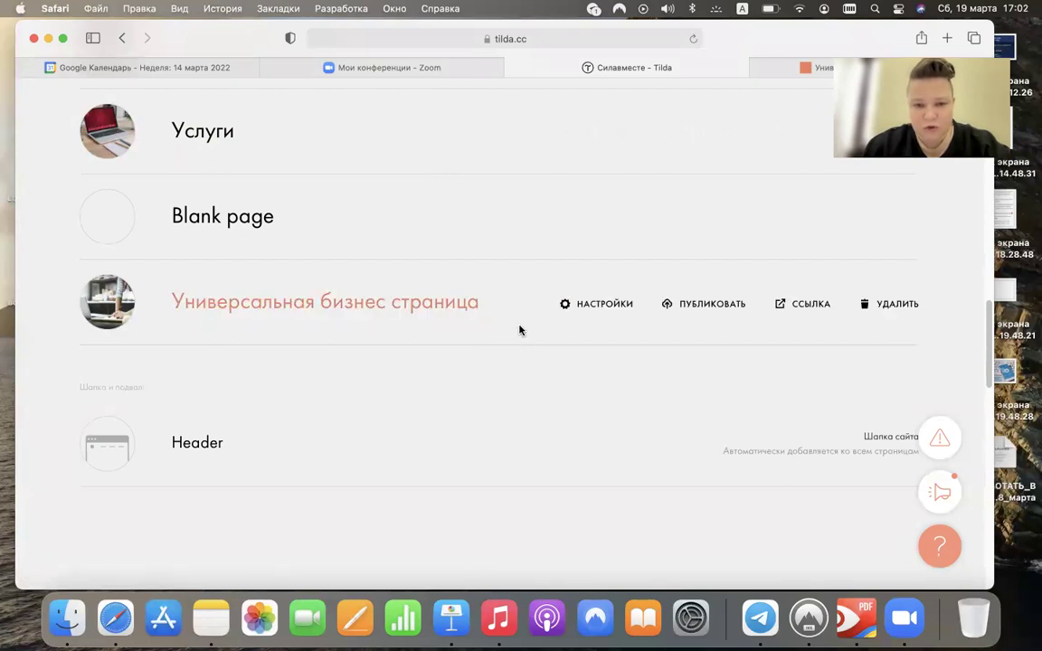
# - Open the Универсальная бизнес страница settings and select the title field
pyautogui.click(603, 305)
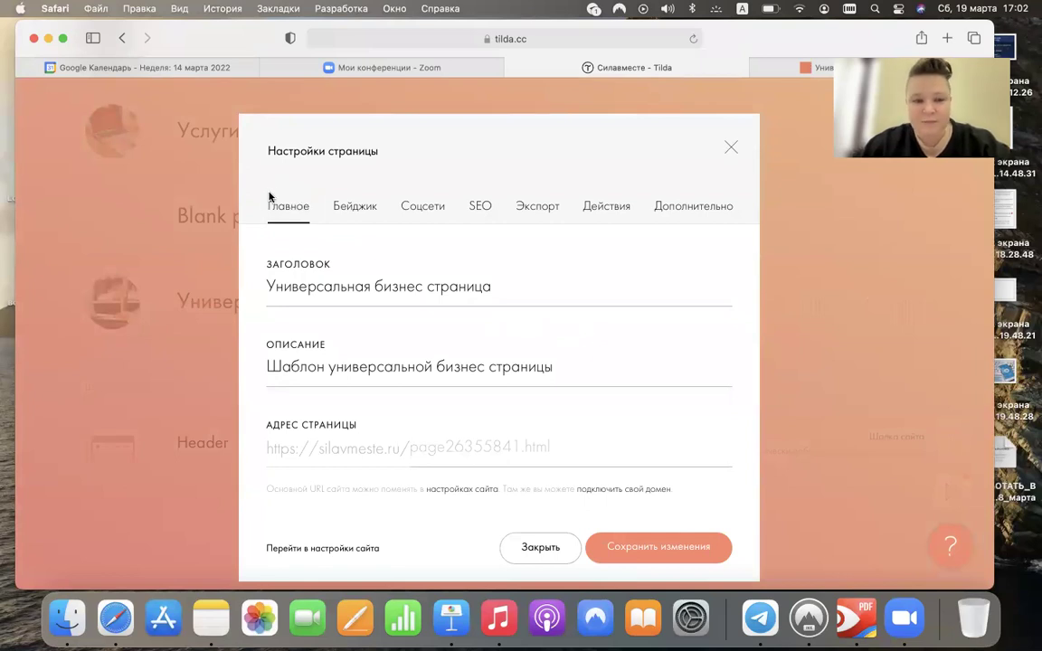
pyautogui.scroll(-1, 361, 265)
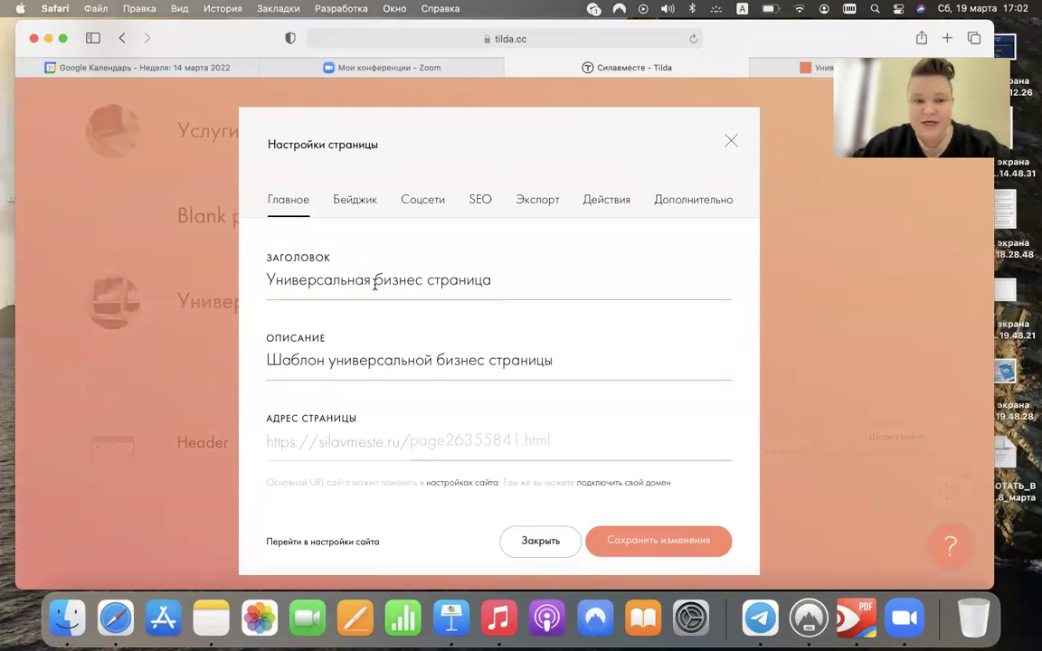
pyautogui.click(400, 354)
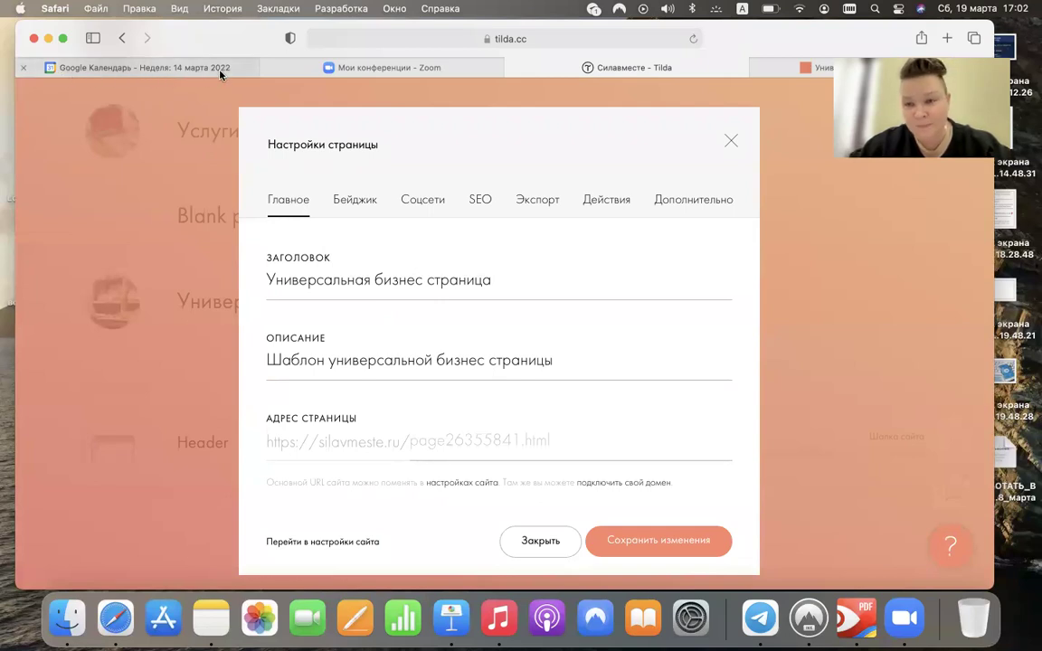
pyautogui.moveTo(220, 73)
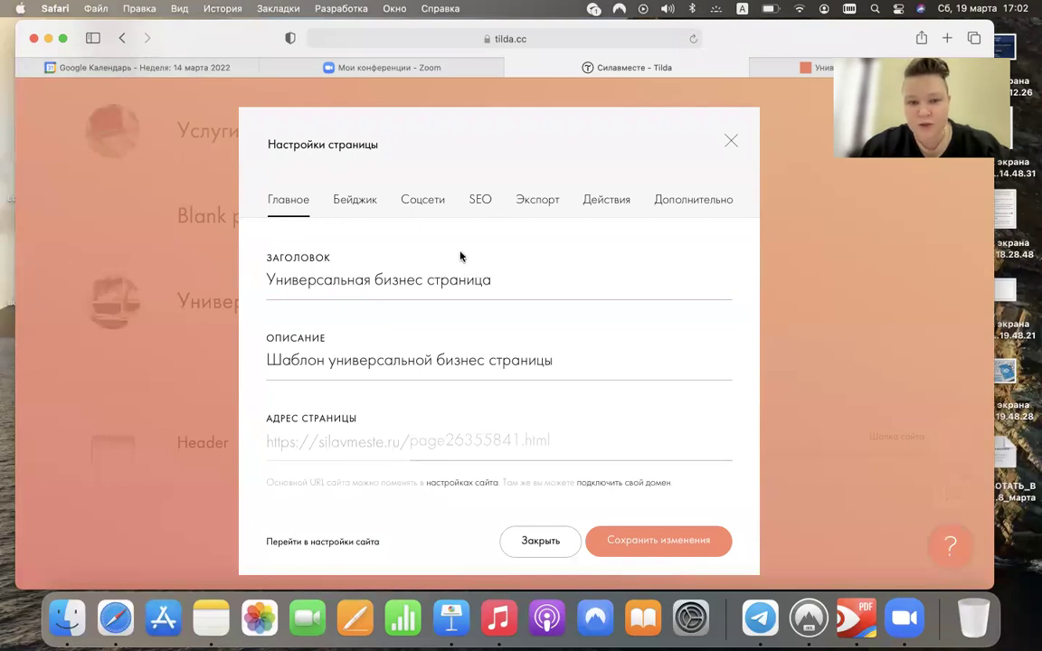
pyautogui.click(395, 278)
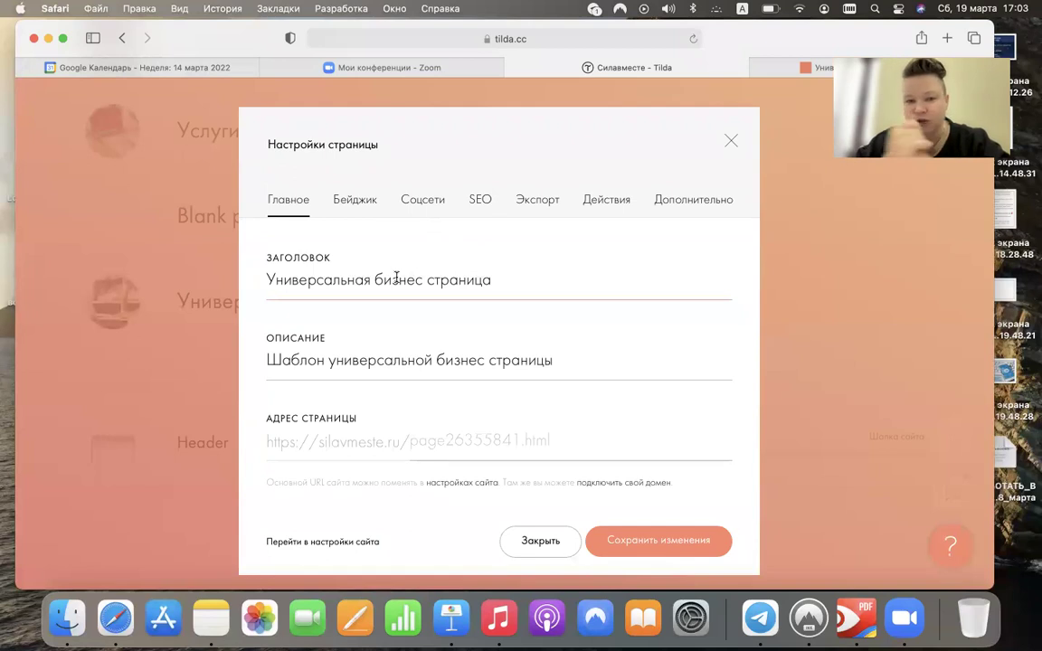
# - Retitle the page 'Тестовая страница' and select the old description text
pyautogui.tripleClick(396, 278)
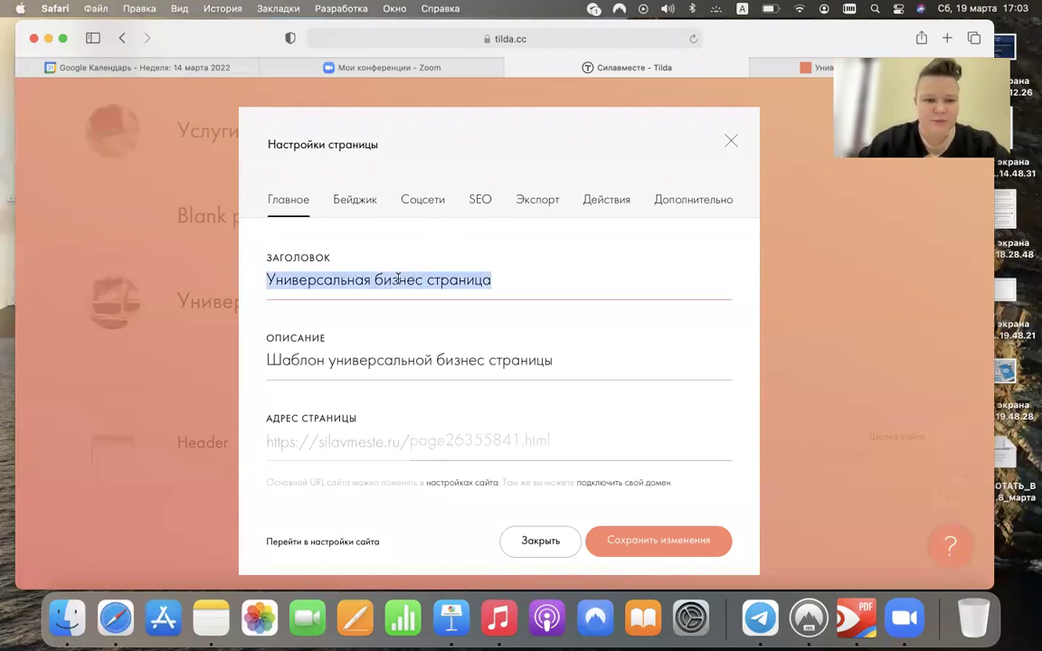
pyautogui.write('Ntcnj')
pyautogui.press('BackSpace')
pyautogui.press('BackSpace')
pyautogui.press('BackSpace')
pyautogui.press('BackSpace')
pyautogui.press('BackSpace')
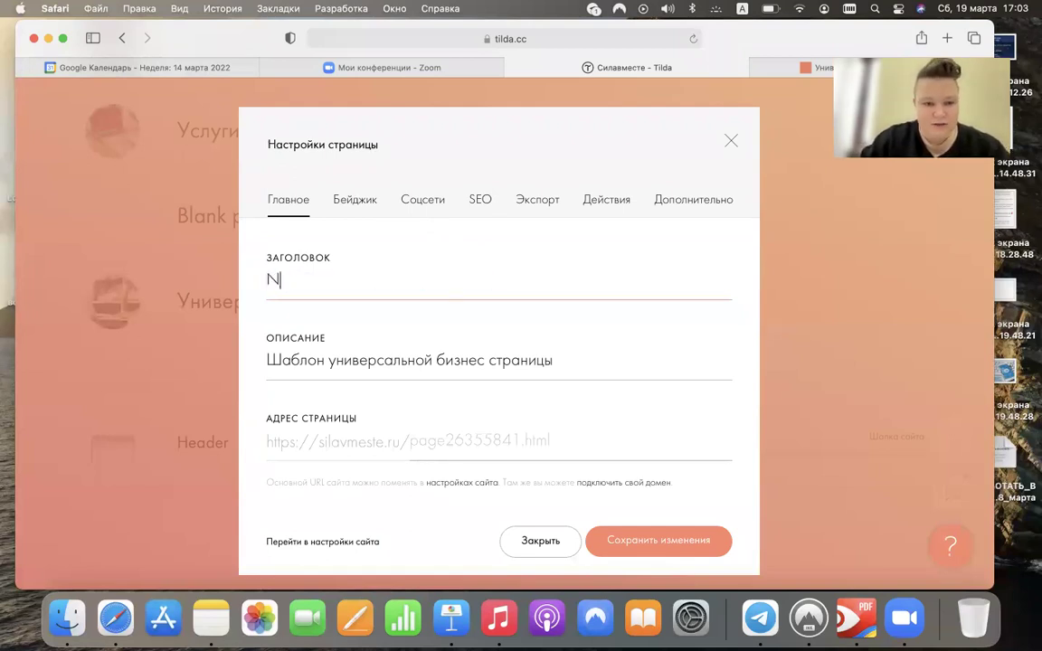
pyautogui.hotkey('ctrl', 'space')
pyautogui.write('Тестовая страница')
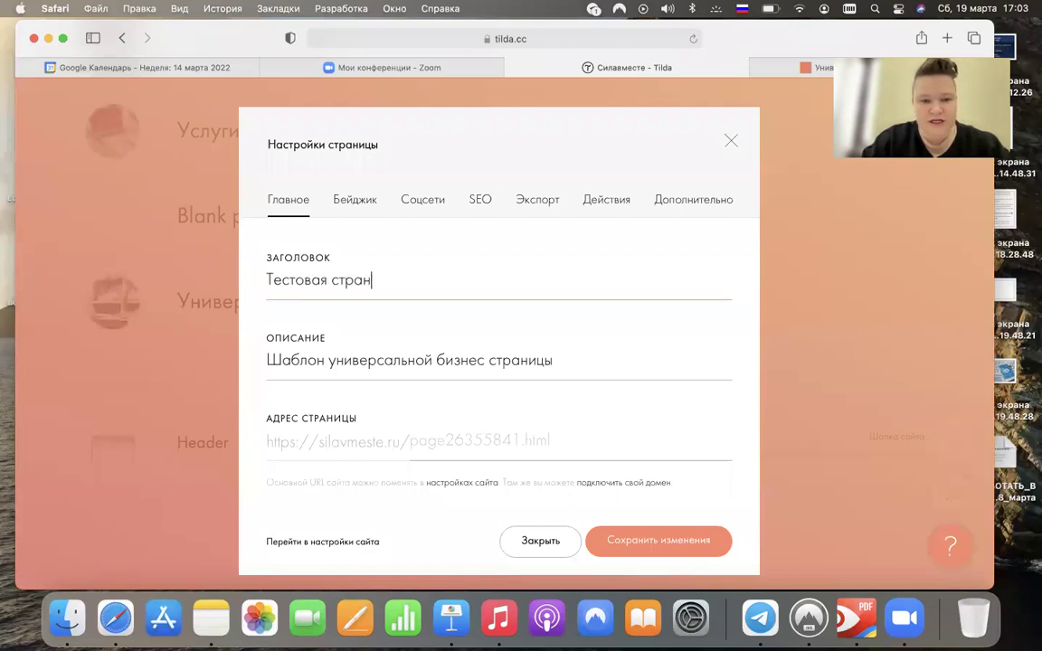
pyautogui.click(567, 358)
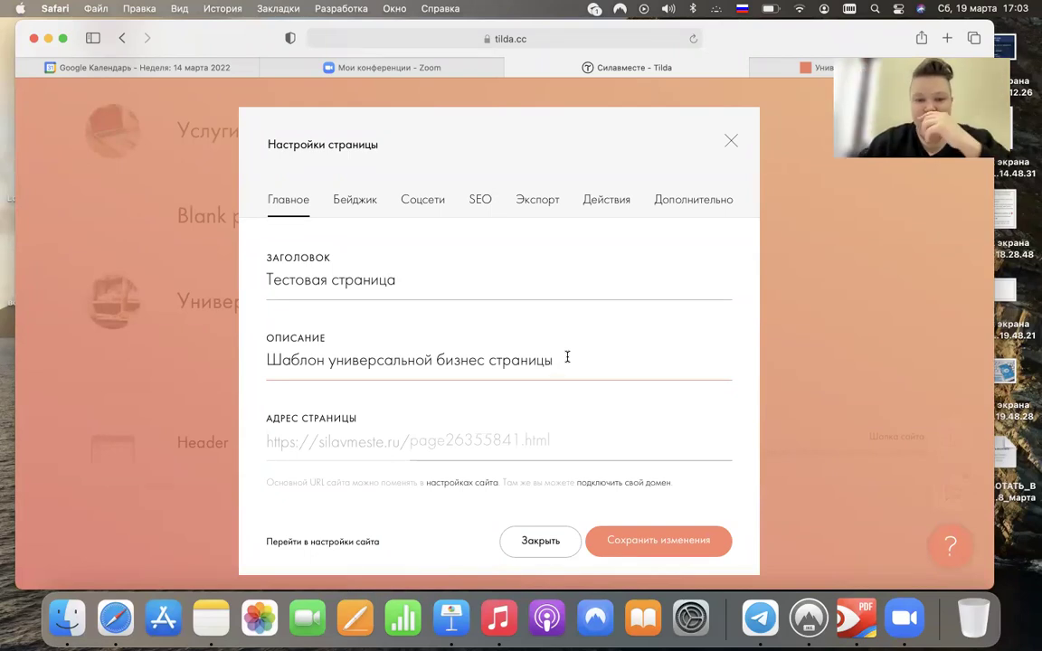
pyautogui.moveTo(567, 358); pyautogui.dragTo(198, 347)
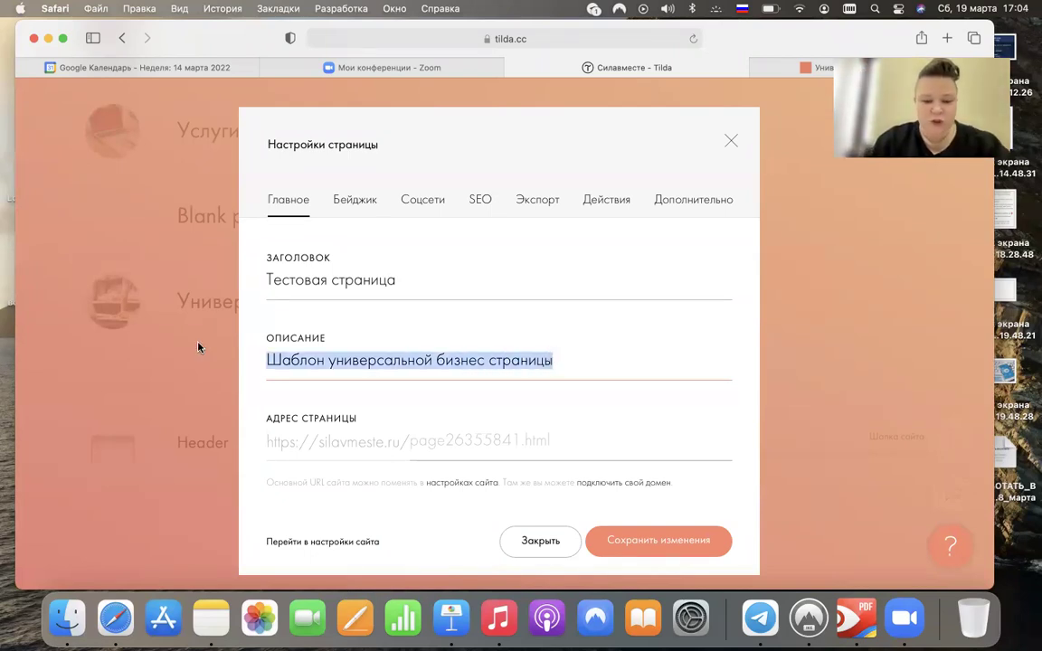
# - Write a description about АНО "Ромашки и букашки" ending 'Ура присоединяйтесь к нам!'
pyautogui.write('Сайт')
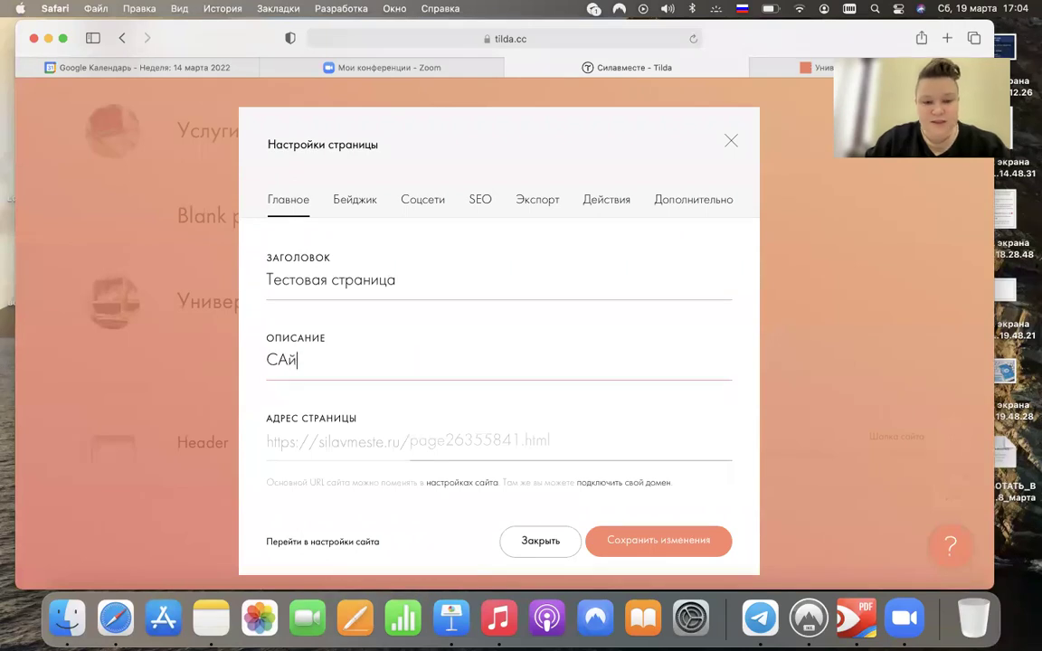
pyautogui.write(' Автономное')
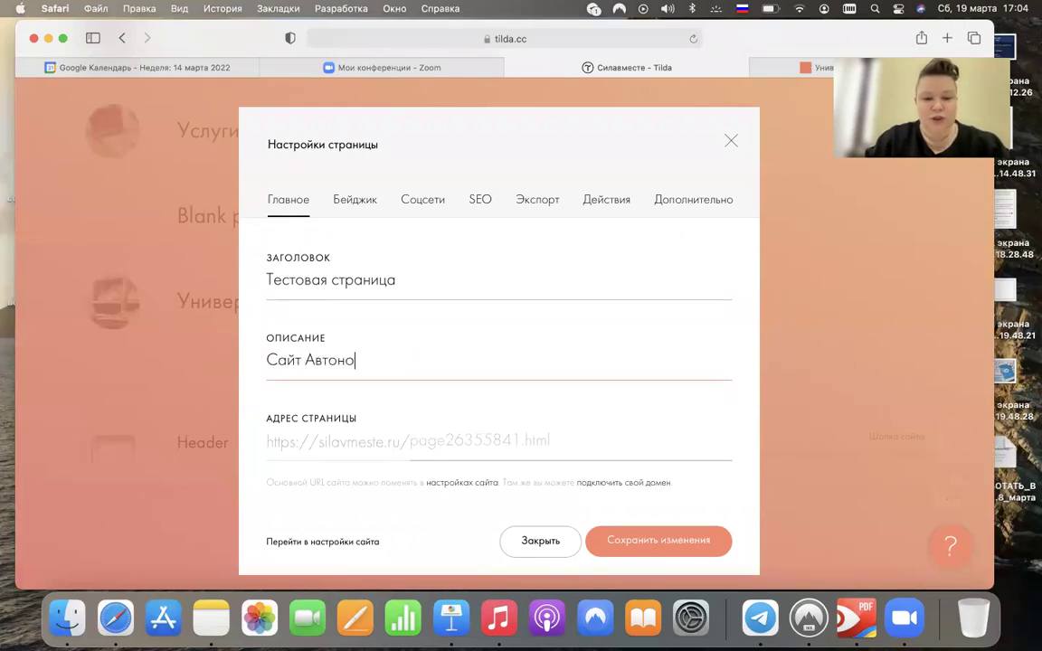
pyautogui.press('BackSpace')
pyautogui.press('BackSpace')
pyautogui.write('й неко')
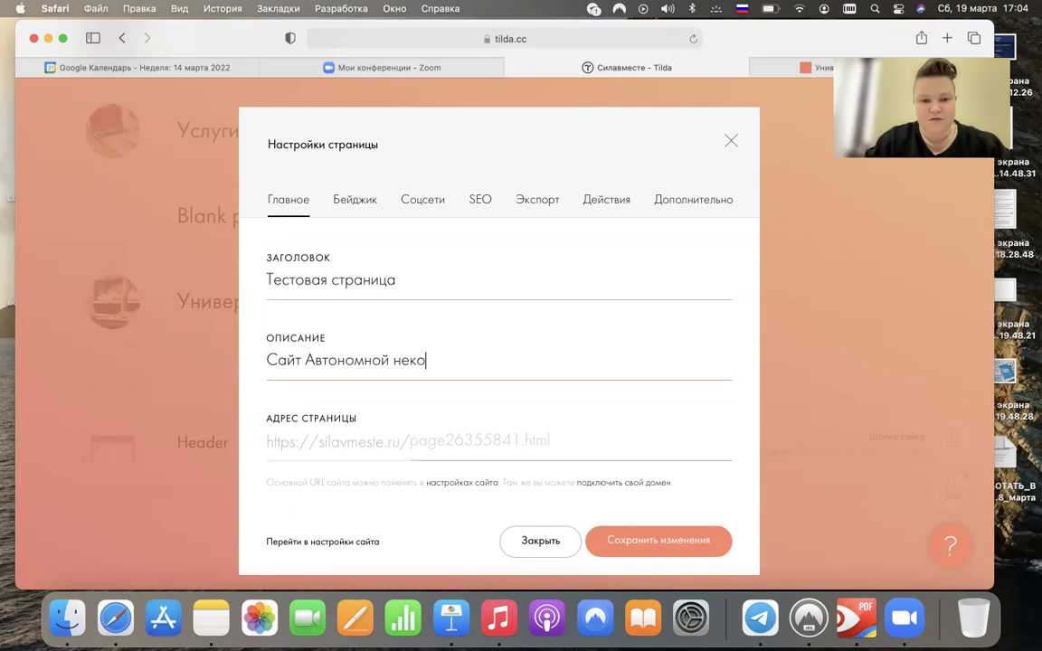
pyautogui.write('ммерческой организа')
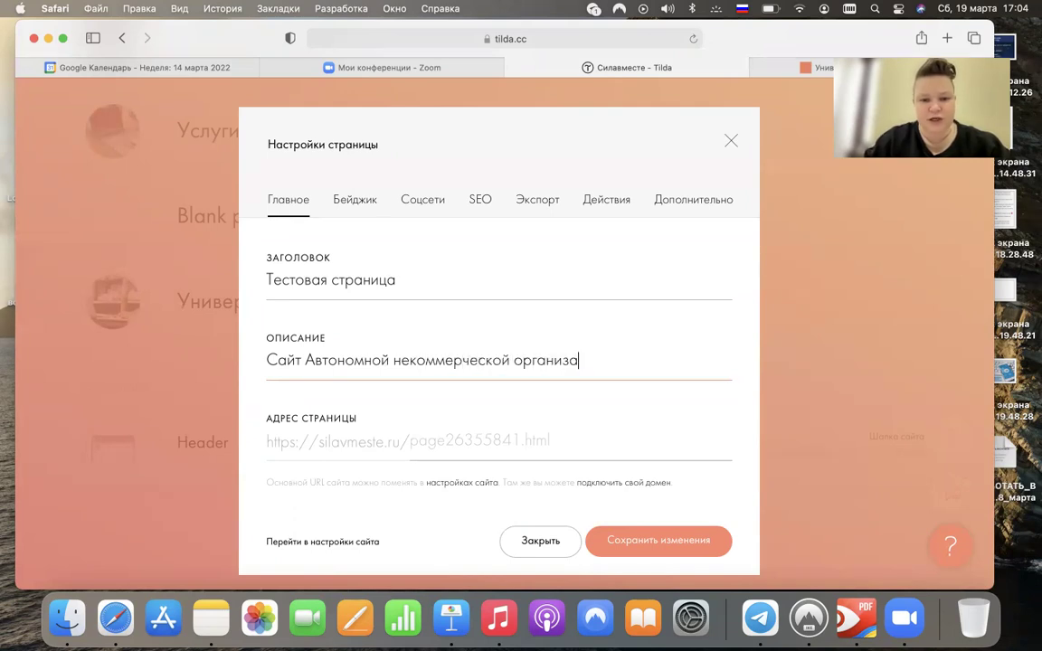
pyautogui.write('ции "Рома')
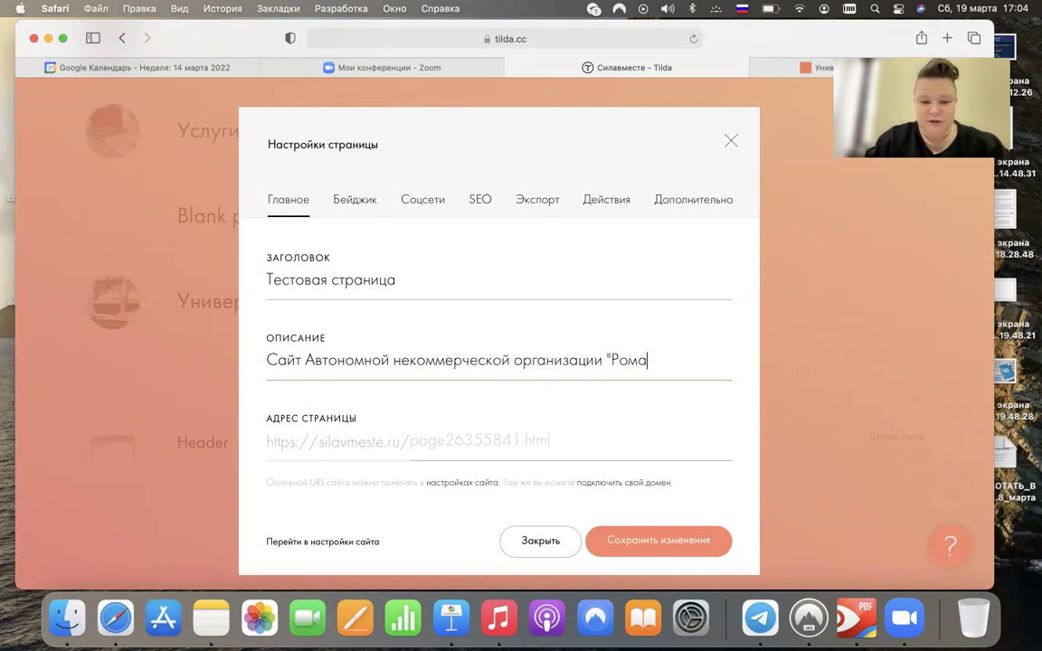
pyautogui.write('шки и букашки"')
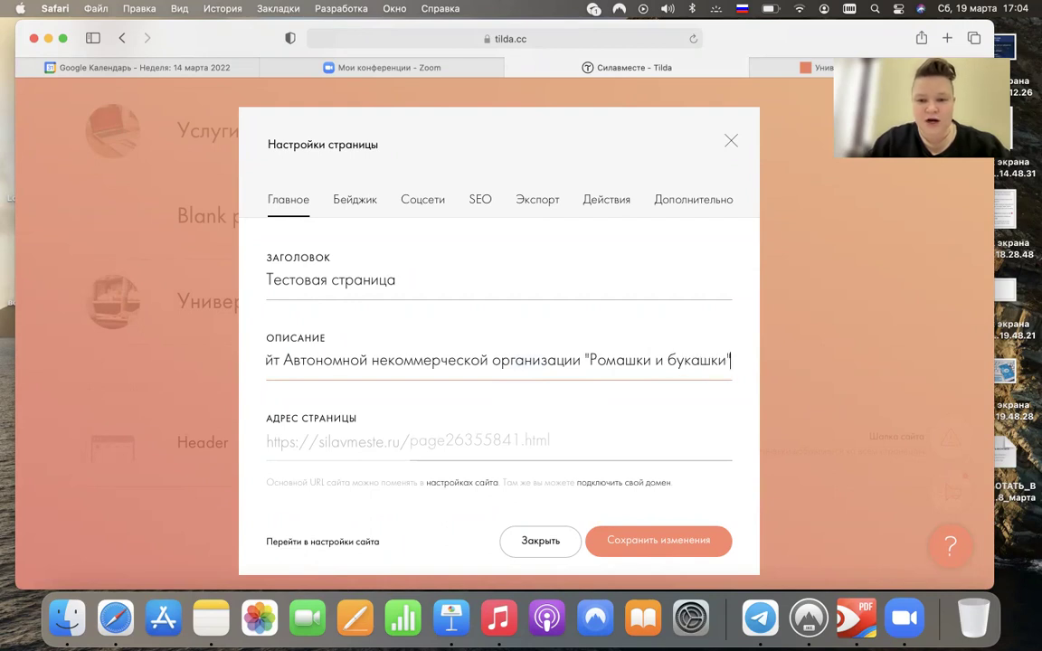
pyautogui.write('. ')
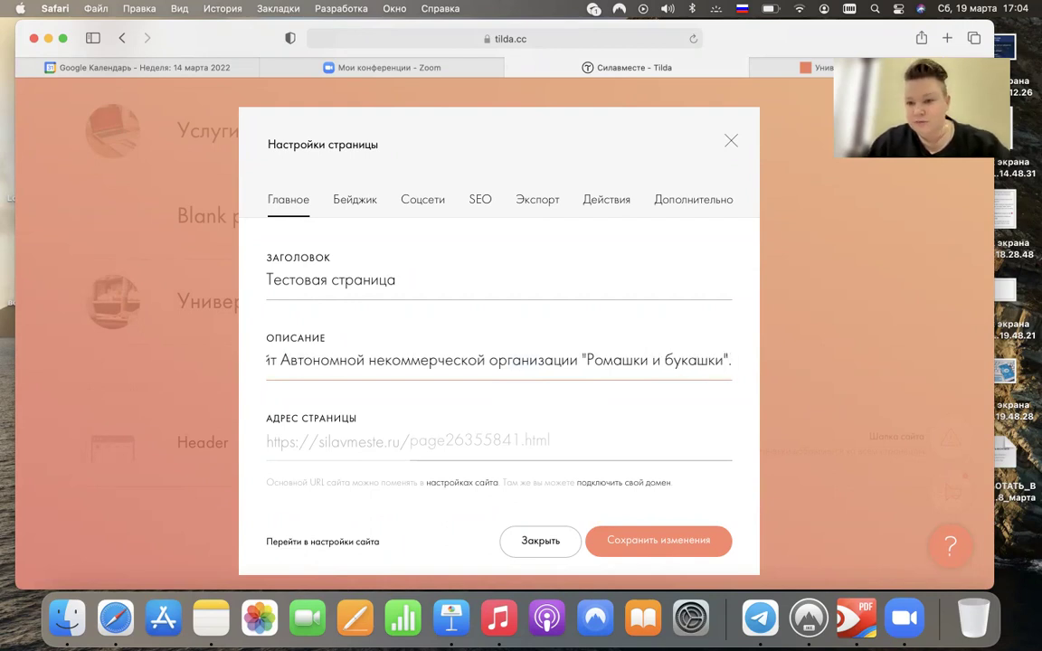
pyautogui.write('Создаем комфортные общественные пространства для')
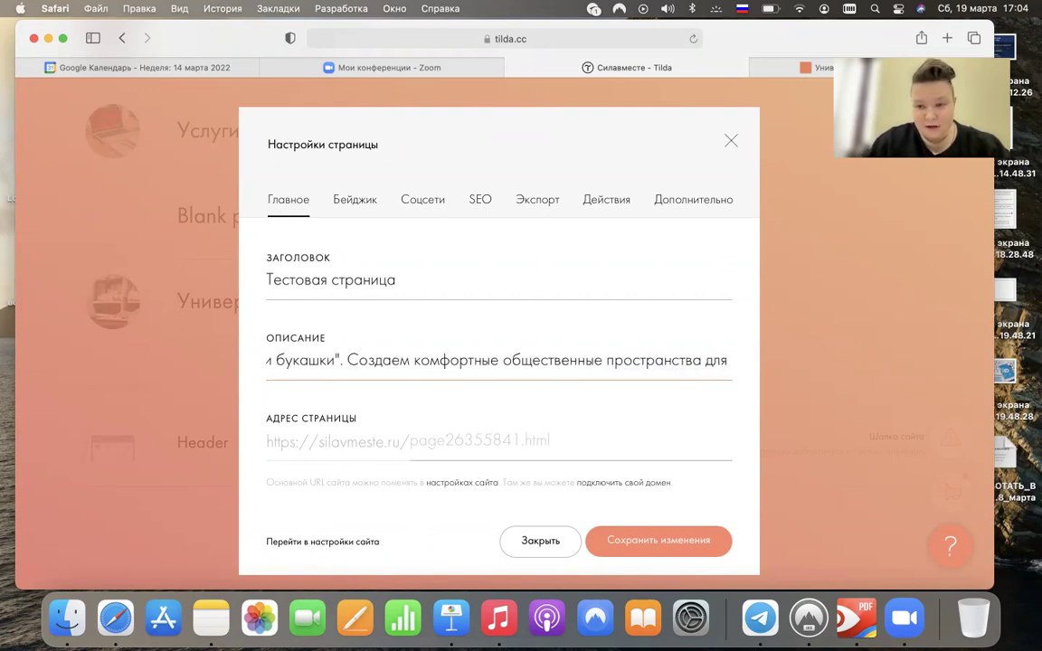
pyautogui.write('приятных людей. Ура ')
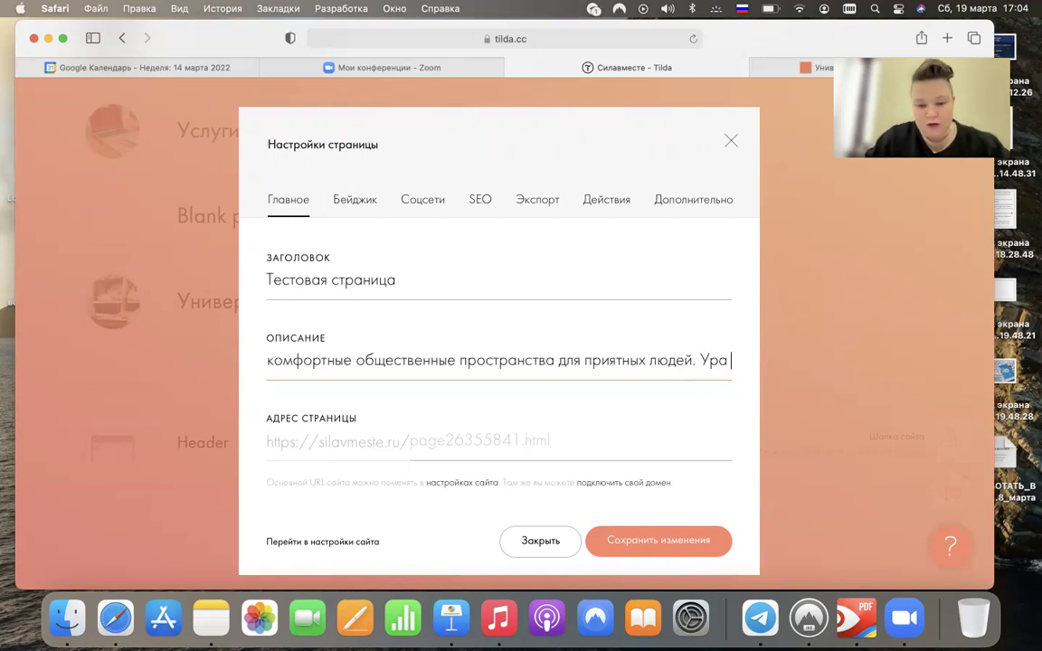
pyautogui.write('присоединяйтесь ')
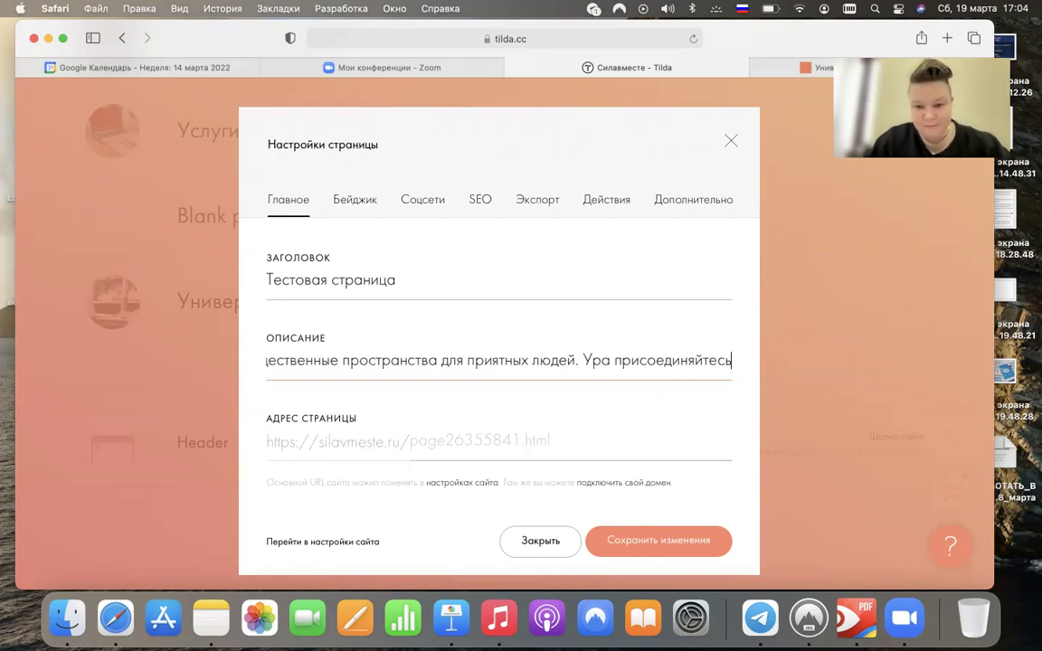
pyautogui.write('к нам!')
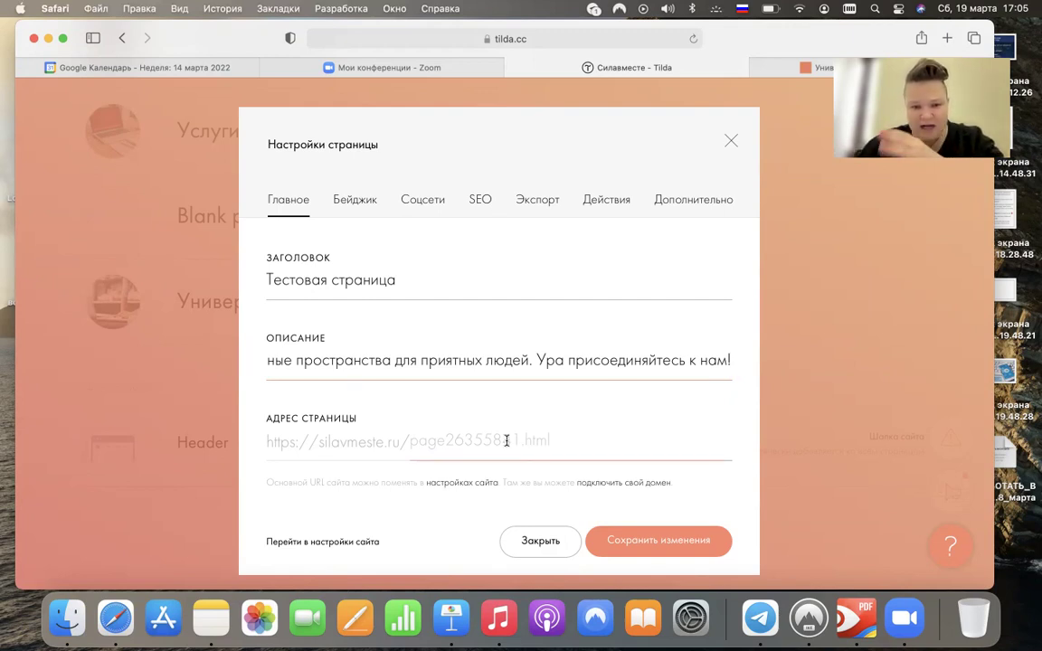
# - Enter test_ano as the page address and save the page settings
pyautogui.click(452, 440)
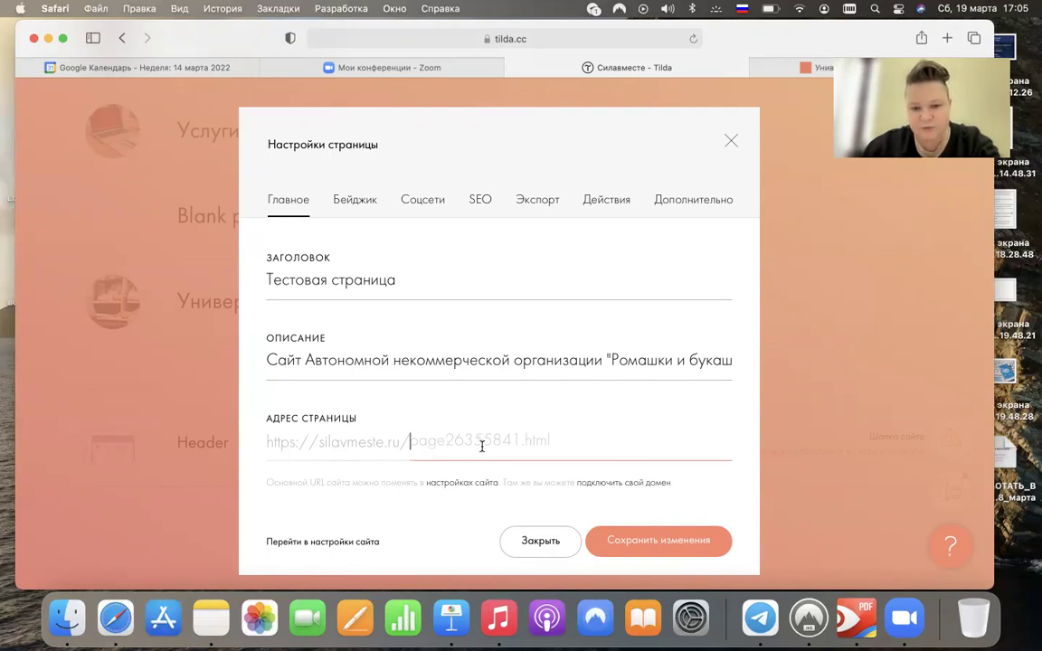
pyautogui.write('t')
pyautogui.press('BackSpace')
pyautogui.write('test')
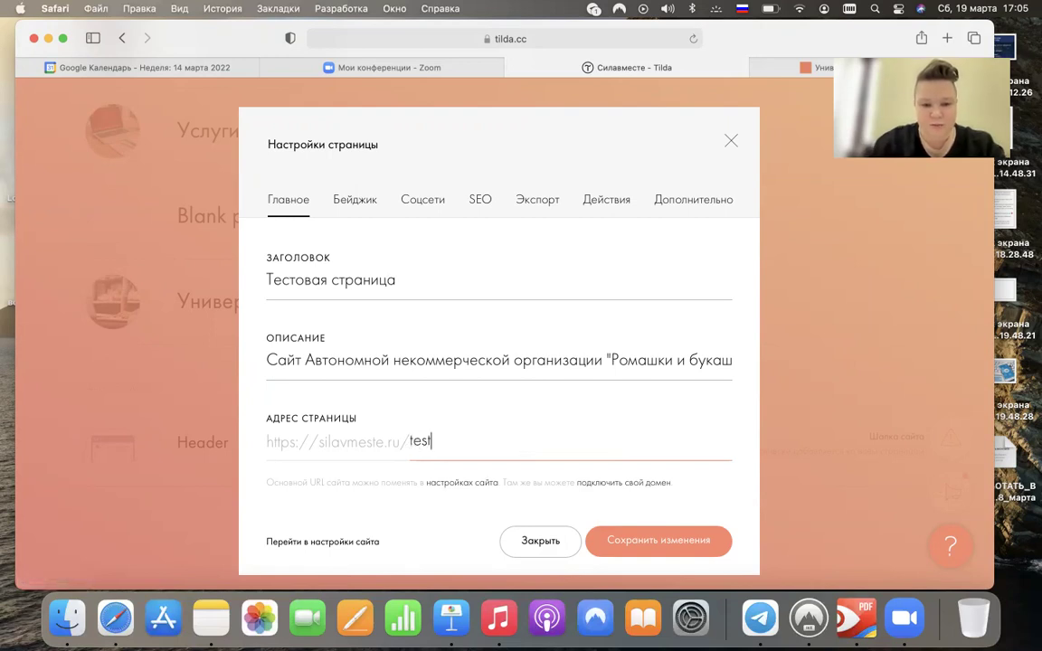
pyautogui.write('_ano')
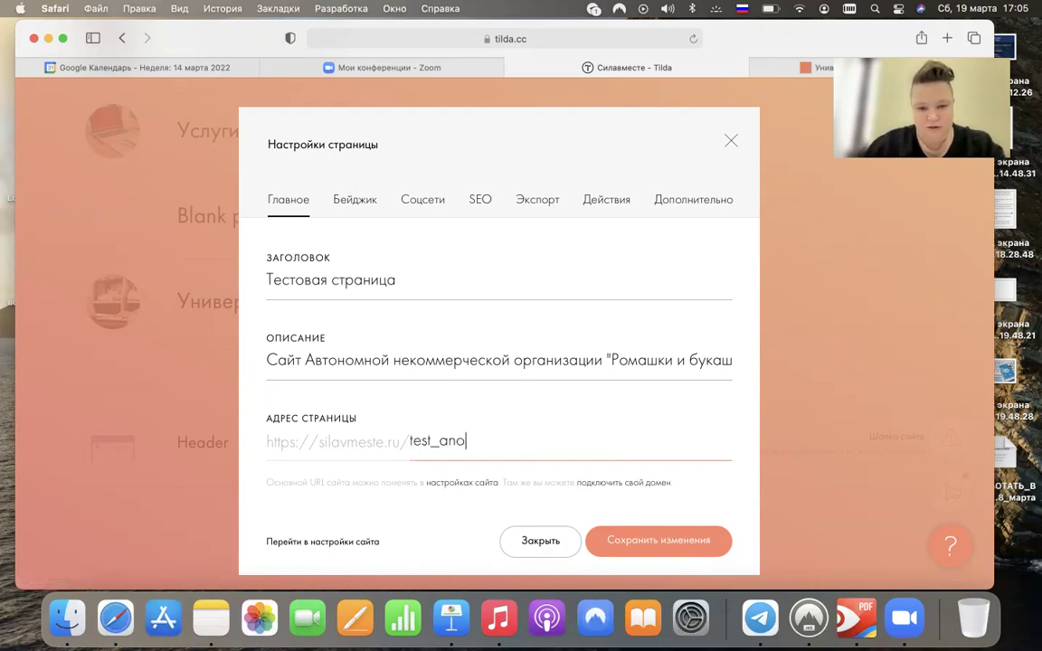
pyautogui.click(661, 539)
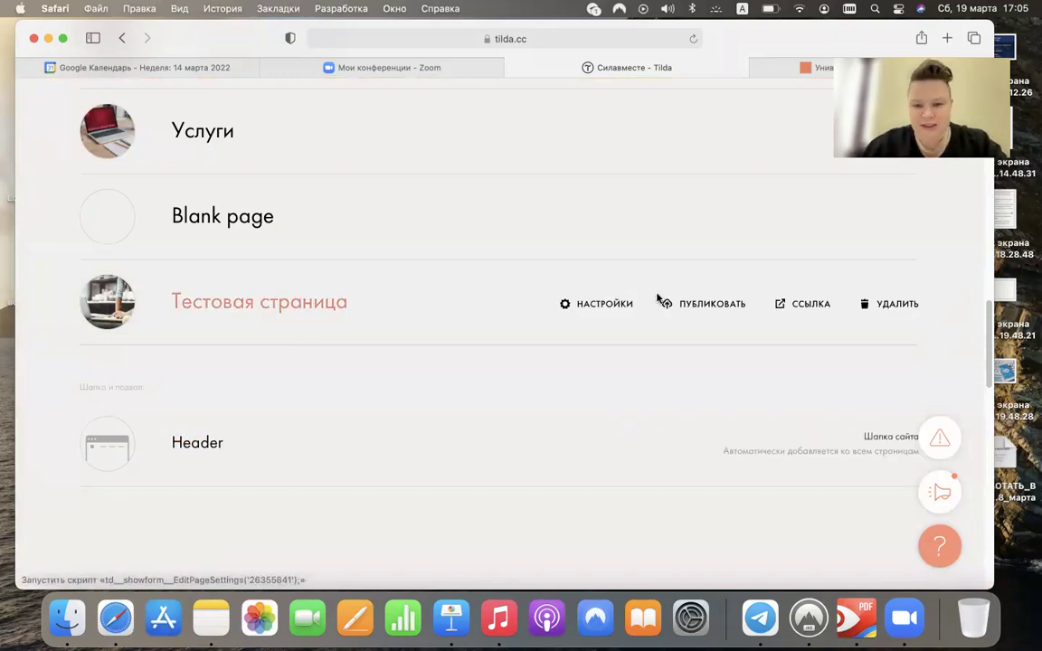
# - Publish Тестовая страница, open silavmeste.ru/test_ano in a new tab, then return to Tilda
pyautogui.click(701, 304)
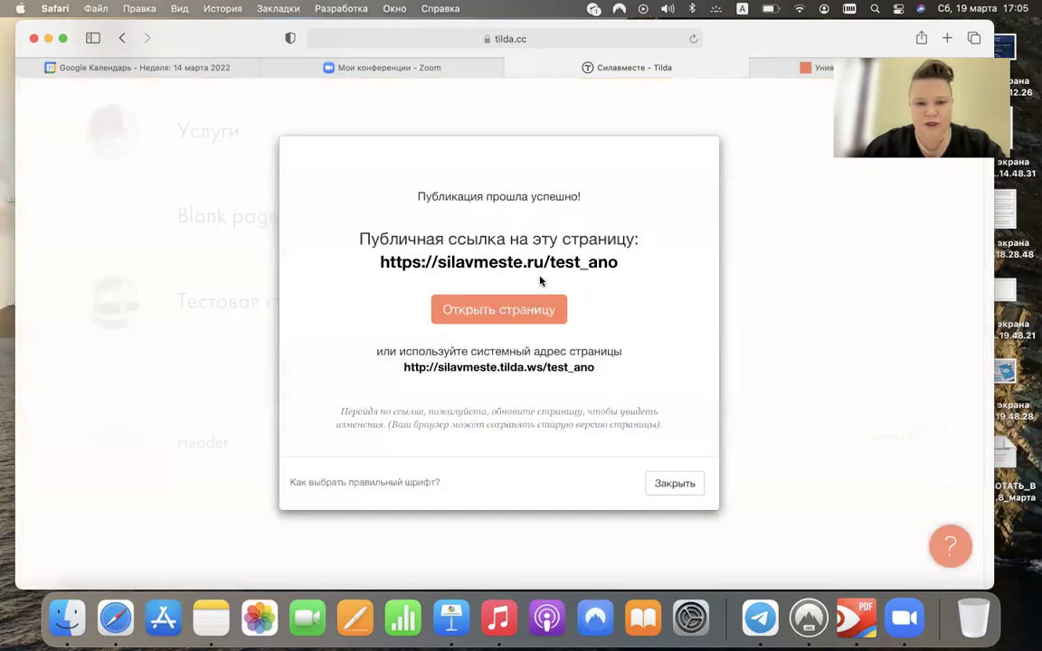
pyautogui.click(521, 264)
pyautogui.moveTo(882, 35); pyautogui.dragTo(867, 51)
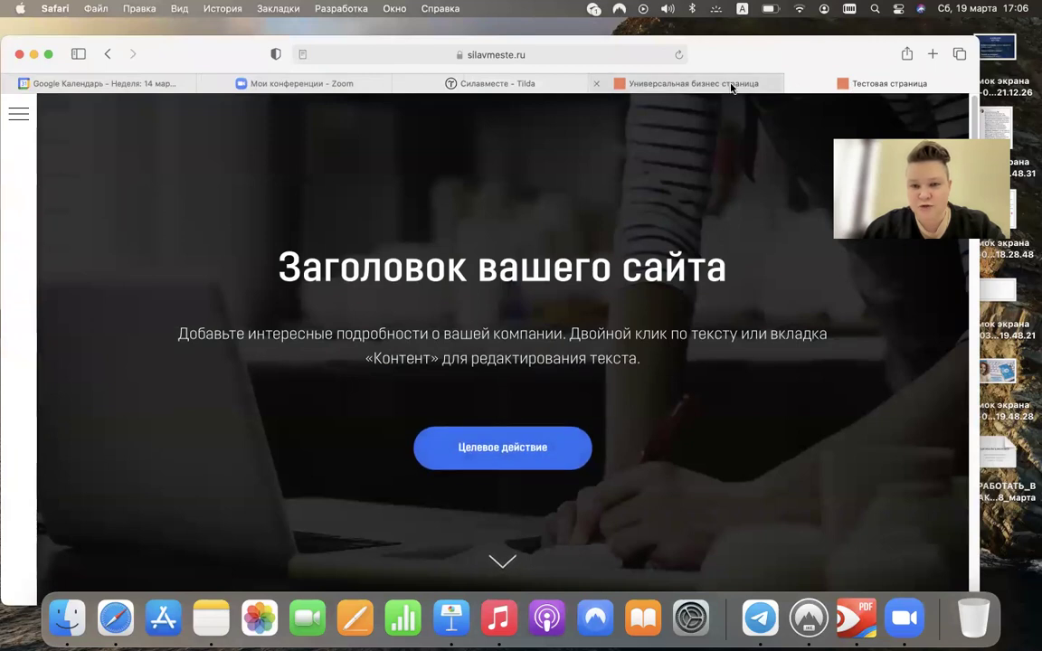
pyautogui.moveTo(635, 87)
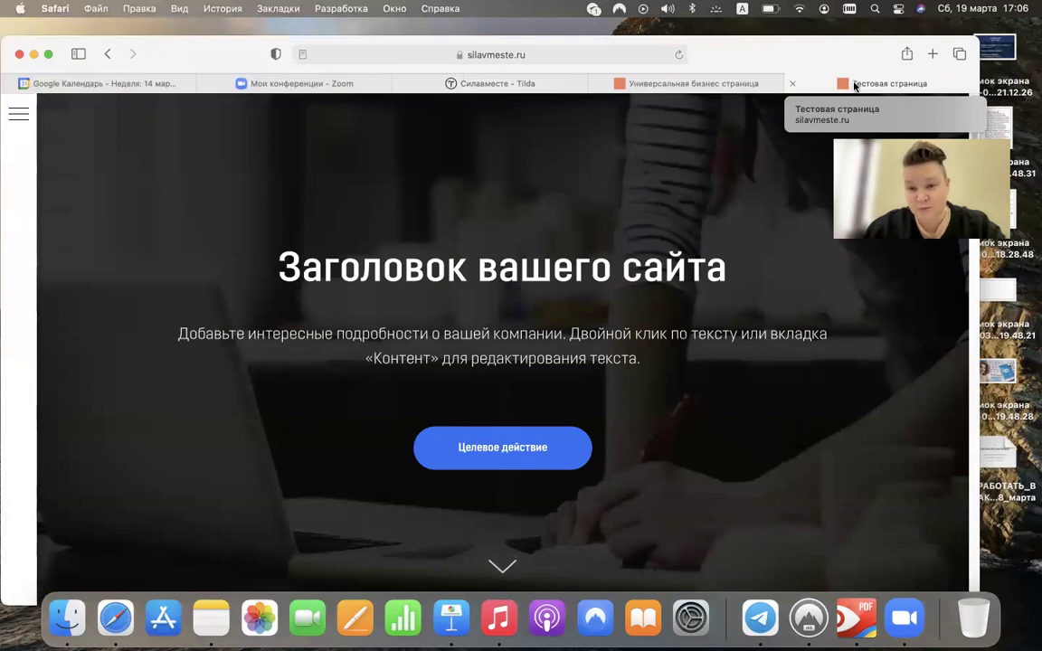
pyautogui.click(547, 87)
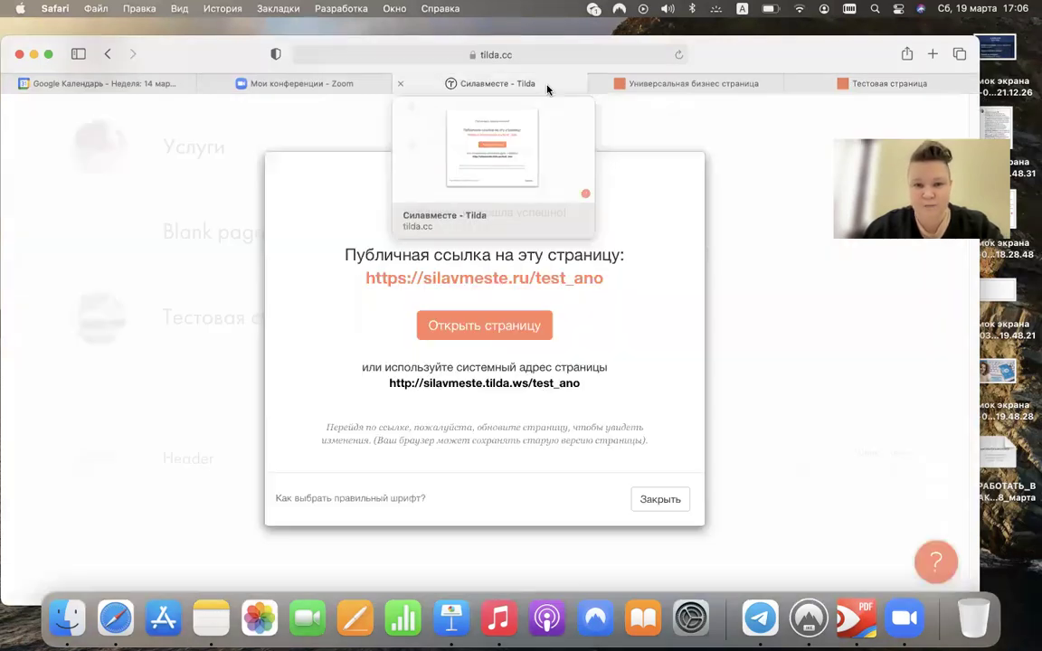
# - Close the publish confirmation and reopen the Тестовая страница settings
pyautogui.click(660, 499)
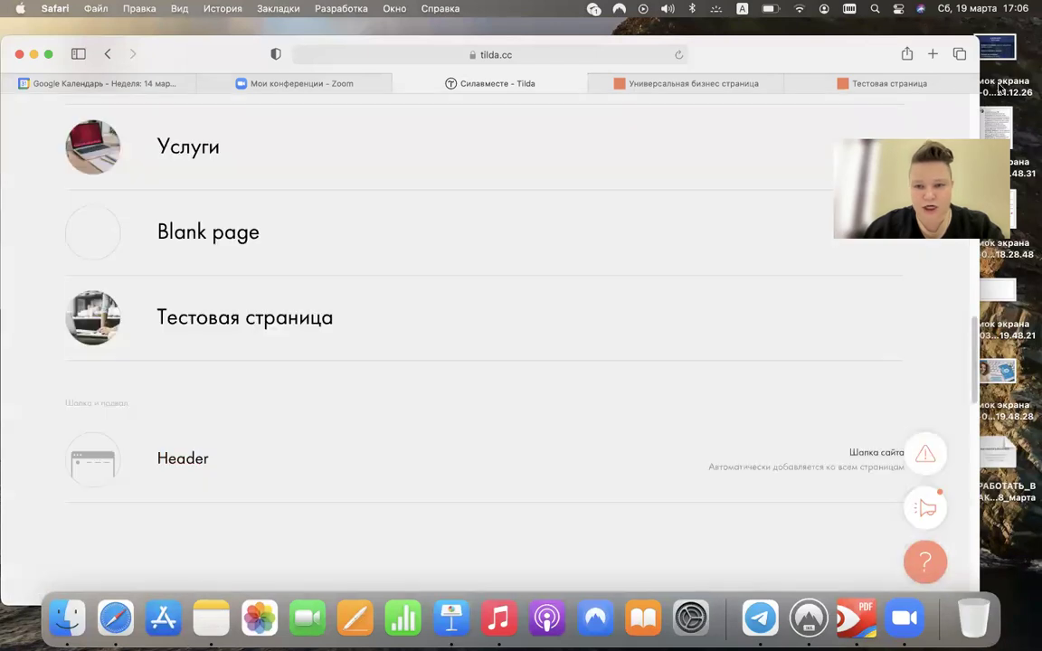
pyautogui.moveTo(794, 178)
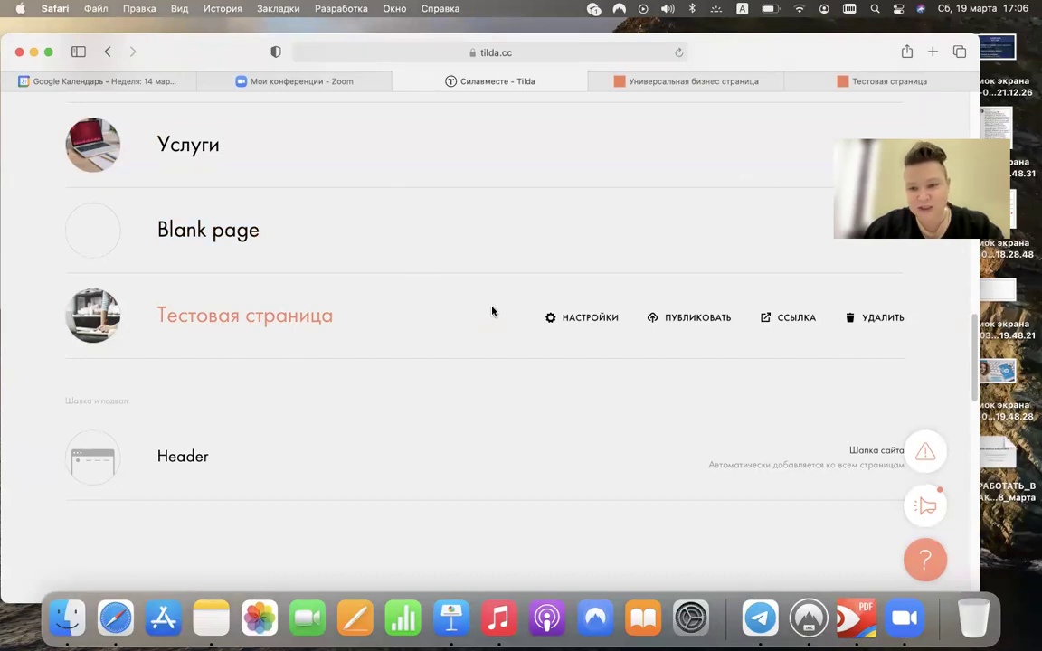
pyautogui.click(572, 318)
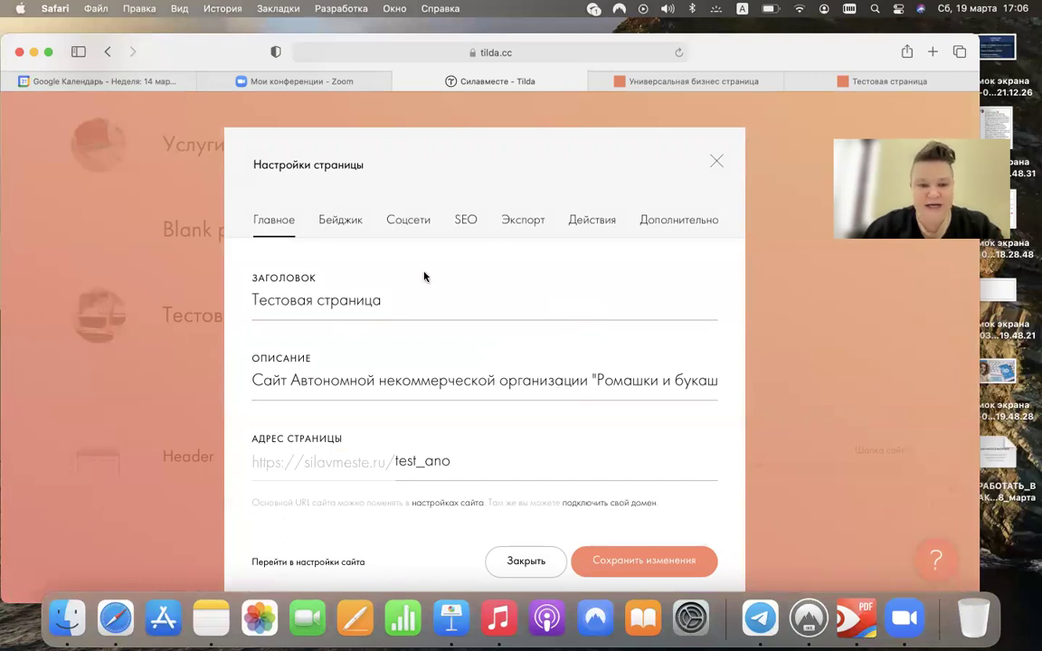
# - Show the Бейджик settings with the auto-generated laptop-and-writing badge image
pyautogui.click(332, 220)
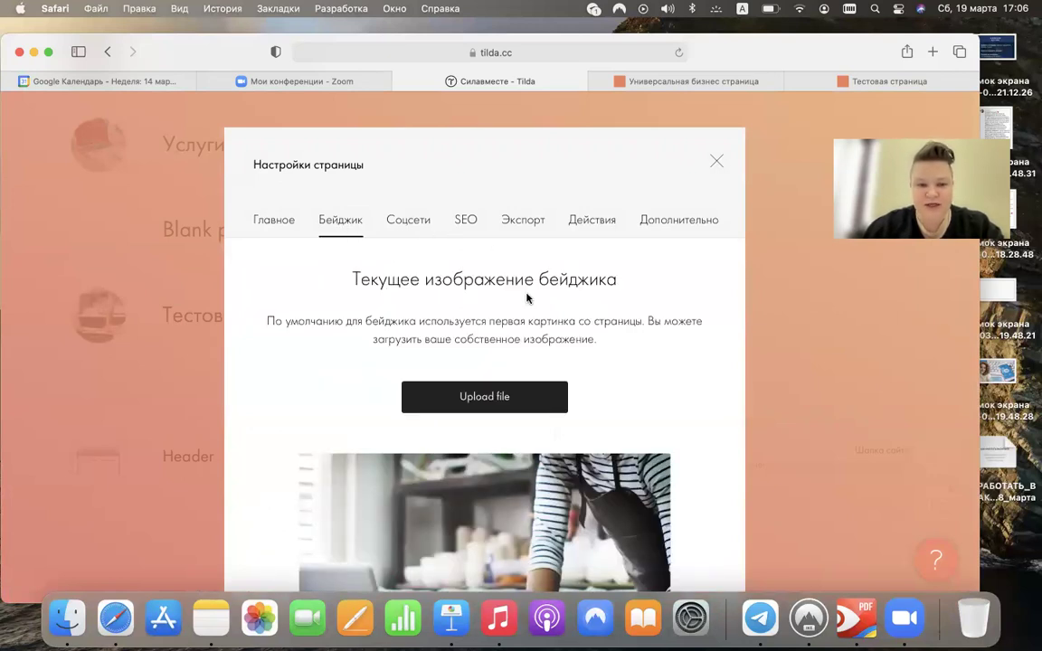
pyautogui.scroll(-3, 528, 297)
pyautogui.scroll(-3, 527, 298)
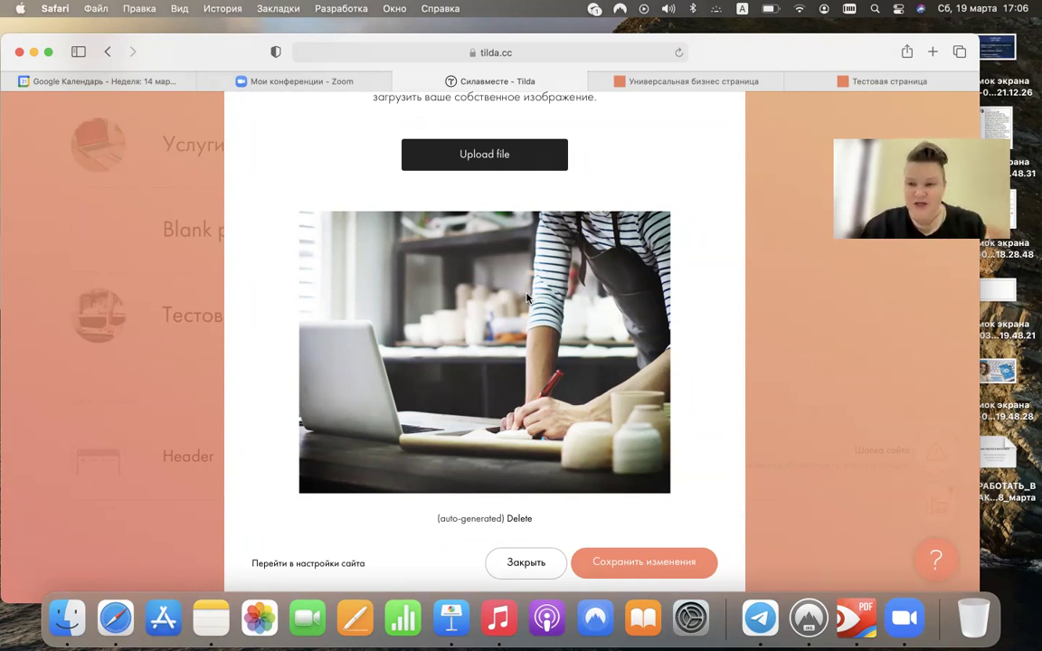
# - Switch to the live silavmeste.ru tab and scroll the 'Заголовок вашего сайта' page
pyautogui.click(639, 80)
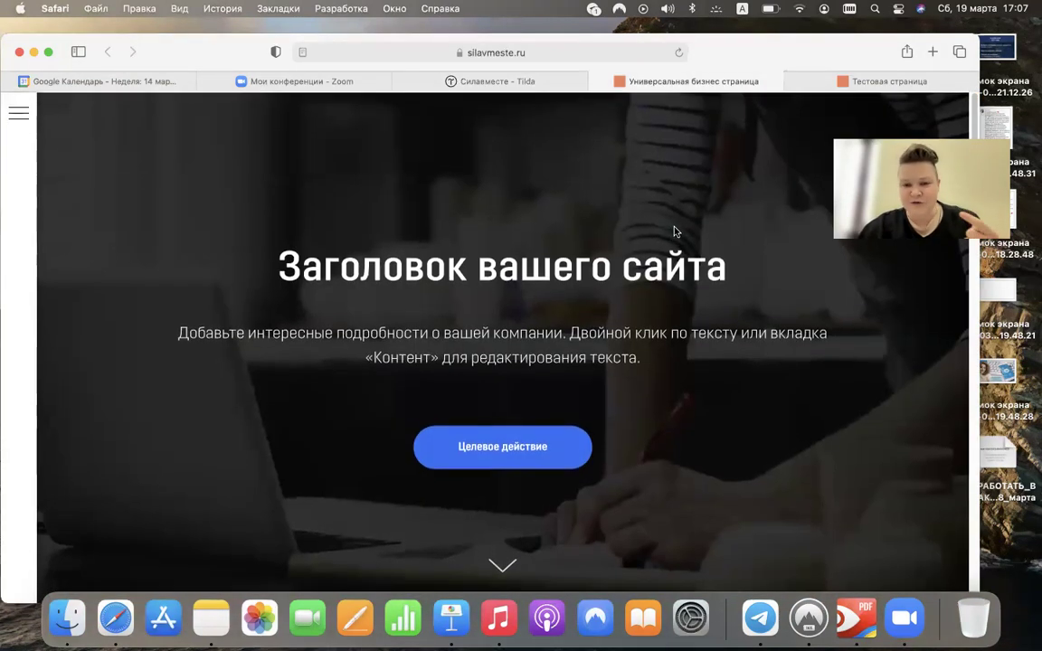
pyautogui.scroll(-3, 597, 431)
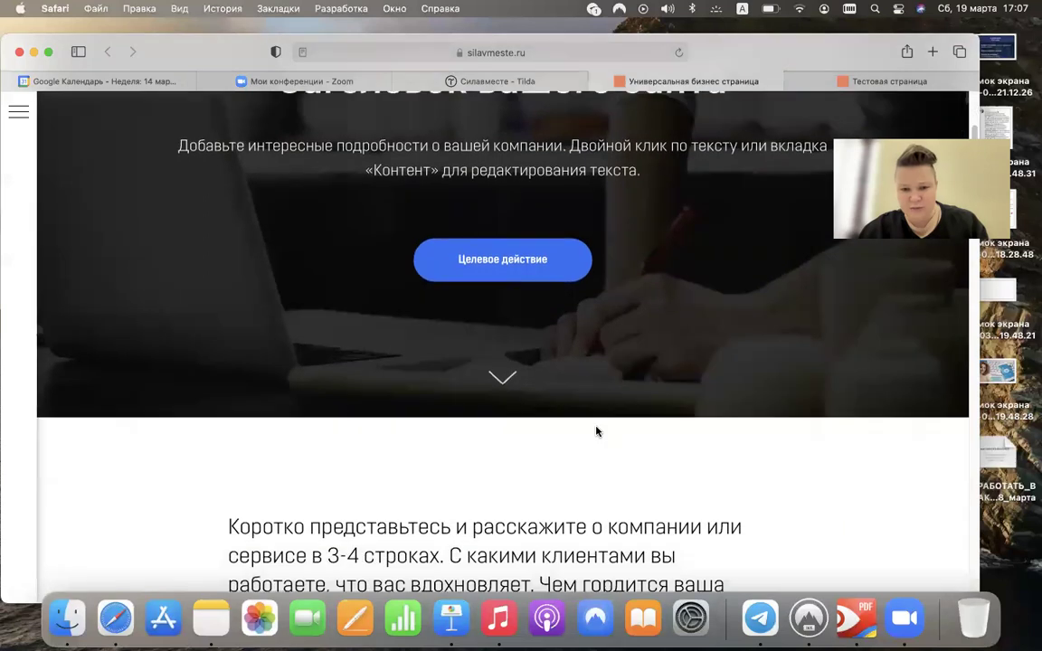
pyautogui.scroll(3, 596, 431)
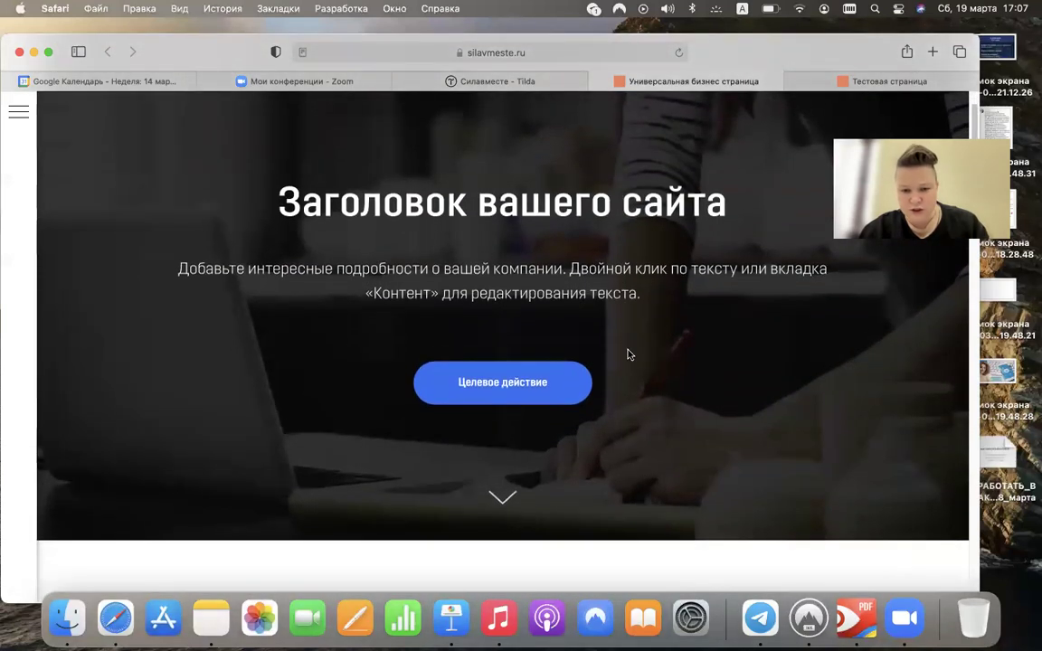
# - Upload a JPG from Загрузки as the page's badge image and save the settings
pyautogui.click(548, 83)
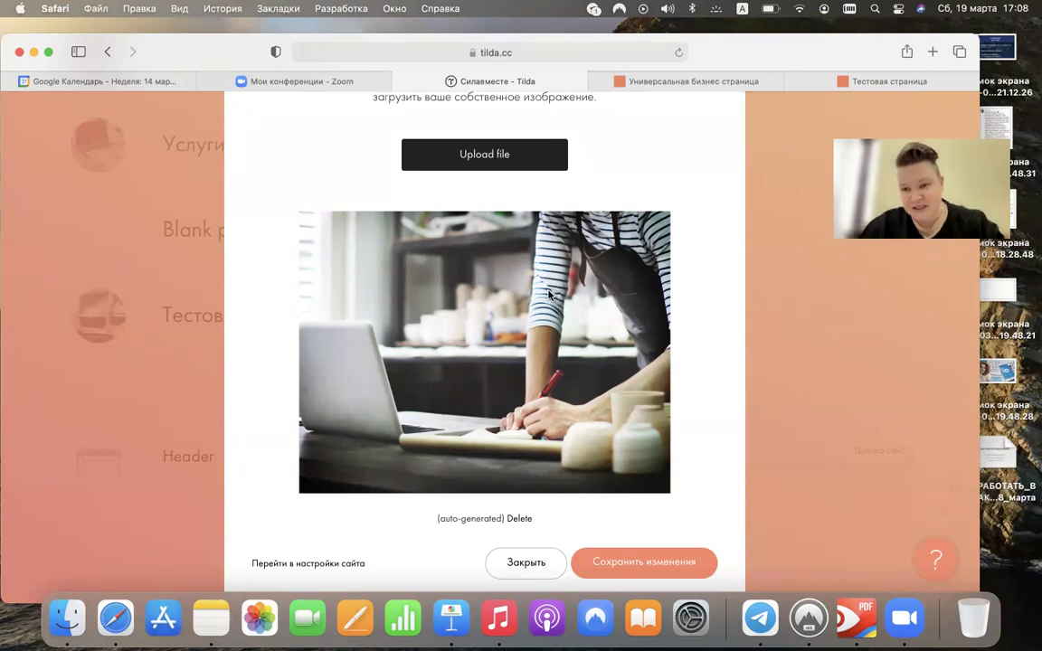
pyautogui.click(473, 164)
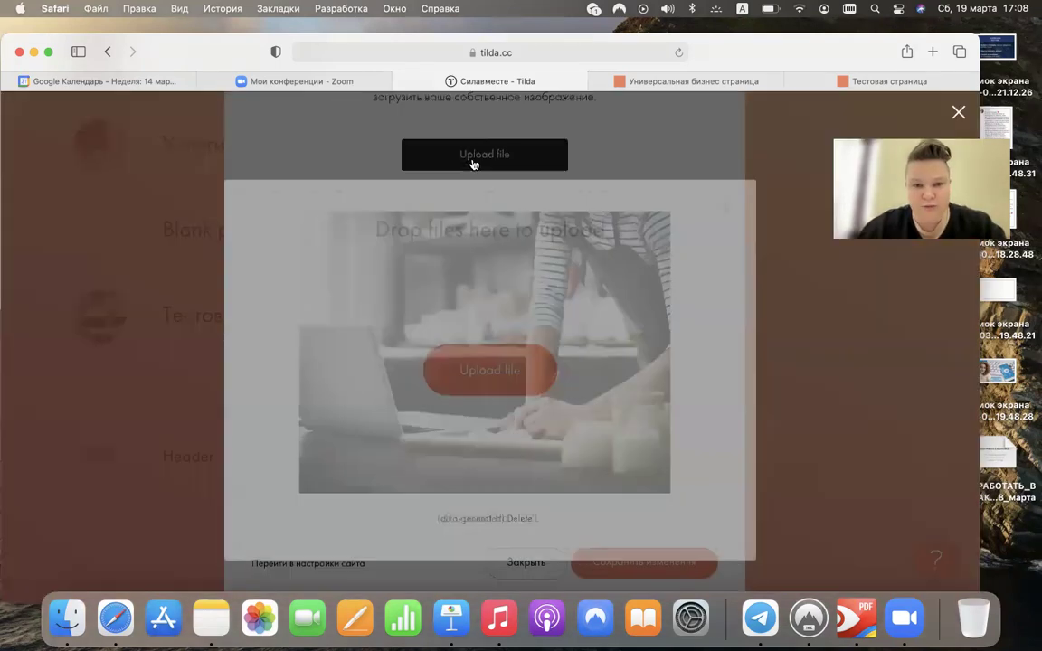
pyautogui.click(511, 363)
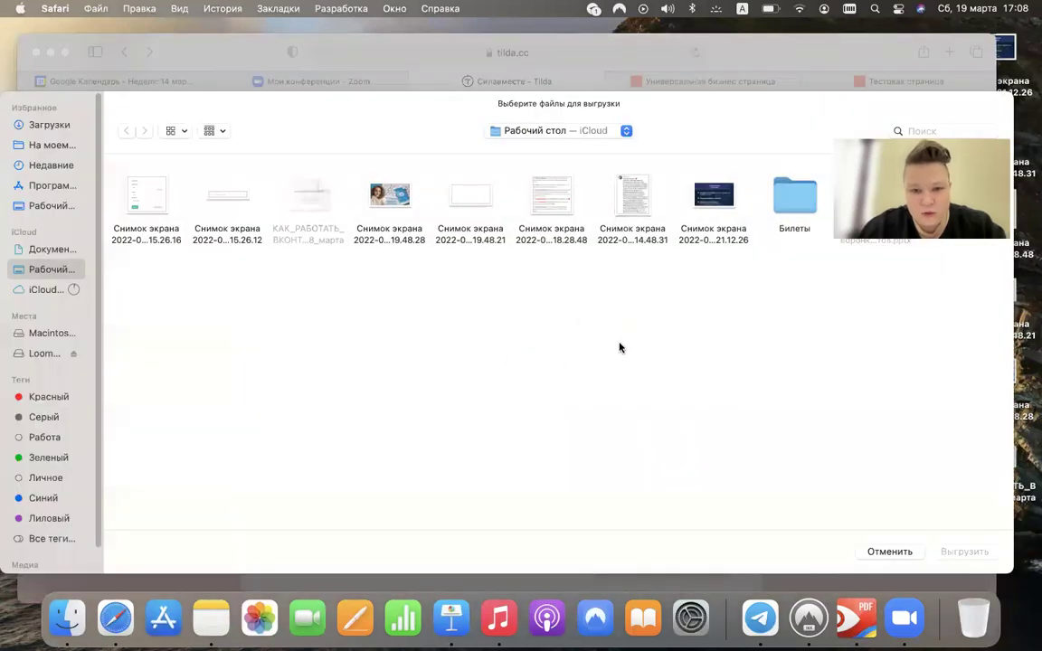
pyautogui.click(49, 125)
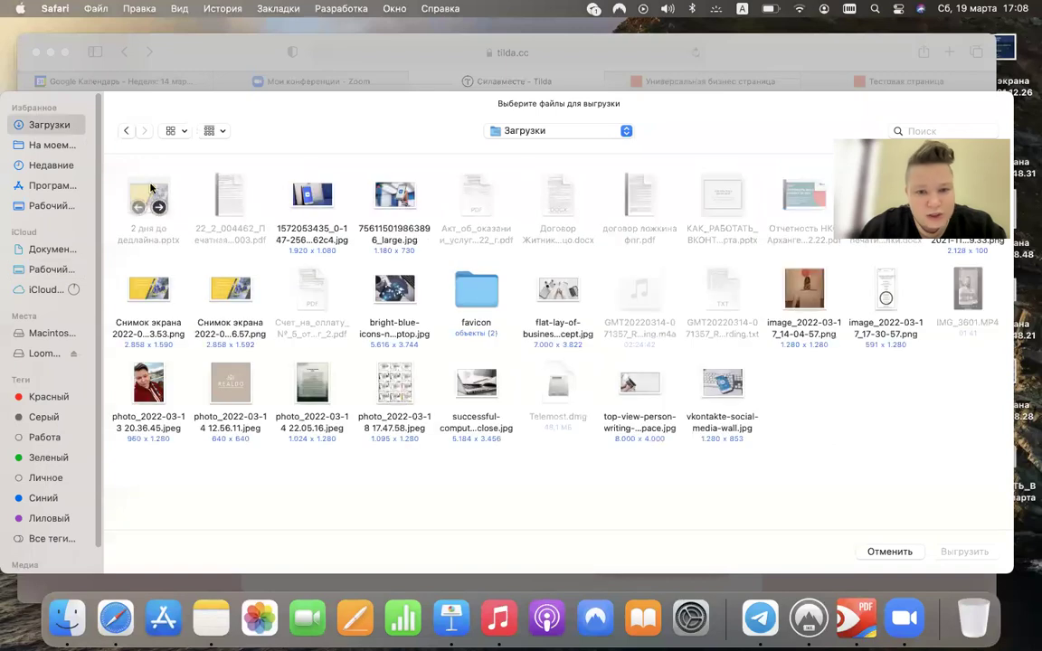
pyautogui.doubleClick(280, 185)
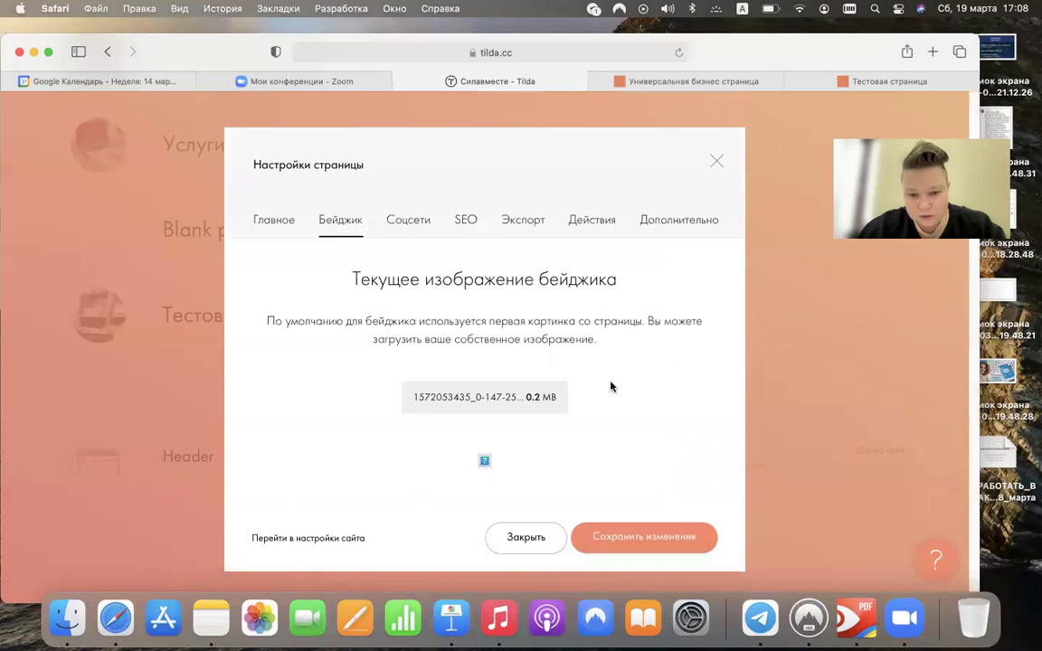
pyautogui.click(638, 540)
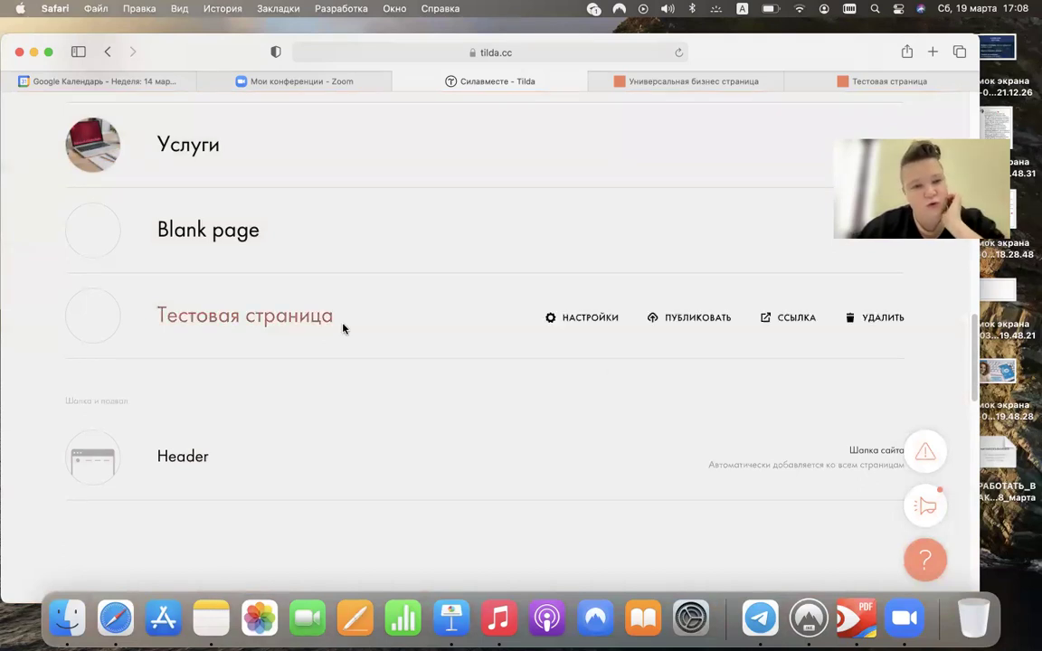
# - Republish Тестовая страница, open it live replacing the old tab, and close the confirmation
pyautogui.click(685, 317)
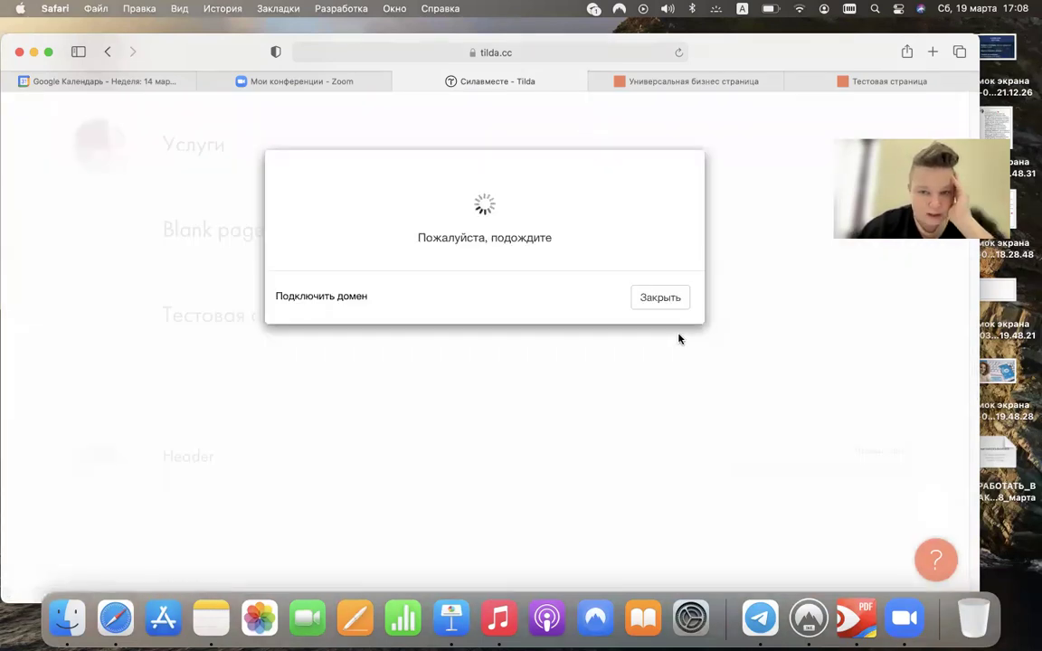
pyautogui.click(586, 277)
pyautogui.click(664, 81)
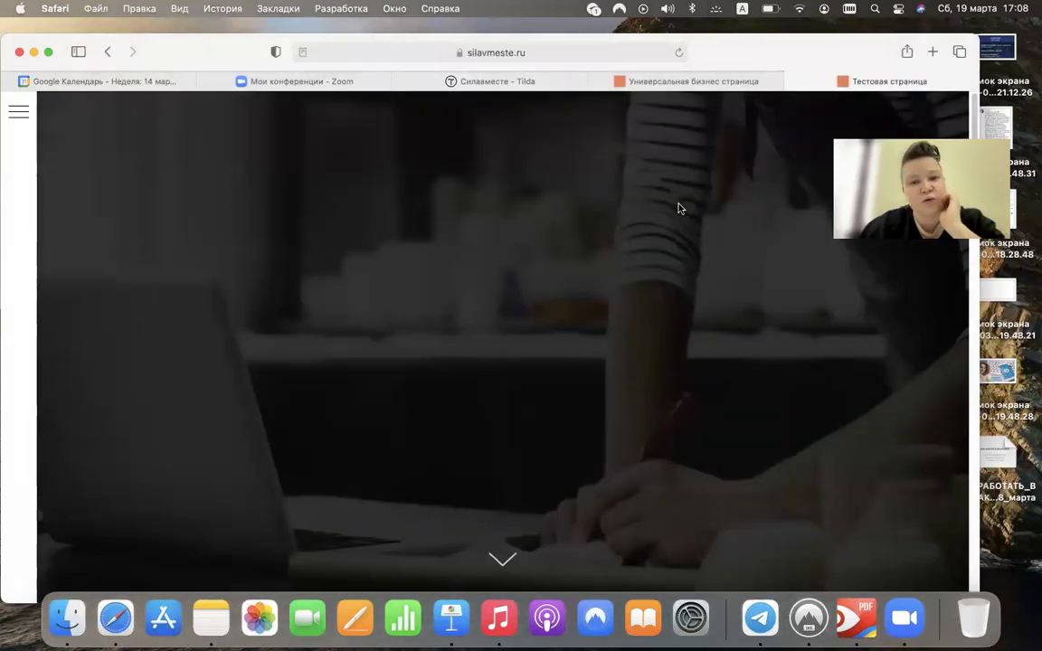
pyautogui.click(507, 81)
pyautogui.click(660, 497)
# - Open Тестовая страница settings and look over its badge and social-media preview tabs
pyautogui.moveTo(675, 307)
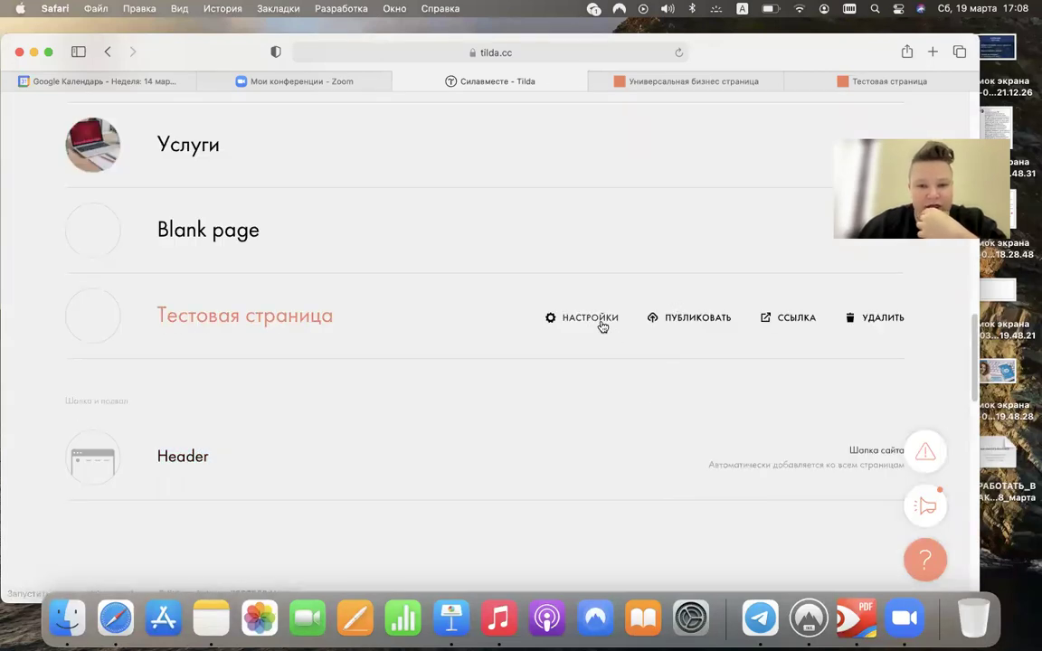
pyautogui.click(600, 321)
pyautogui.click(356, 223)
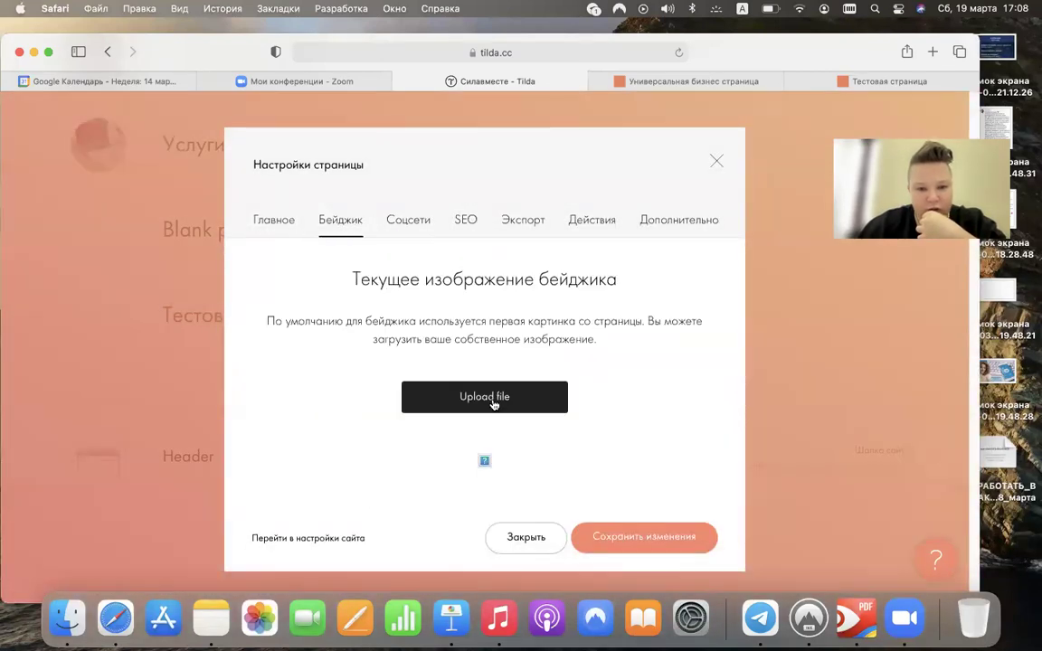
pyautogui.click(415, 223)
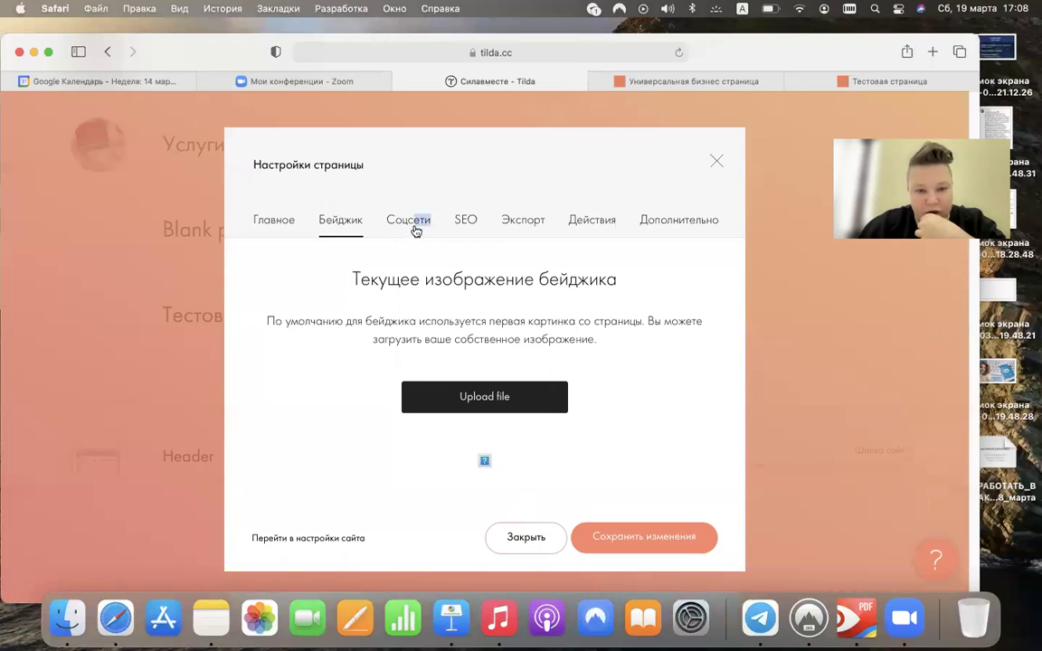
pyautogui.scroll(-3, 440, 280)
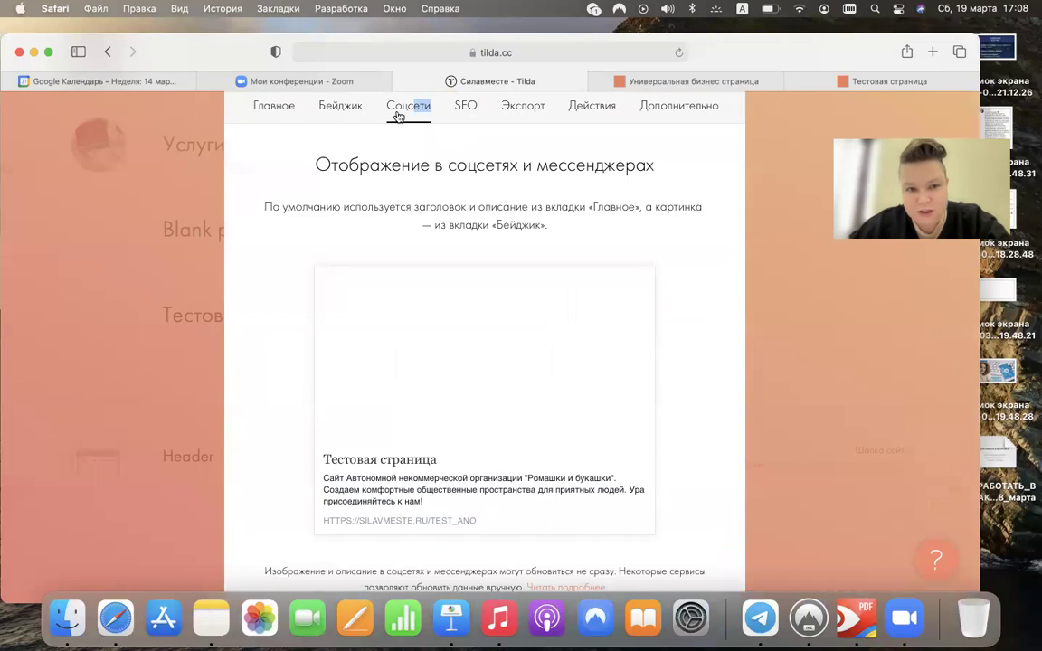
pyautogui.click(339, 107)
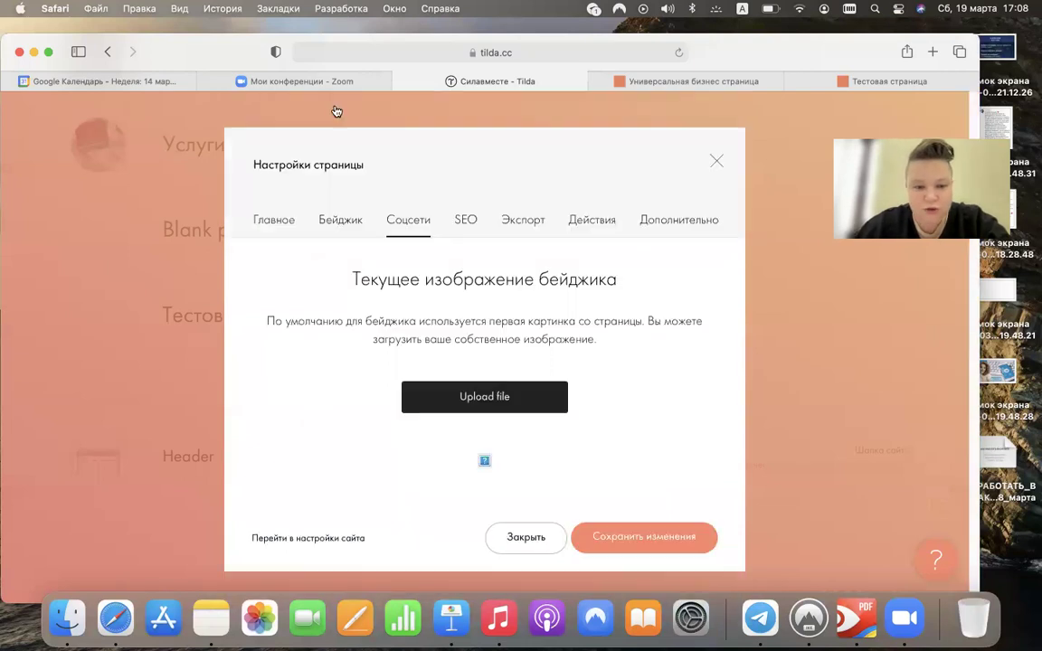
# - Upload the VK phone photo as the page's badge image, save it, and reopen the settings
pyautogui.click(506, 402)
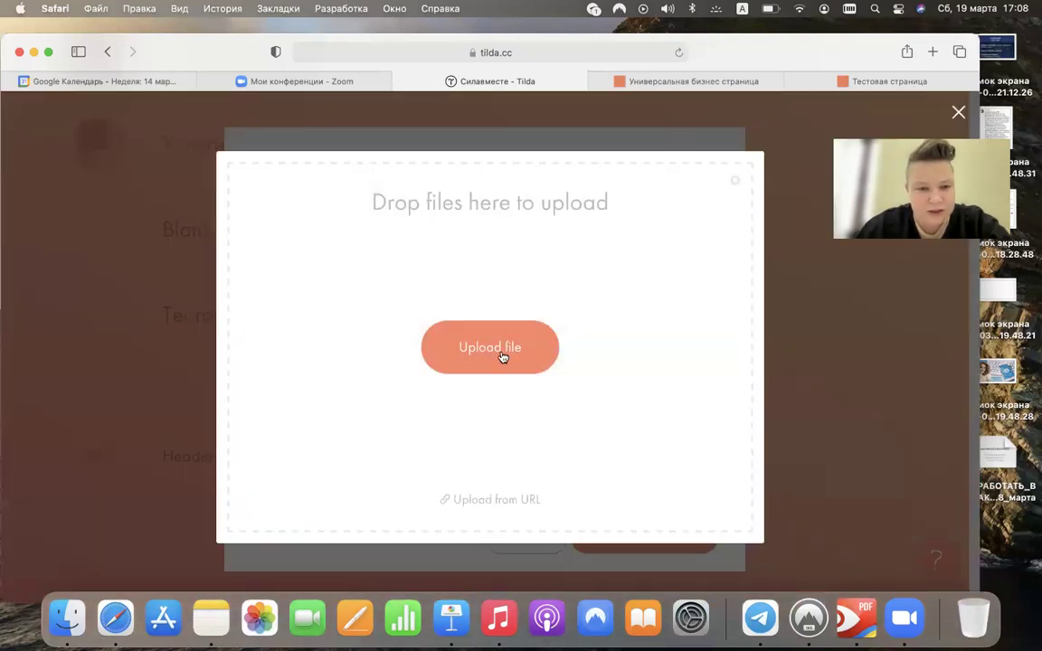
pyautogui.click(504, 355)
pyautogui.doubleClick(398, 203)
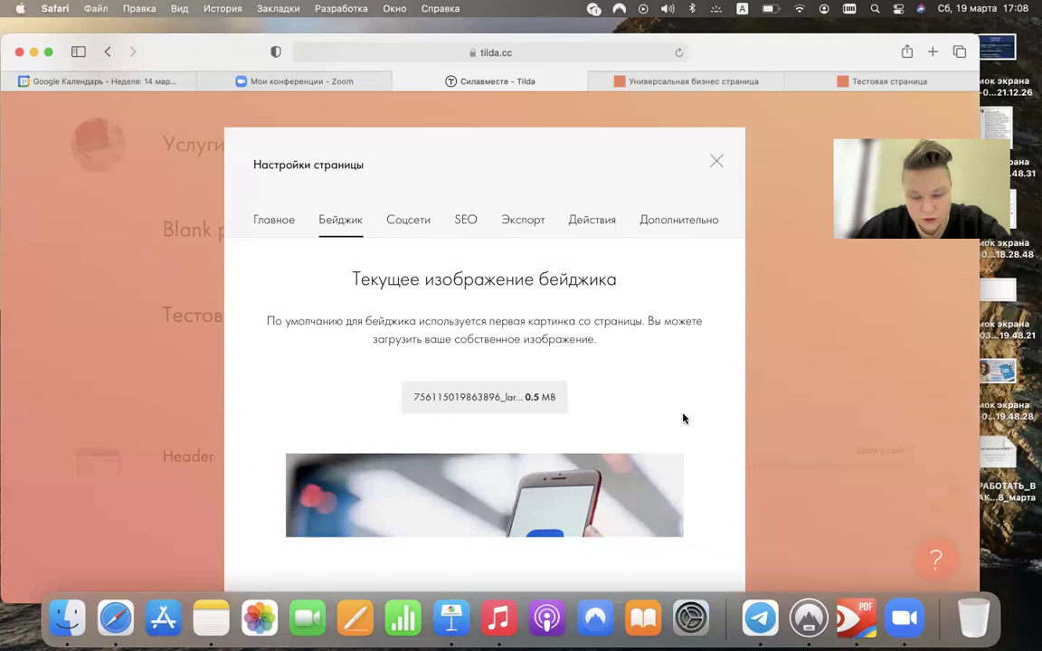
pyautogui.scroll(-5, 683, 418)
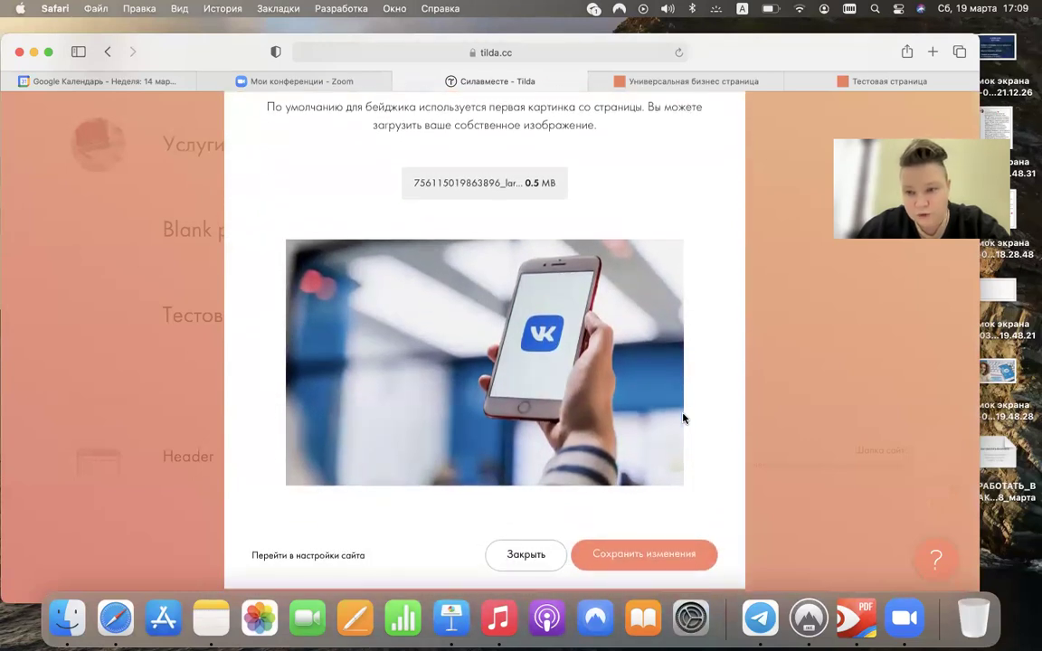
pyautogui.scroll(4, 683, 417)
pyautogui.scroll(-4, 682, 418)
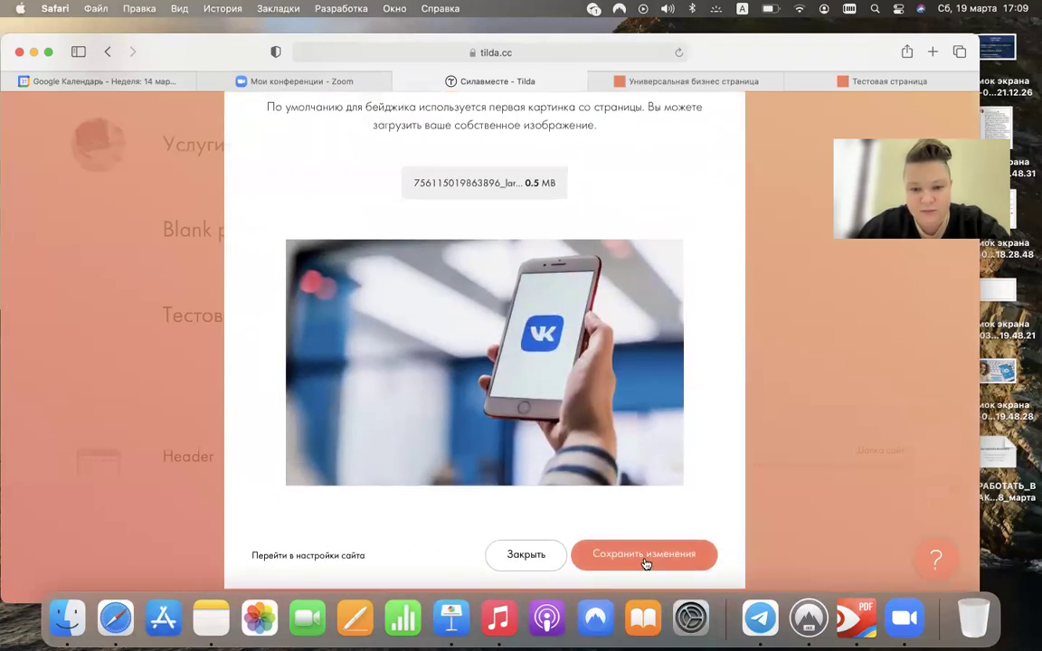
pyautogui.click(644, 548)
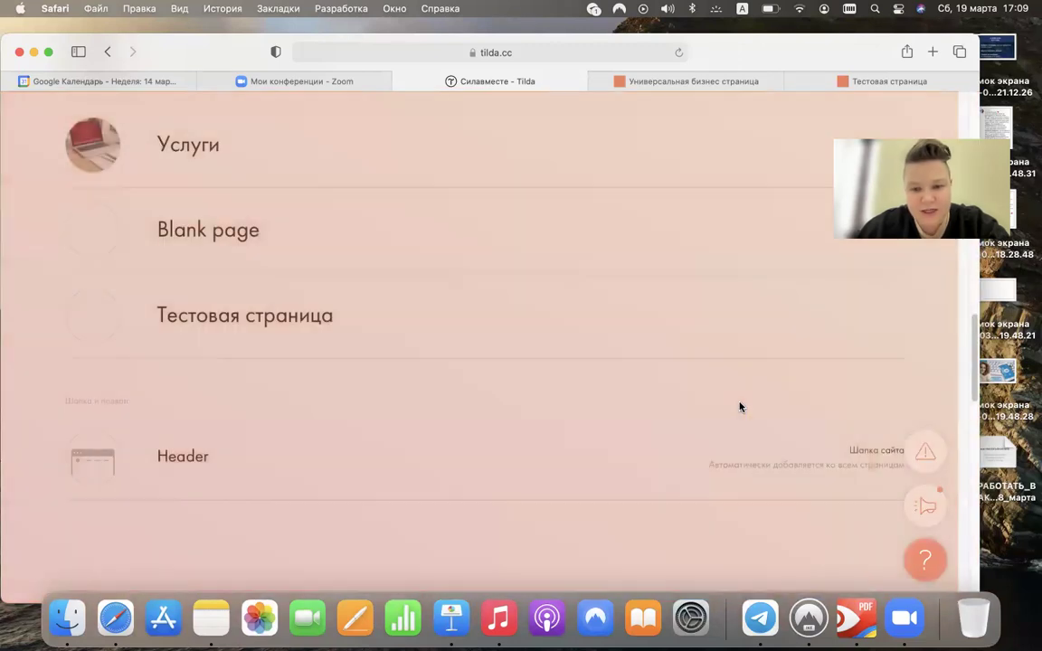
pyautogui.moveTo(546, 358)
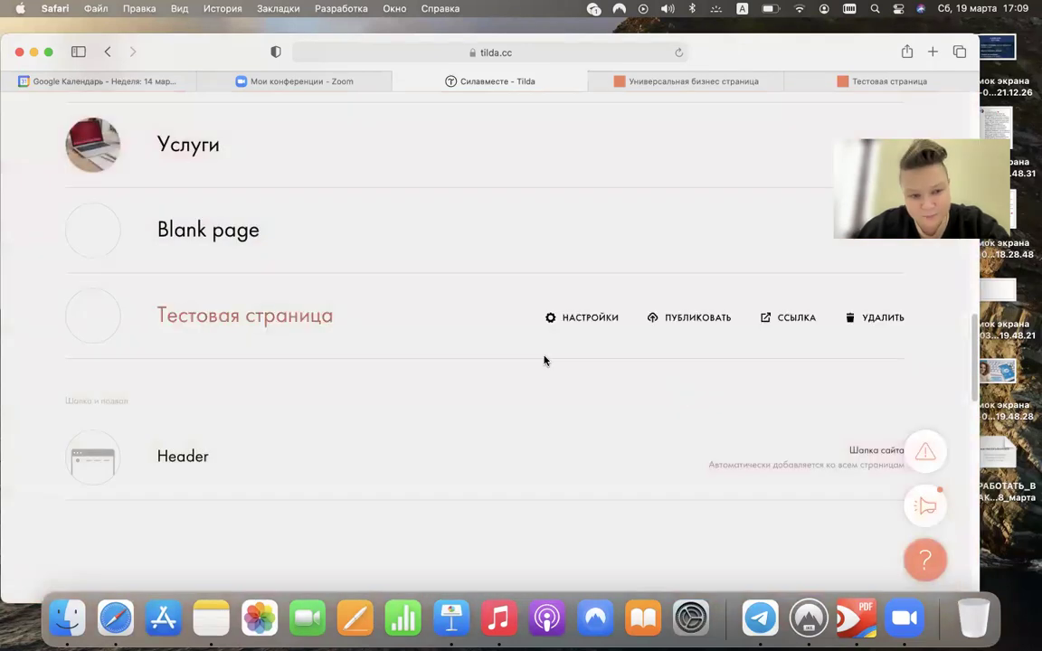
pyautogui.click(599, 321)
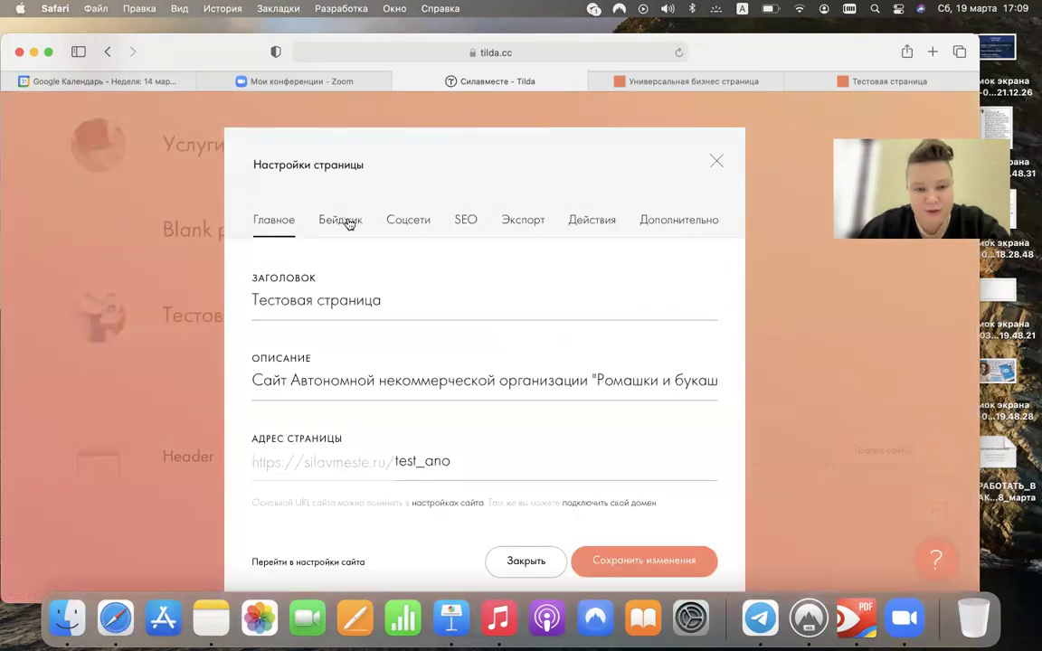
# - Go from Бейджик to the Соцсети tab and reveal the custom social title and description fields
pyautogui.click(347, 222)
pyautogui.scroll(-5, 353, 282)
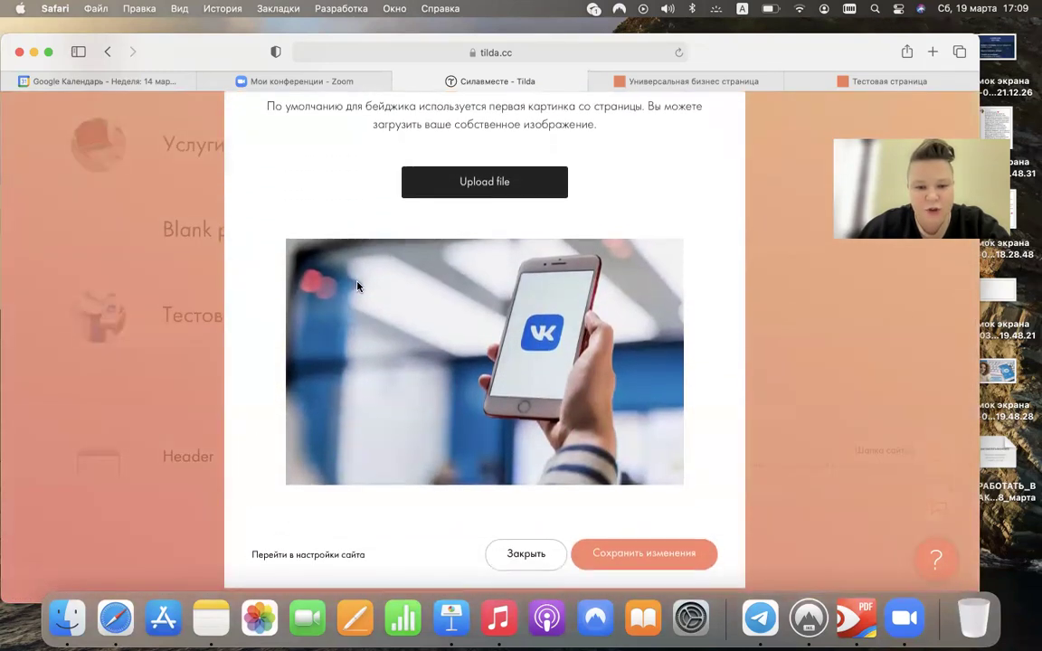
pyautogui.scroll(4, 357, 286)
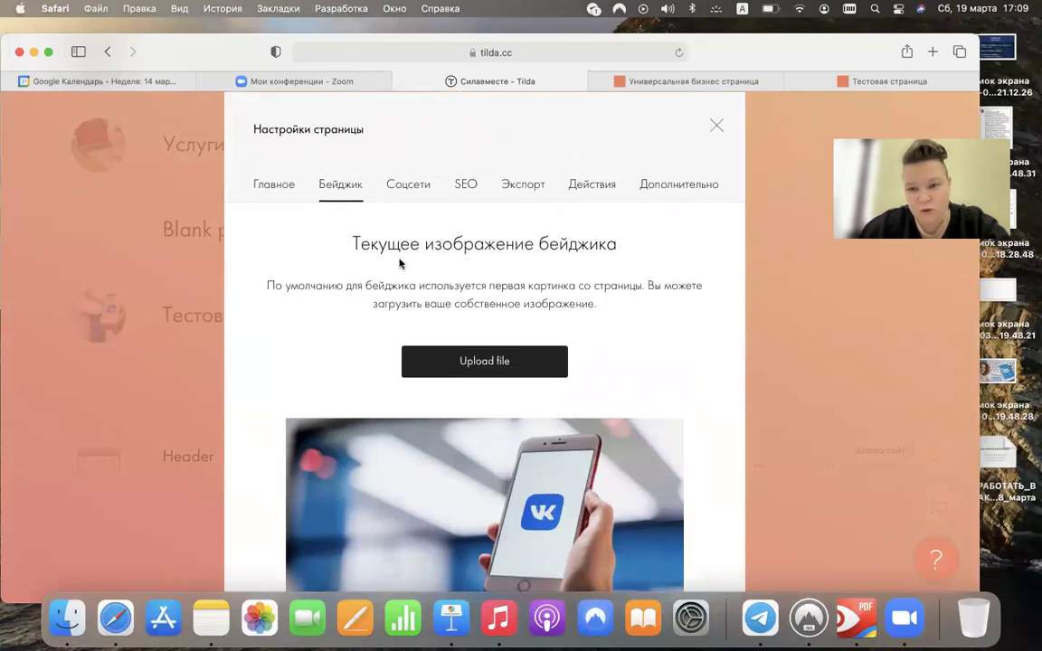
pyautogui.click(419, 190)
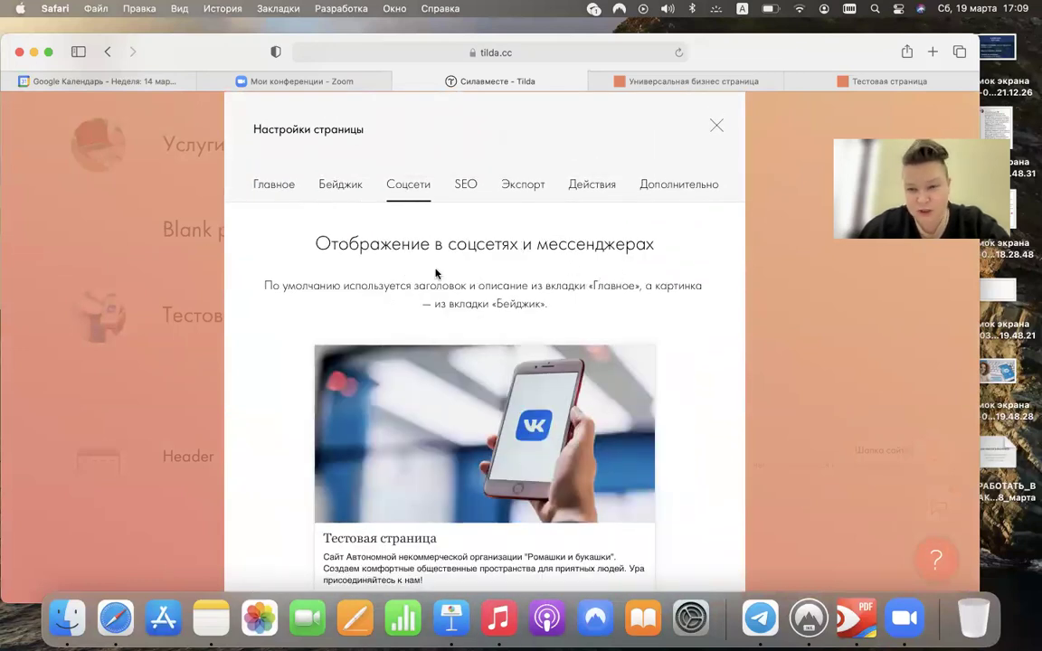
pyautogui.scroll(-1, 437, 274)
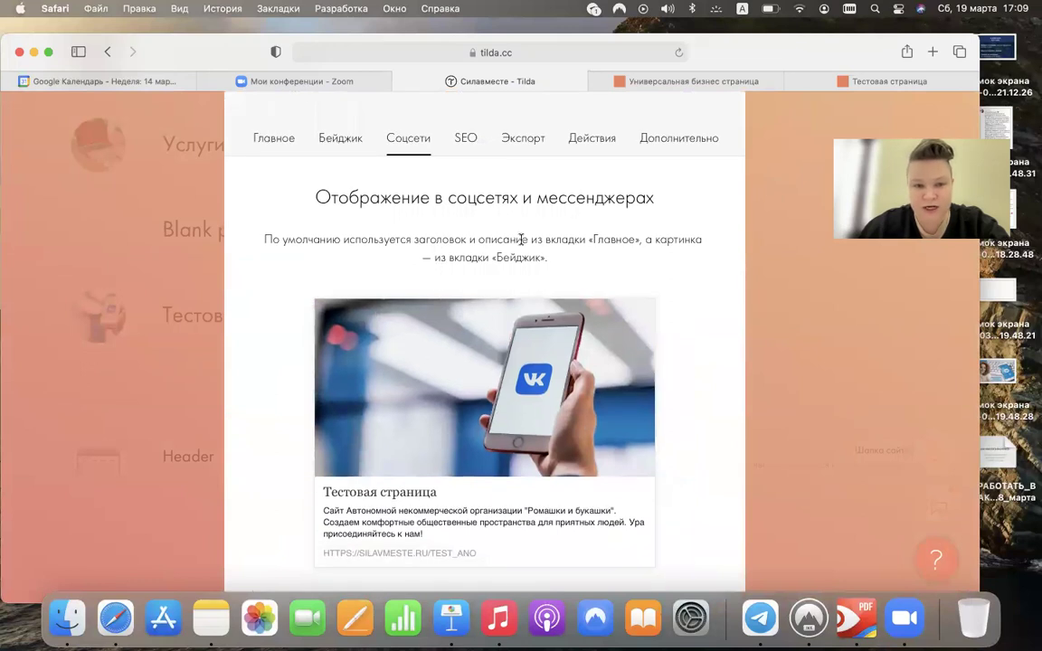
pyautogui.scroll(-2, 522, 239)
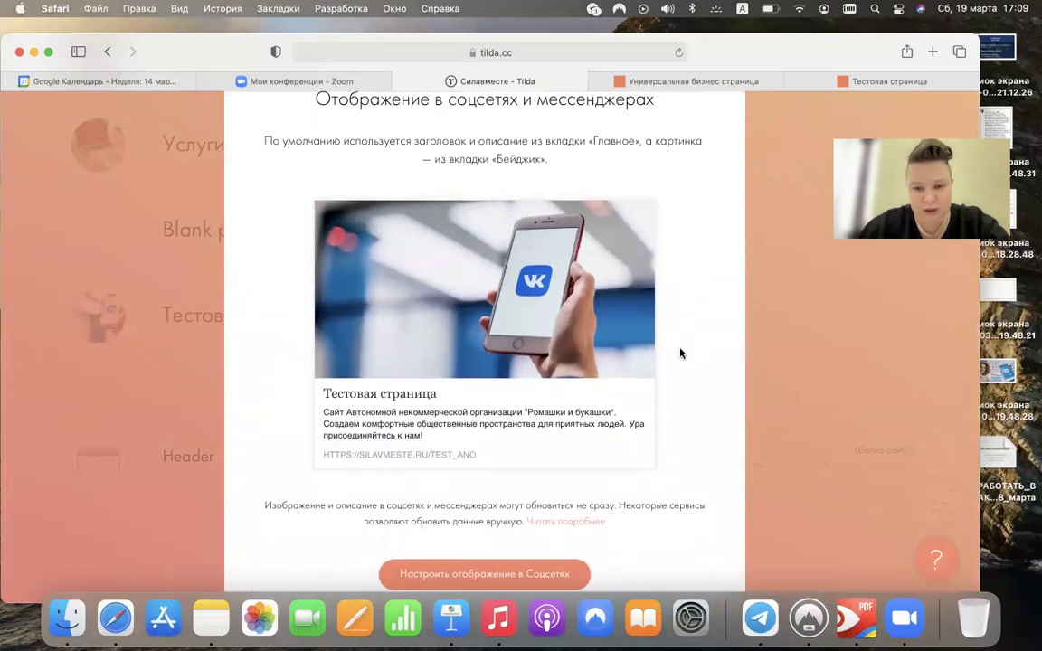
pyautogui.scroll(-1, 681, 353)
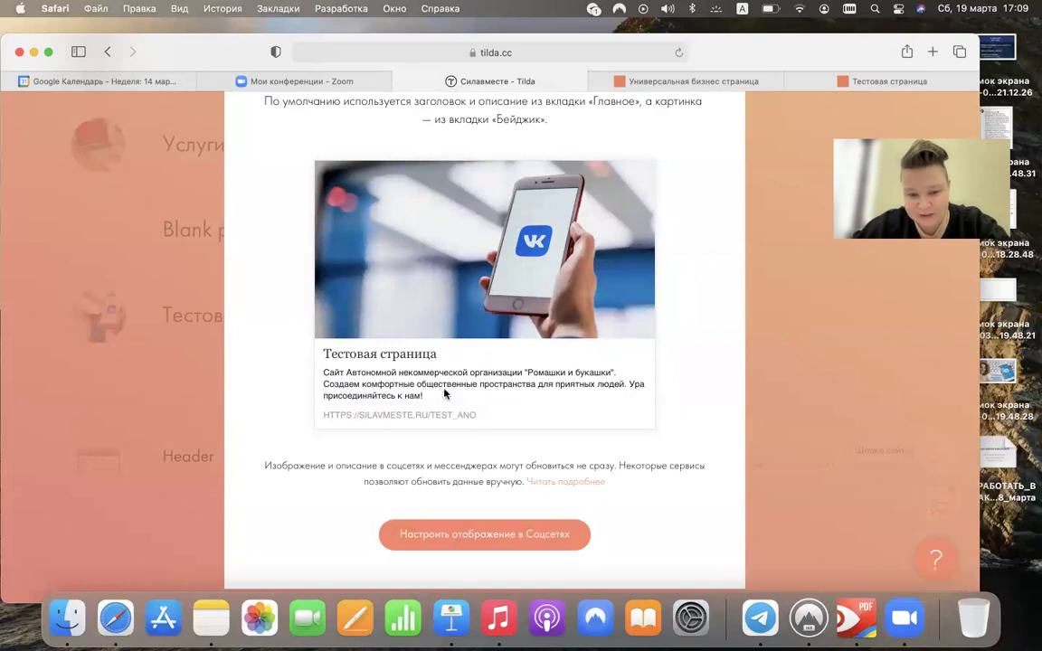
pyautogui.click(416, 534)
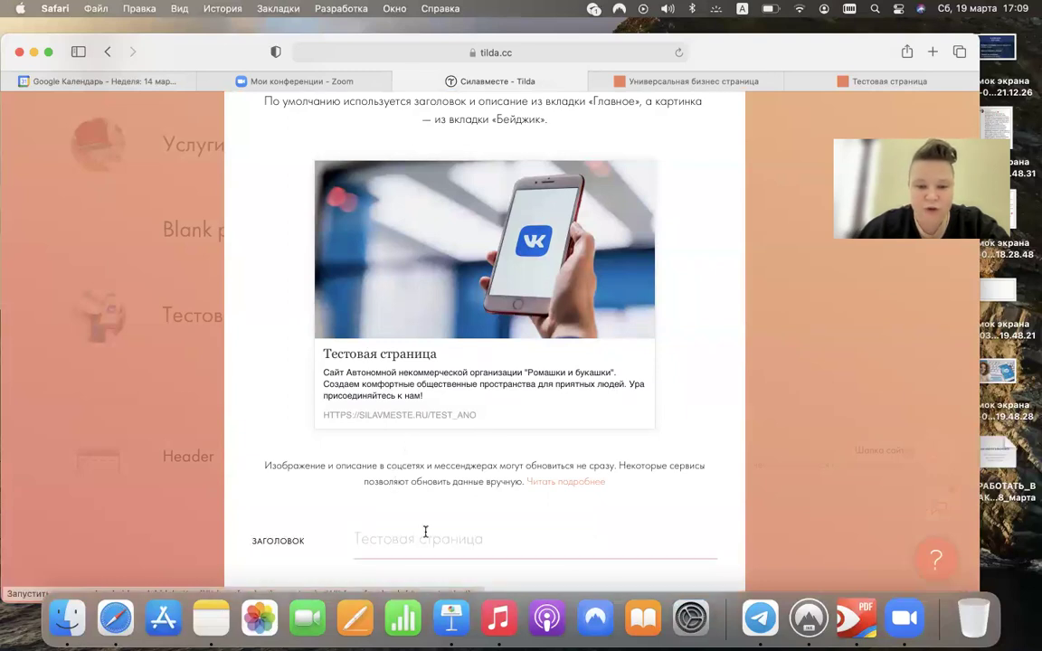
# - Save the Соцсети settings of Тестовая страница from the bottom of the form
pyautogui.scroll(-3, 436, 491)
pyautogui.scroll(-5, 437, 489)
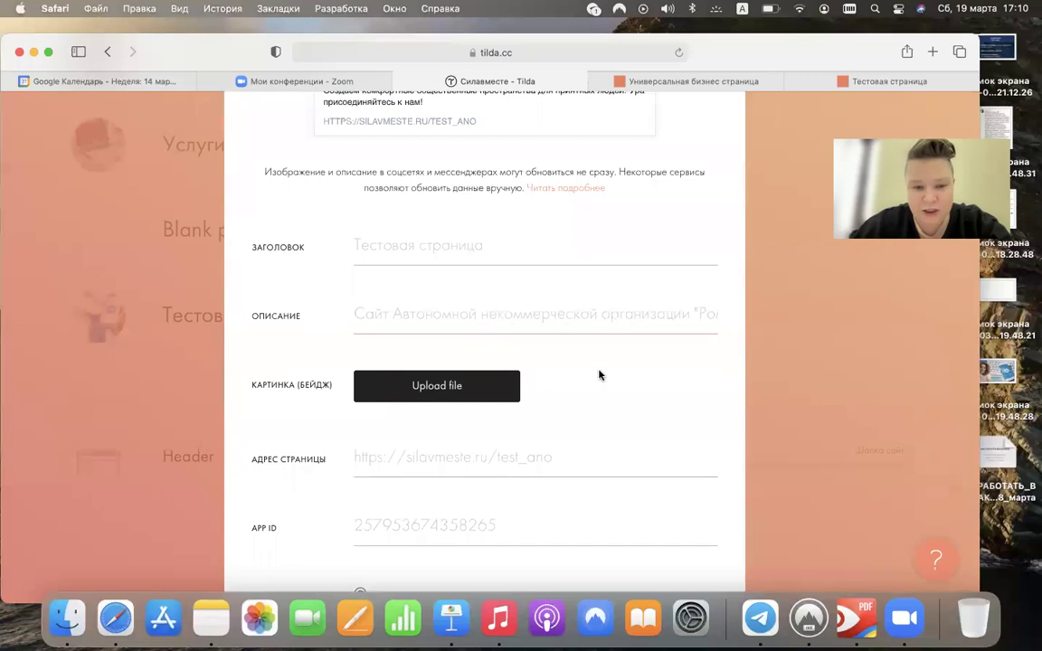
pyautogui.scroll(-3, 598, 372)
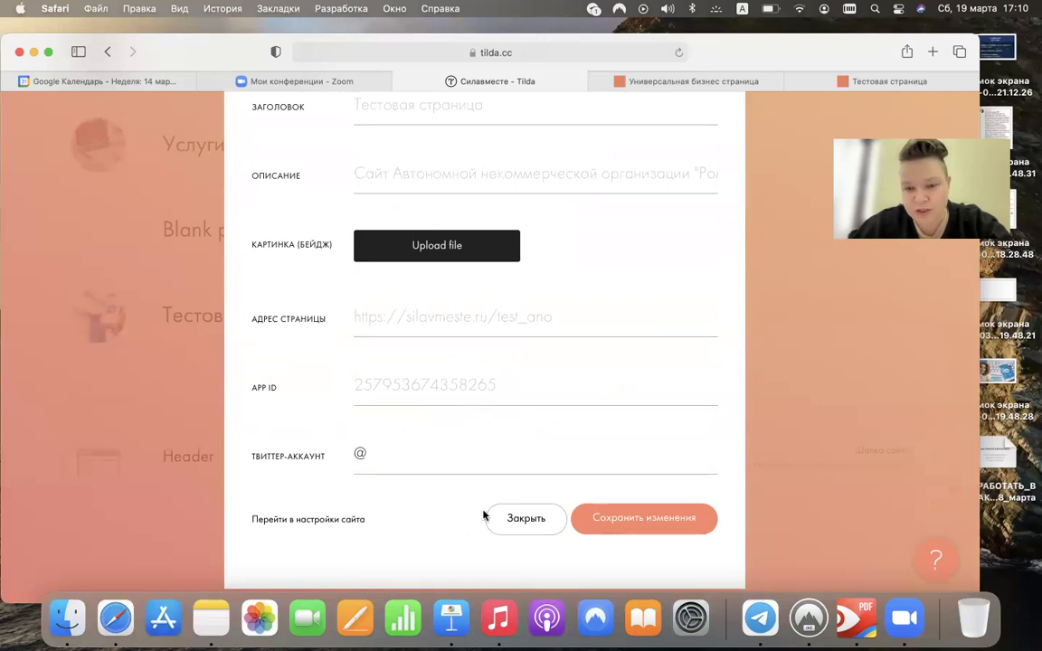
pyautogui.click(613, 529)
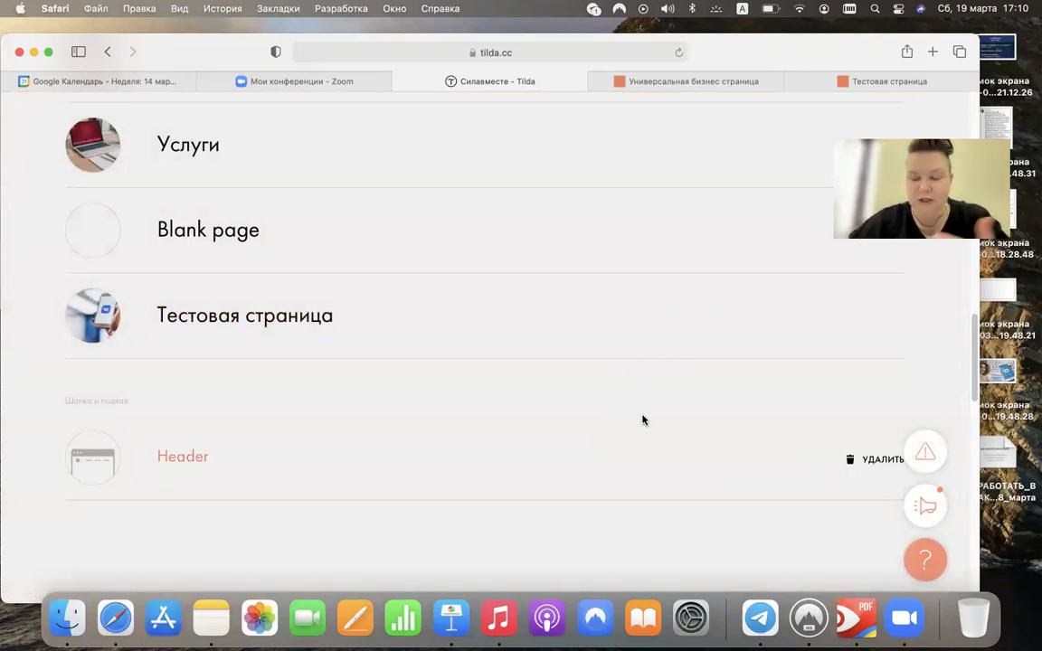
# - Publish Тестовая страница and view the live page at silavmeste.ru/test_ano, closing extra tabs
pyautogui.click(694, 315)
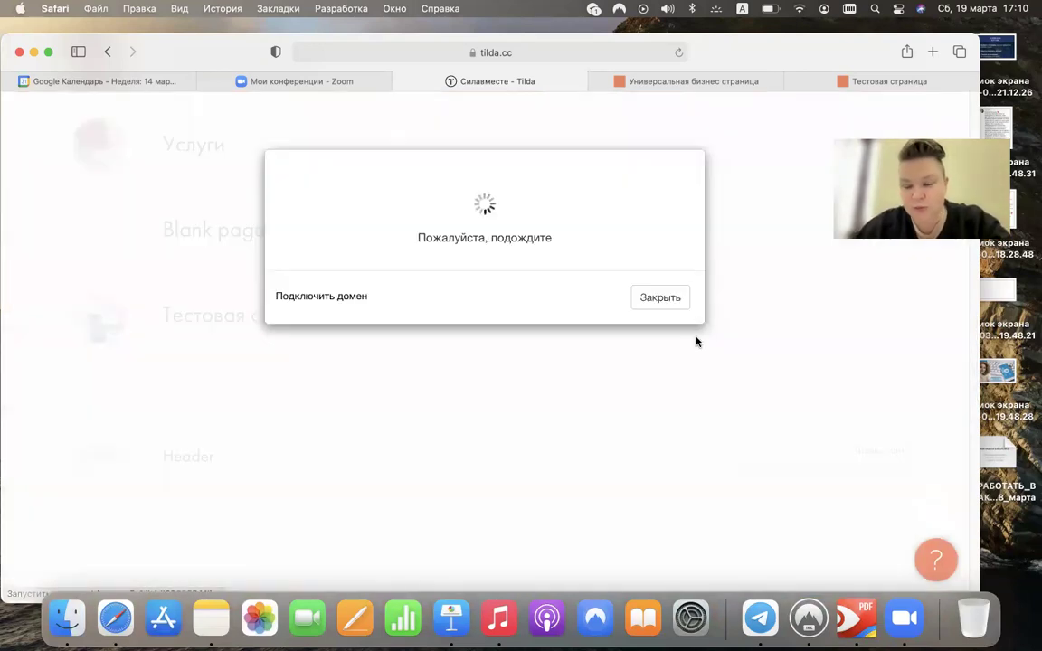
pyautogui.click(581, 276)
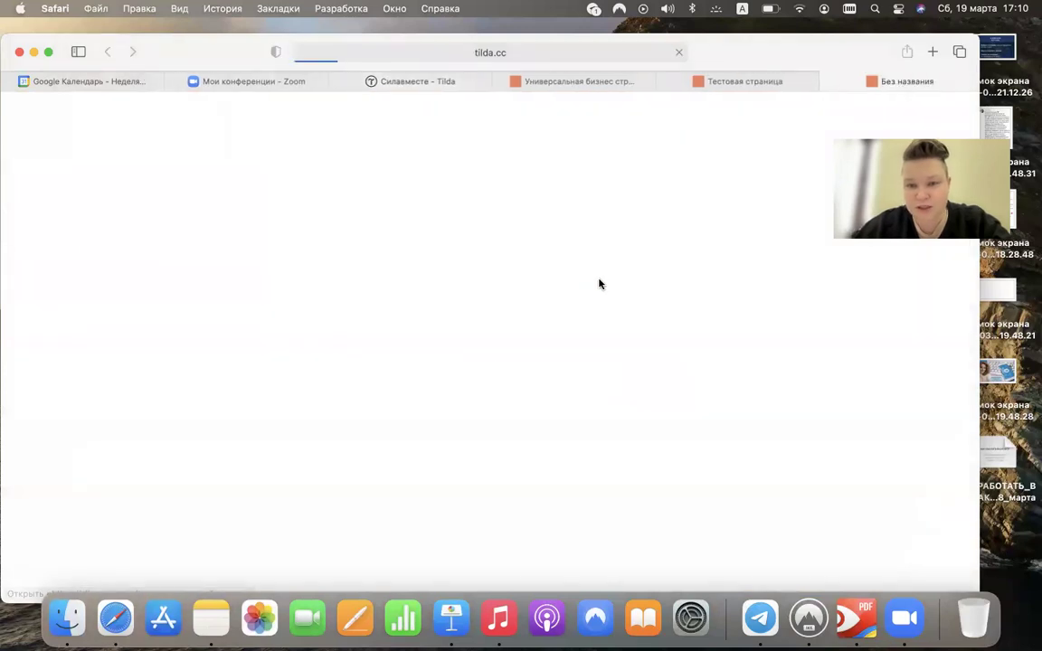
pyautogui.click(498, 82)
pyautogui.click(500, 82)
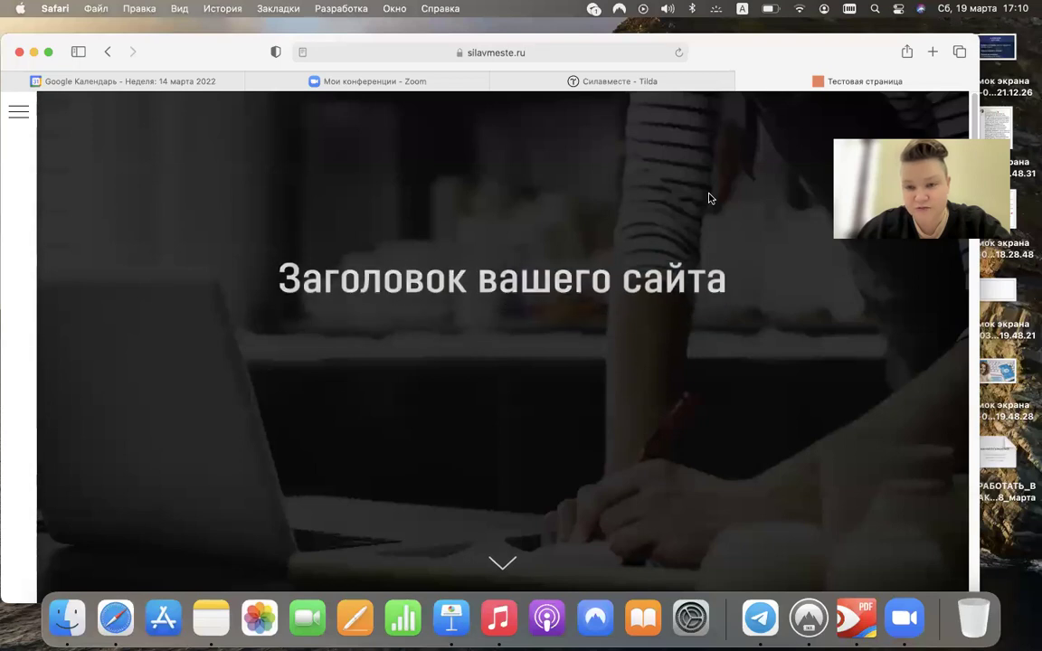
# - Back in Tilda, dismiss the publication message and reopen the page's settings
pyautogui.click(668, 90)
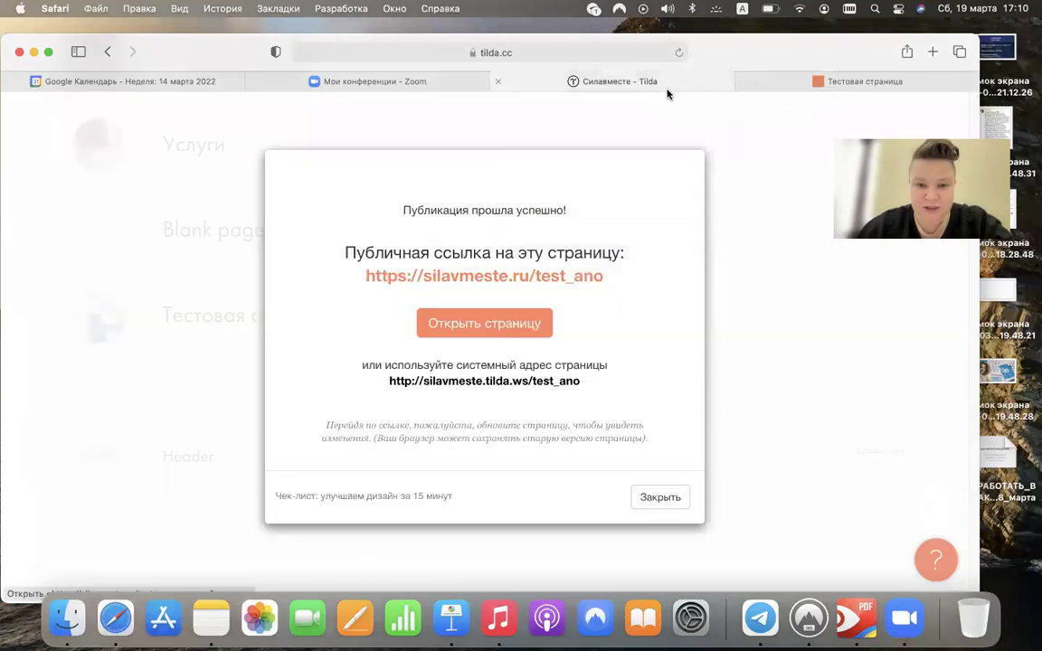
pyautogui.click(660, 499)
pyautogui.moveTo(549, 317)
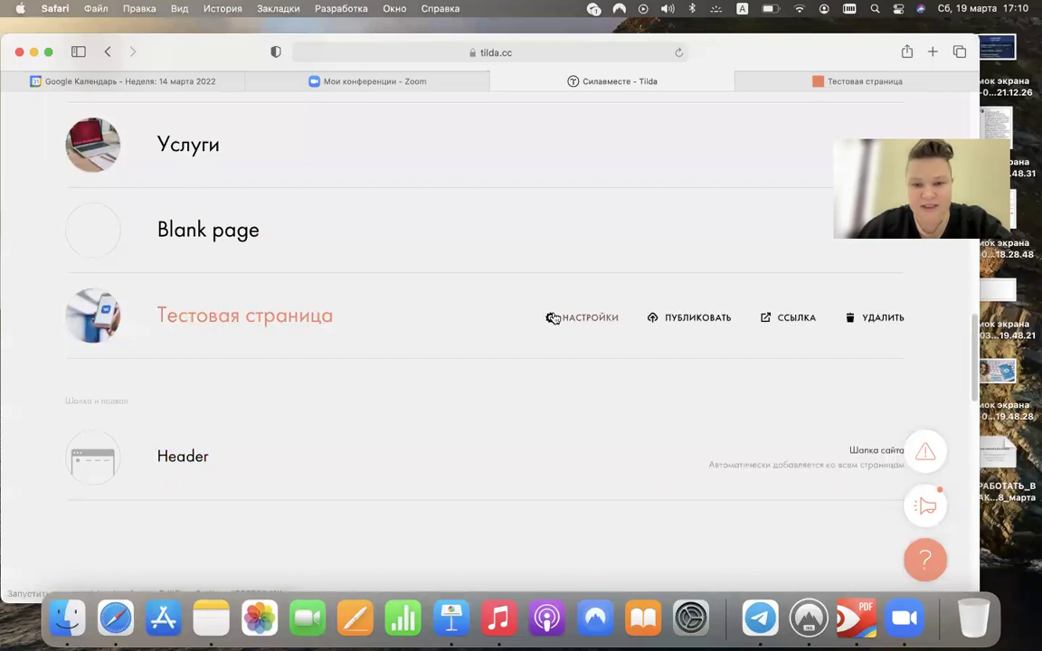
pyautogui.click(582, 316)
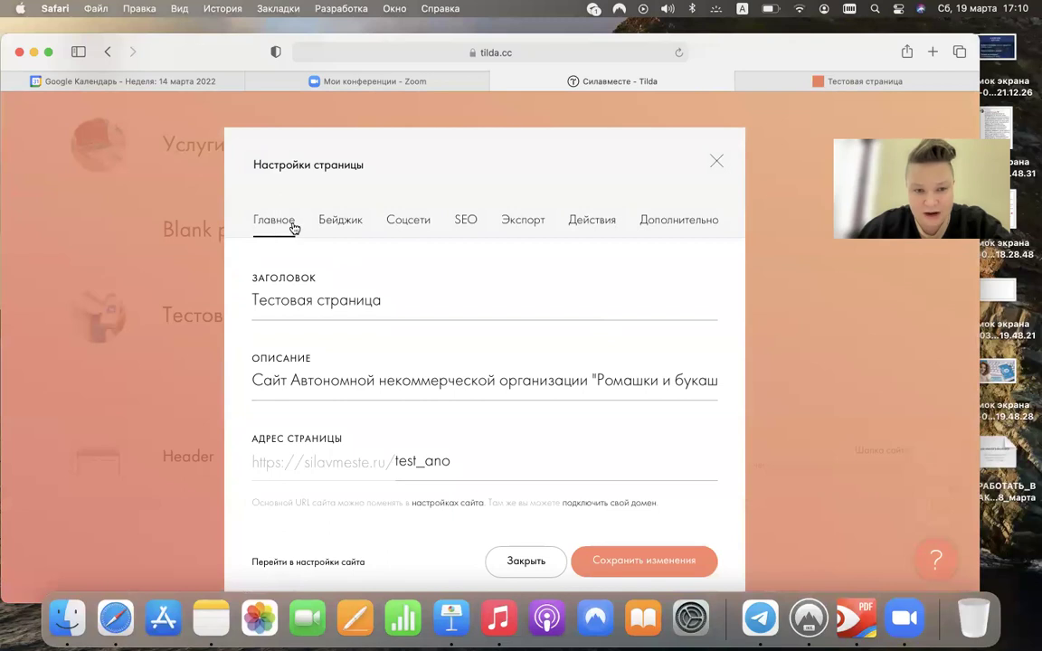
# - Review the Бейджик and Соцсети tabs, close the settings, then reopen them for Тестовая страница
pyautogui.click(333, 224)
pyautogui.click(399, 221)
pyautogui.scroll(-5, 416, 300)
pyautogui.scroll(2, 463, 340)
pyautogui.scroll(3, 463, 340)
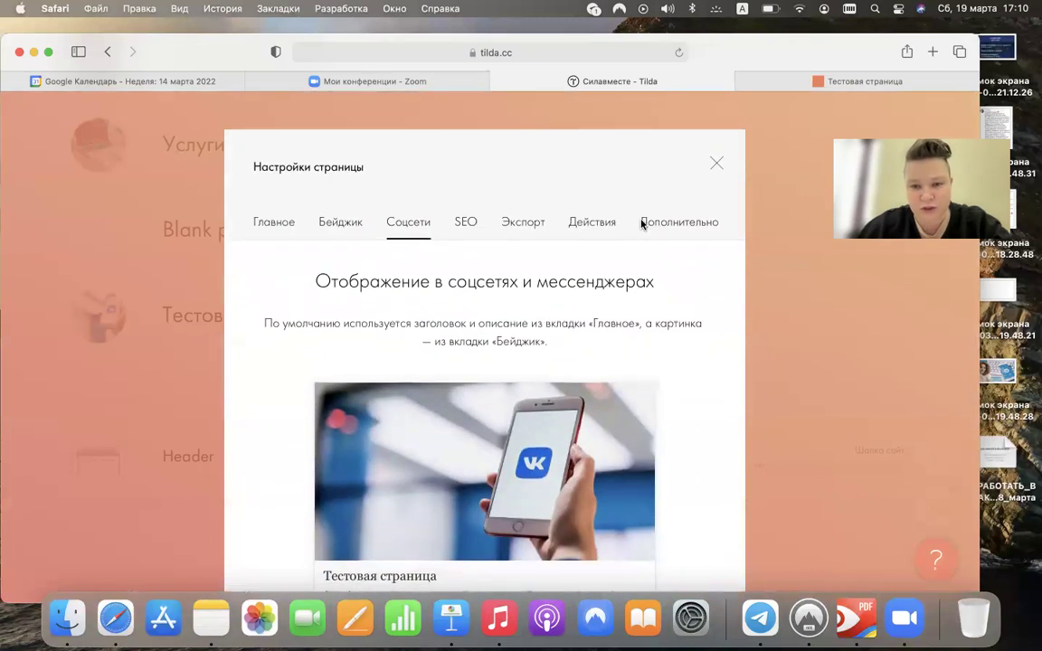
pyautogui.click(715, 164)
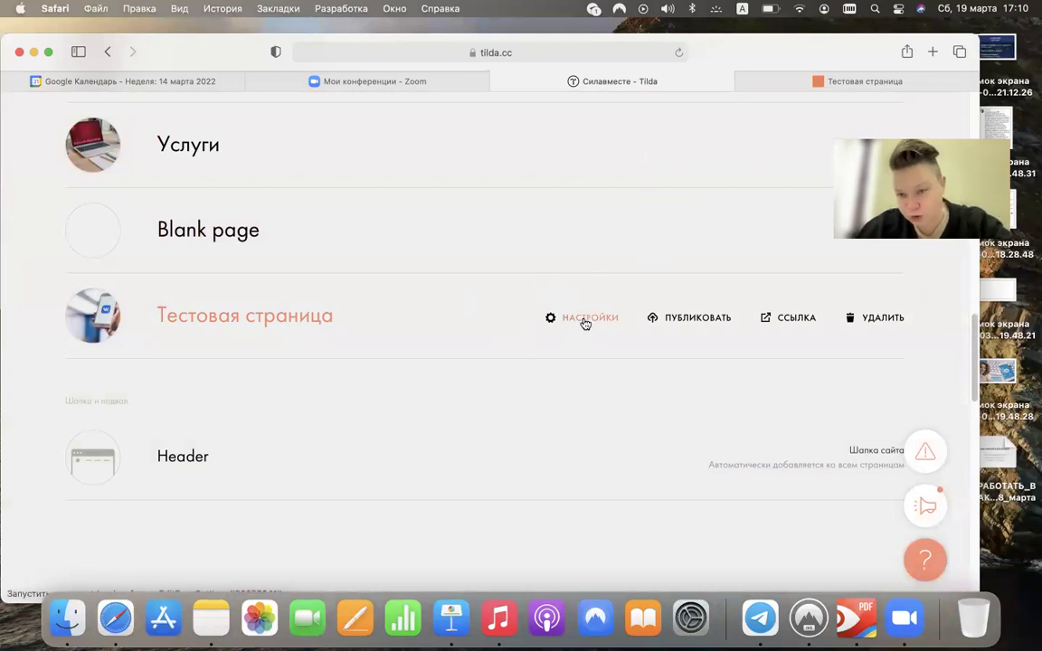
pyautogui.click(585, 323)
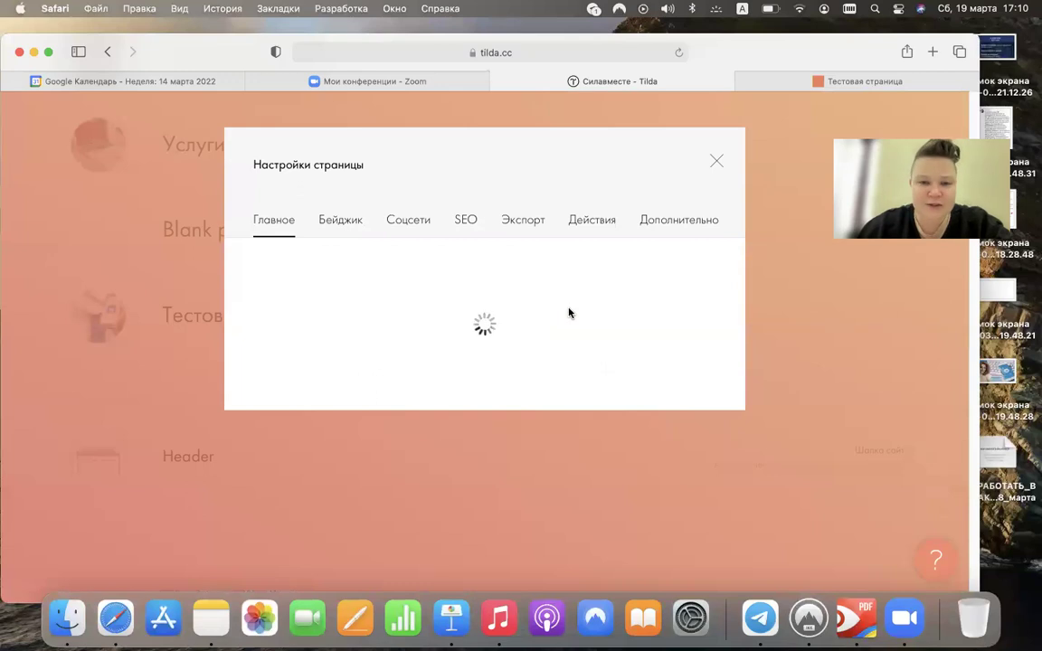
# - Switch to the SEO tab and reveal the custom search title and description fields
pyautogui.click(465, 224)
pyautogui.scroll(-1, 414, 226)
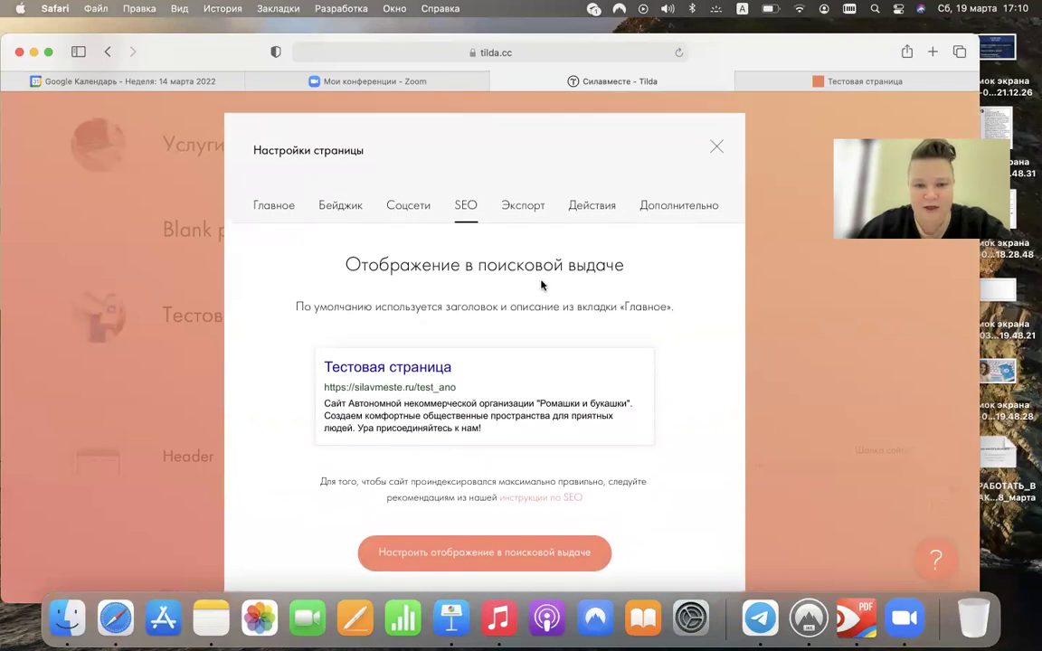
pyautogui.click(512, 549)
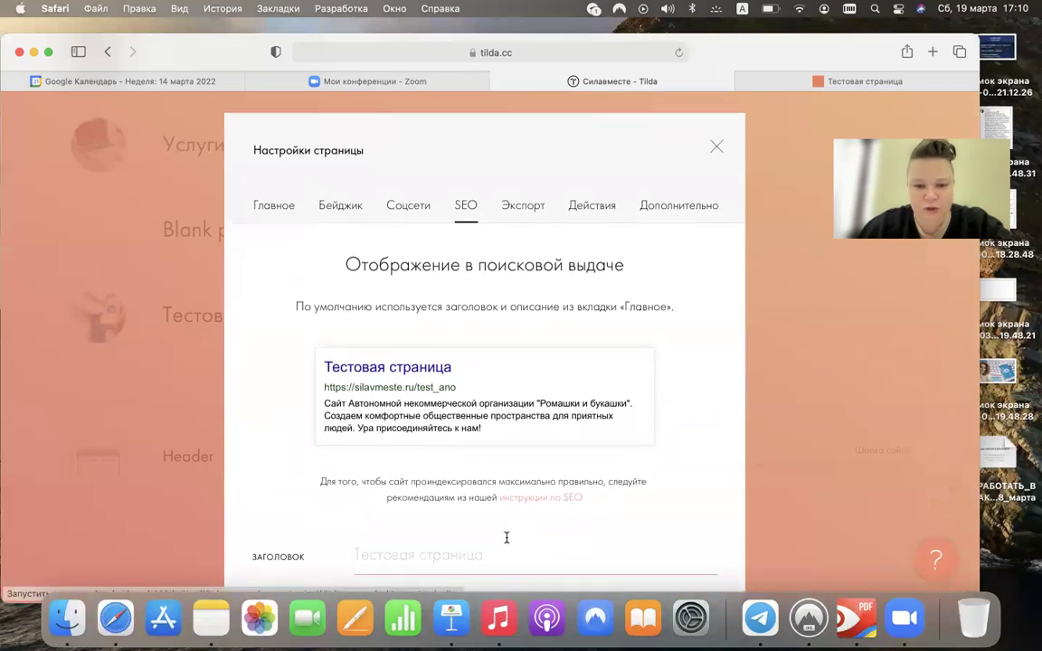
pyautogui.scroll(-1, 554, 434)
pyautogui.scroll(-1, 552, 427)
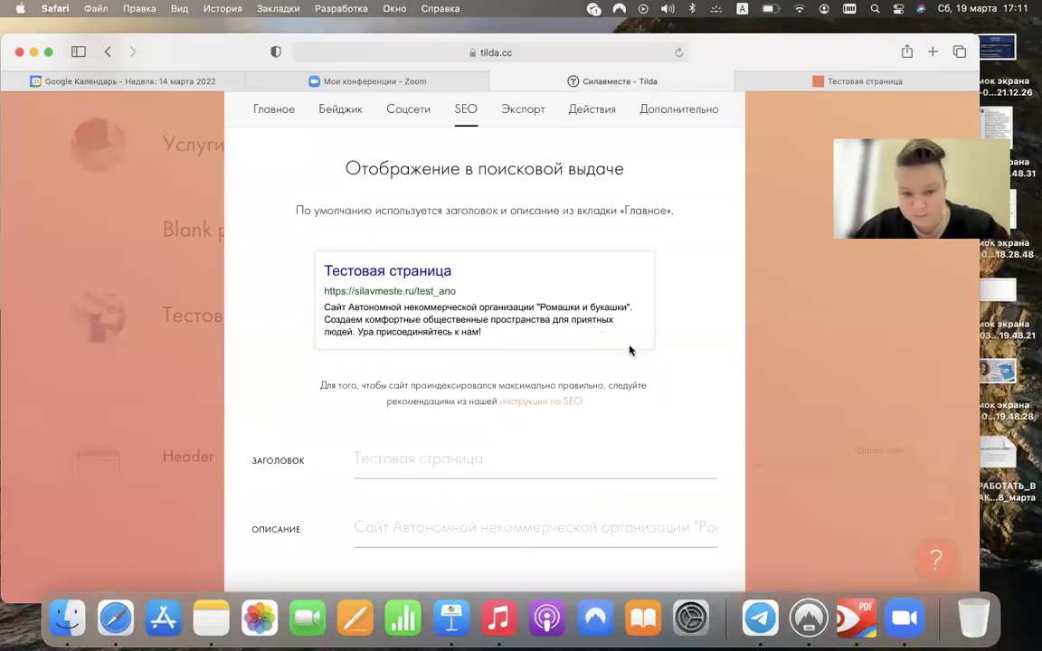
pyautogui.scroll(2, 630, 334)
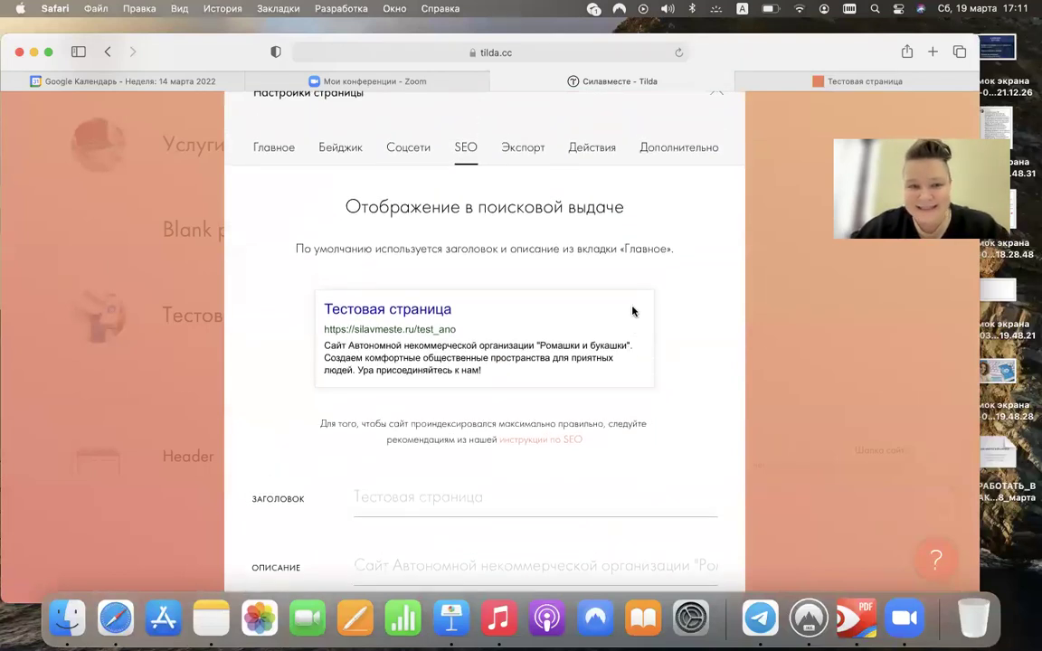
# - Browse the main, Соцсети and SEO tabs of the page settings
pyautogui.click(280, 149)
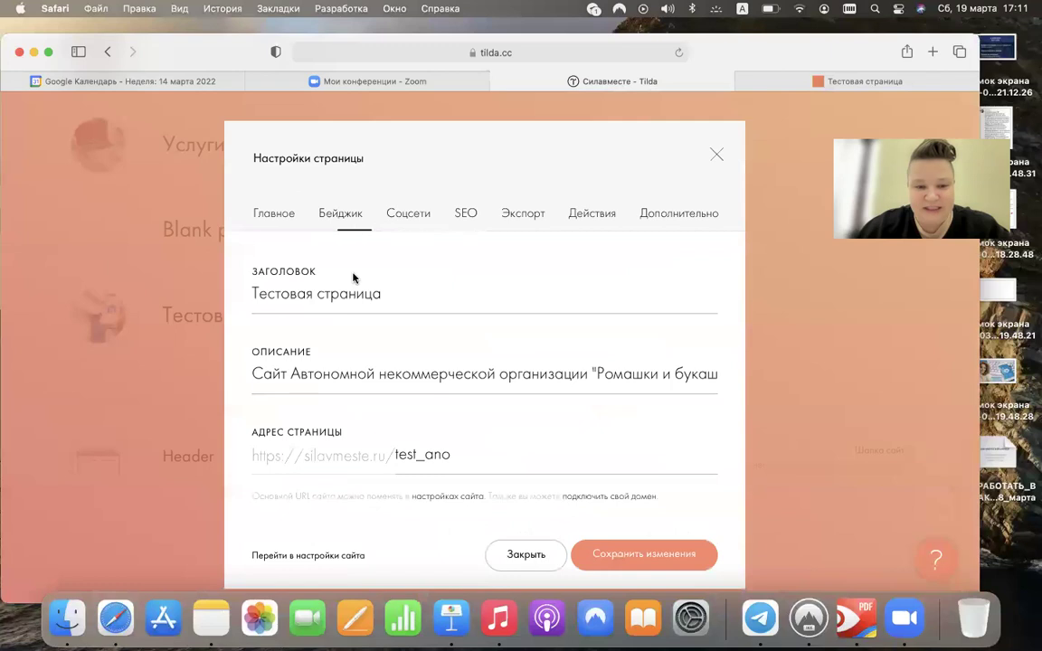
pyautogui.click(408, 213)
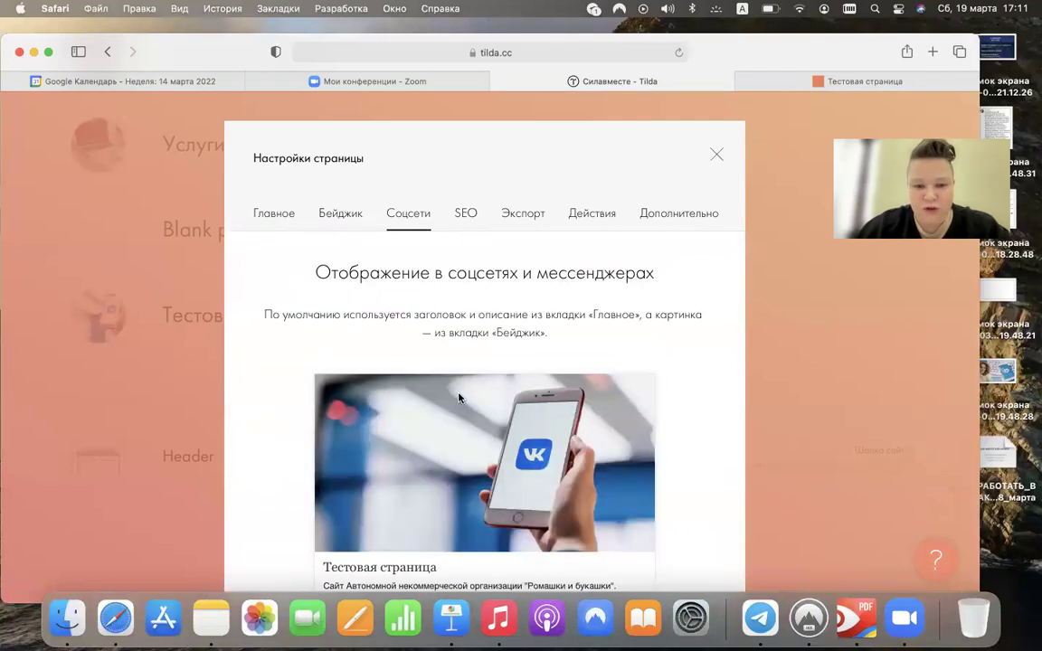
pyautogui.scroll(-3, 411, 353)
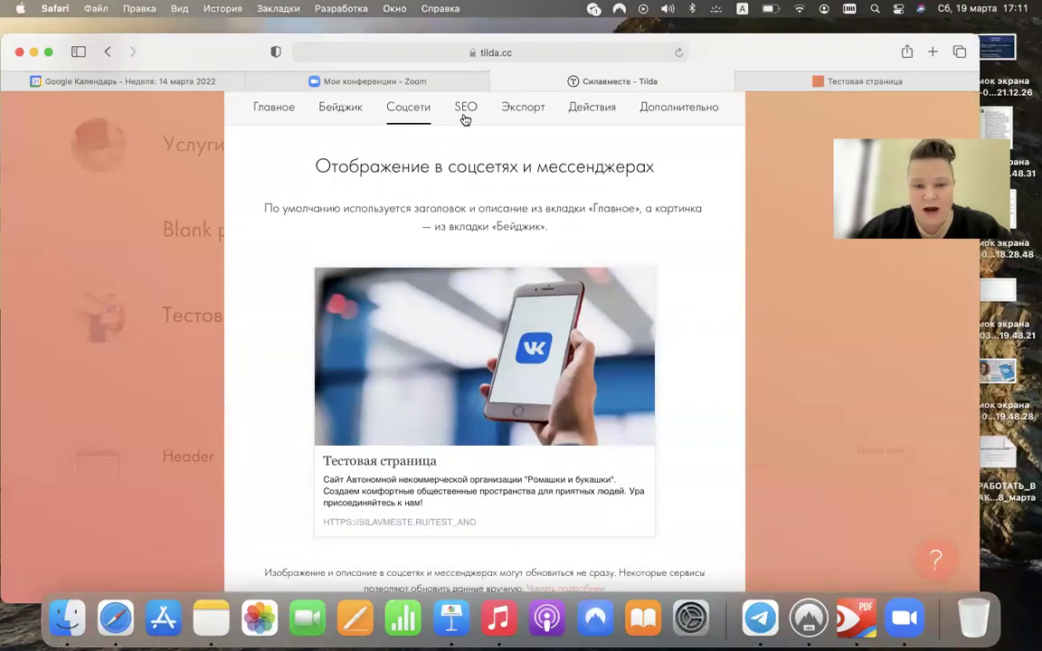
pyautogui.click(464, 108)
pyautogui.scroll(-2, 408, 461)
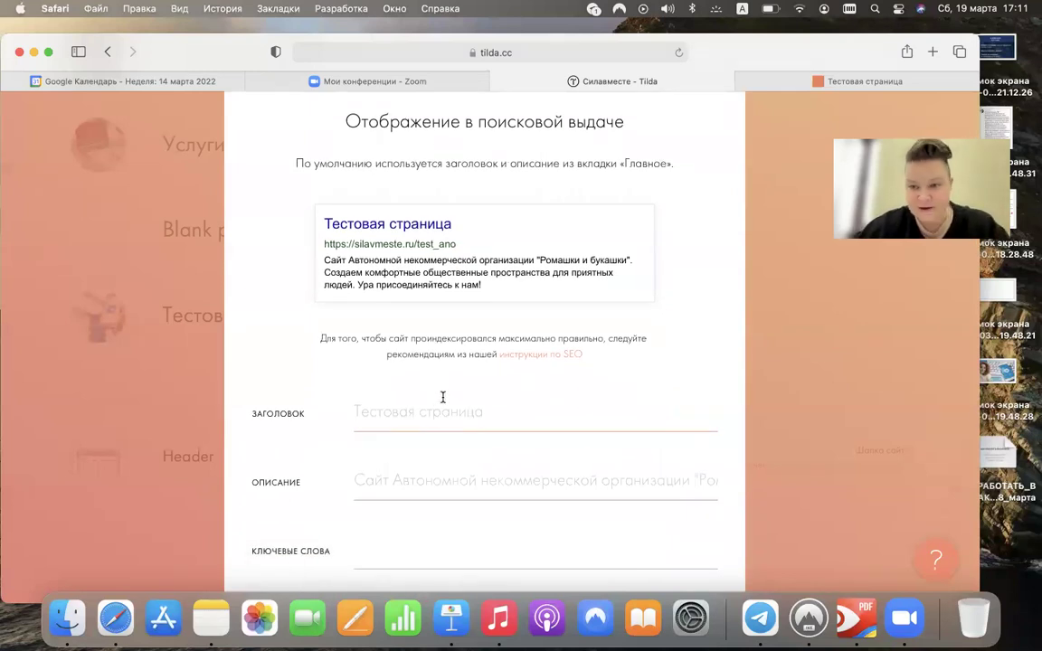
pyautogui.scroll(3, 443, 398)
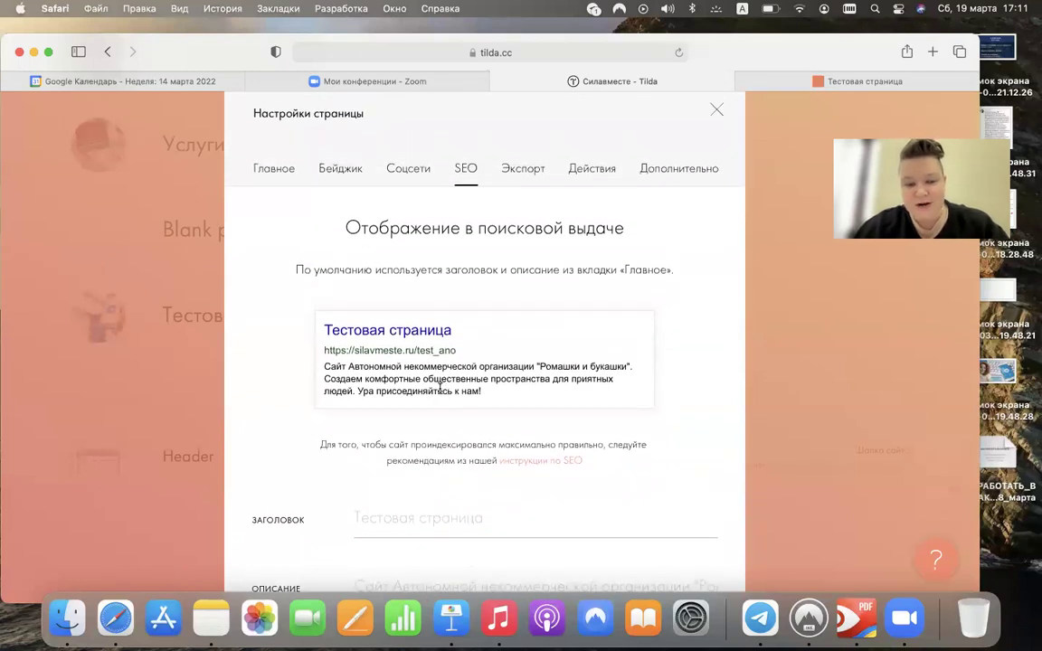
pyautogui.scroll(-4, 440, 393)
# - Click into the SEO title field, then into the Ключевые слова keywords field
pyautogui.click(375, 367)
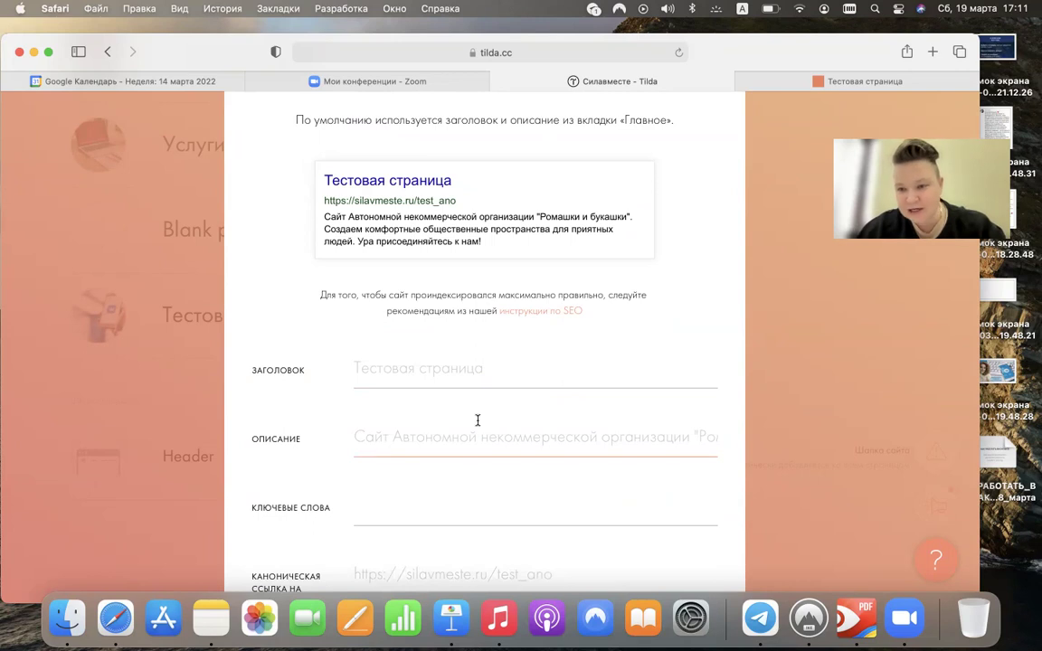
pyautogui.click(898, 137)
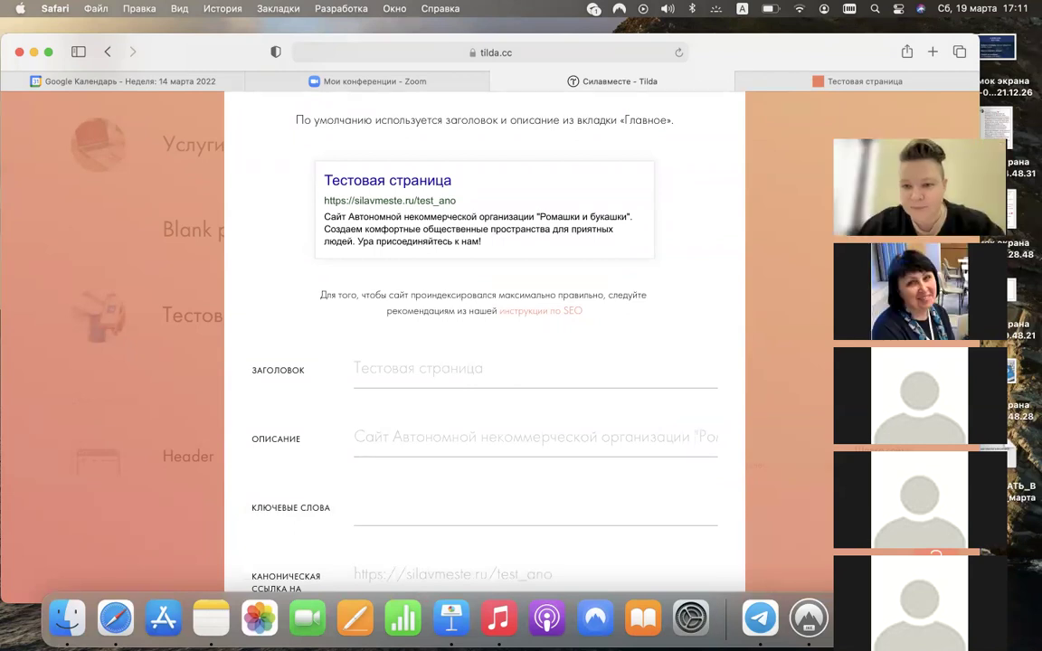
pyautogui.click(870, 136)
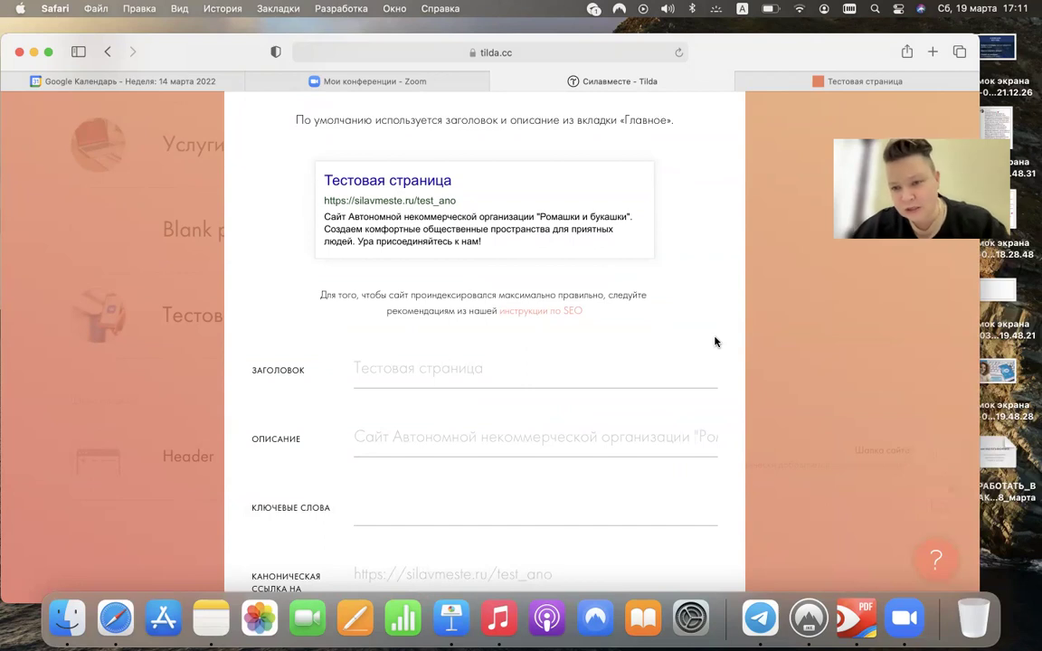
pyautogui.scroll(-5, 715, 342)
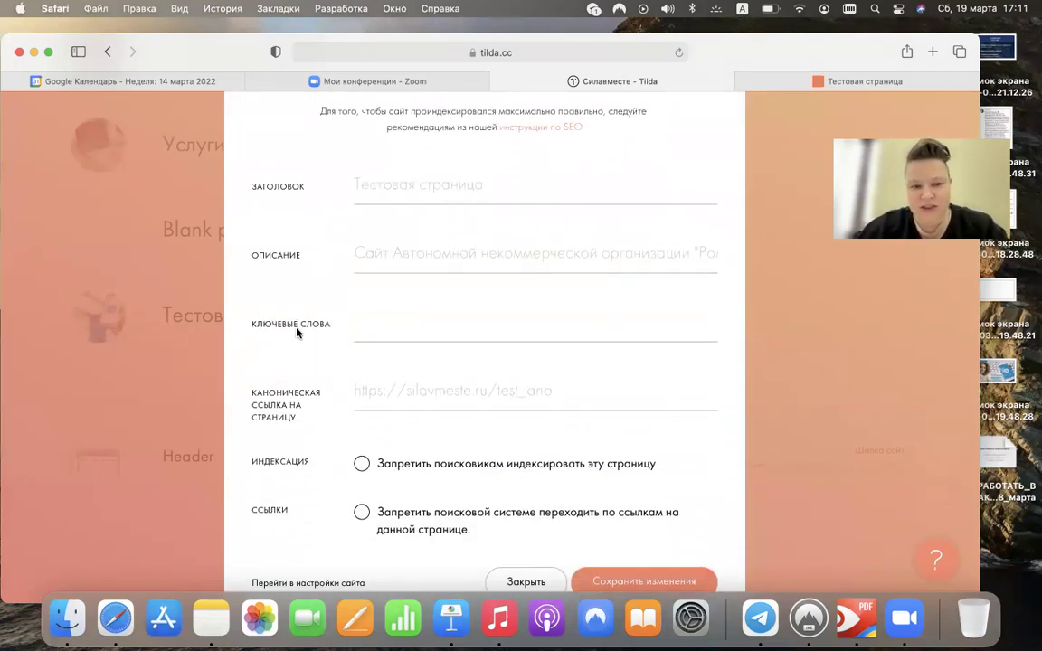
pyautogui.click(381, 329)
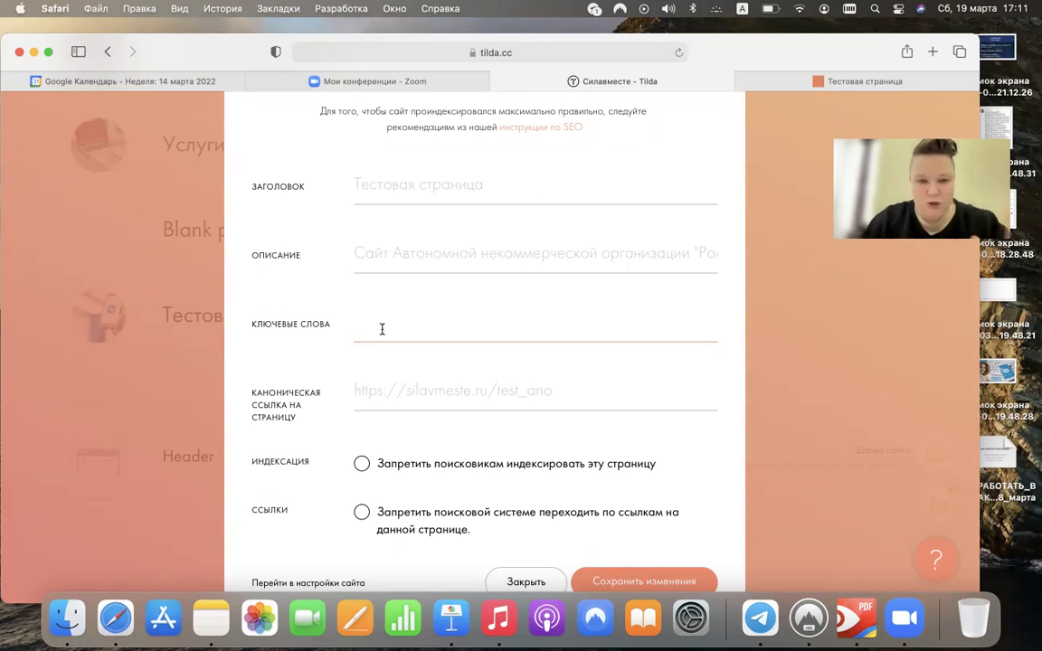
# - Enter the first keywords: Нко, лидер нко, социальное проектирование, plus a person's name
pyautogui.write('уп')
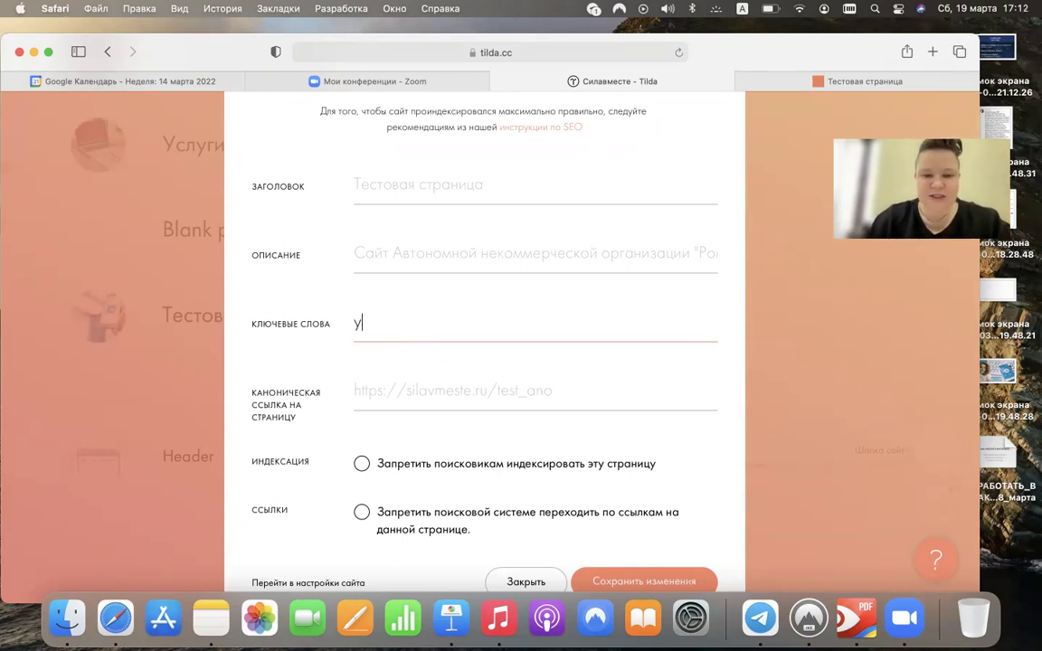
pyautogui.press('BackSpace')
pyautogui.press('BackSpace')
pyautogui.write('Нко, ')
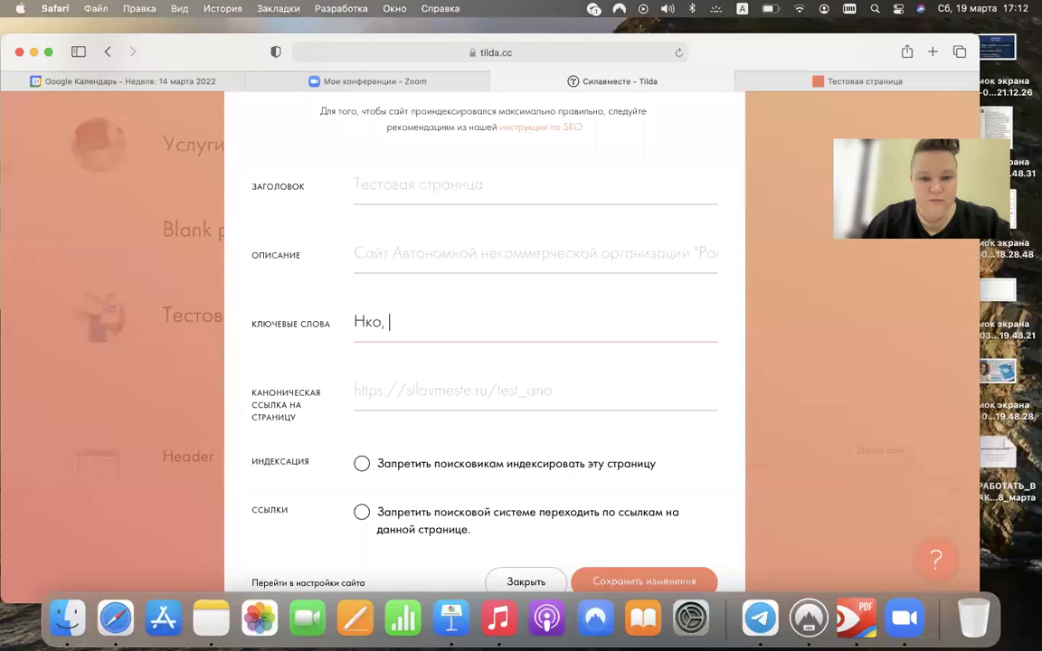
pyautogui.write('лидер нко, соци')
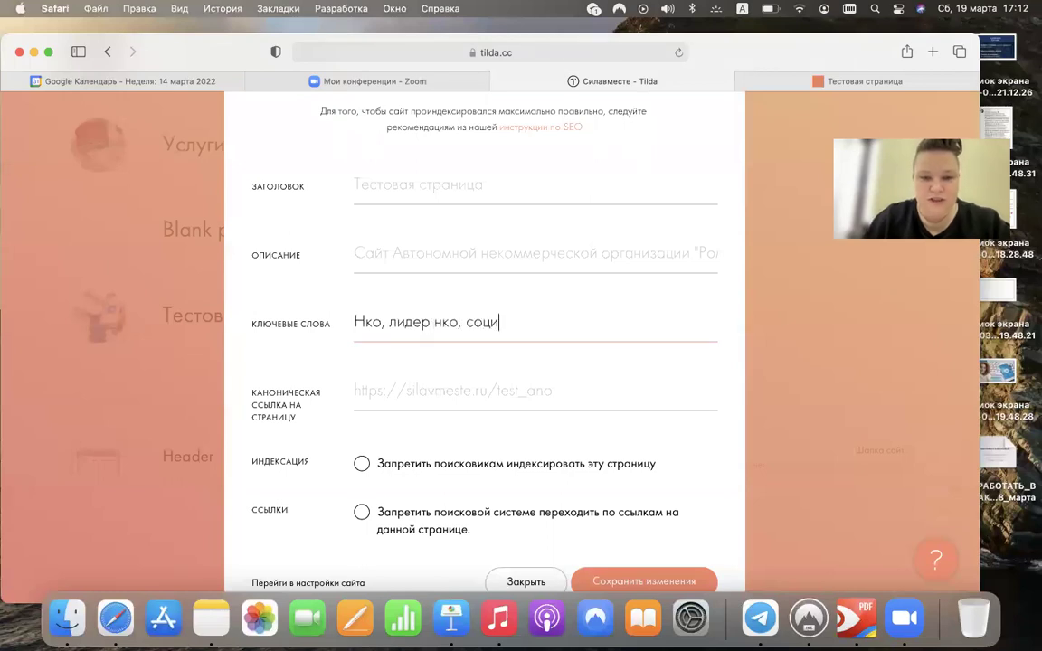
pyautogui.write('альное проектирование, ')
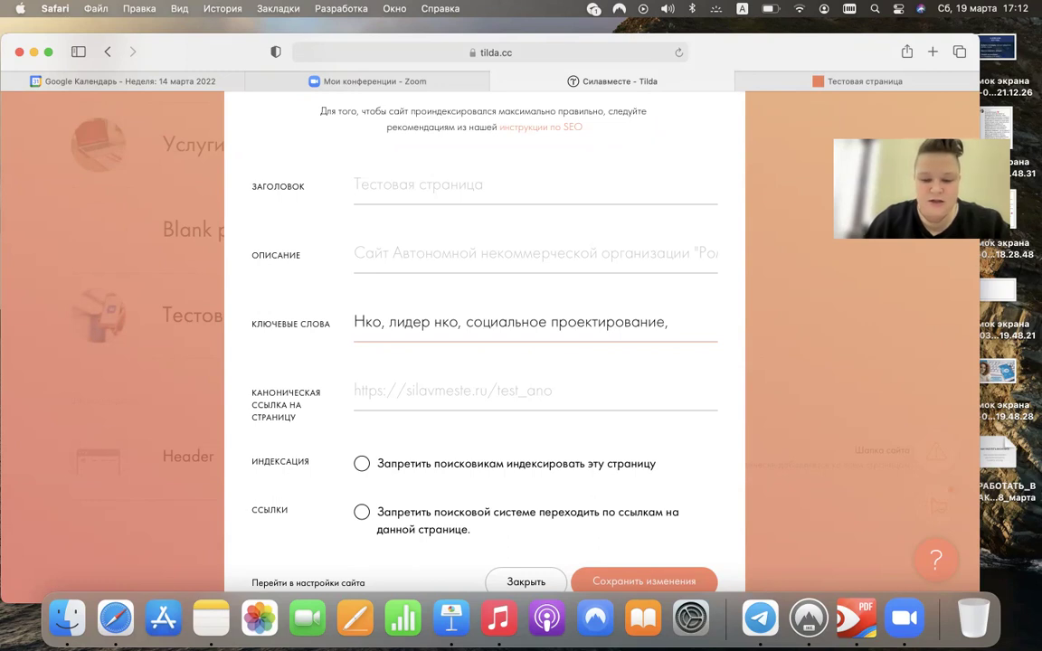
pyautogui.write('оль')
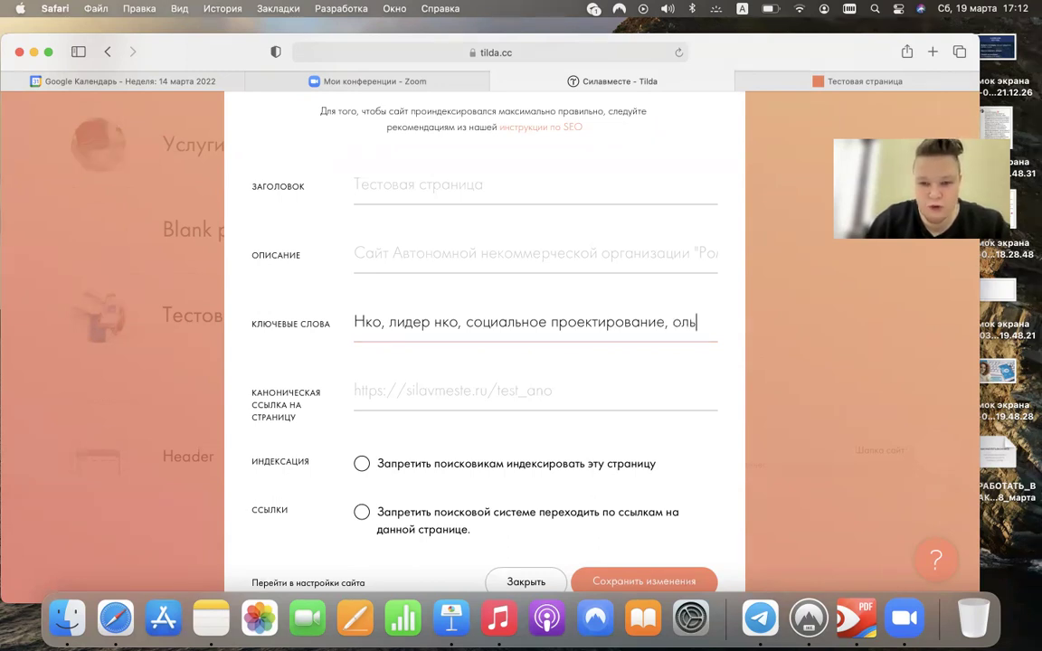
pyautogui.press('BackSpace')
pyautogui.press('BackSpace')
pyautogui.press('BackSpace')
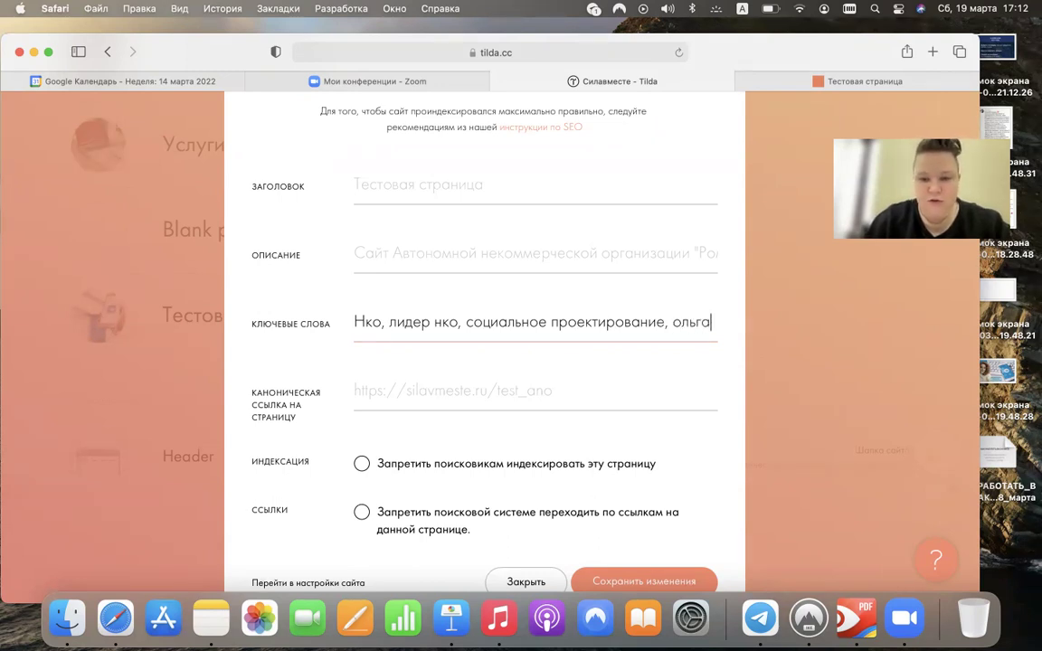
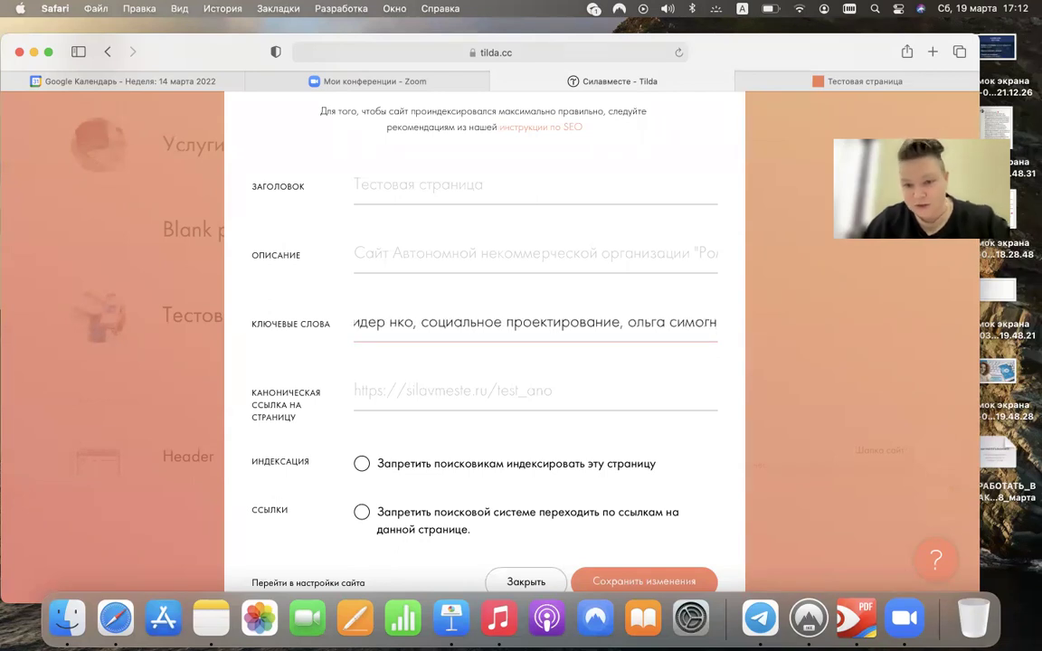
pyautogui.write('н,')
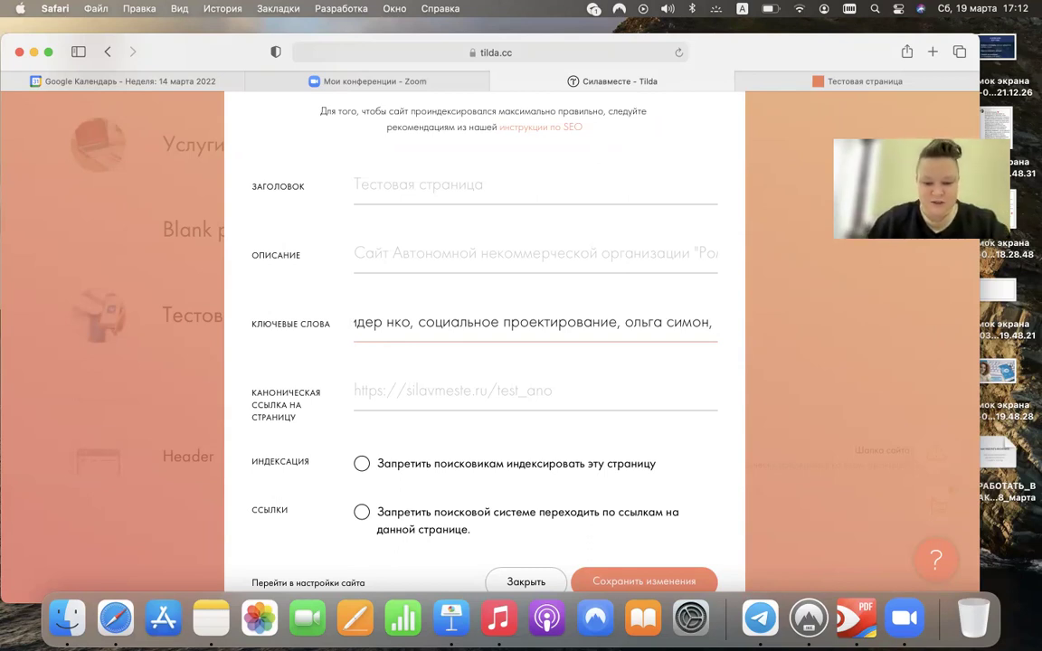
# - Add keywords боготол, лидеры боготола, обучение фандрайзингу and save the SEO settings
pyautogui.write('богото')
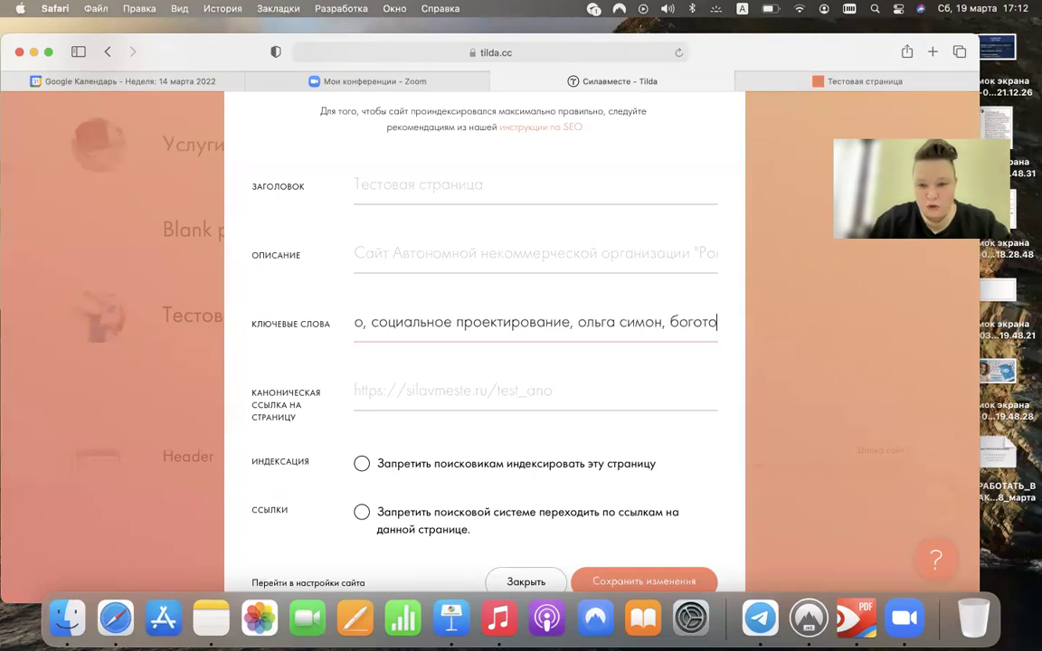
pyautogui.write('л, ли')
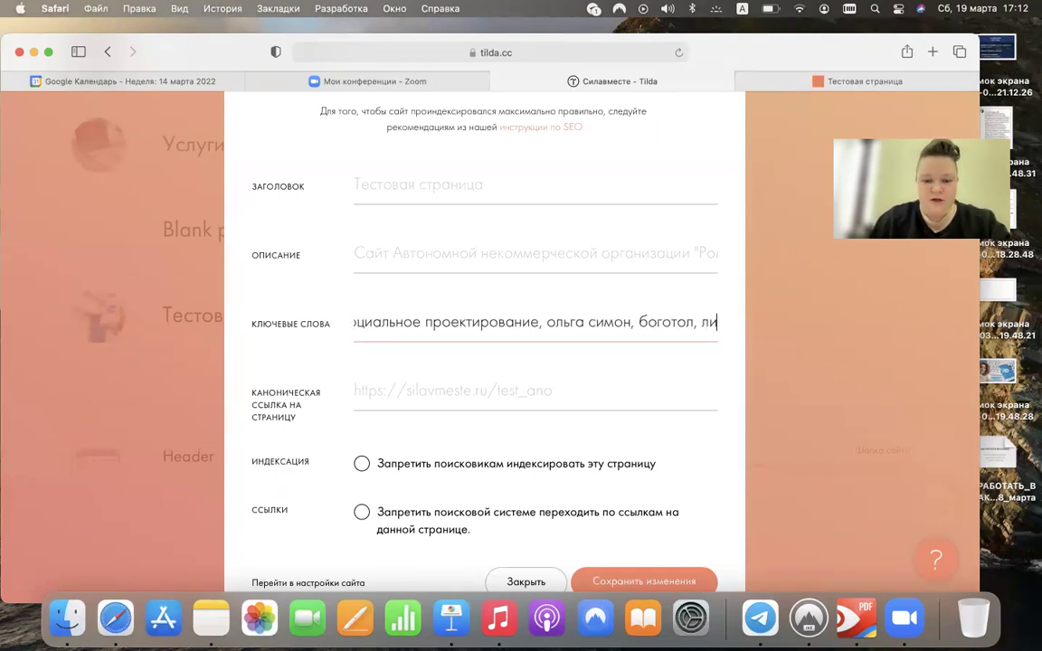
pyautogui.write('деры богото')
pyautogui.press('BackSpace')
pyautogui.write('л')
pyautogui.press('BackSpace')
pyautogui.write('ола,')
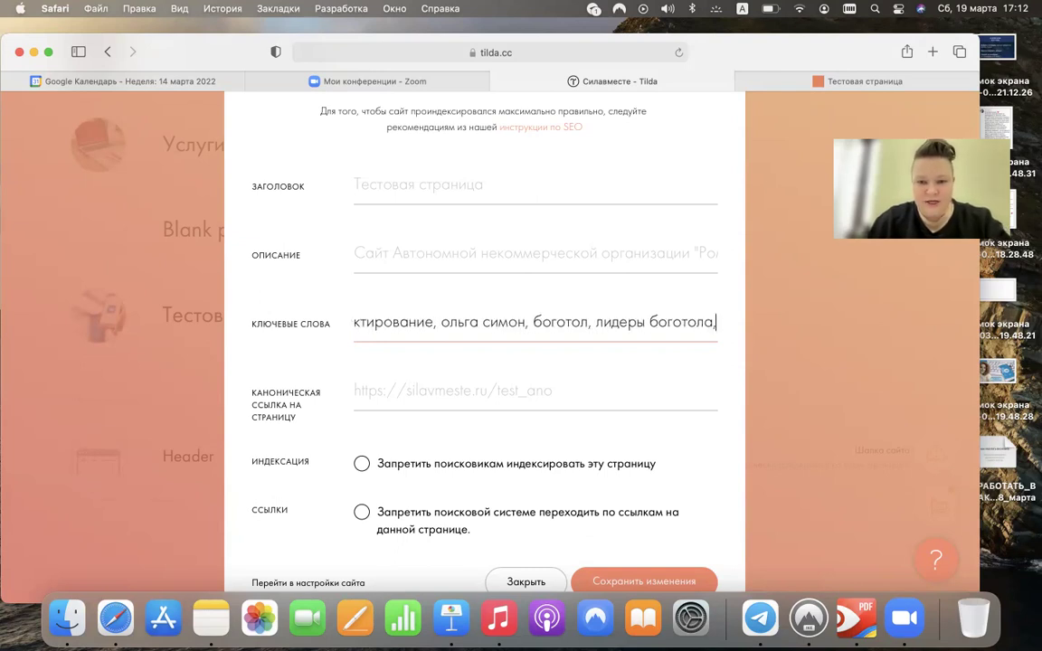
pyautogui.write(' обучение фандрайзингу')
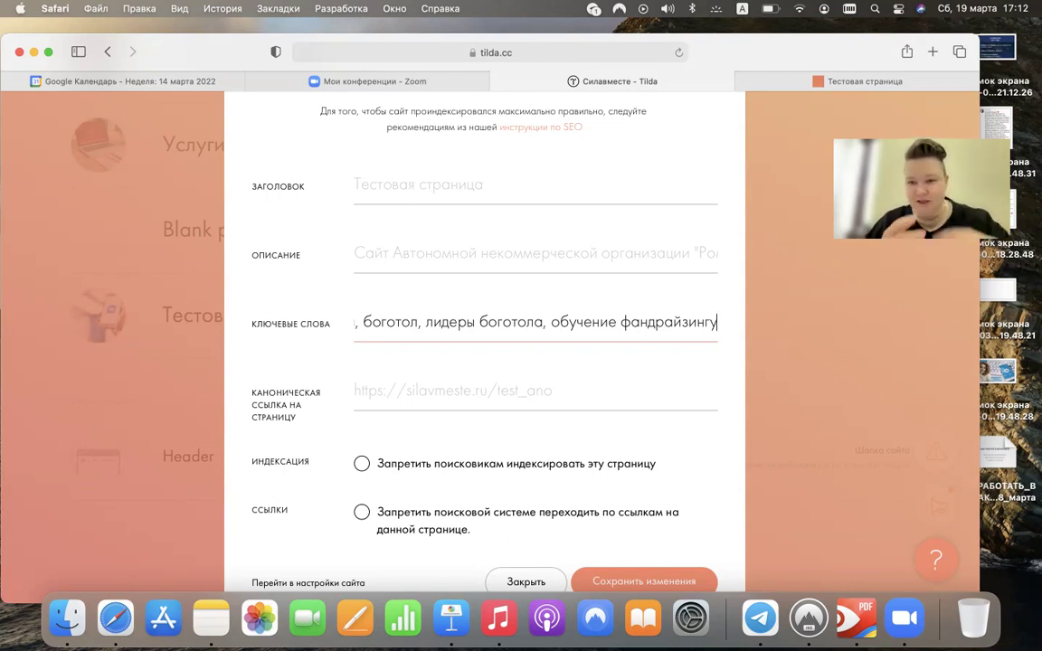
pyautogui.hotkey('ctrl', 'space')
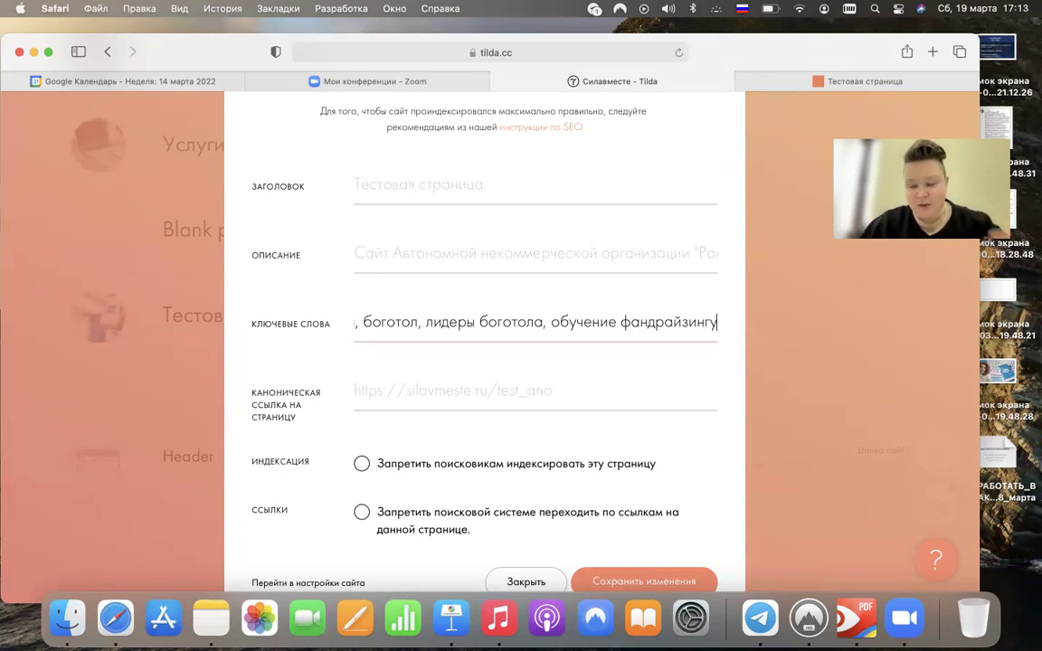
pyautogui.tripleClick(396, 327)
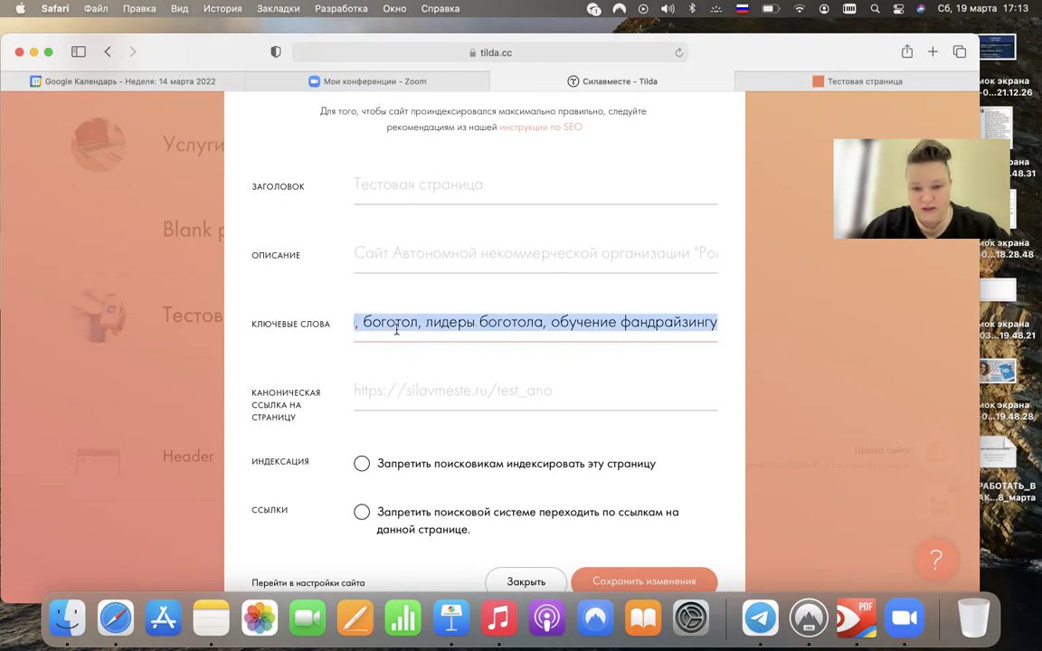
pyautogui.click(410, 322)
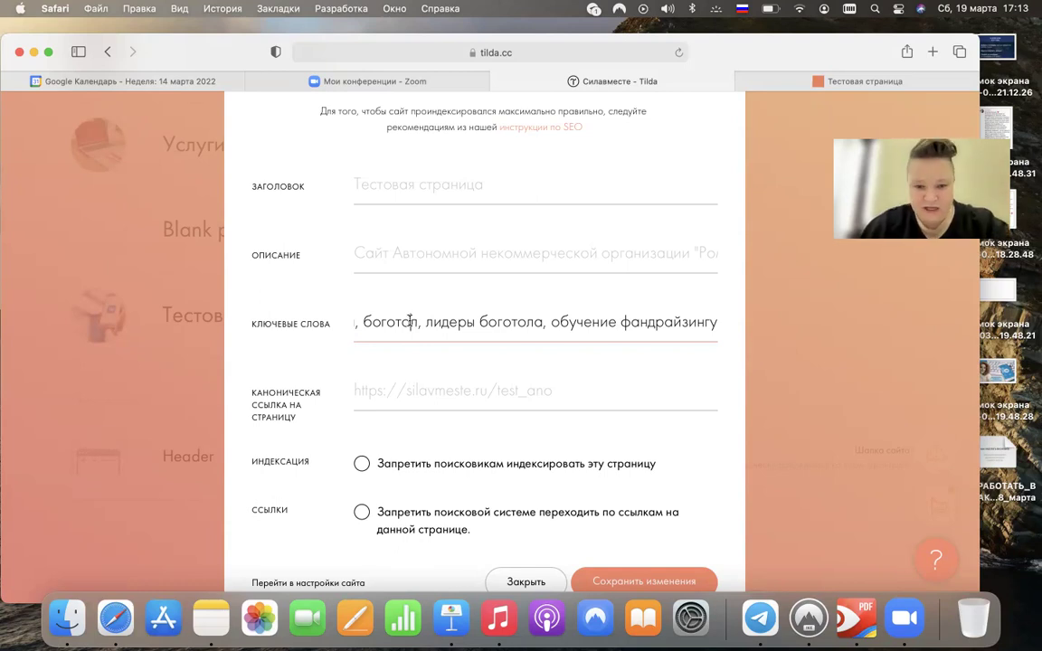
pyautogui.scroll(-2, 410, 322)
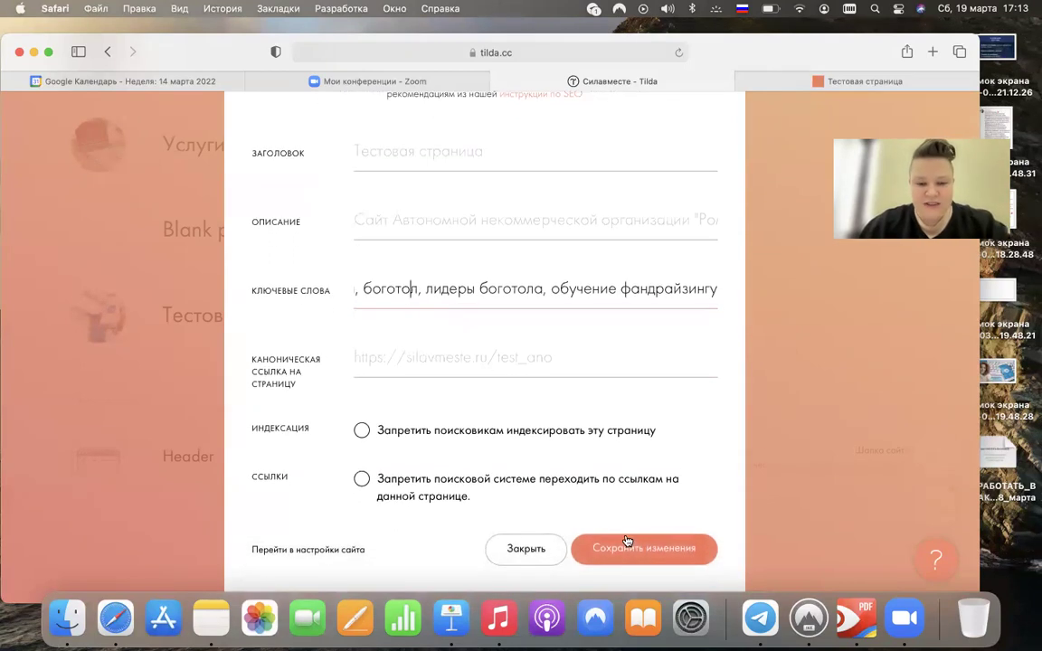
pyautogui.click(639, 549)
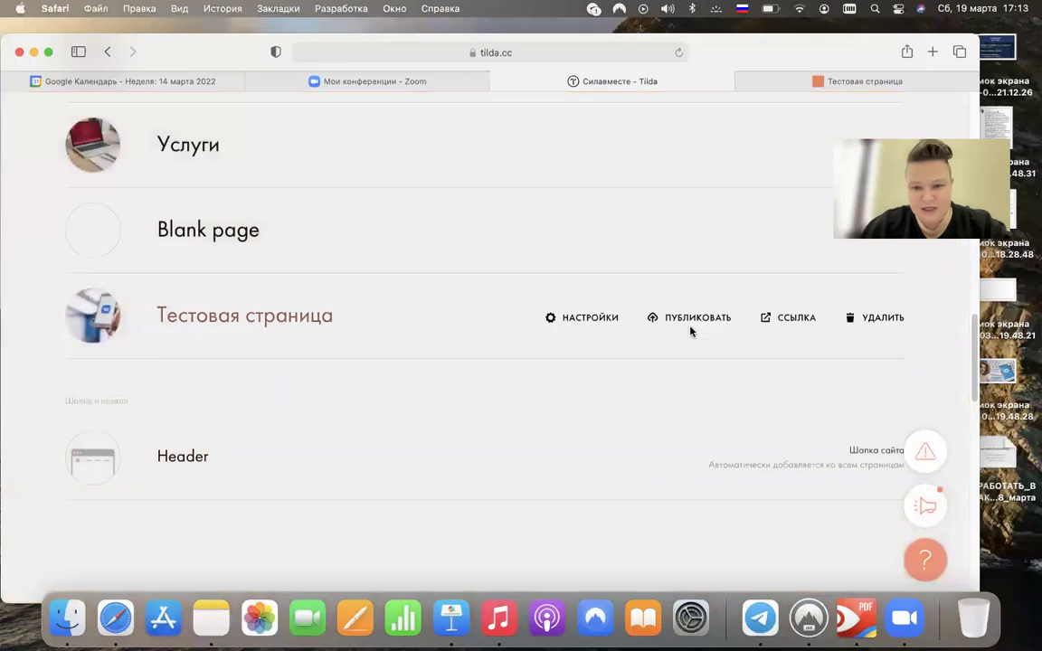
# - Publish Тестовая страница, close the success dialog and scroll through the project's page list
pyautogui.click(710, 320)
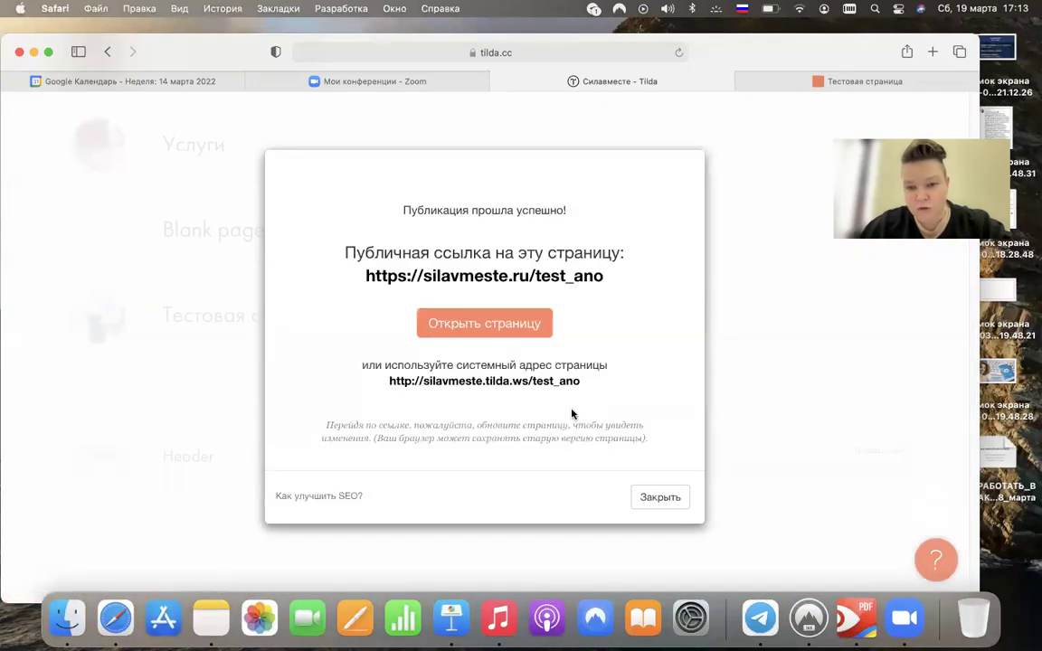
pyautogui.click(659, 498)
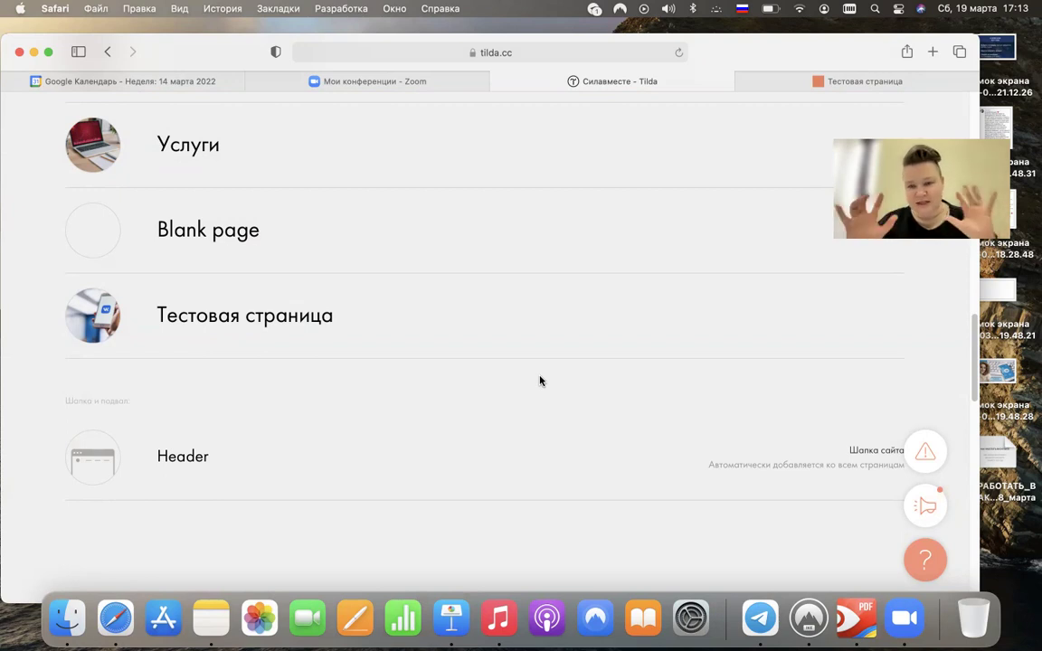
pyautogui.scroll(4, 551, 378)
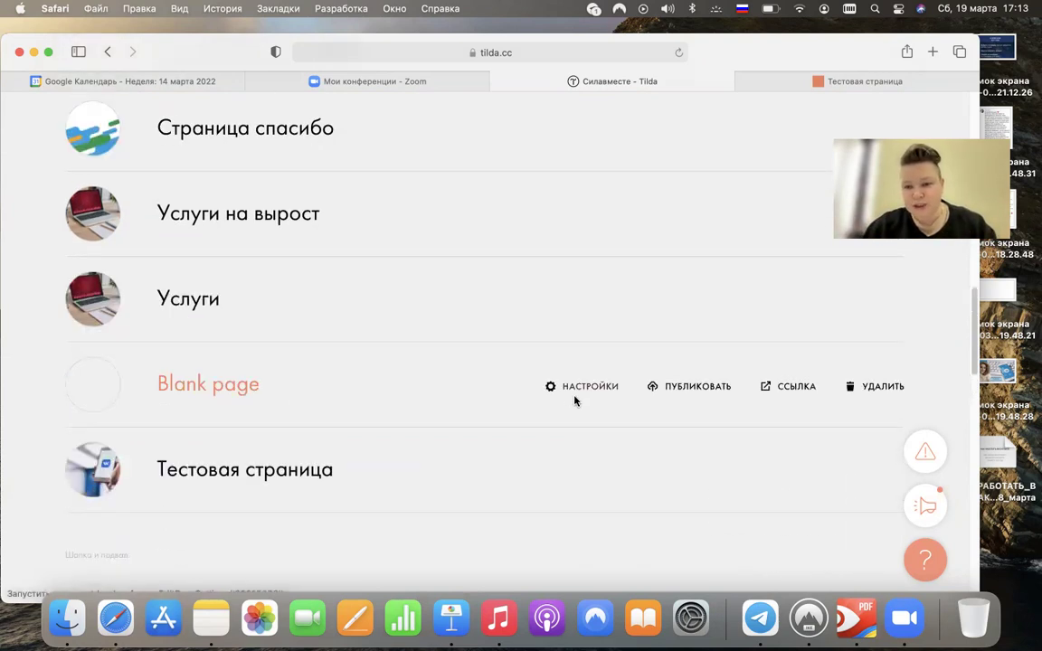
pyautogui.scroll(-4, 574, 400)
pyautogui.scroll(-1, 574, 401)
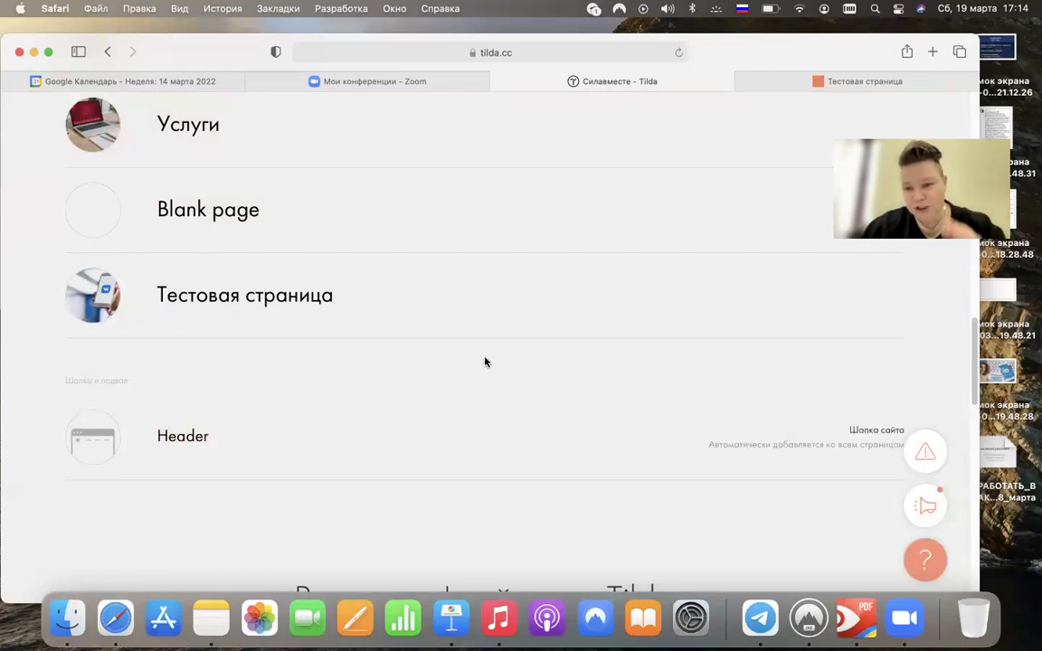
# - Open Тестовая страница in the editor and change the cover headline to 'АНО Боготол - лучший город'
pyautogui.click(289, 299)
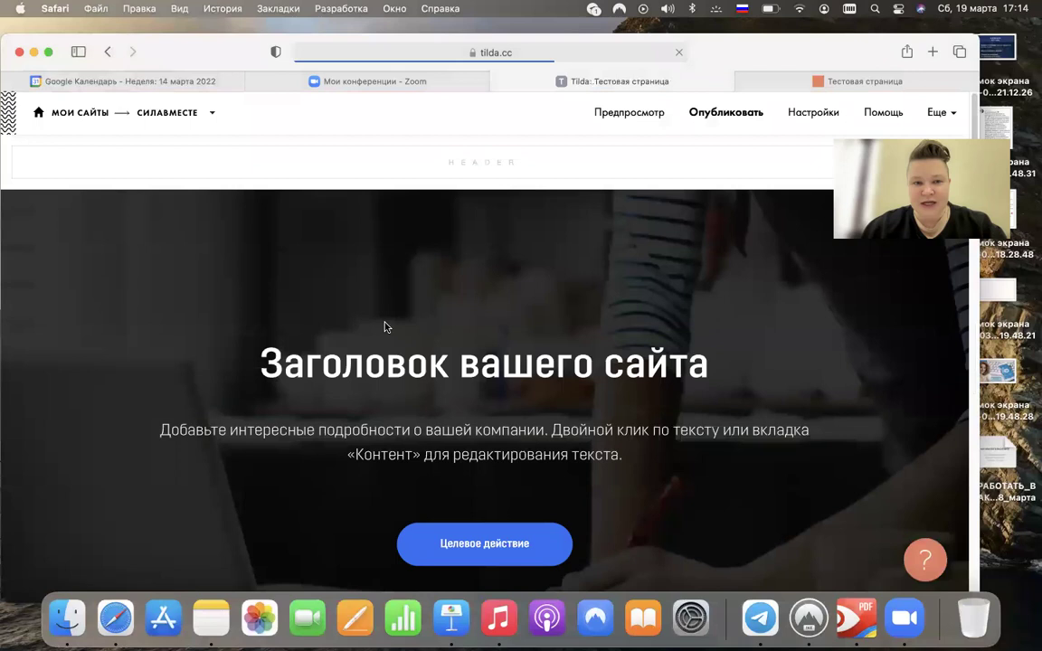
pyautogui.moveTo(381, 328)
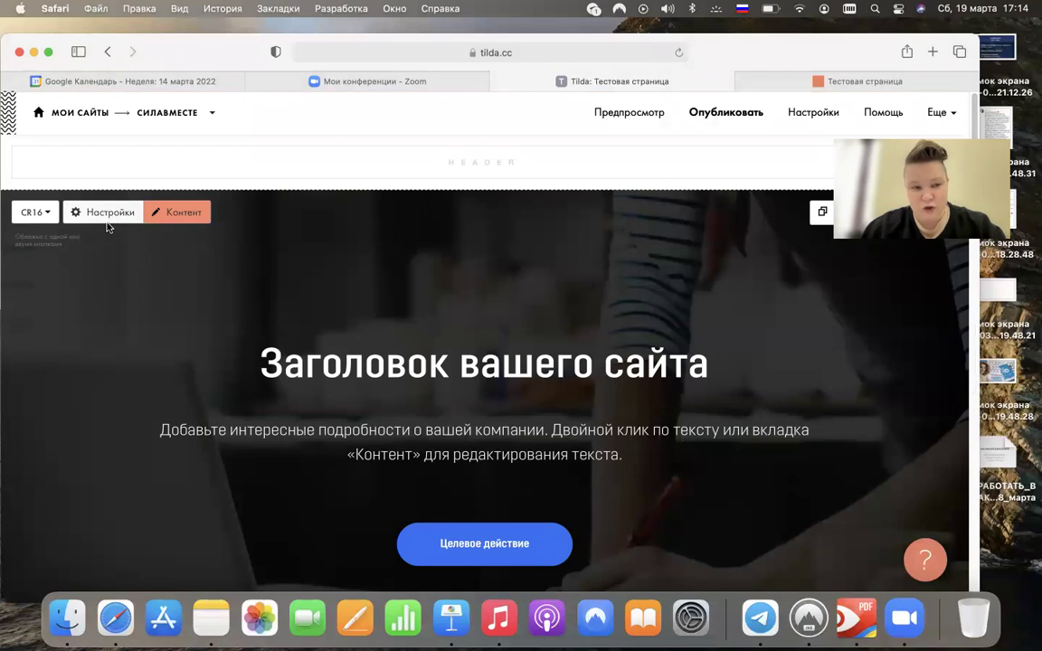
pyautogui.scroll(-1, 109, 262)
pyautogui.scroll(-5, 109, 261)
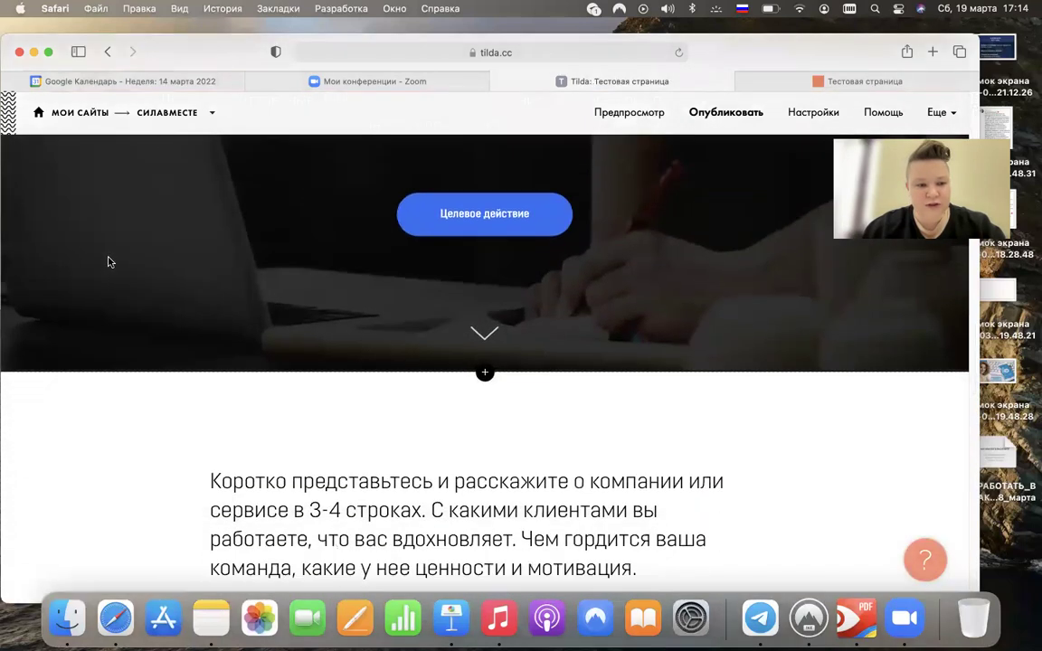
pyautogui.scroll(-10, 93, 376)
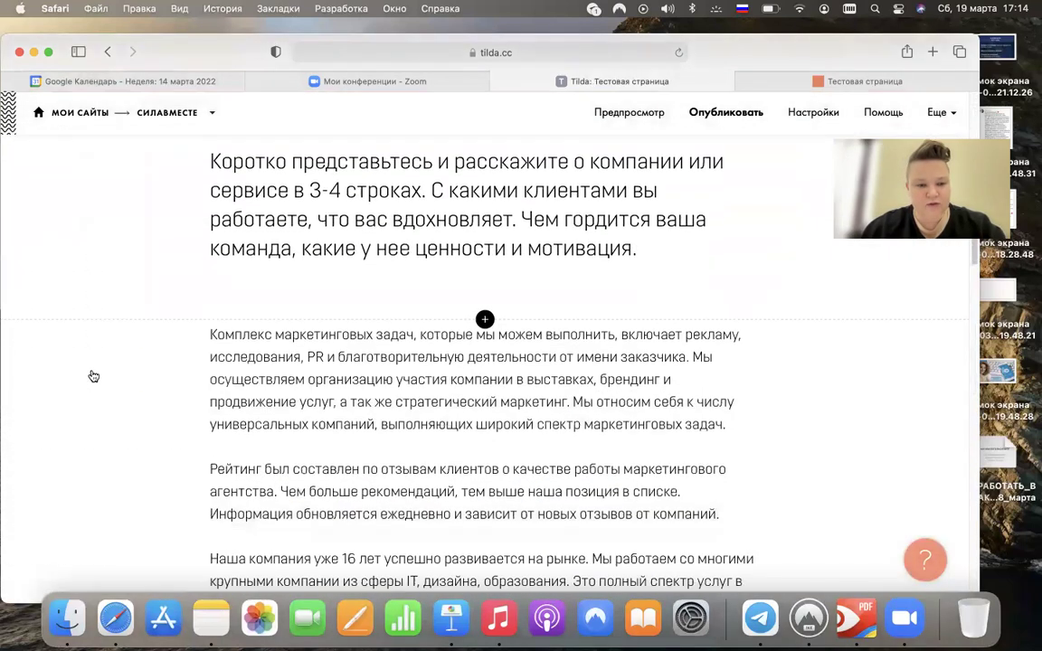
pyautogui.scroll(-3, 99, 349)
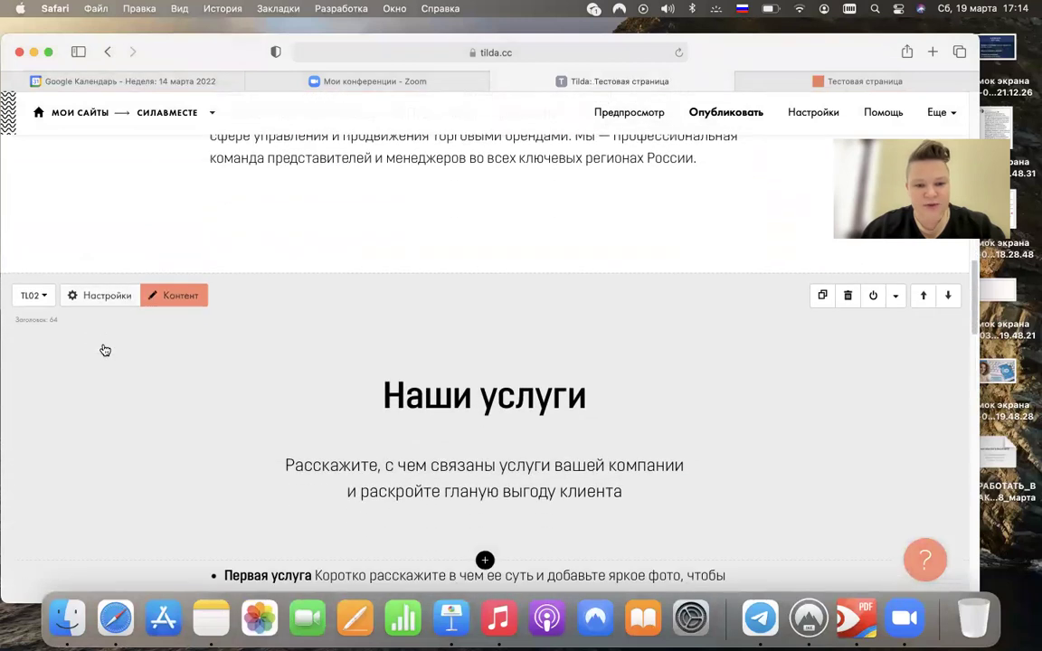
pyautogui.scroll(15, 101, 349)
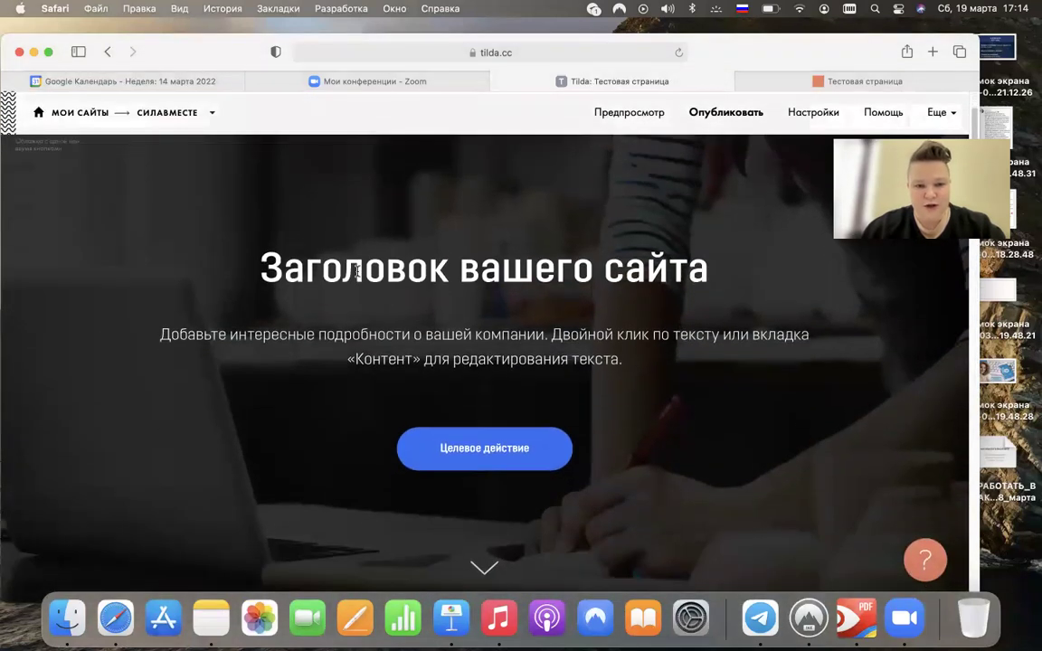
pyautogui.tripleClick(357, 271)
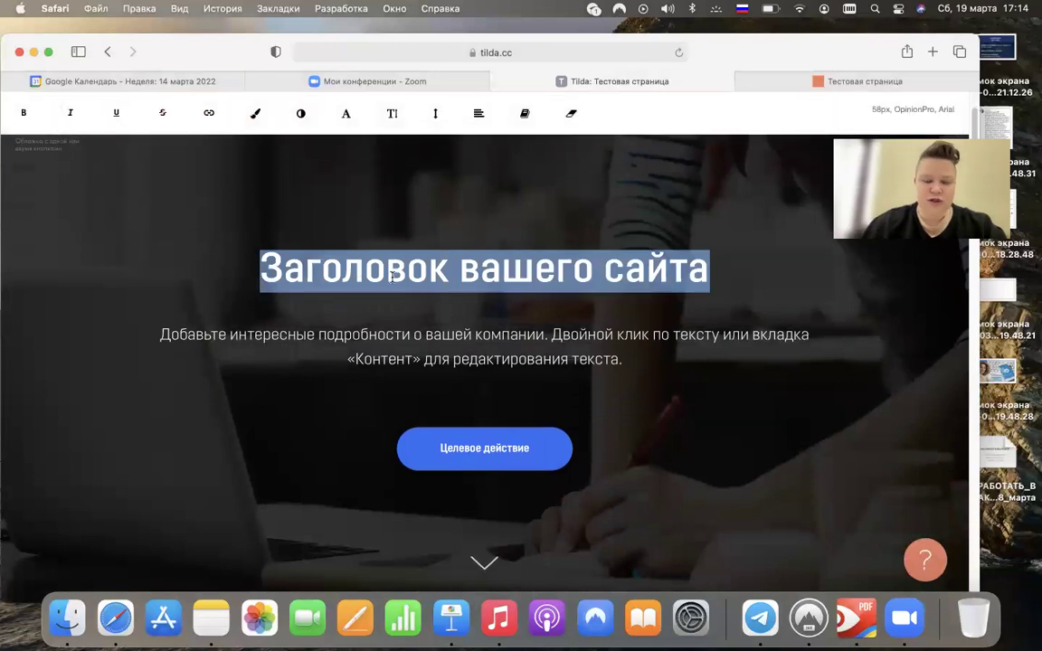
pyautogui.write('АНО ')
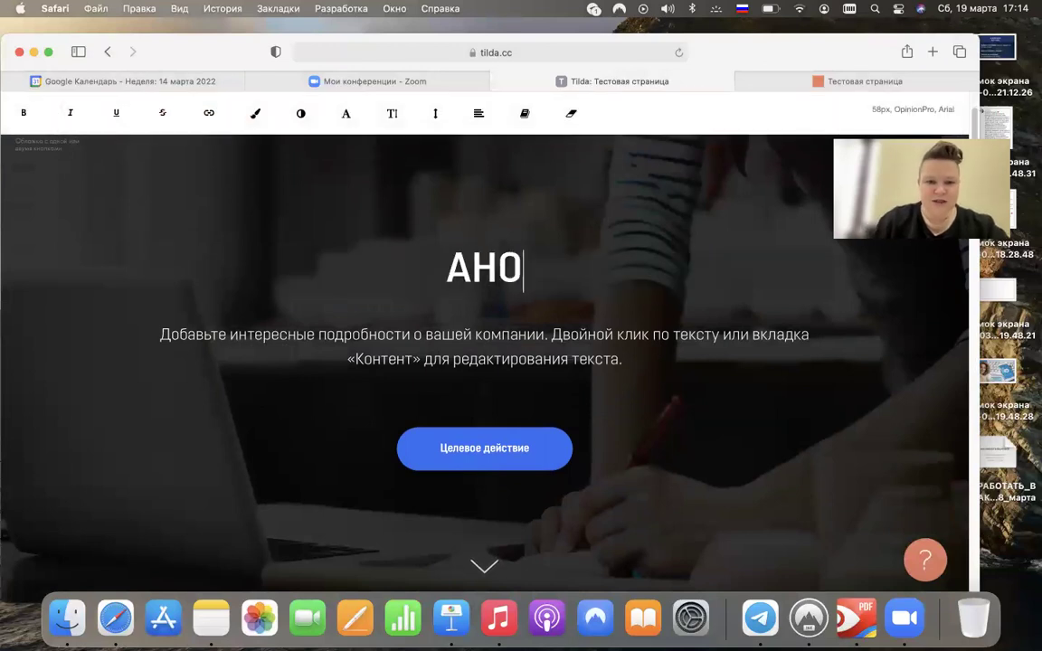
pyautogui.write('Богото')
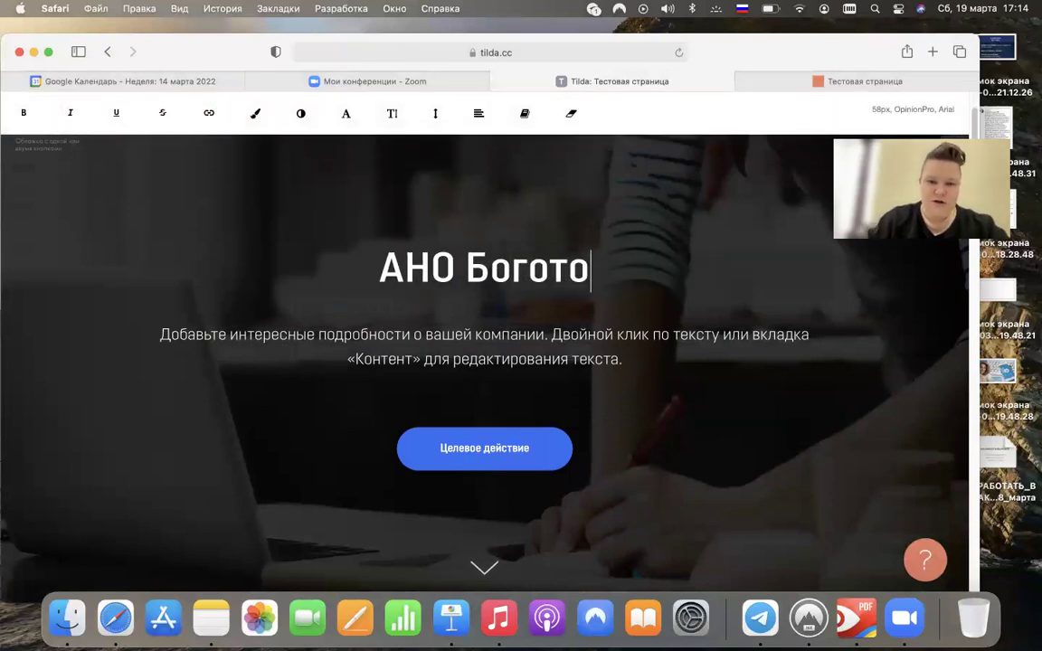
pyautogui.write('л - лучший город')
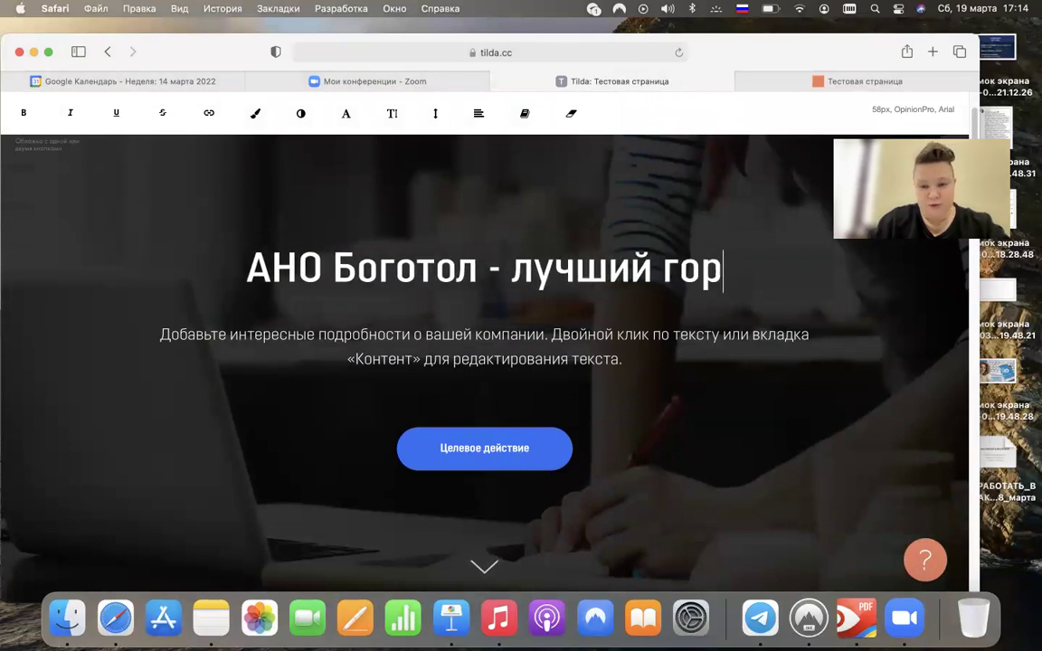
pyautogui.click(154, 238)
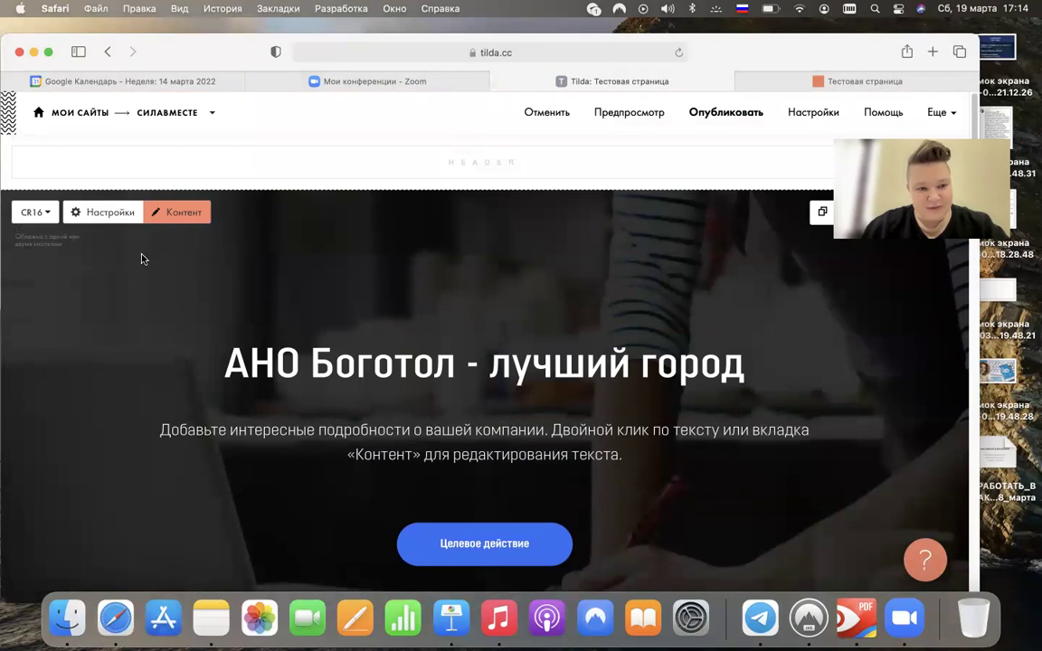
# - Set the cover block's SEO heading tag to H1 and save the block settings
pyautogui.click(109, 215)
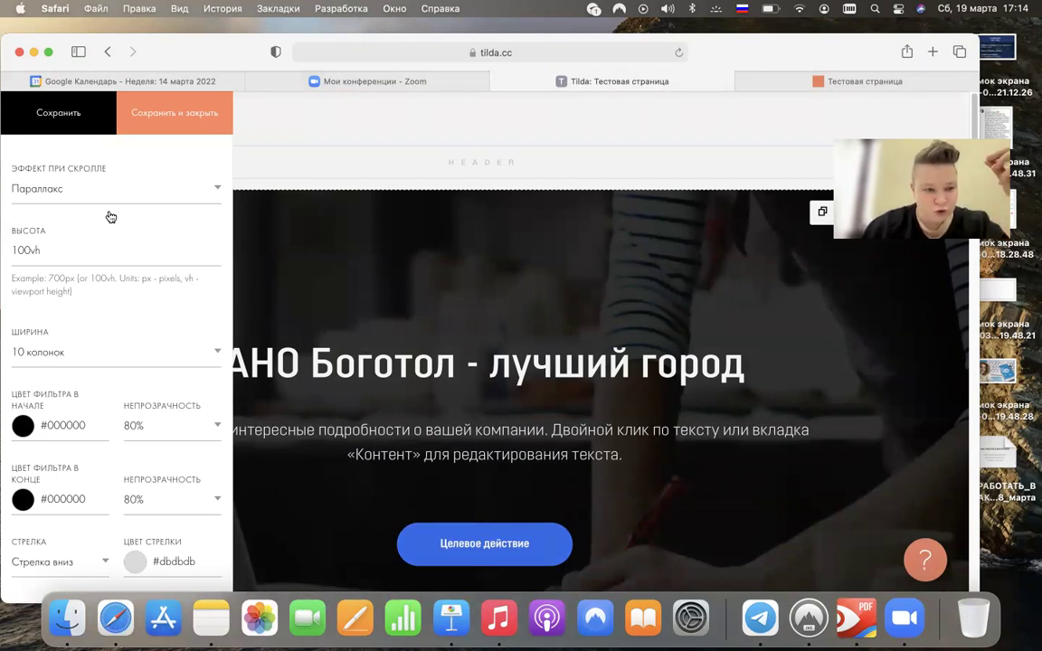
pyautogui.scroll(-10, 109, 216)
pyautogui.scroll(-5, 110, 216)
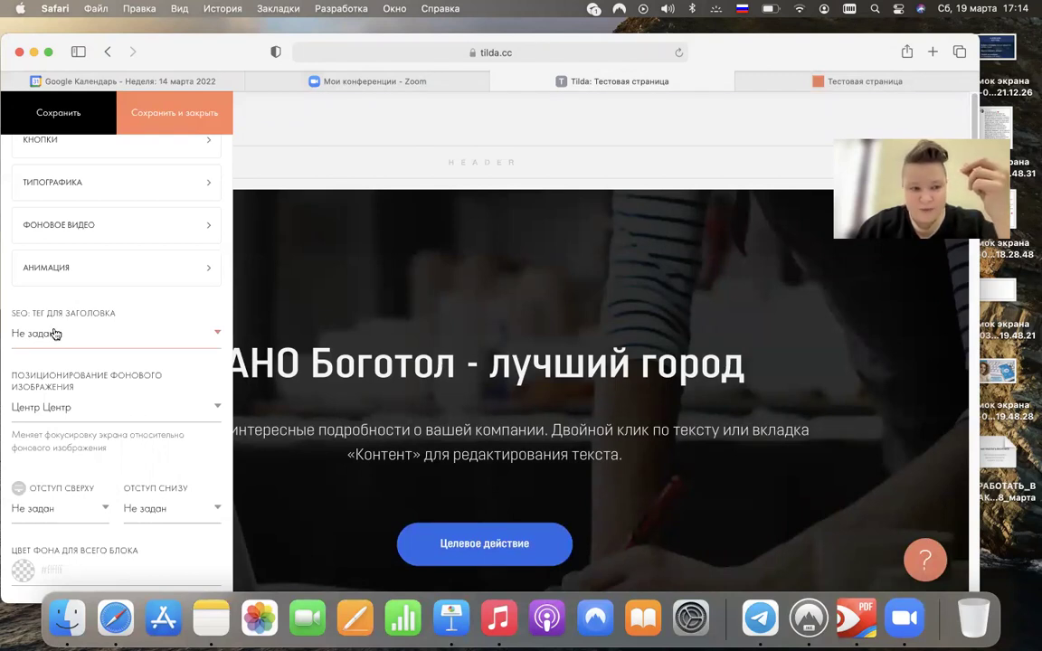
pyautogui.click(53, 332)
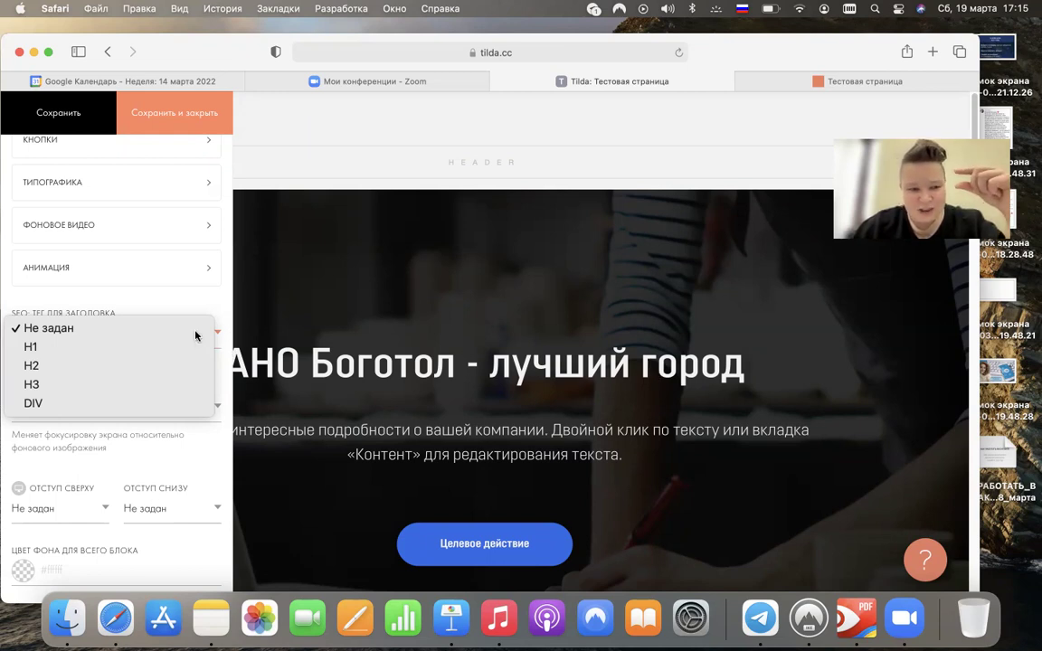
pyautogui.click(113, 347)
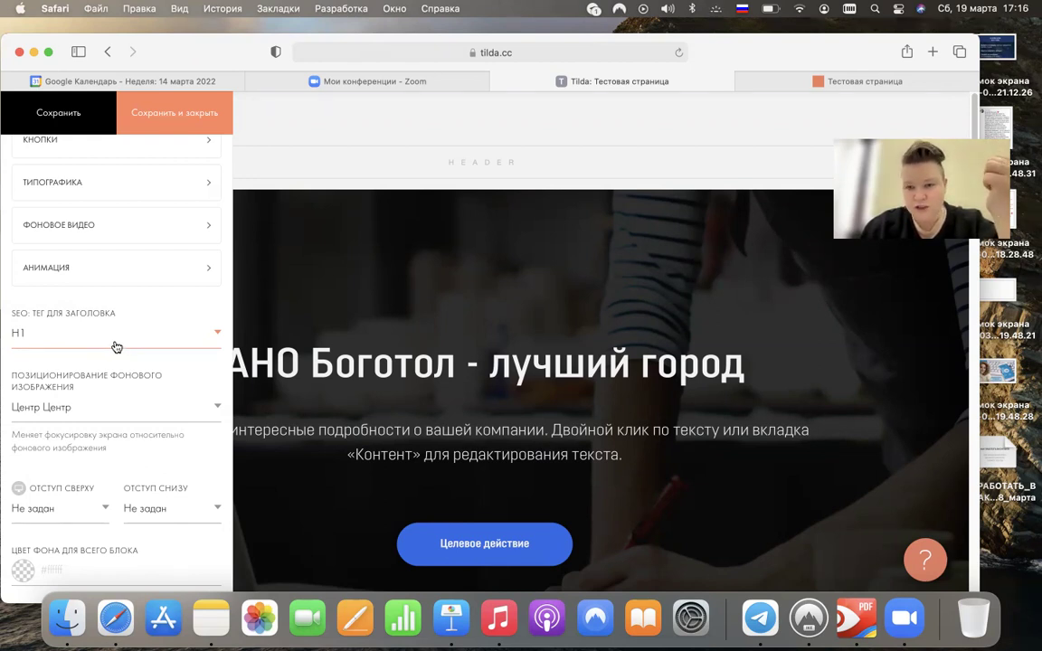
pyautogui.click(184, 119)
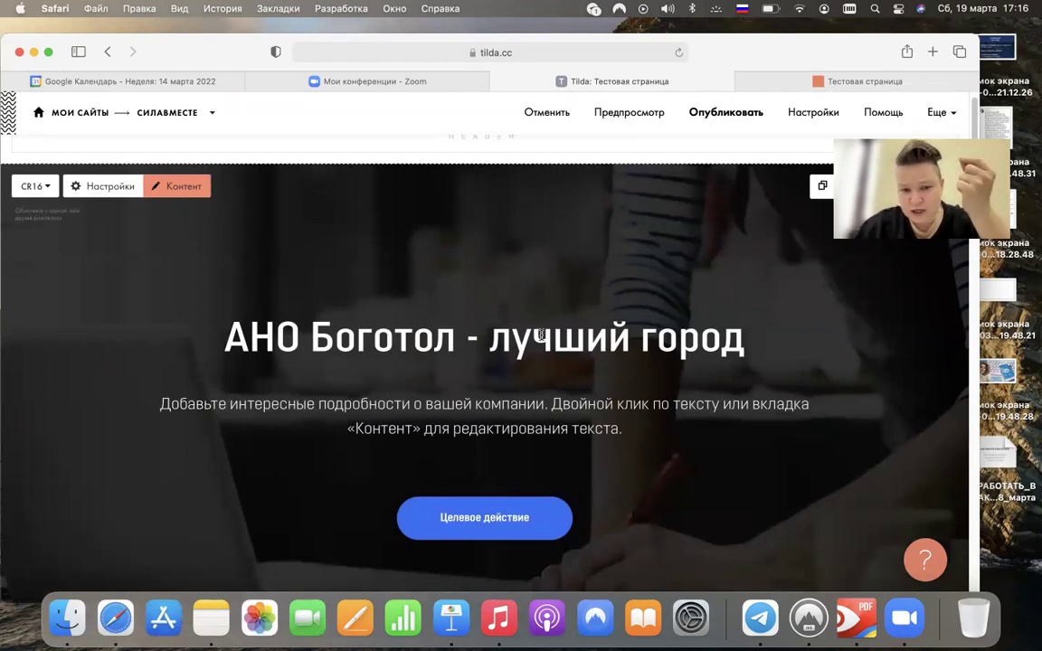
pyautogui.click(538, 336)
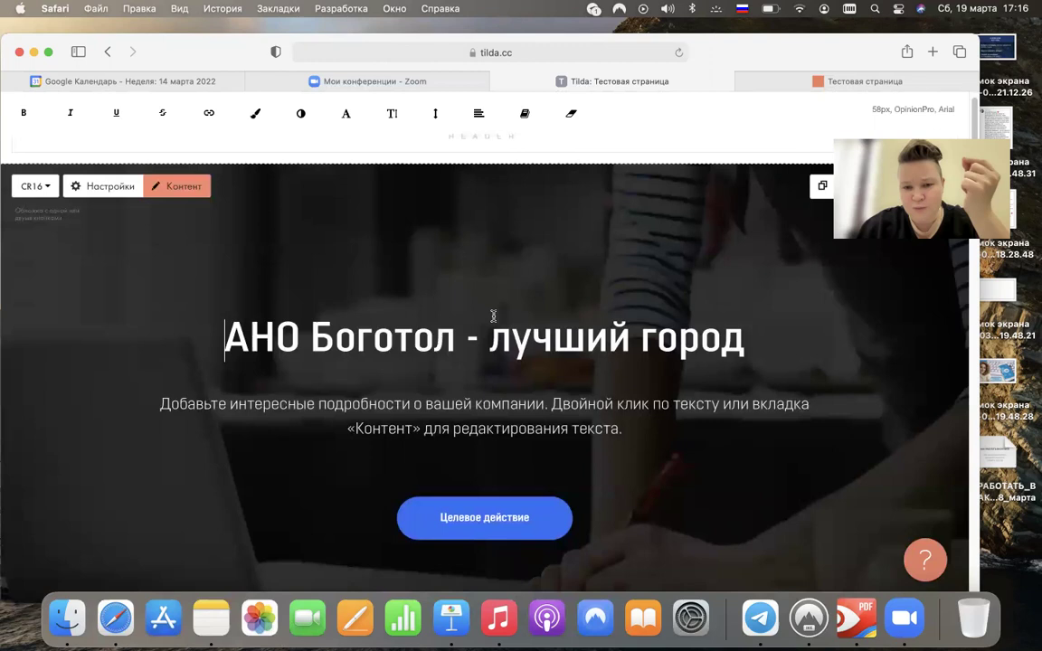
# - Scroll down Тестовая страница past the text blocks to the Наши услуги services block
pyautogui.scroll(-3, 493, 312)
pyautogui.scroll(-5, 493, 316)
pyautogui.scroll(1, 497, 307)
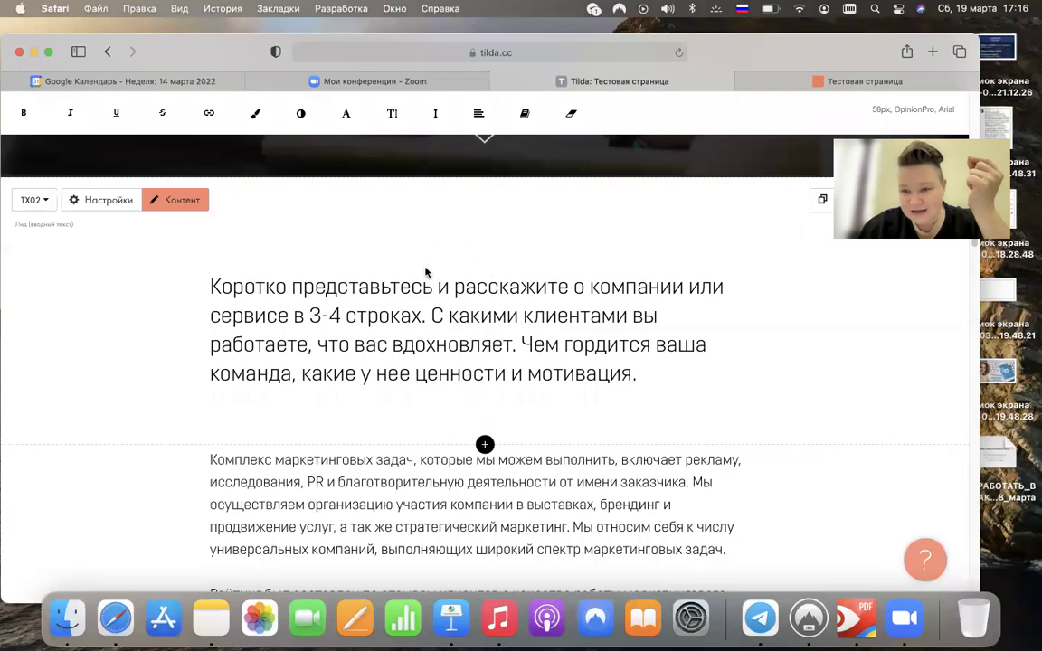
pyautogui.scroll(-4, 435, 296)
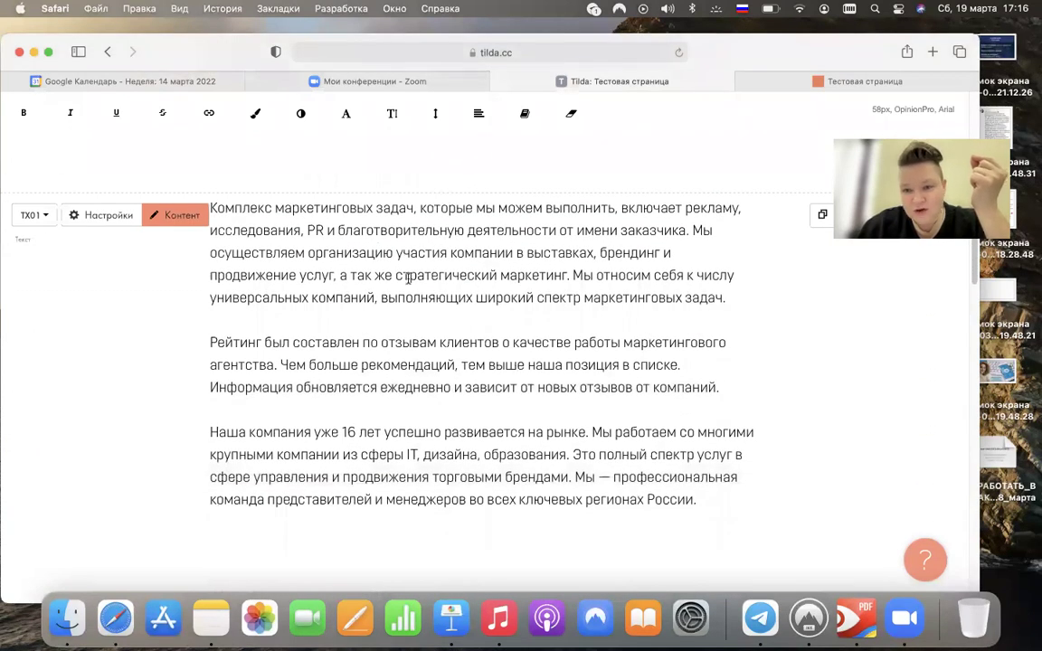
pyautogui.scroll(-7, 349, 337)
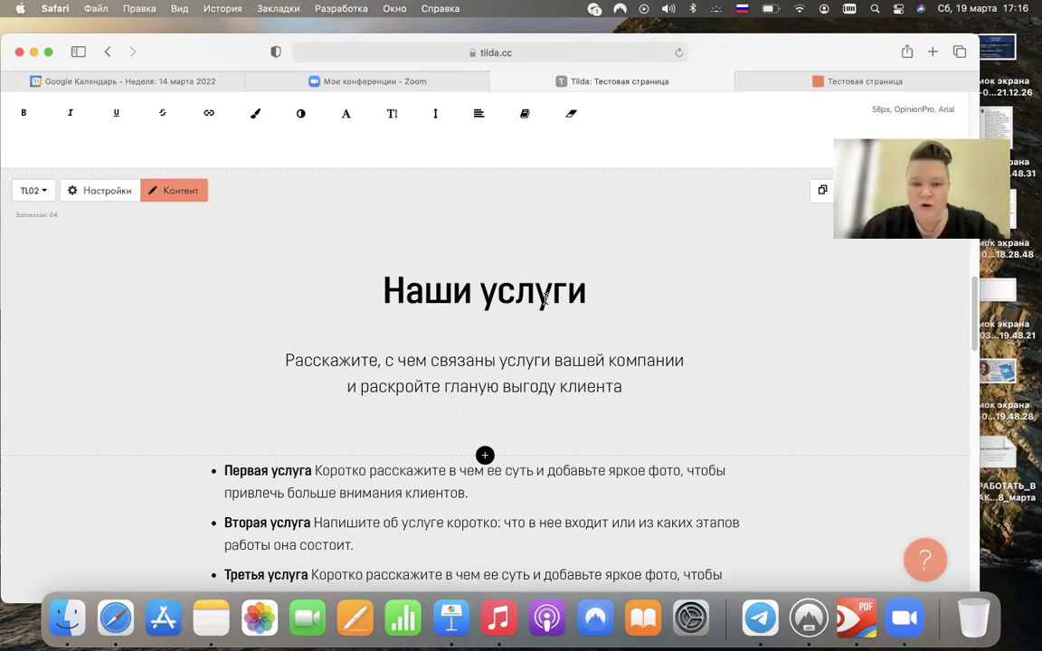
# - Replace the Наши услуги heading text with 'Услуги АНО Боготол-лучший город'
pyautogui.doubleClick(545, 298)
pyautogui.press('super+a')
pyautogui.write('Услуги АНО Боготол-лучший город')
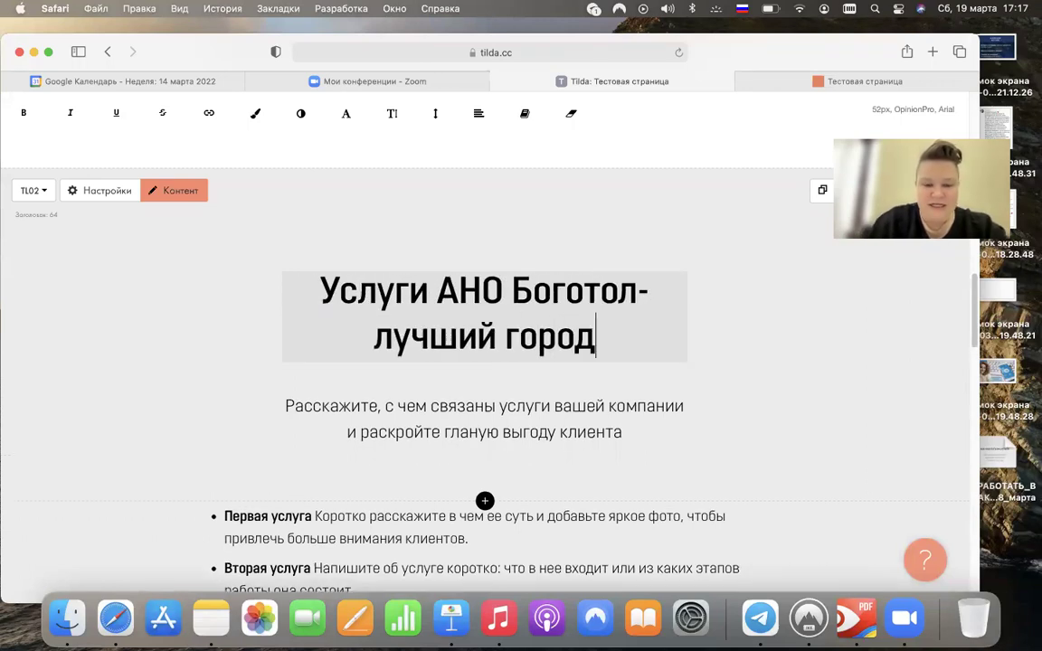
pyautogui.click(181, 271)
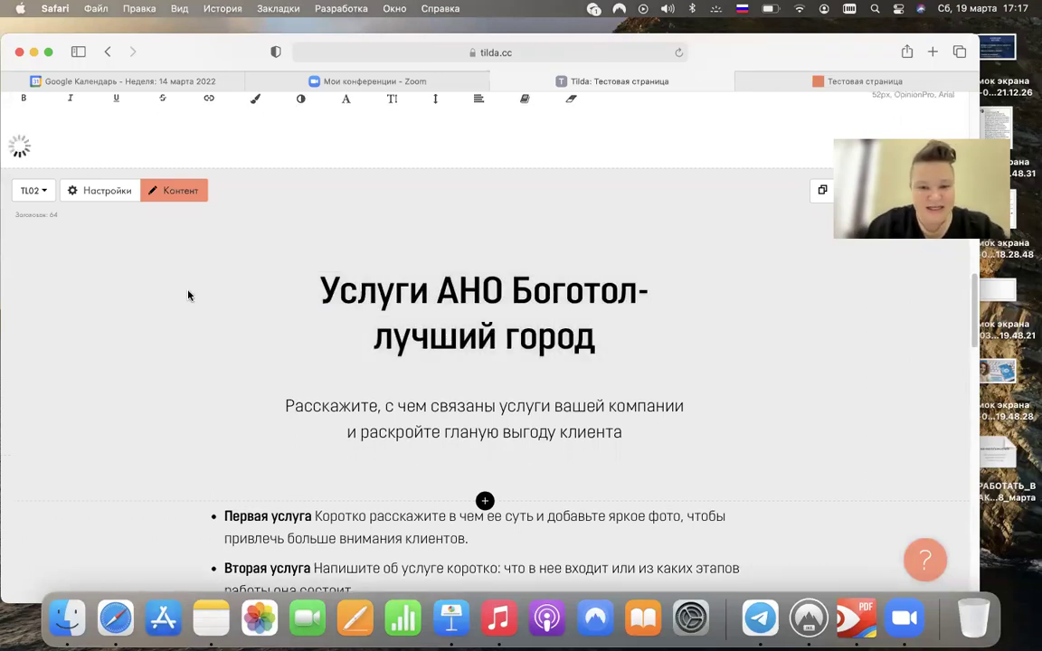
# - Set the services heading's SEO tag to H2 in the block settings and save
pyautogui.click(104, 195)
pyautogui.scroll(-5, 77, 395)
pyautogui.scroll(-2, 76, 389)
pyautogui.scroll(6, 80, 366)
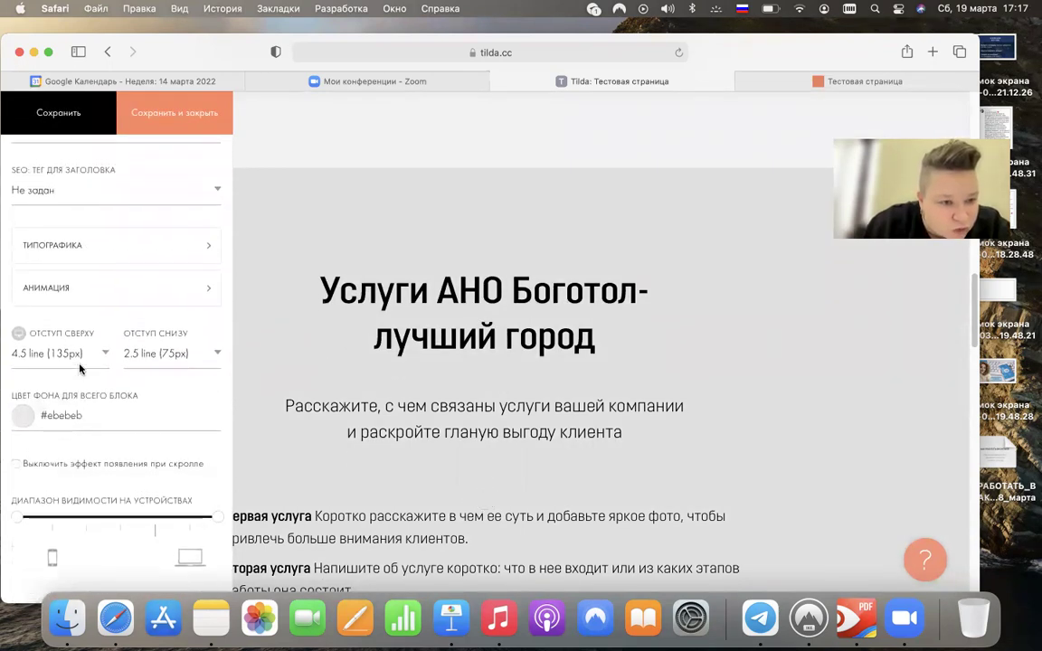
pyautogui.scroll(4, 79, 367)
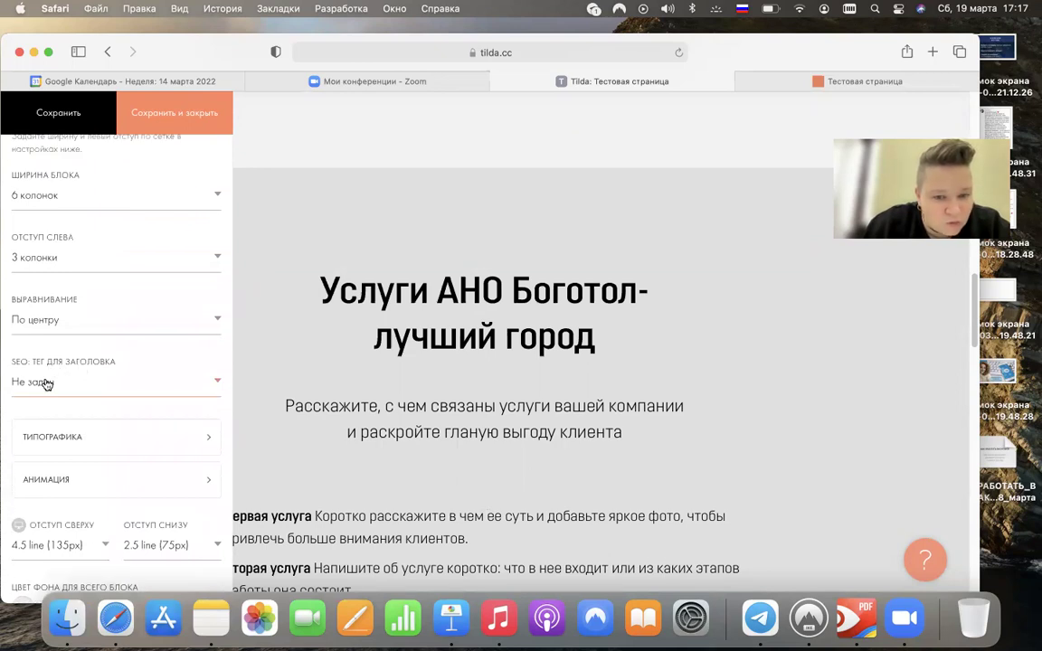
pyautogui.click(47, 384)
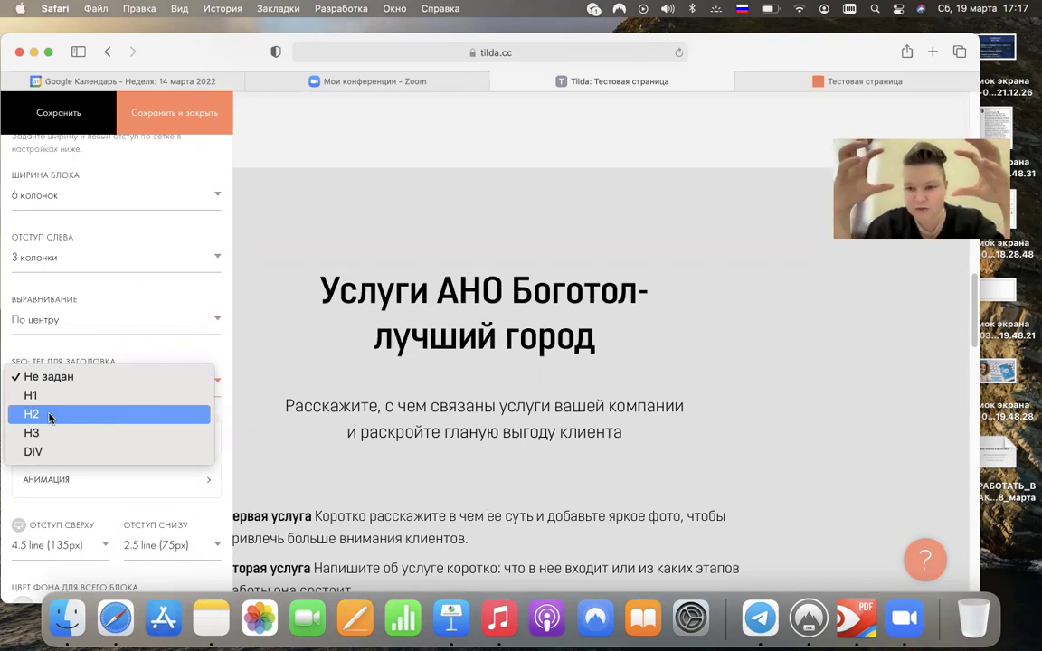
pyautogui.click(48, 415)
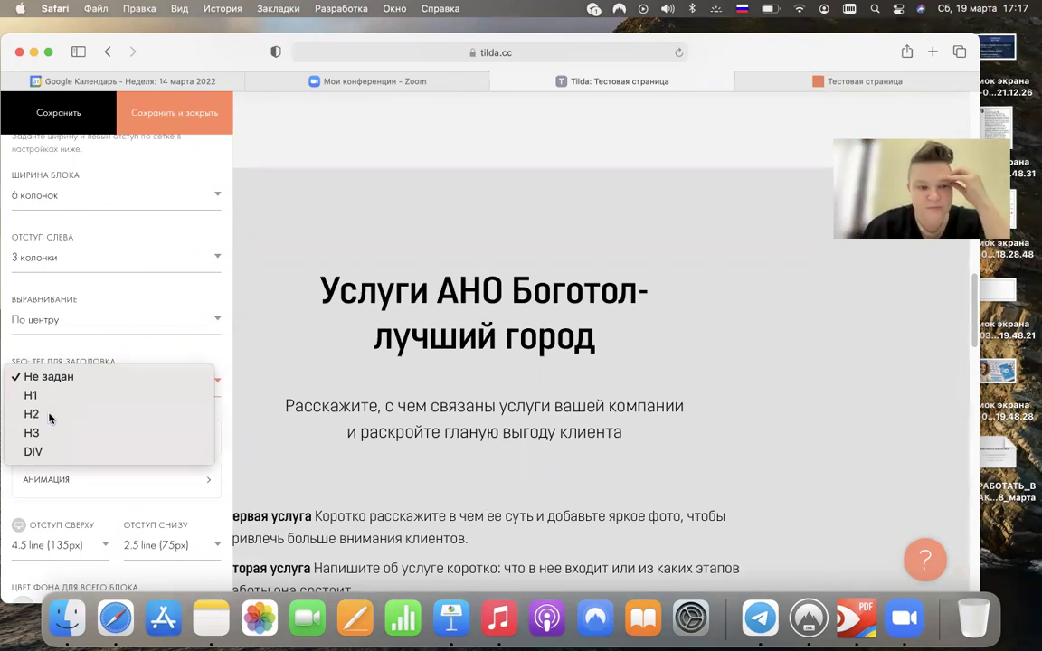
pyautogui.click(178, 111)
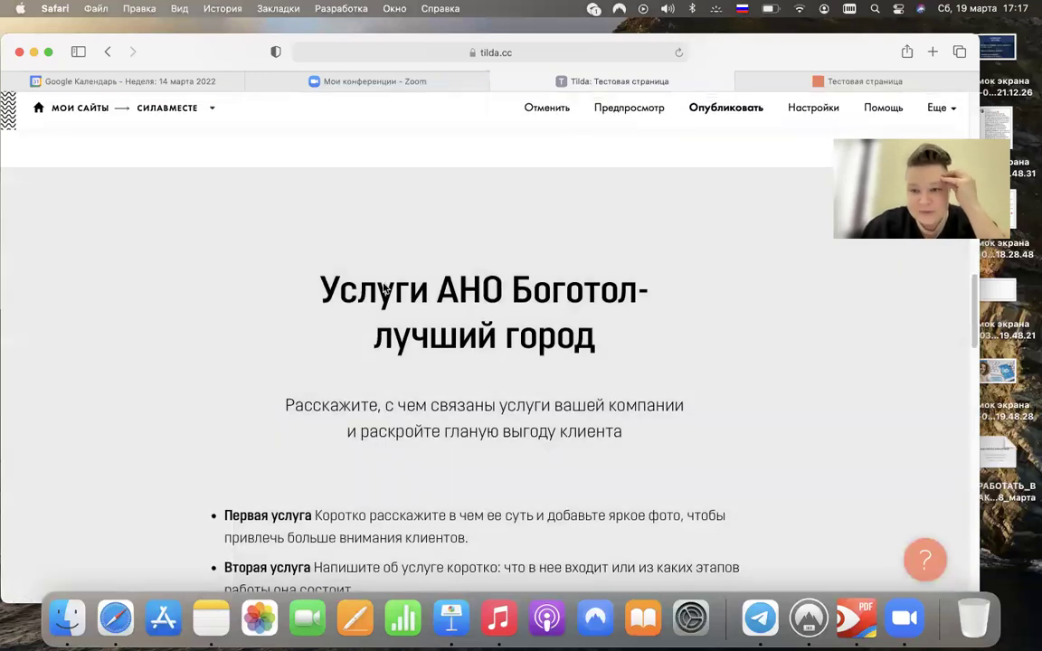
pyautogui.scroll(-10, 387, 283)
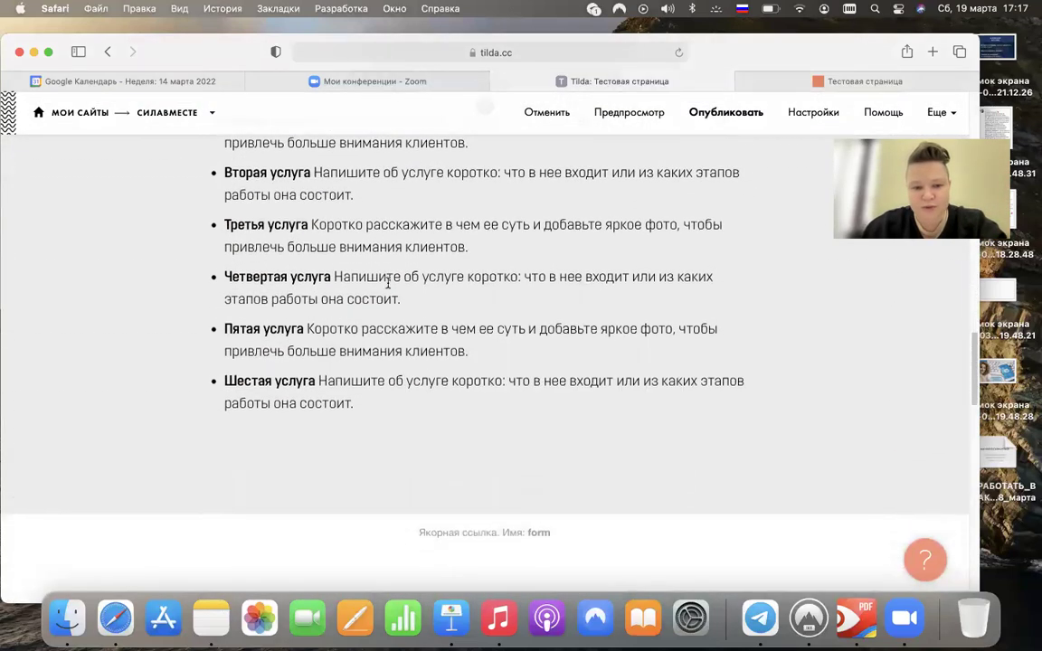
pyautogui.scroll(-5, 387, 283)
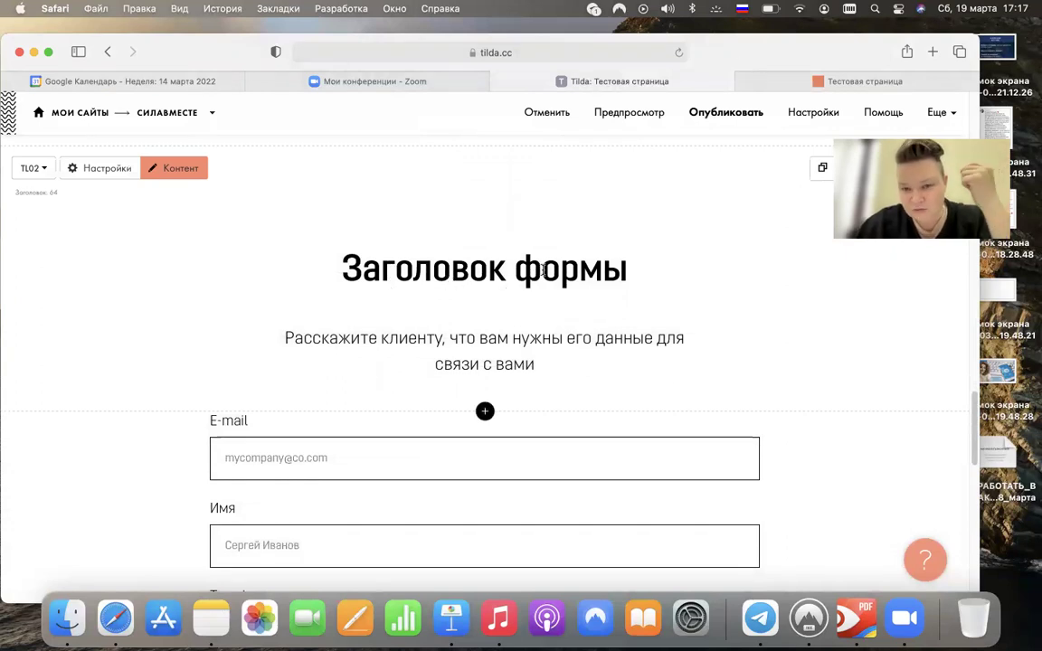
# - Publish Тестовая страница, check it opens at silavmeste.ru/test_ano, and dismiss the success dialog
pyautogui.click(729, 114)
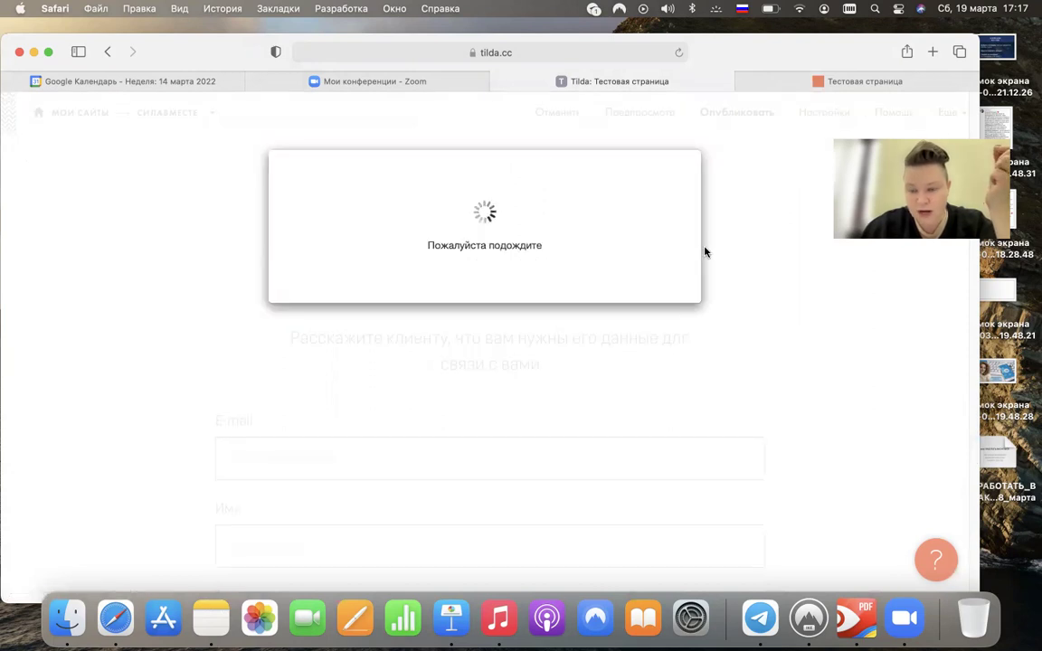
pyautogui.click(570, 276)
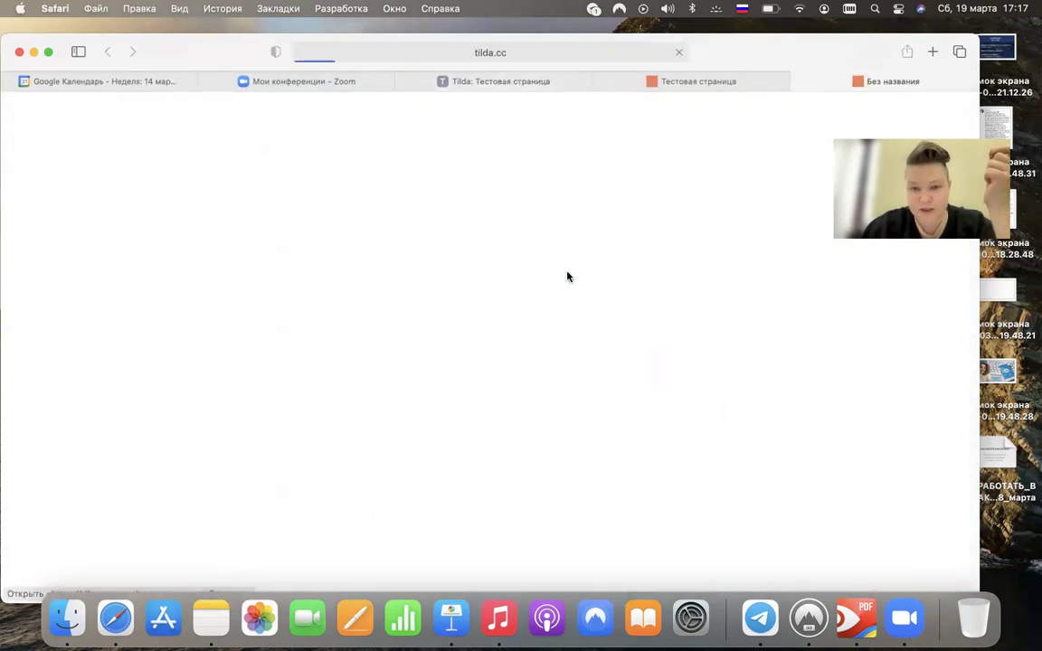
pyautogui.click(598, 81)
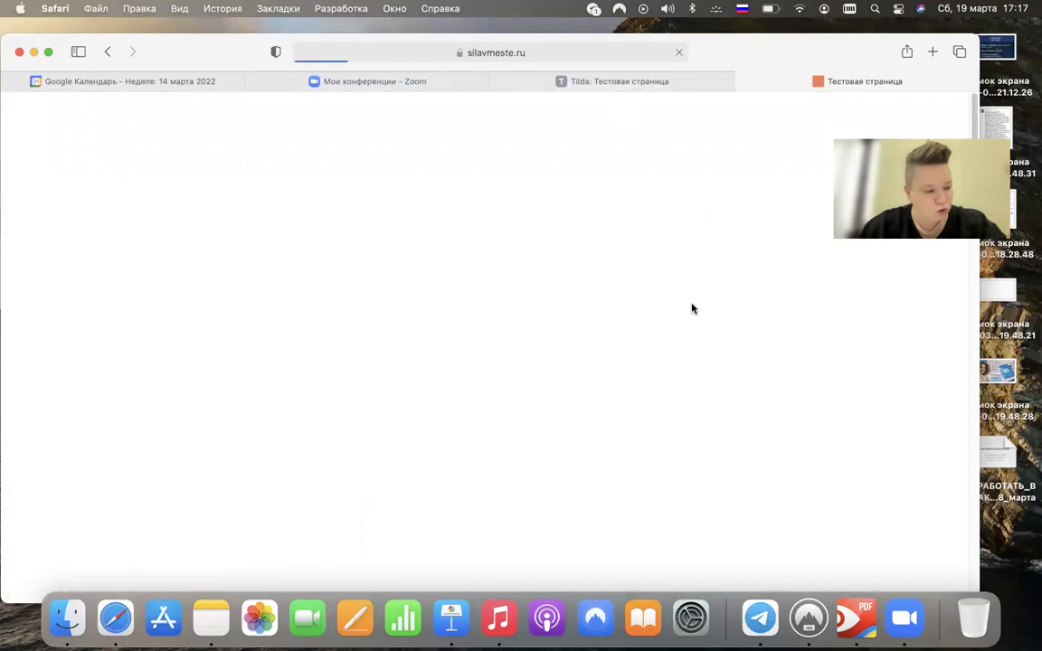
pyautogui.click(678, 90)
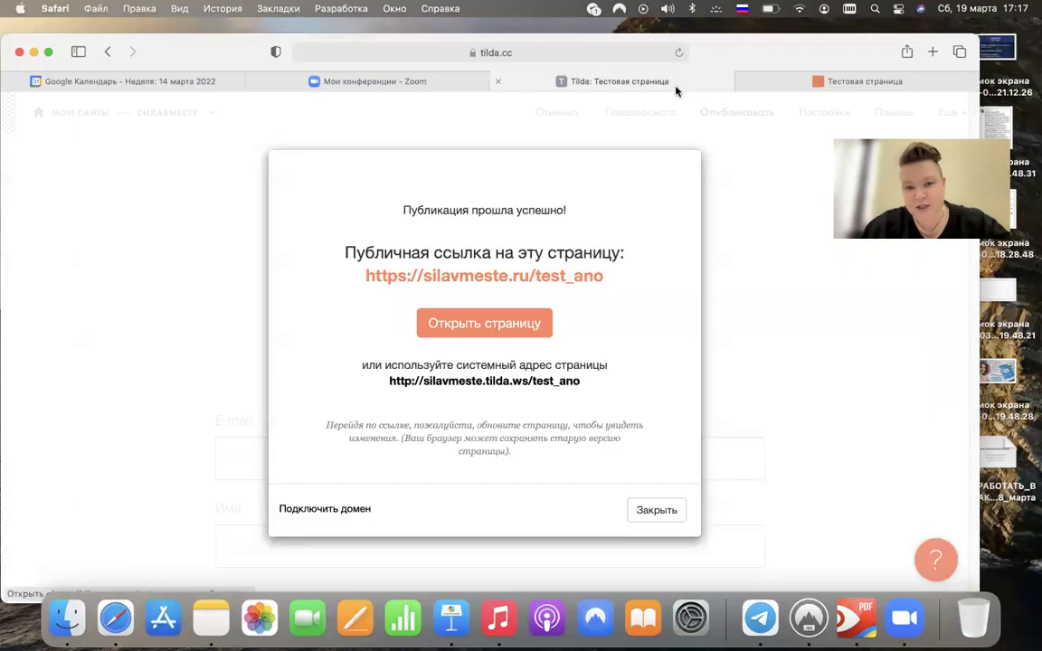
pyautogui.click(644, 510)
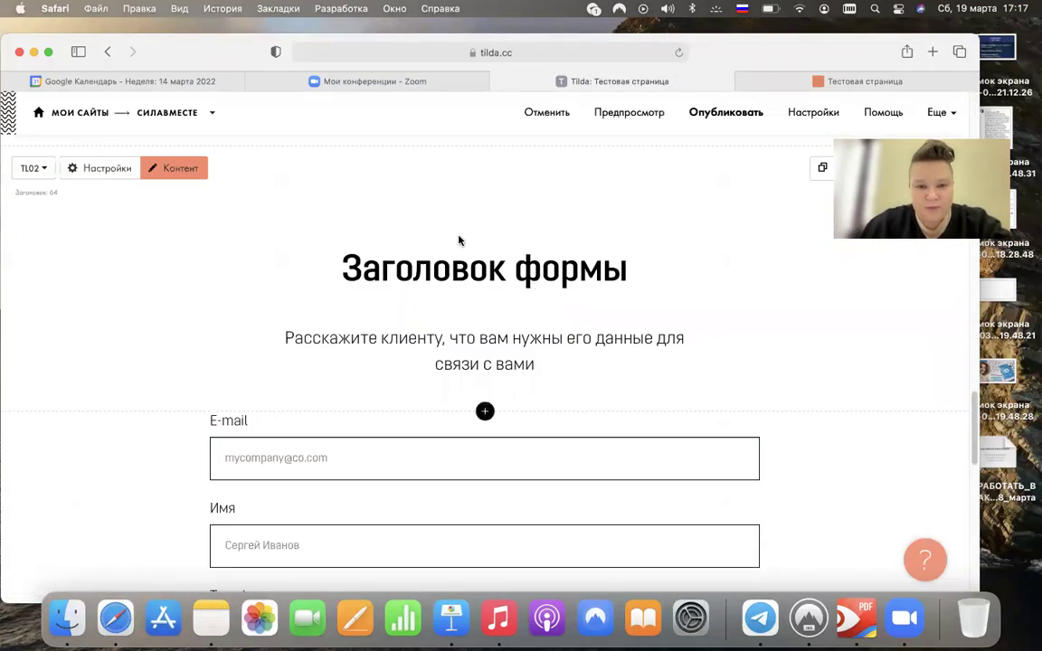
pyautogui.scroll(10, 459, 239)
pyautogui.scroll(10, 458, 239)
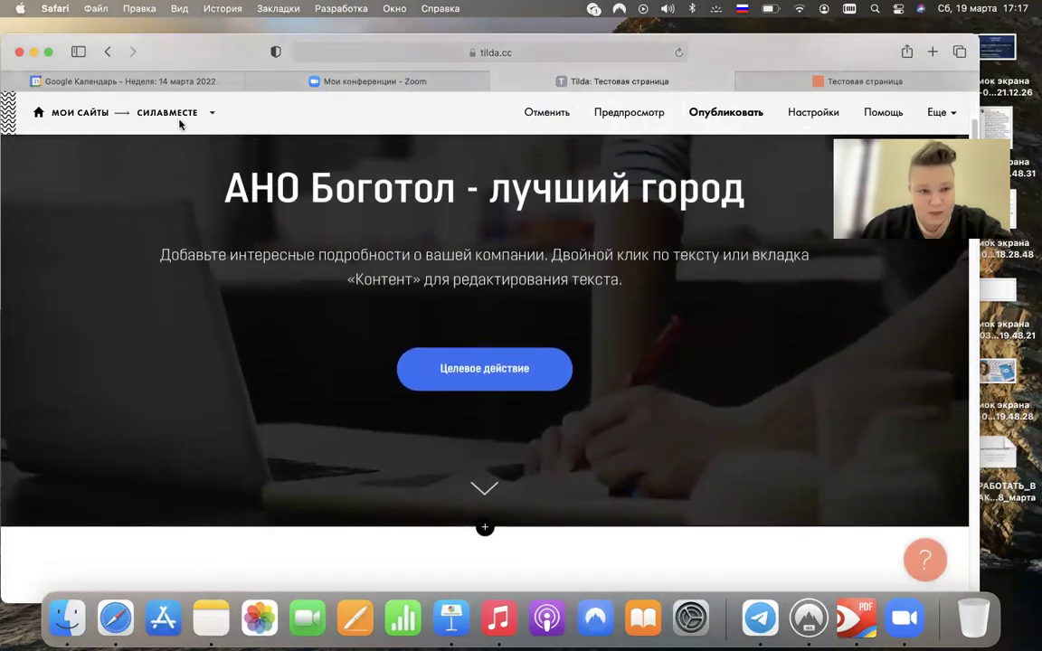
# - Go to the СИЛАВМЕСТЕ project's page list via the breadcrumb and browse it
pyautogui.click(172, 114)
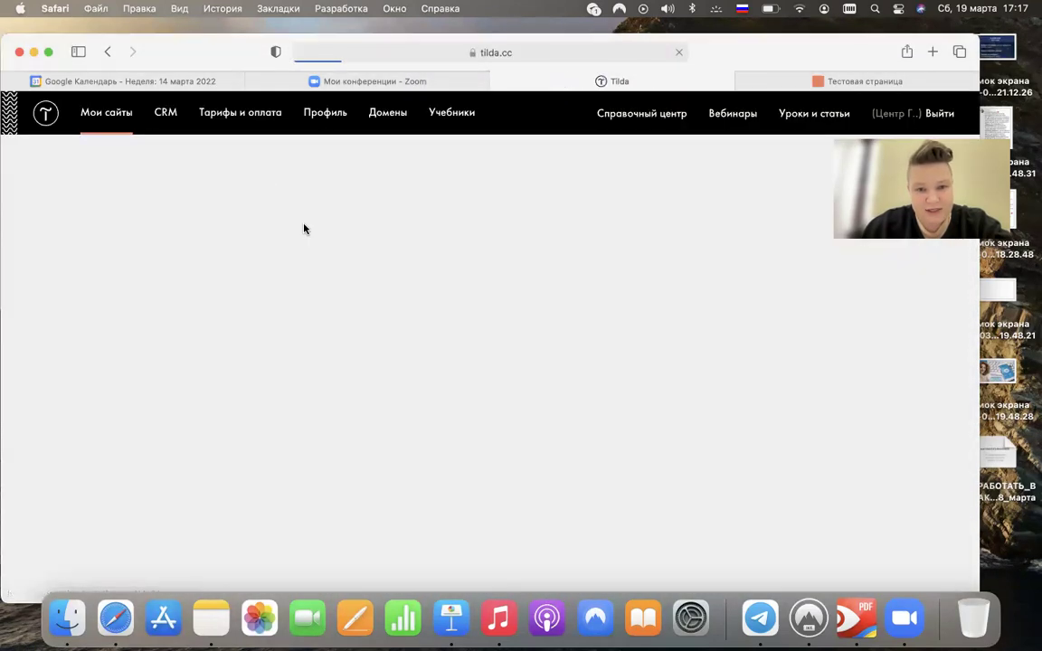
pyautogui.scroll(-2, 357, 271)
pyautogui.scroll(-15, 357, 276)
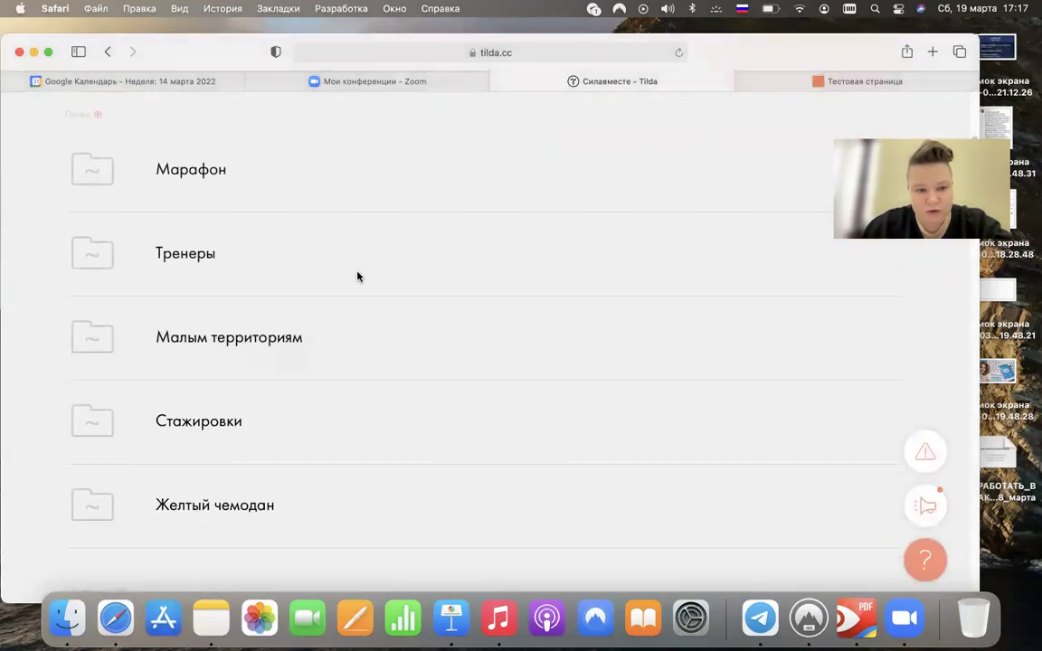
pyautogui.scroll(-3, 357, 276)
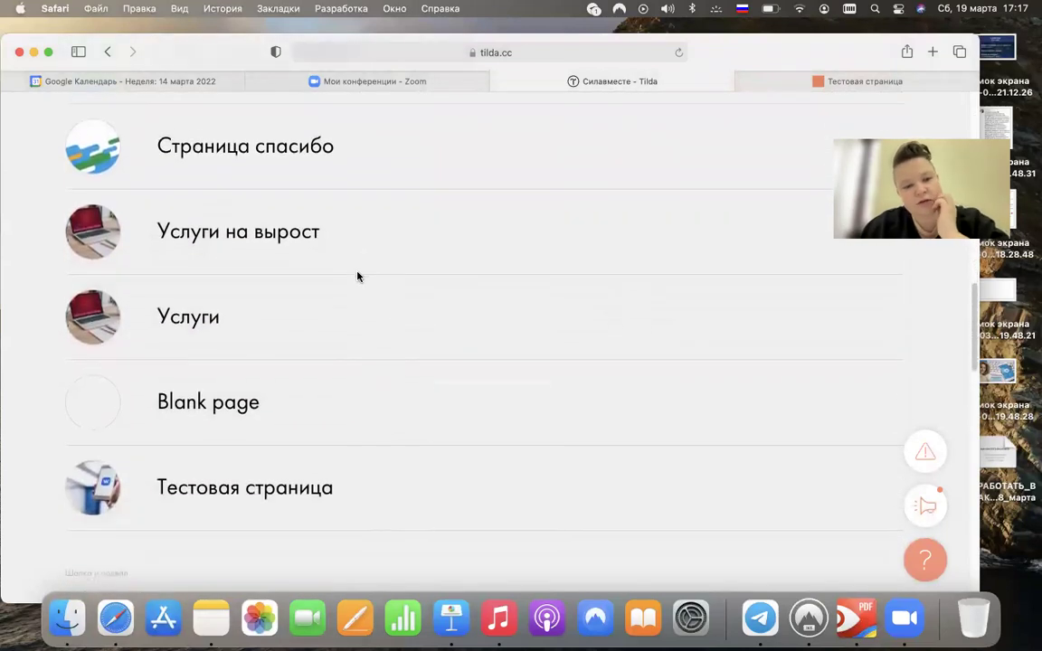
pyautogui.scroll(8, 357, 276)
pyautogui.scroll(10, 357, 276)
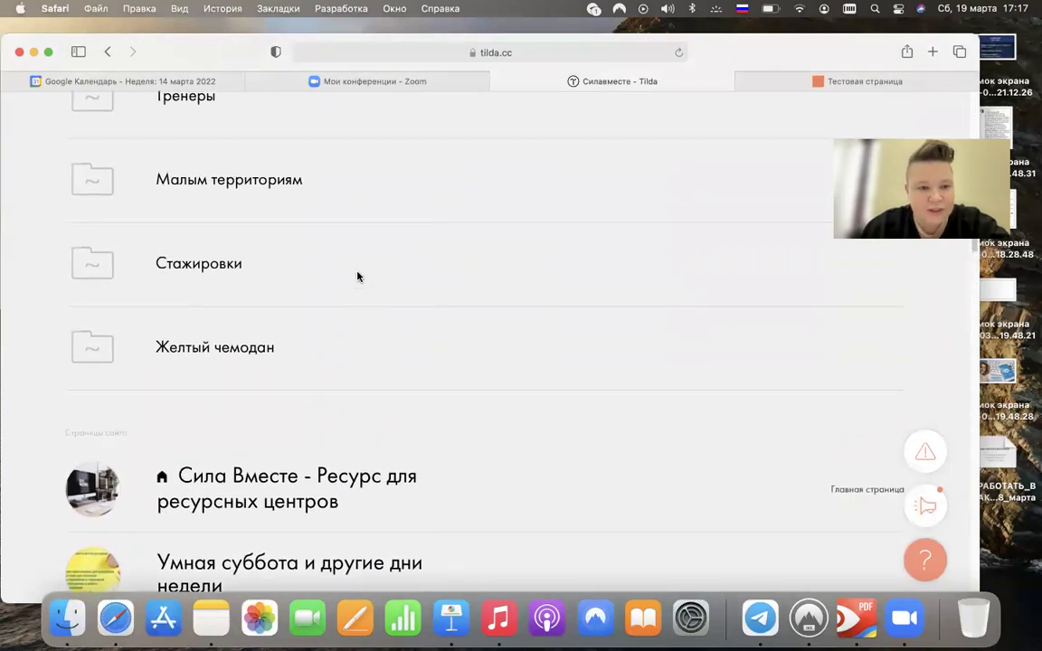
# - Open the Мои сайты dashboard listing all sites in the account
pyautogui.click(101, 123)
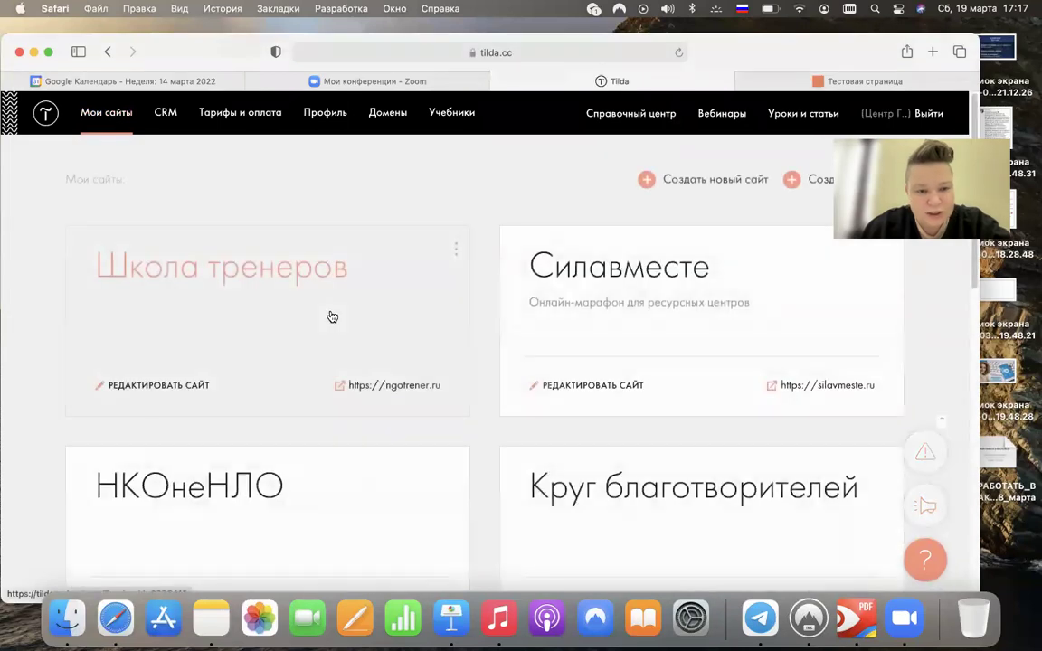
pyautogui.scroll(-5, 328, 316)
pyautogui.scroll(4, 328, 316)
pyautogui.scroll(-2, 331, 315)
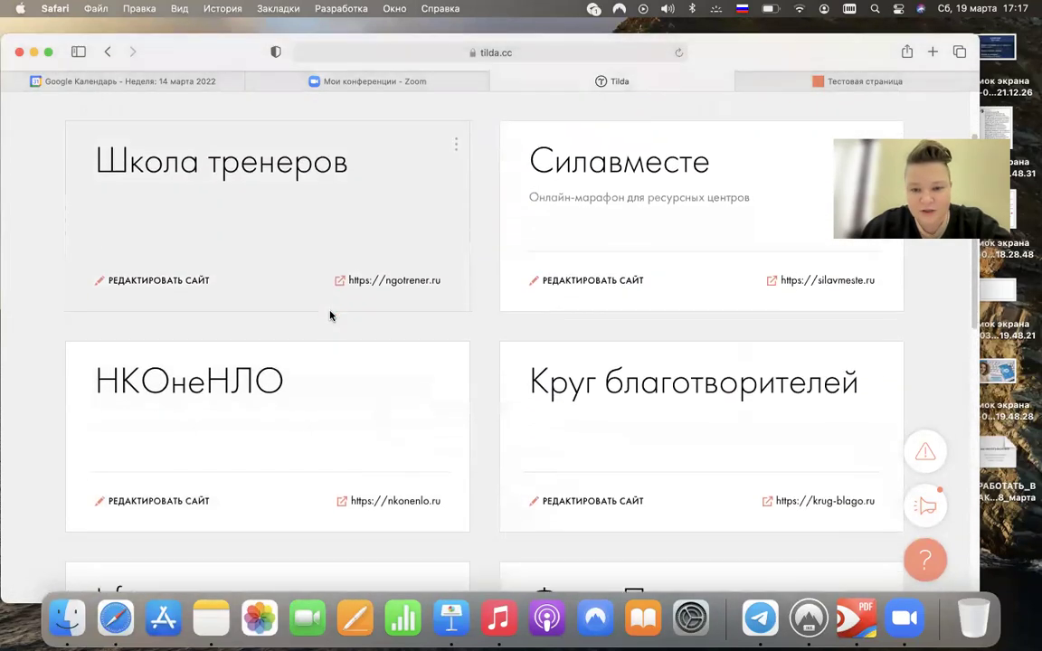
pyautogui.scroll(5, 361, 309)
# - Create a new site named 'Тестовый'
pyautogui.click(690, 181)
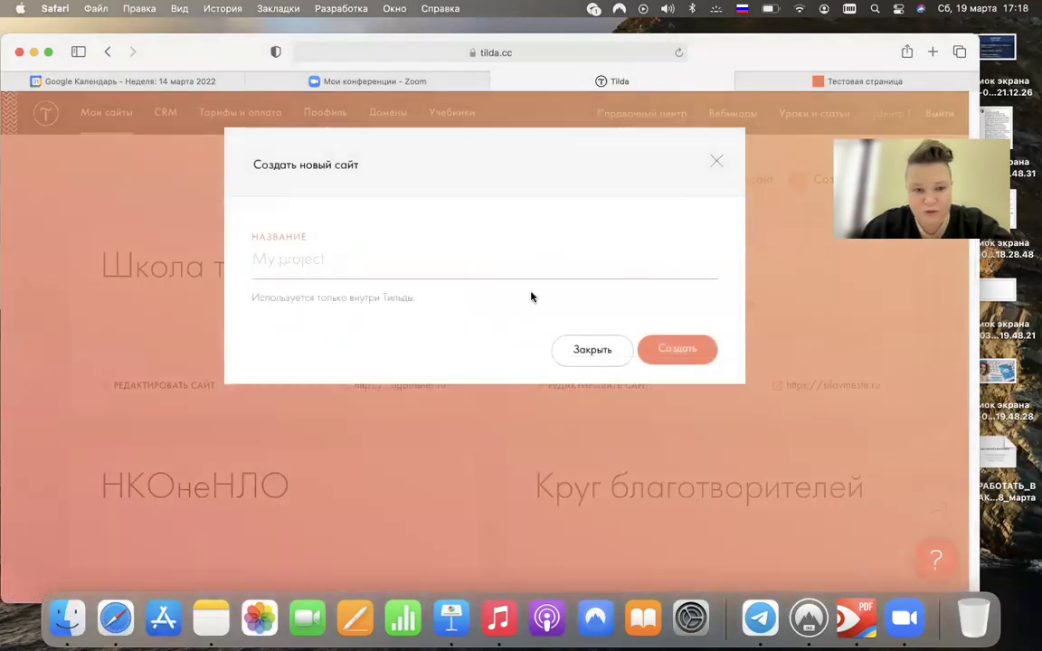
pyautogui.write('Тестовый')
pyautogui.click(687, 350)
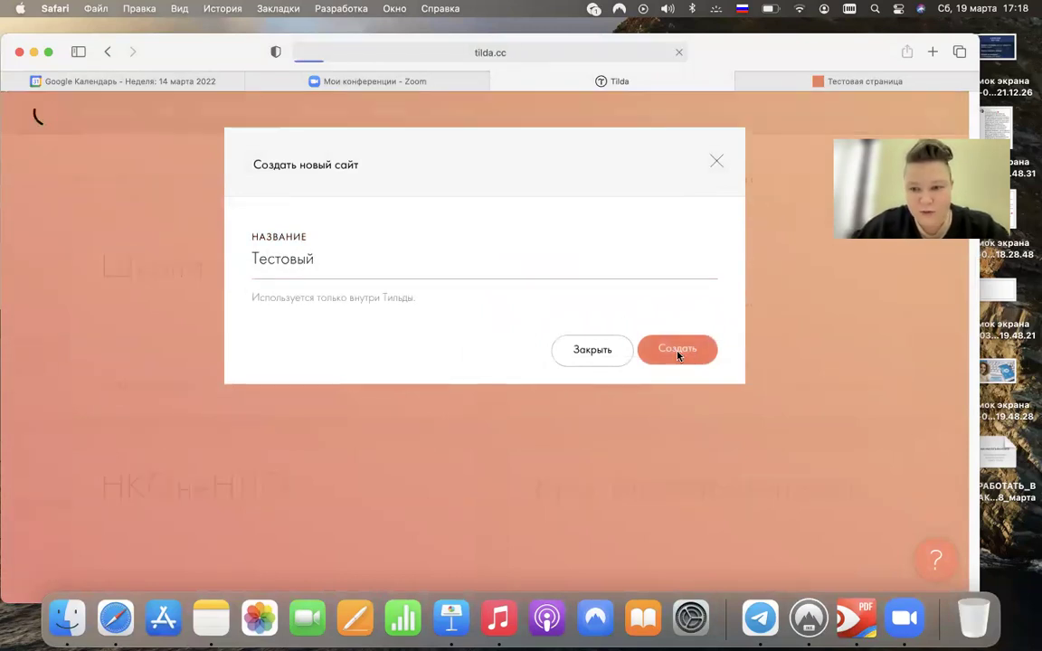
# - Add a page from Универсальный шаблон, publish it at the default tilda.ws address, and return to the Тестовый page list
pyautogui.click(757, 261)
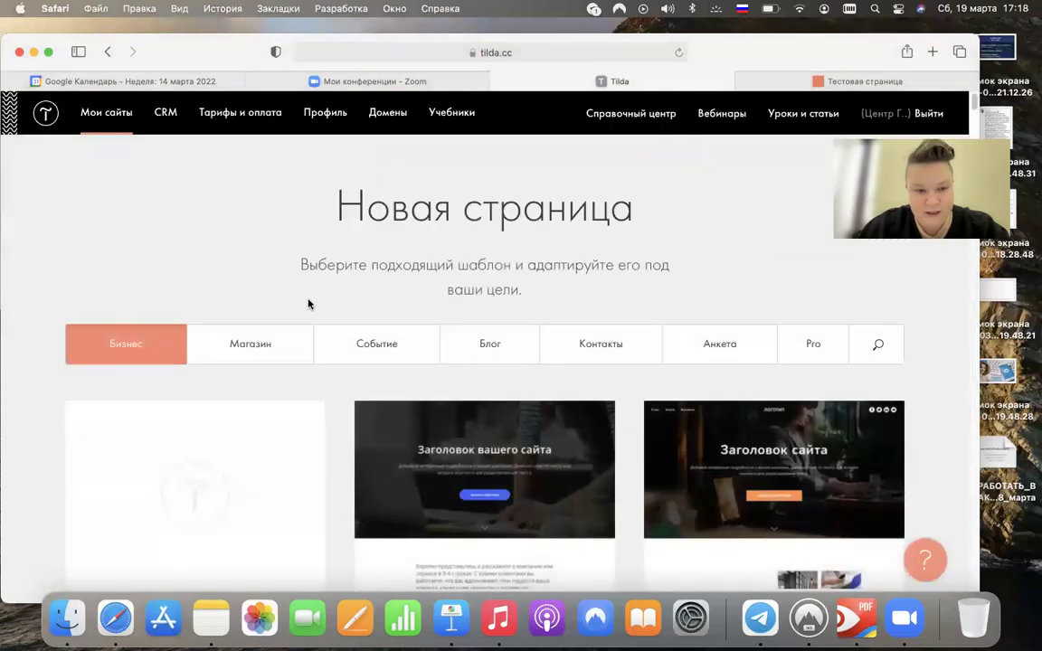
pyautogui.scroll(-4, 307, 304)
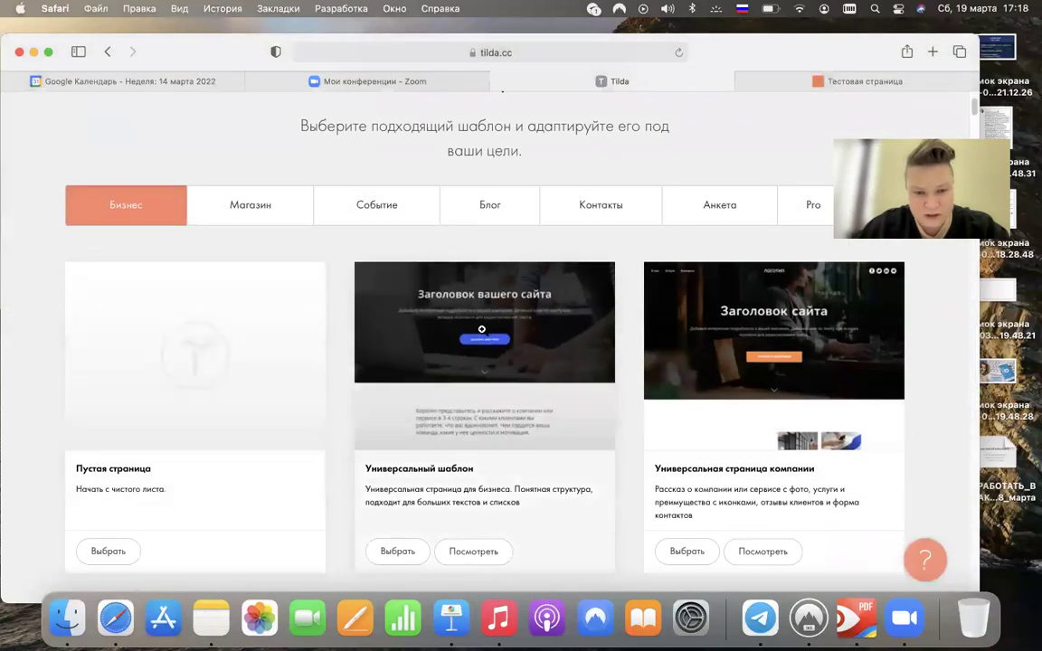
pyautogui.click(398, 551)
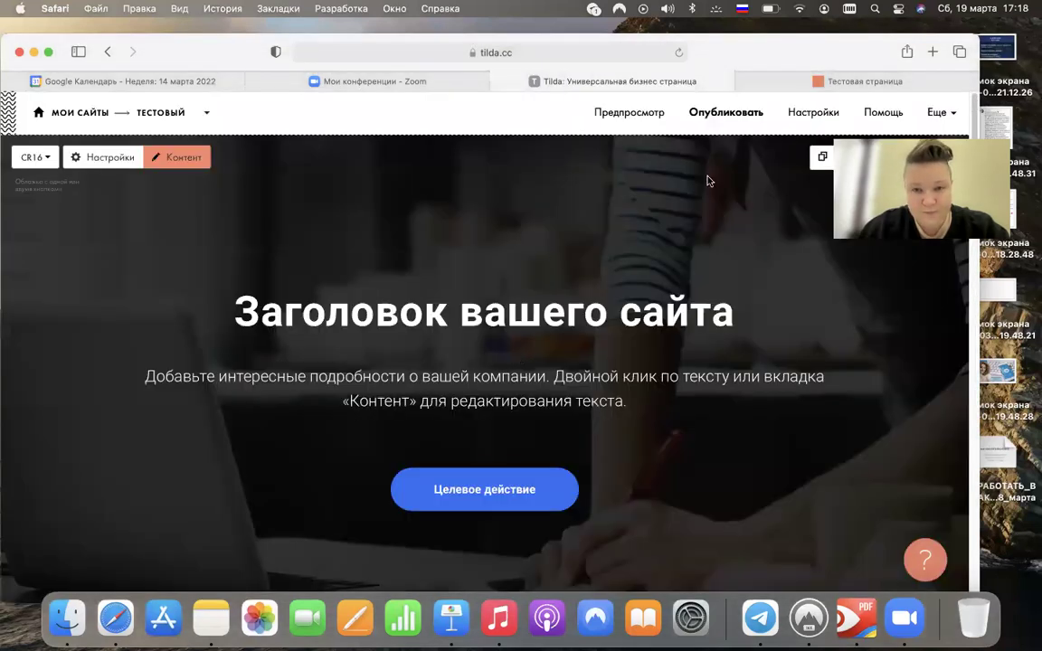
pyautogui.click(746, 114)
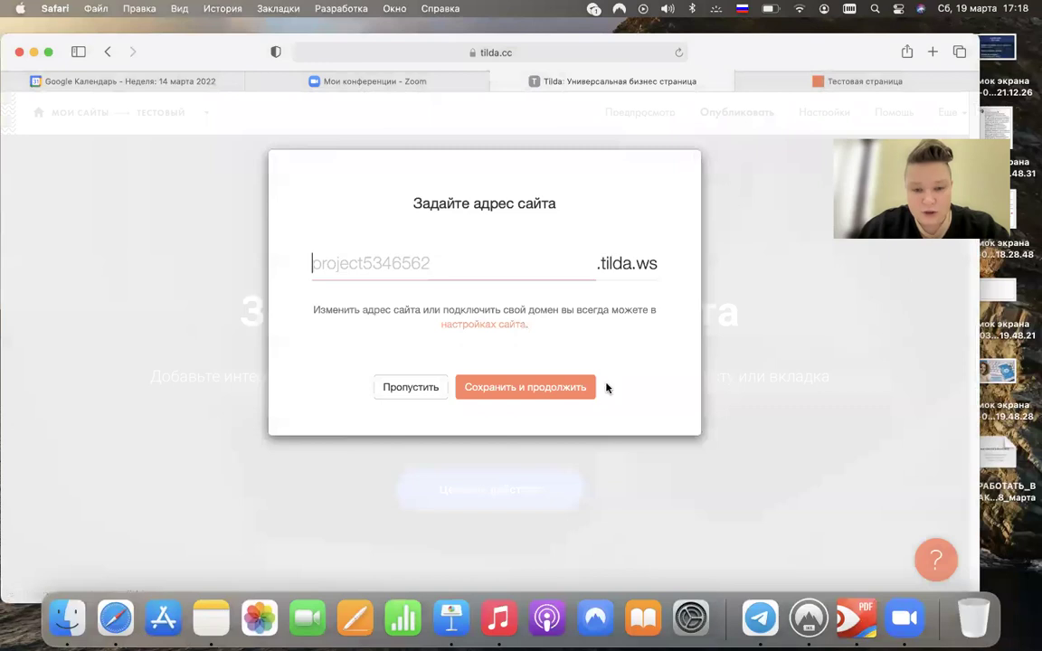
pyautogui.click(523, 389)
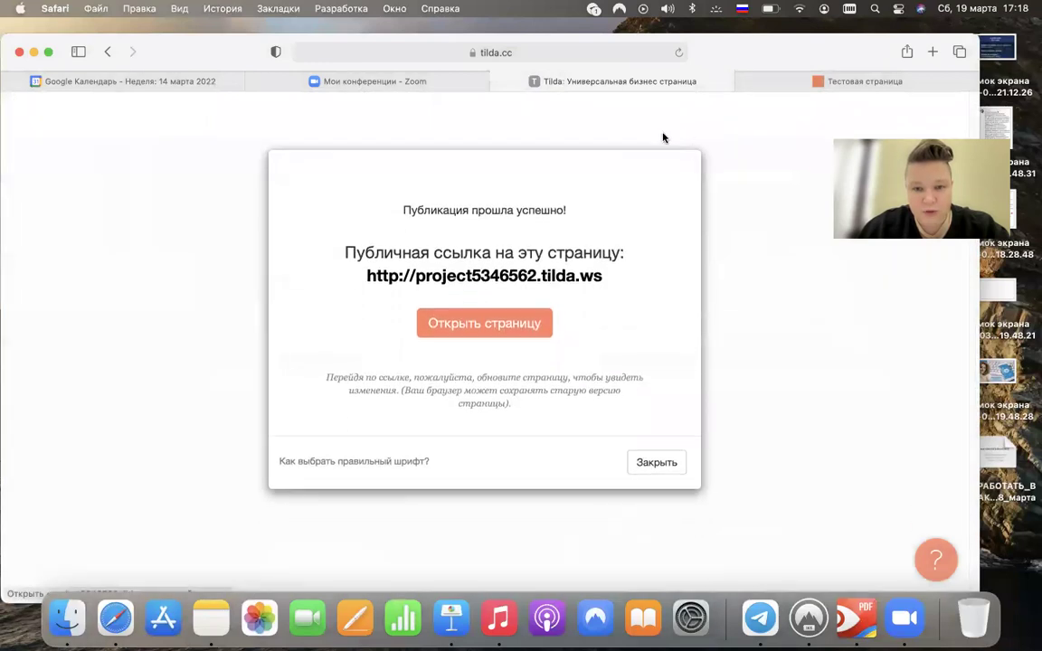
pyautogui.click(644, 462)
pyautogui.click(160, 112)
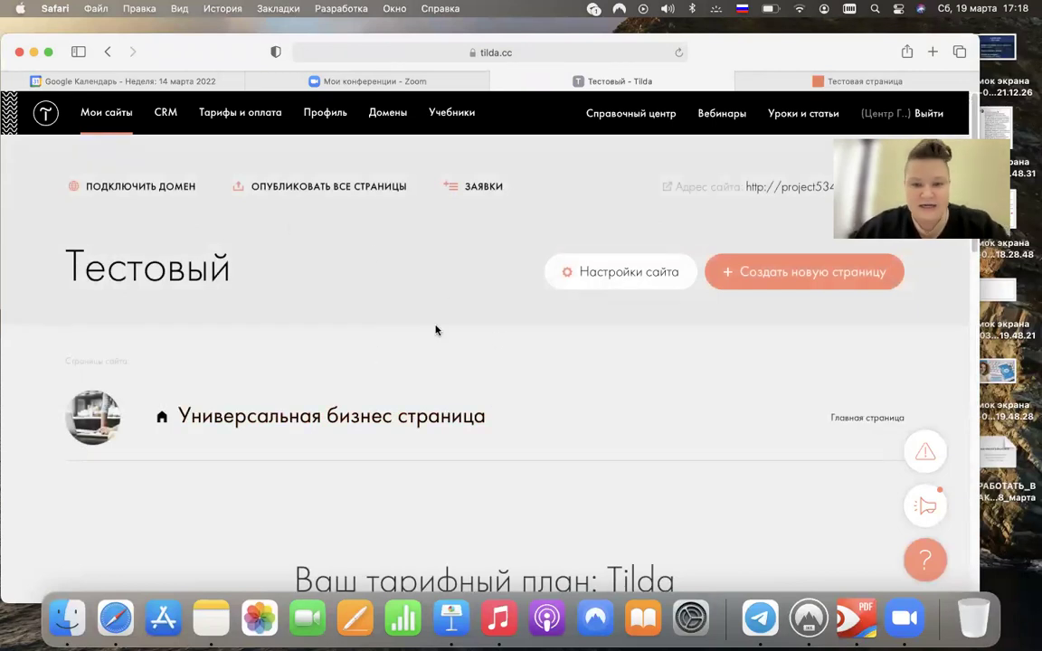
# - Open the Тестовый site settings on the Шрифты и цвета section
pyautogui.moveTo(356, 388)
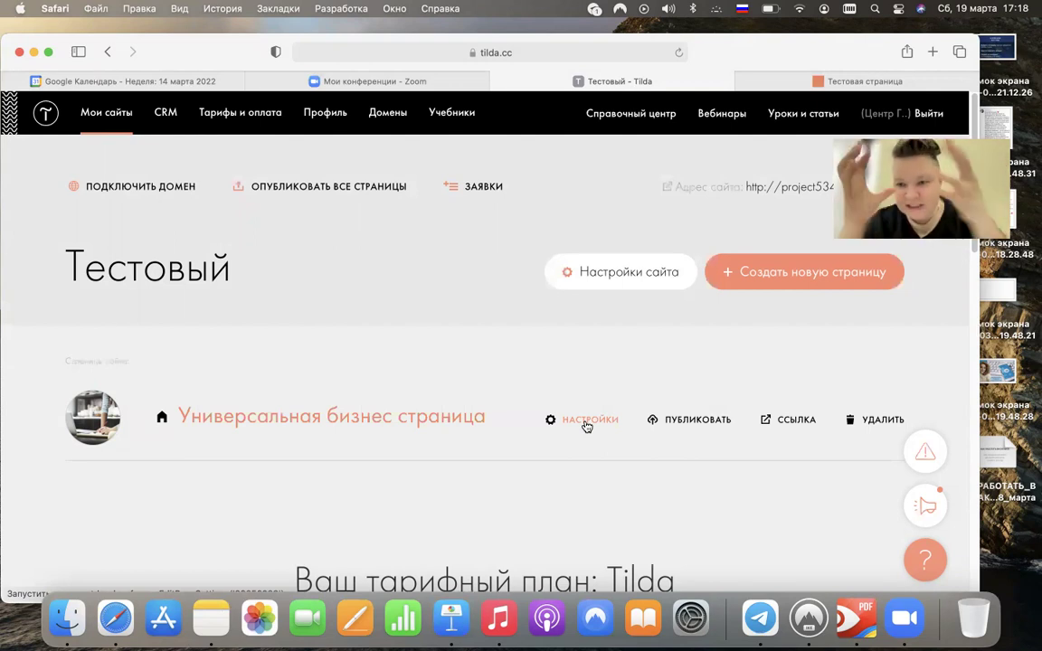
pyautogui.click(605, 274)
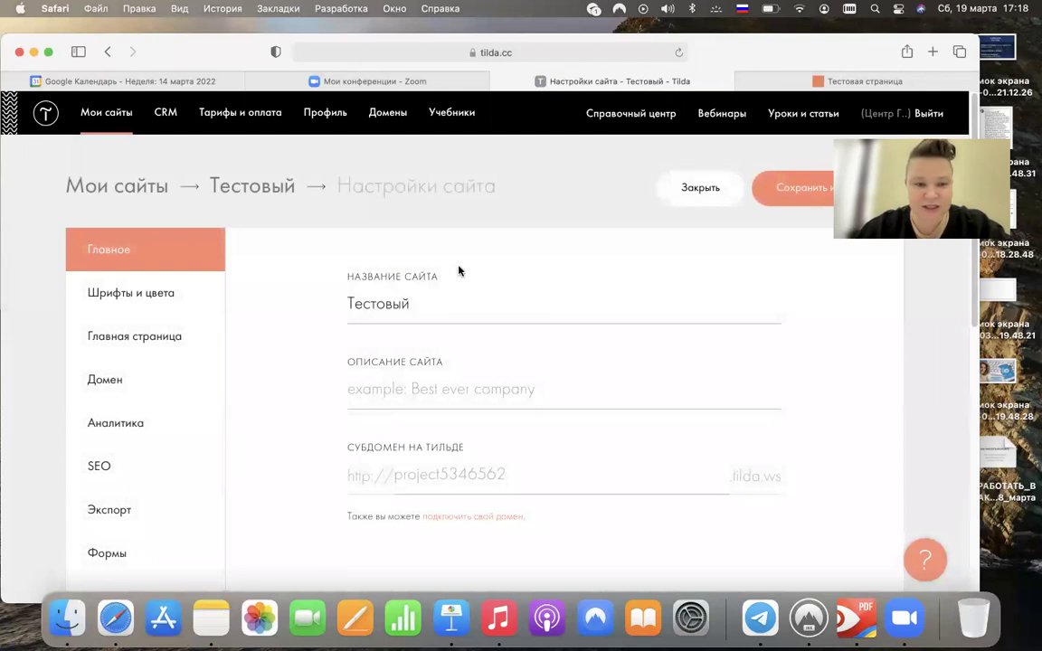
pyautogui.click(149, 296)
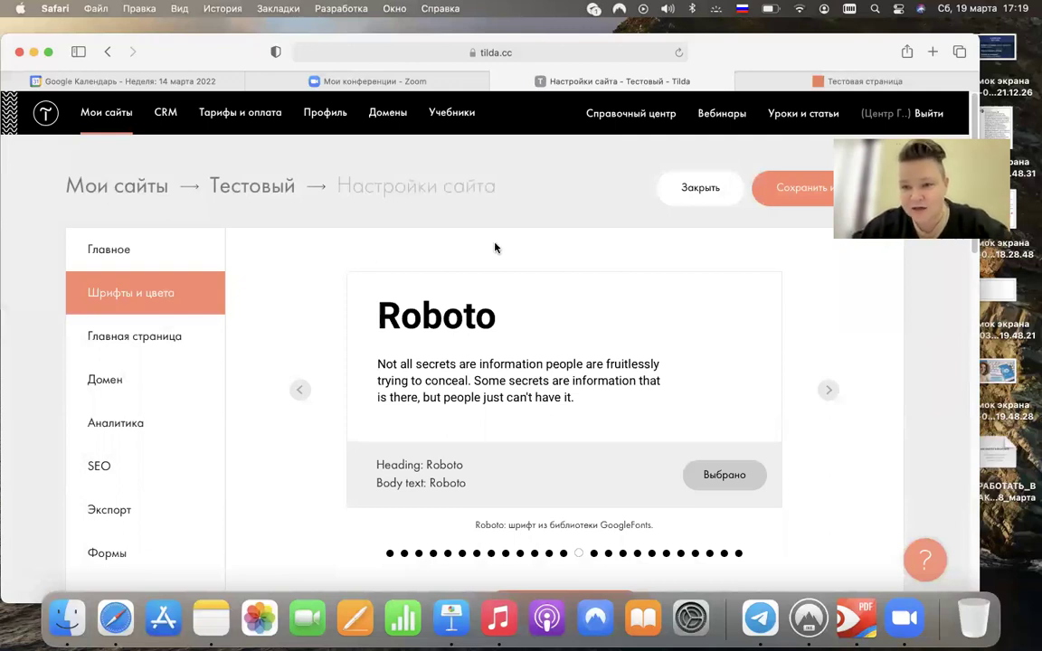
# - Open a new Safari tab with Cmd+T
pyautogui.press('super+t')
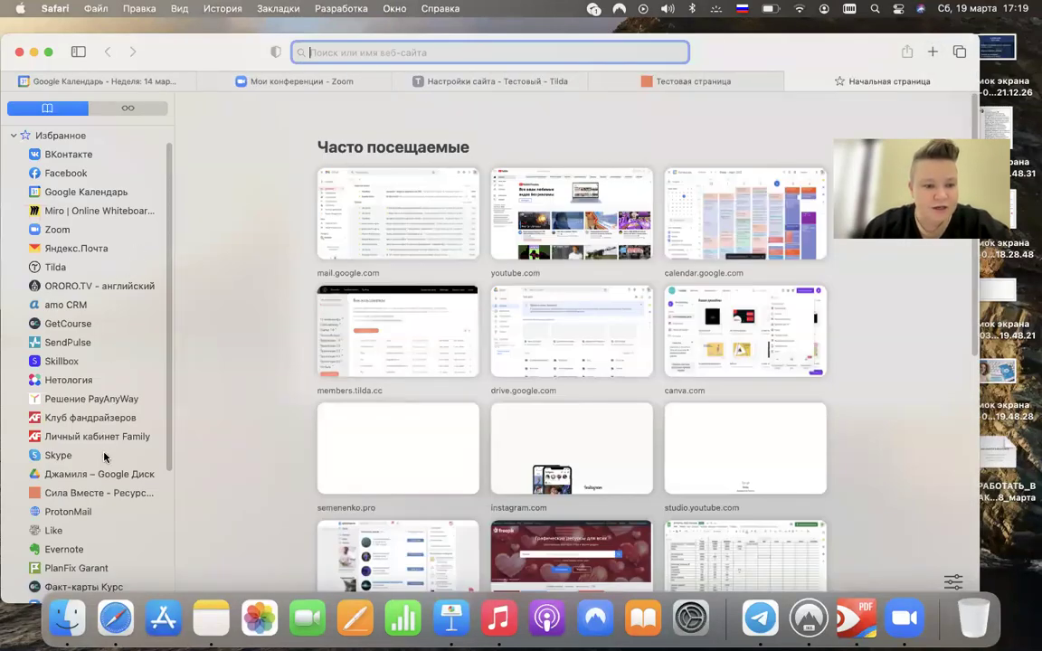
# - Open the Сила Вместе and Клуб фандрайзеров sites from bookmarks in separate tabs
pyautogui.click(95, 492)
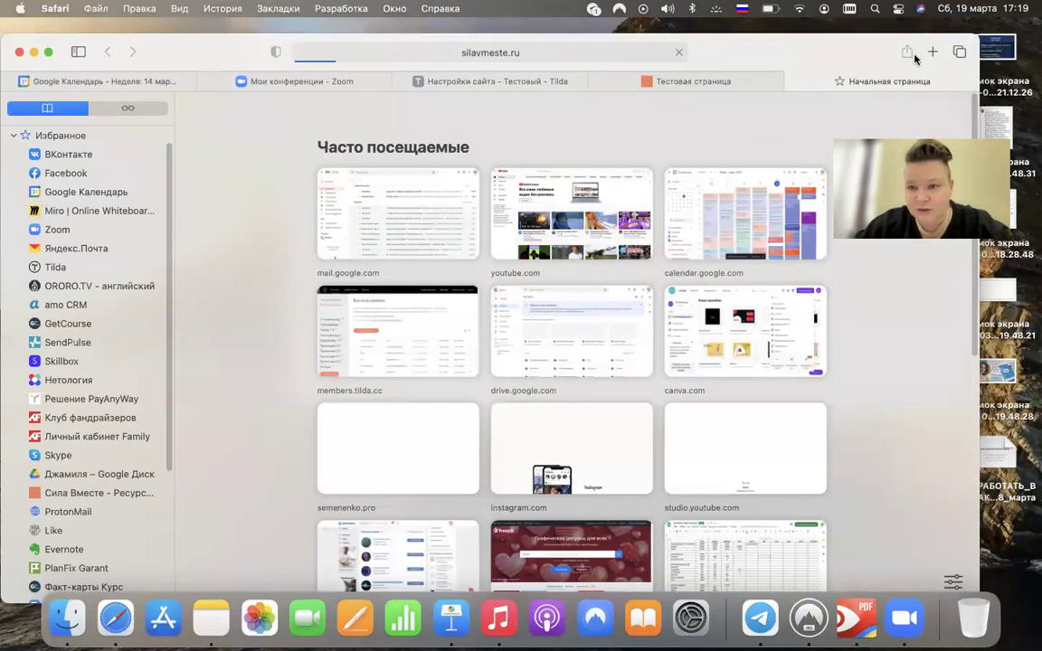
pyautogui.press('super+t')
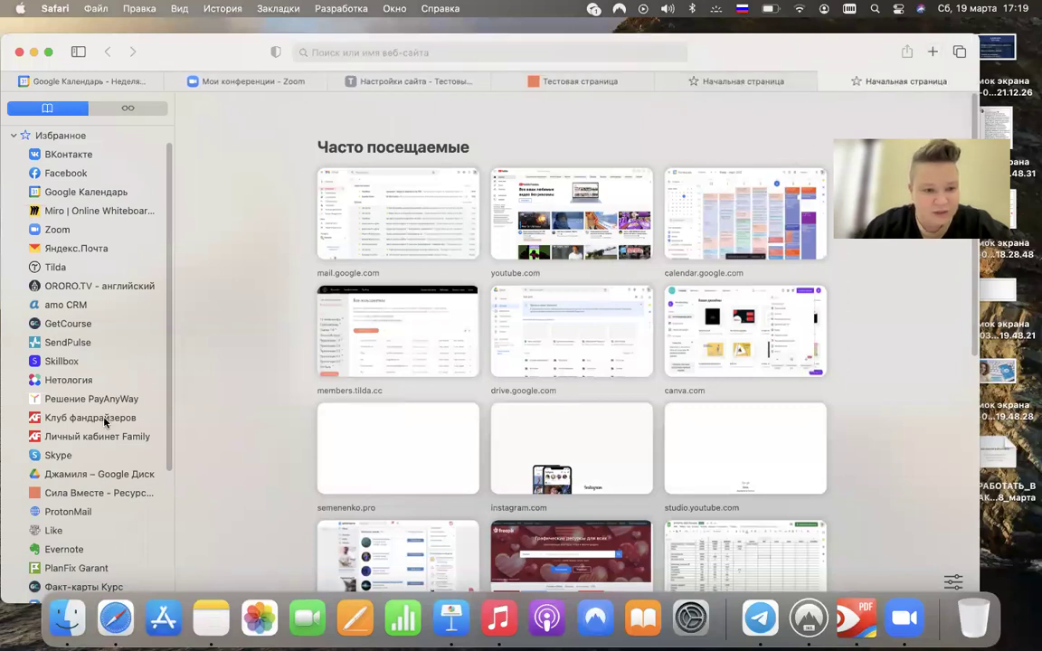
pyautogui.click(104, 421)
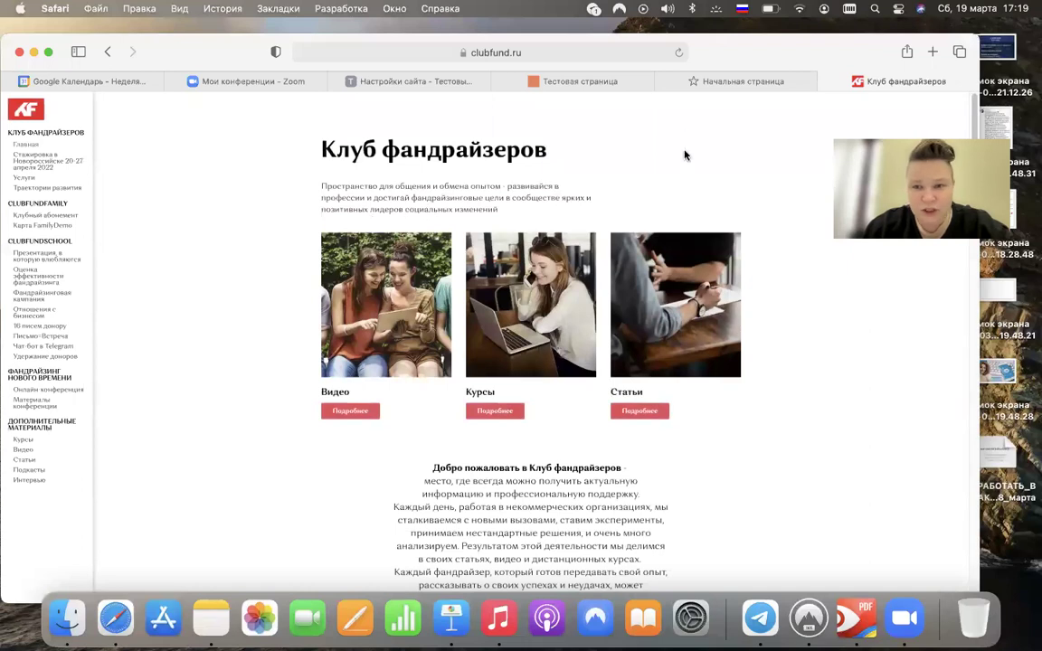
pyautogui.click(668, 78)
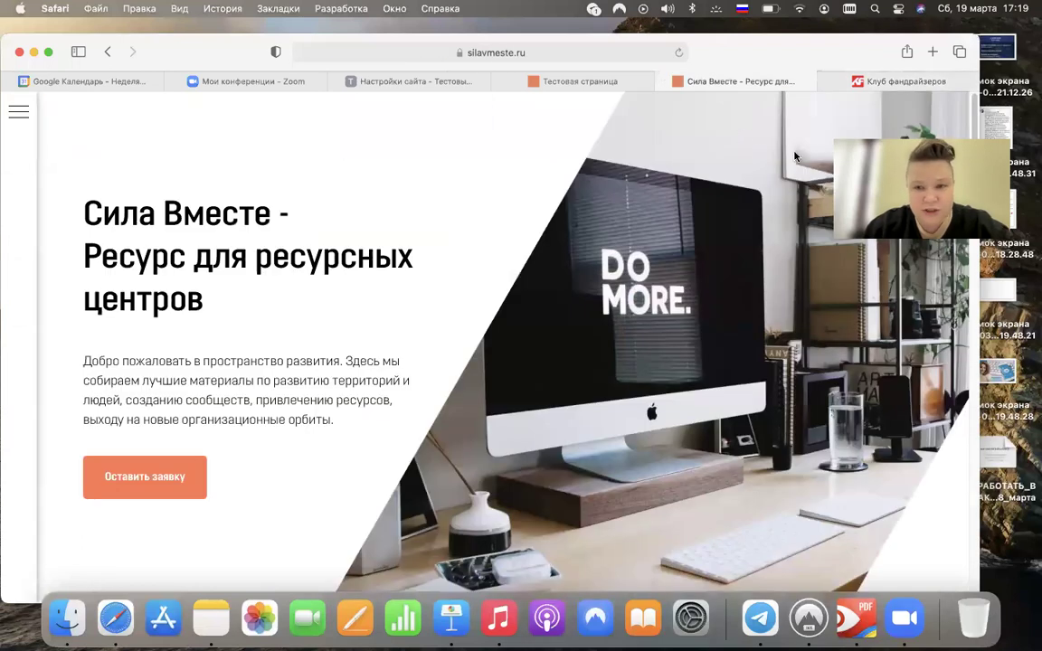
pyautogui.click(818, 80)
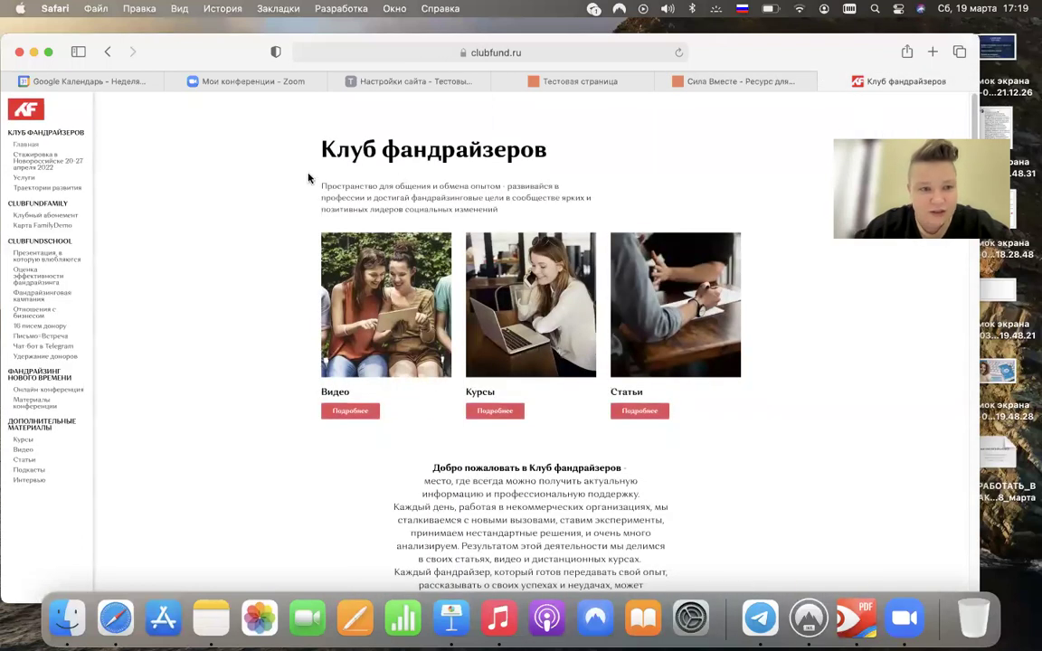
# - Reload the clubfund.ru page and zoom in two steps with Cmd +
pyautogui.moveTo(683, 56); pyautogui.dragTo(683, 97)
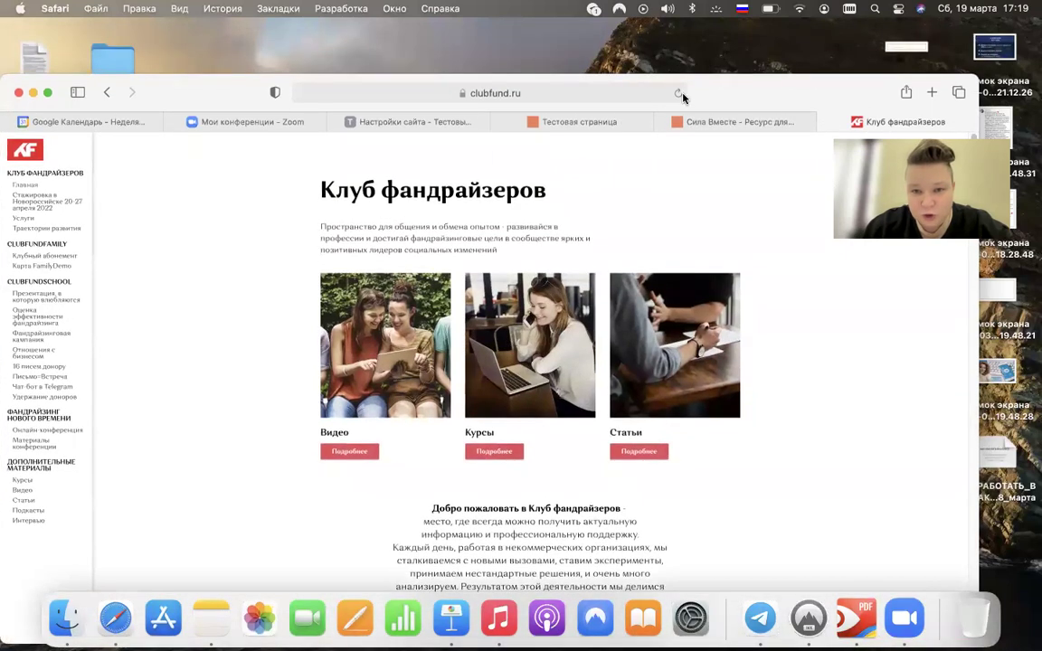
pyautogui.click(678, 93)
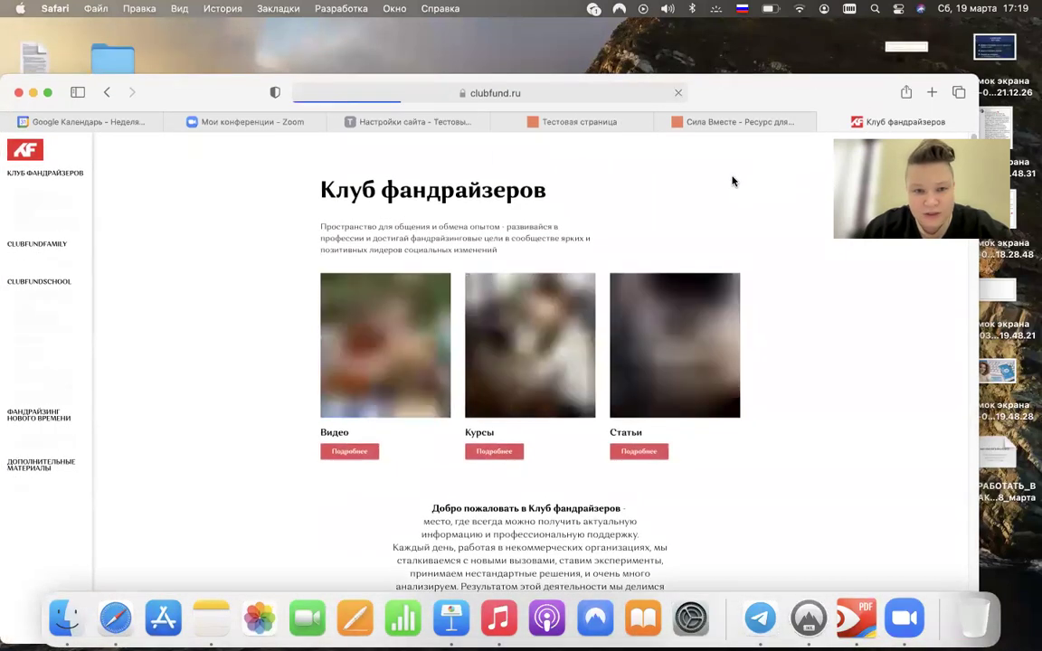
pyautogui.press('super+equal')
pyautogui.press('super+equal')
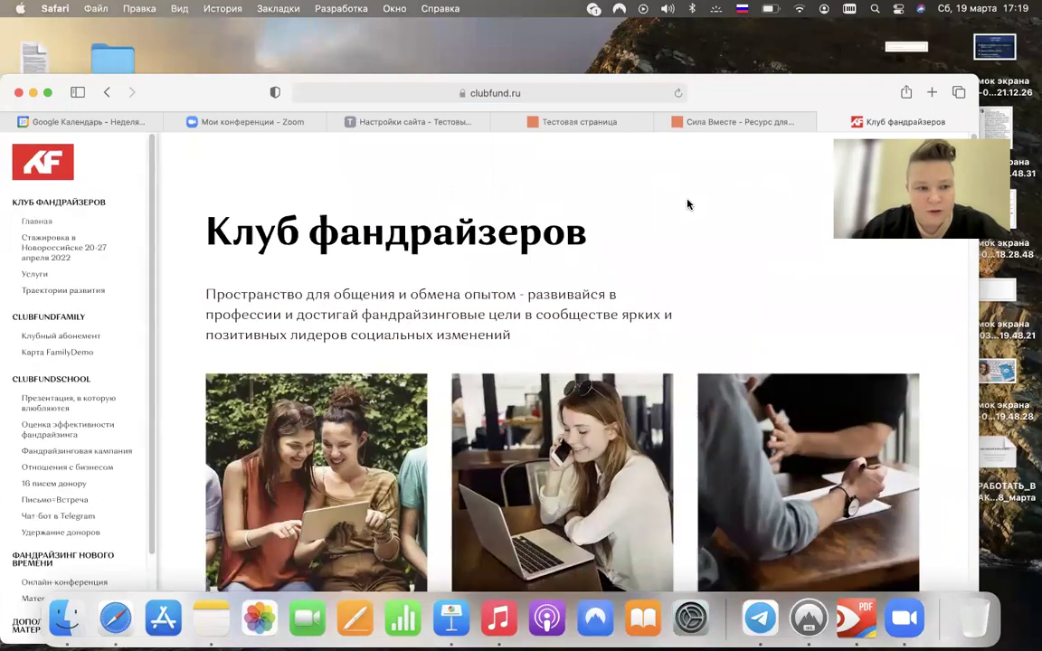
pyautogui.press('super+equal')
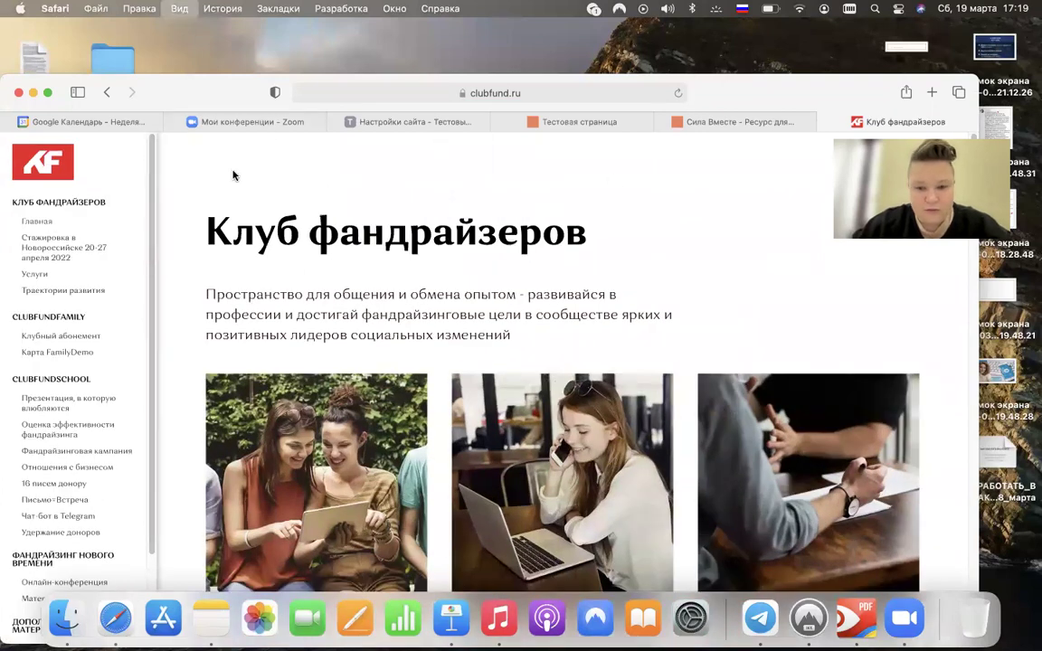
pyautogui.moveTo(815, 98); pyautogui.dragTo(821, 65)
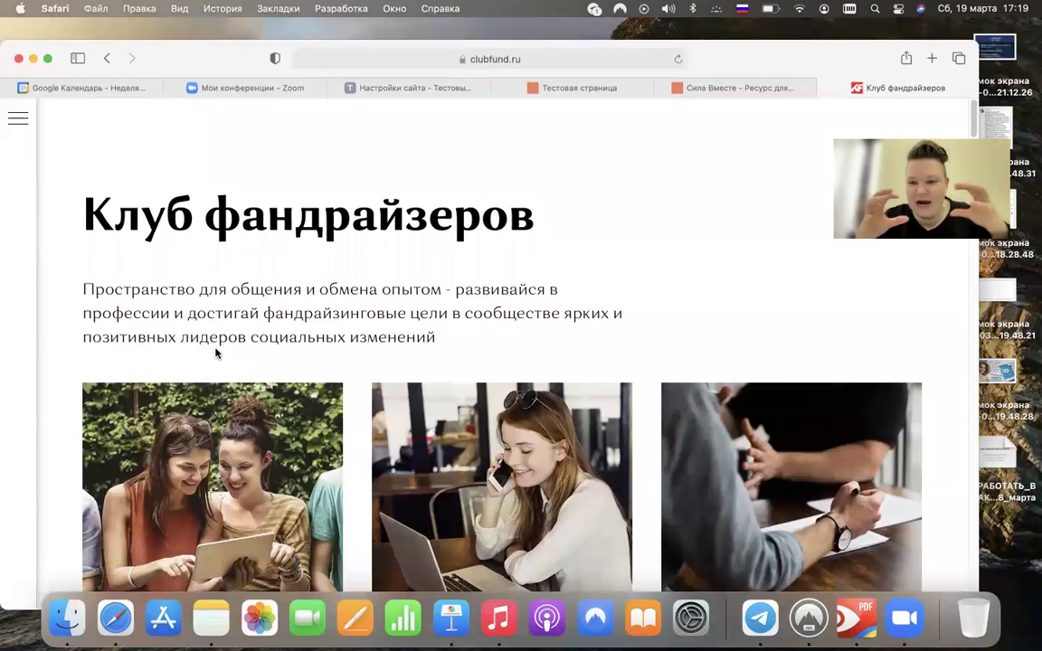
# - Open the Клубный абонемент page under CLUBFUNDFAMILY from the club site's menu and browse it
pyautogui.moveTo(728, 88)
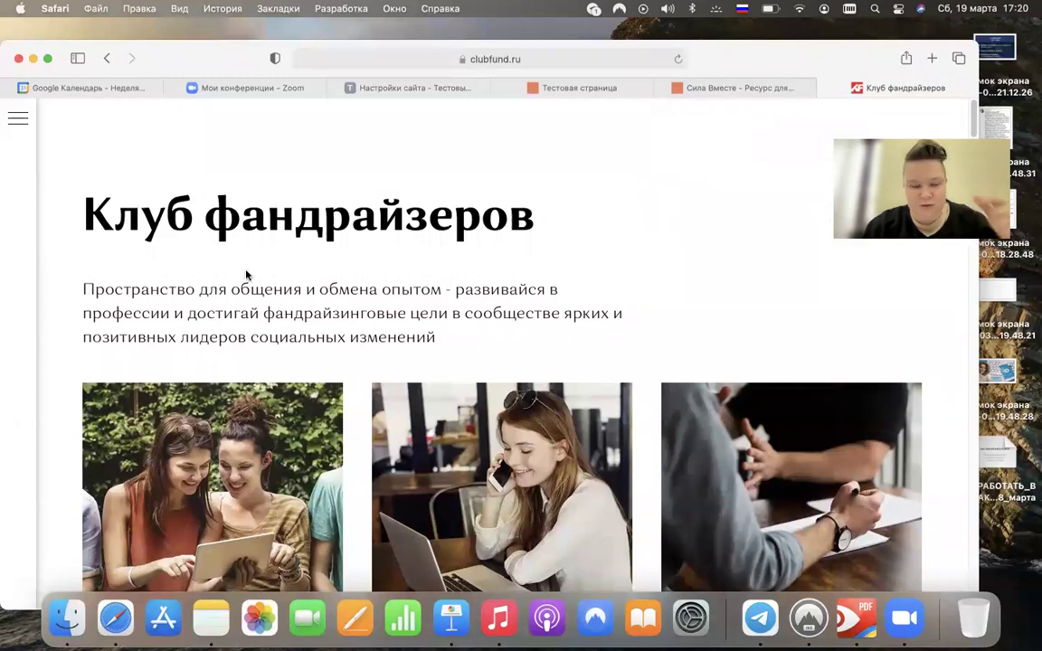
pyautogui.click(21, 120)
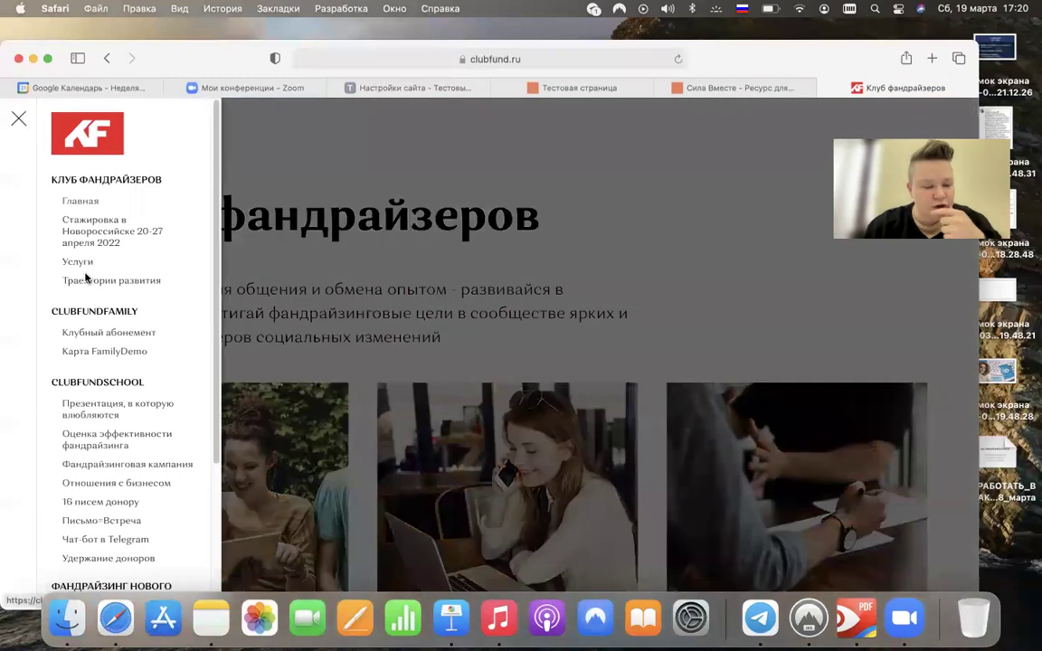
pyautogui.click(94, 332)
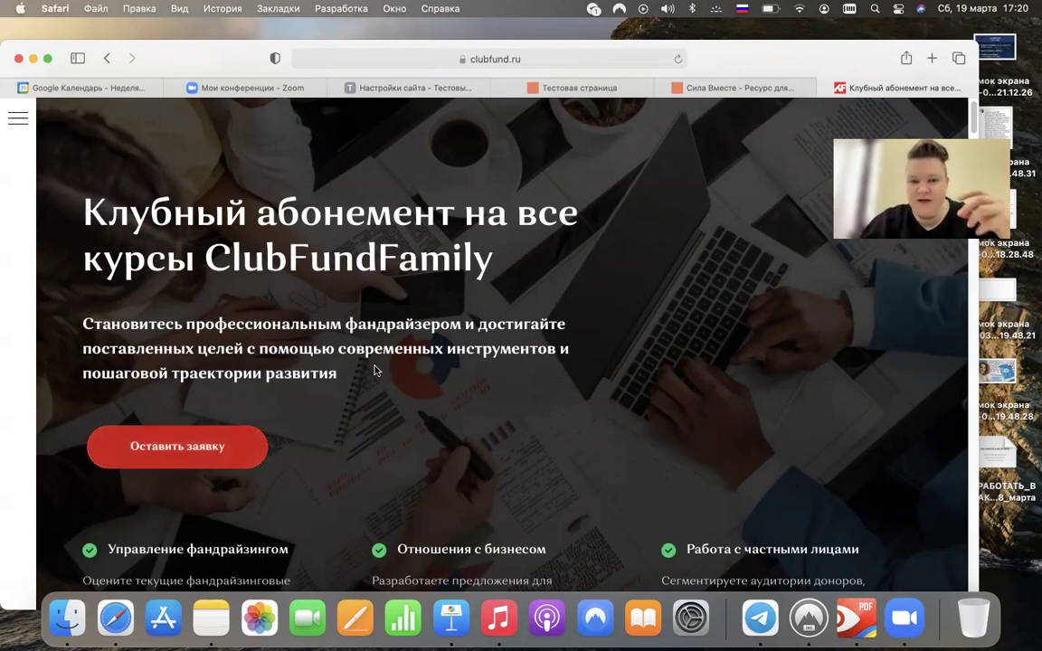
pyautogui.scroll(-5, 347, 369)
pyautogui.scroll(-8, 346, 370)
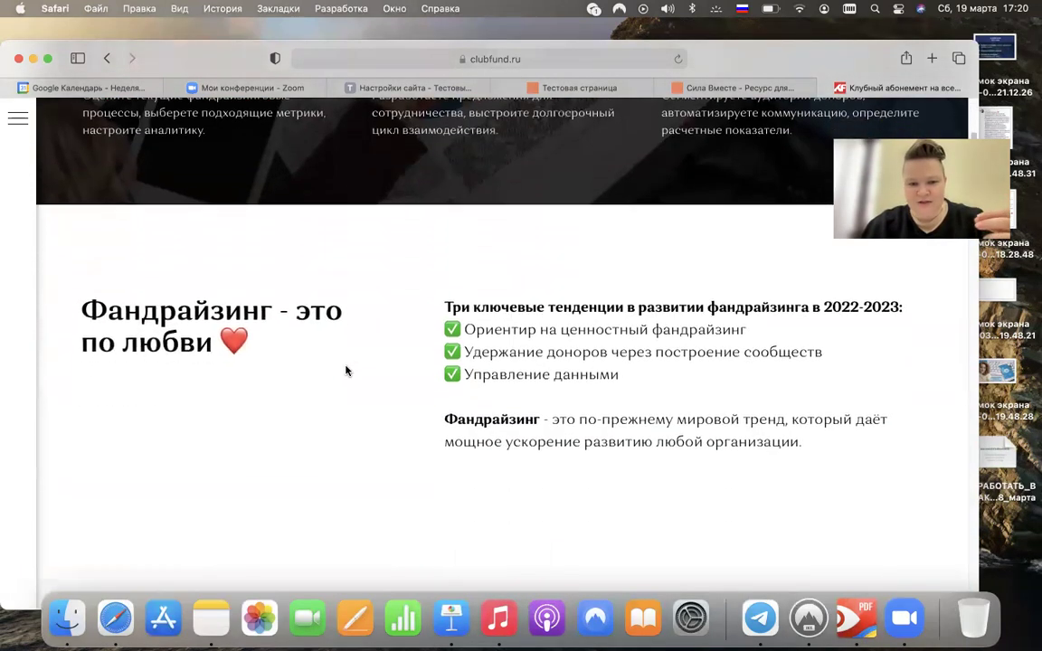
pyautogui.scroll(13, 346, 370)
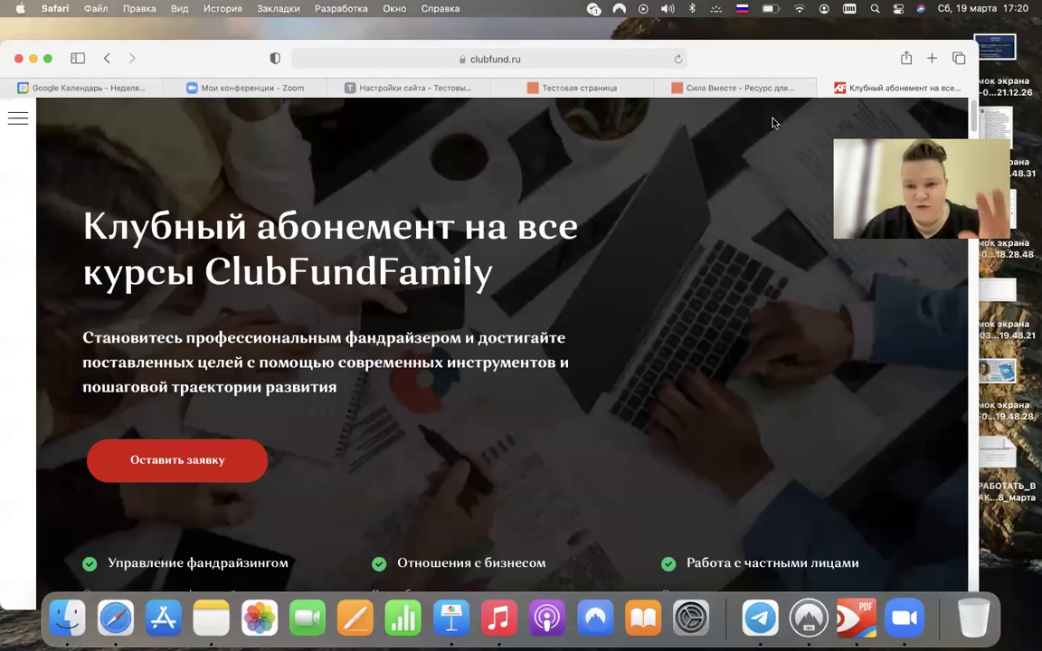
pyautogui.click(762, 89)
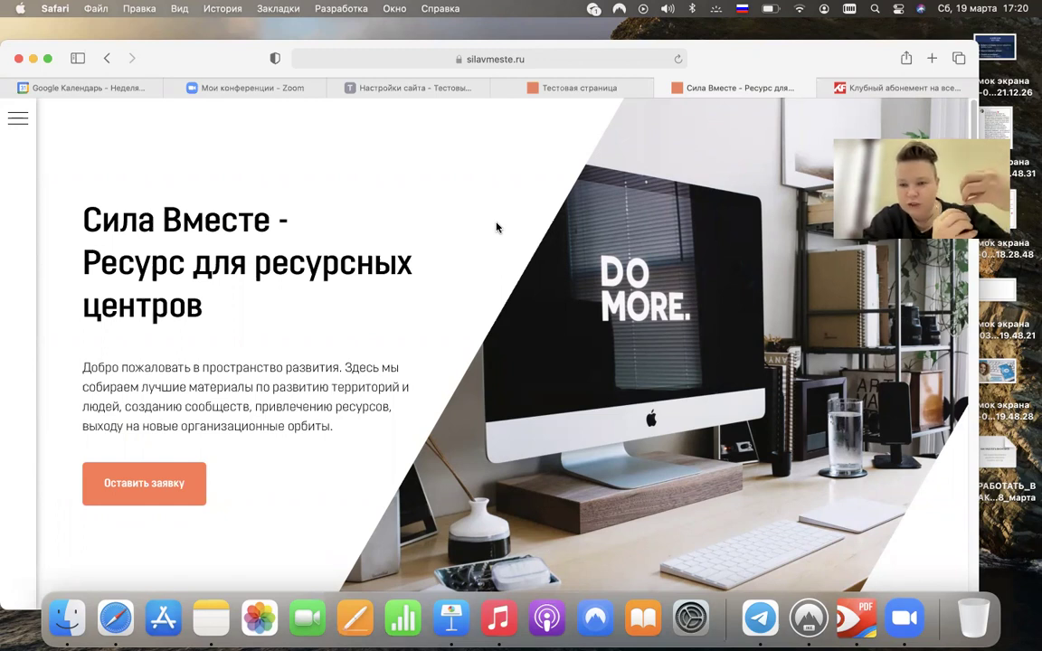
# - On the Сила Вместе site, open the Июнь 2022 Архангельск internship page from the menu
pyautogui.scroll(-10, 476, 233)
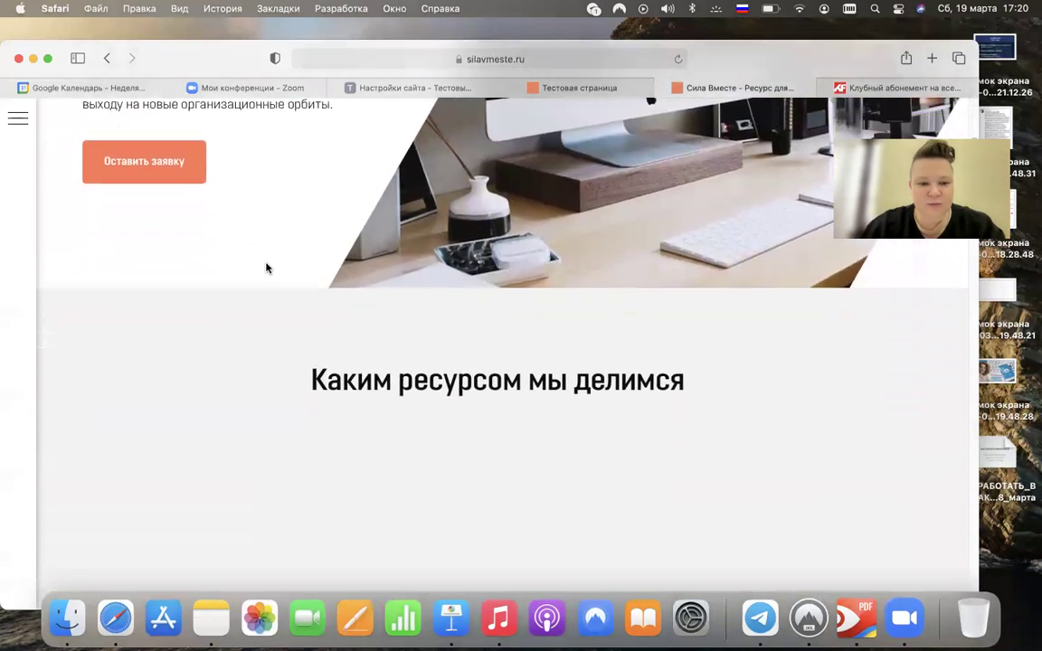
pyautogui.scroll(-8, 267, 268)
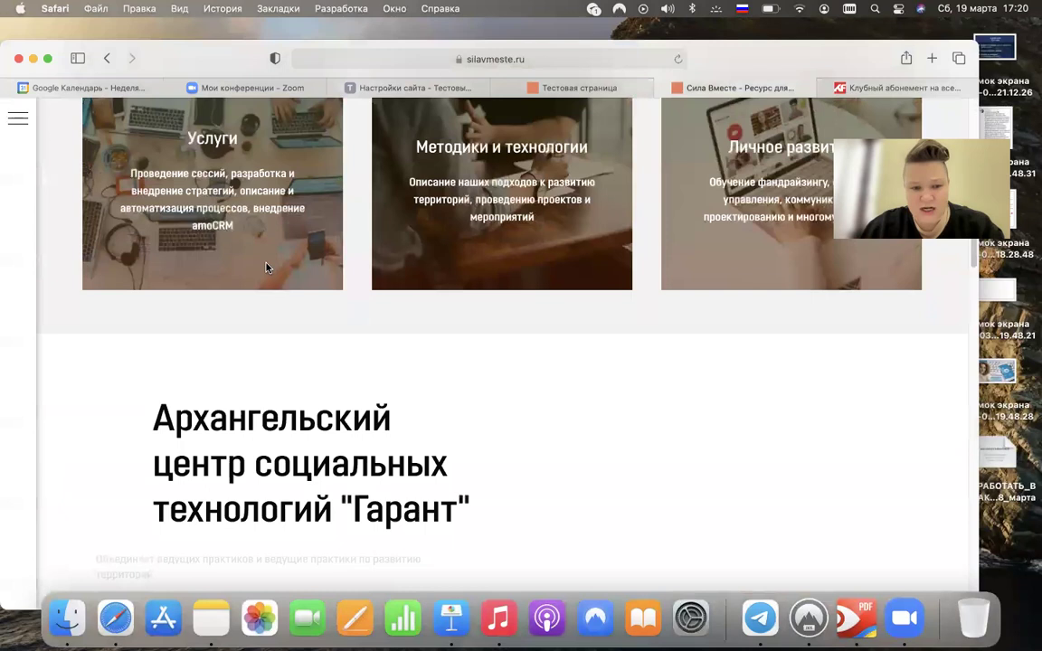
pyautogui.scroll(-10, 267, 267)
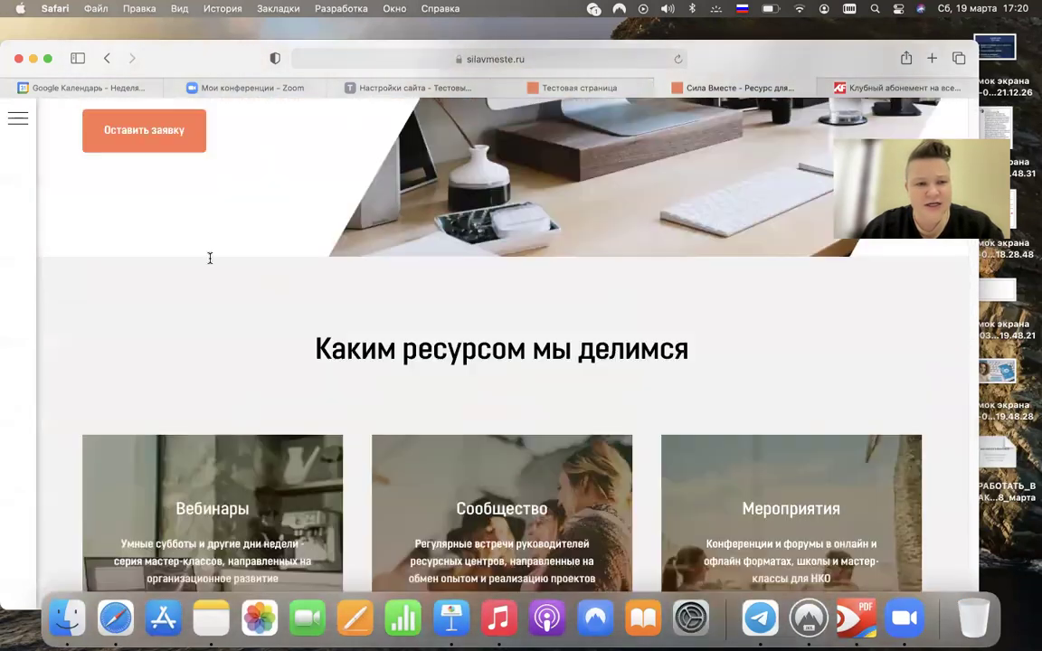
pyautogui.scroll(5, 210, 259)
pyautogui.click(17, 117)
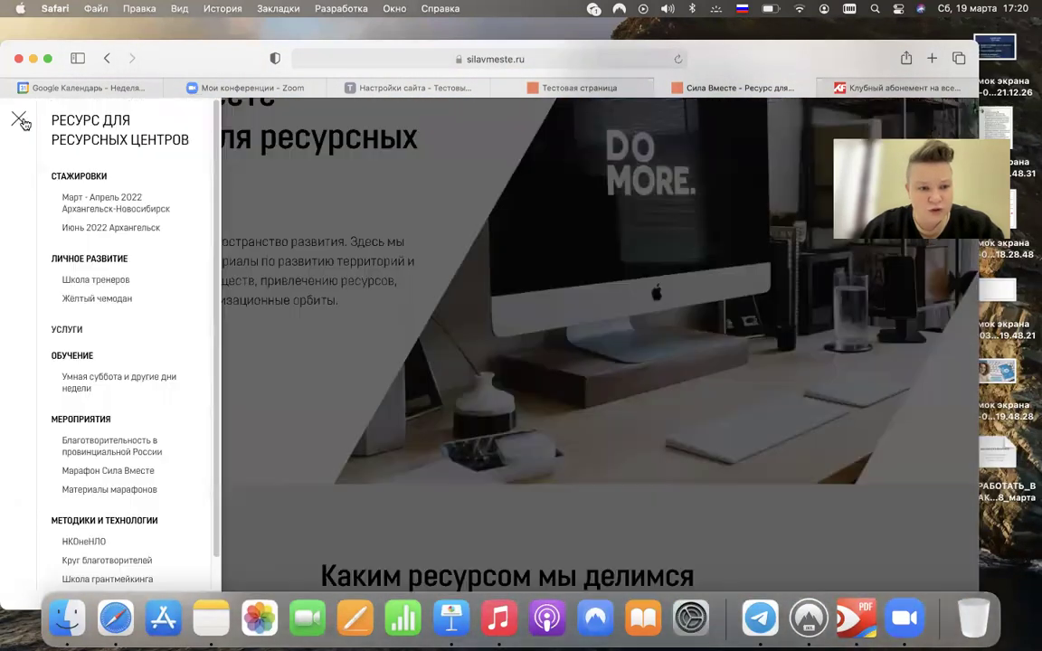
pyautogui.click(113, 228)
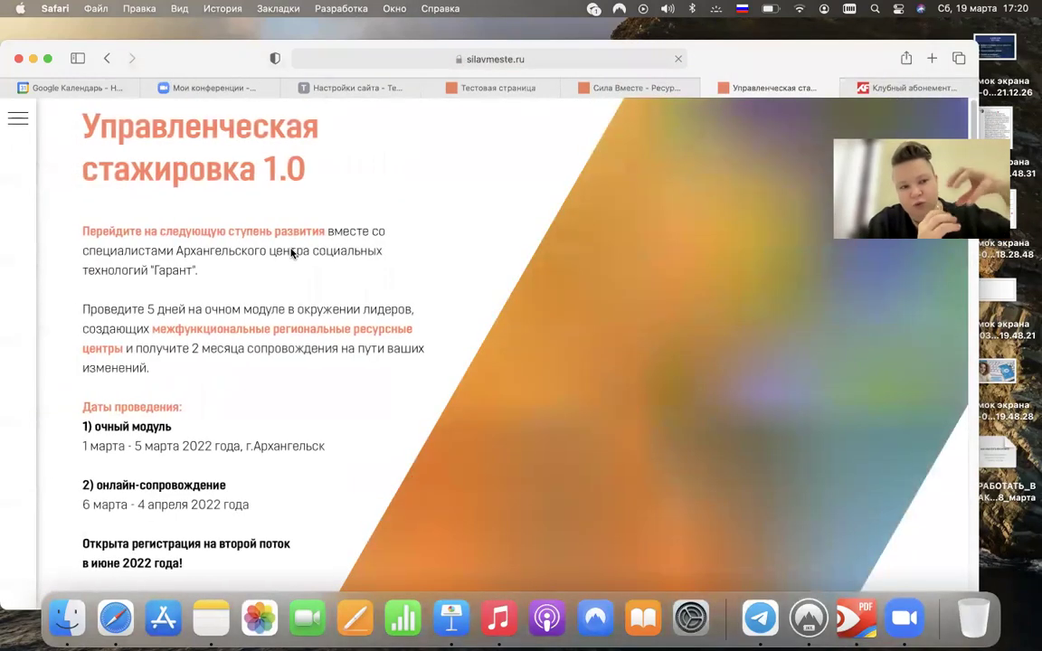
# - Scroll through the Управленческая стажировка 1.0 page, then return to the Tilda site settings tab
pyautogui.scroll(-10, 292, 253)
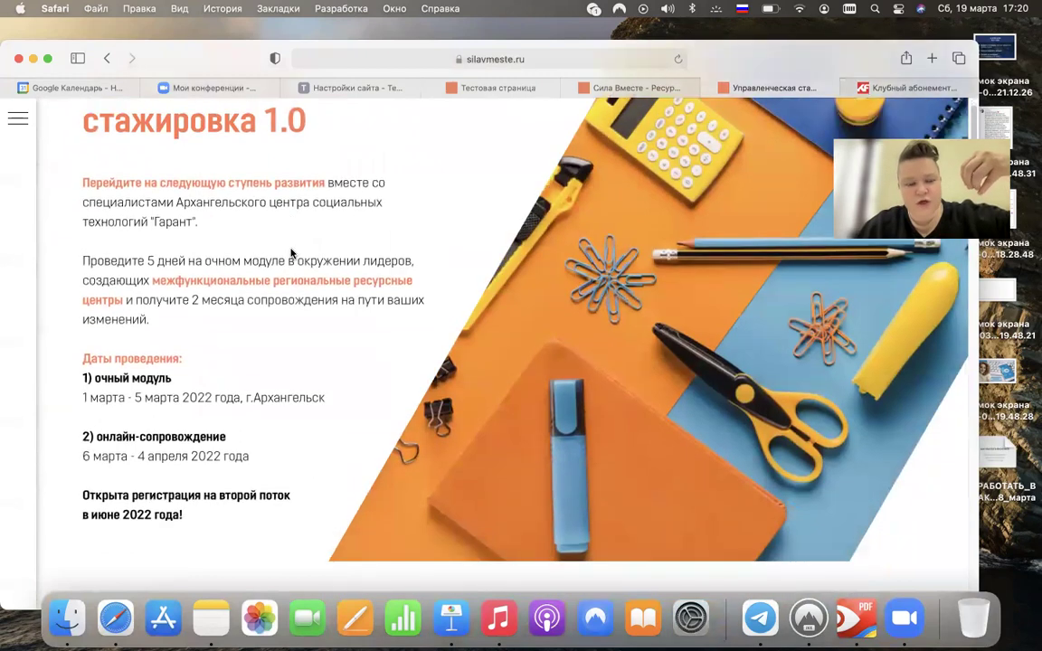
pyautogui.scroll(-11, 291, 253)
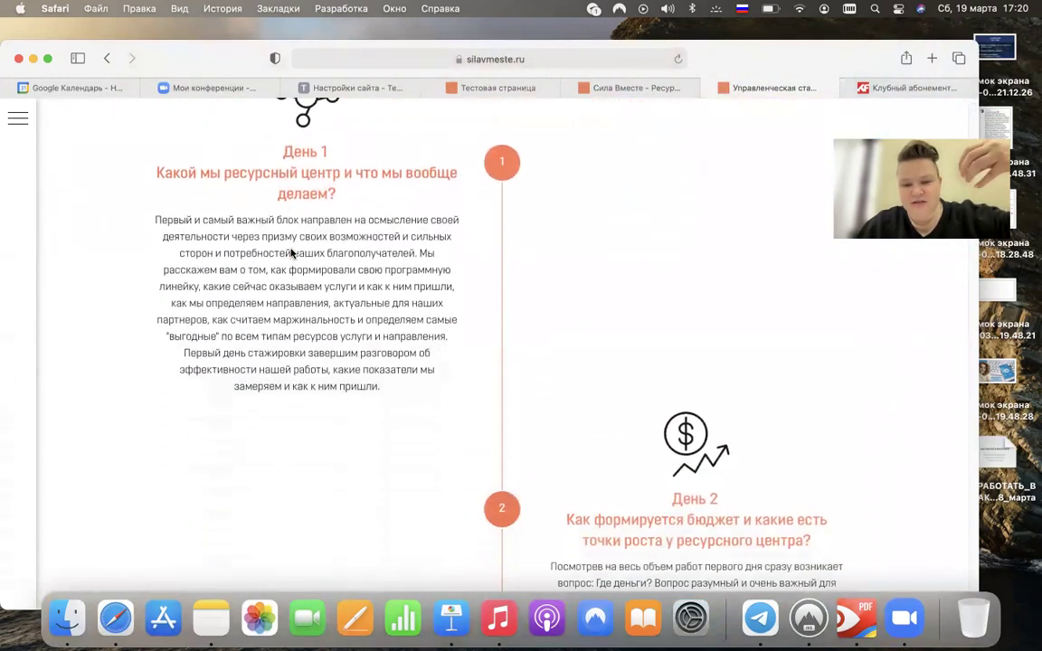
pyautogui.scroll(-4, 292, 253)
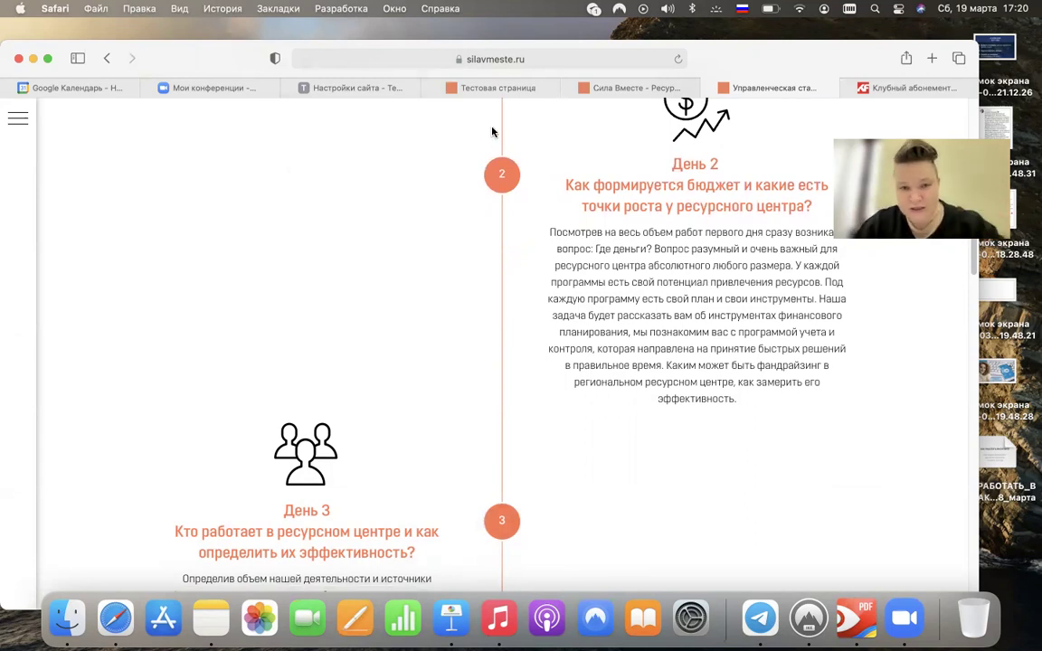
pyautogui.click(377, 88)
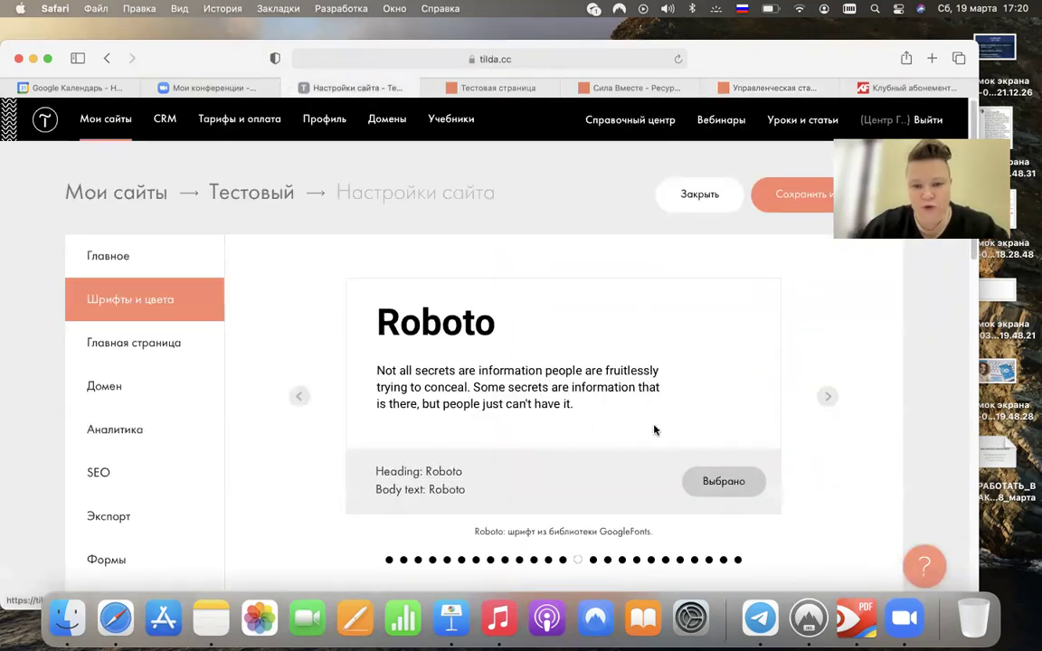
# - Step past Arial, Georgia, PT Sans, PT Serif and Ubuntu, then choose Playfair Display as the site font
pyautogui.scroll(-2, 669, 414)
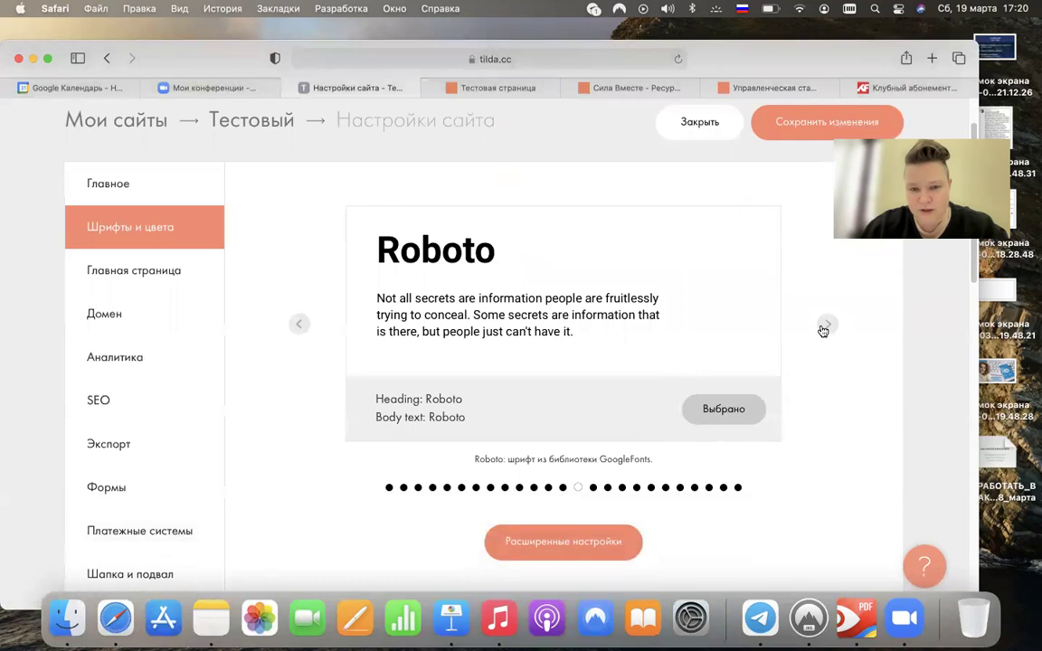
pyautogui.click(823, 328)
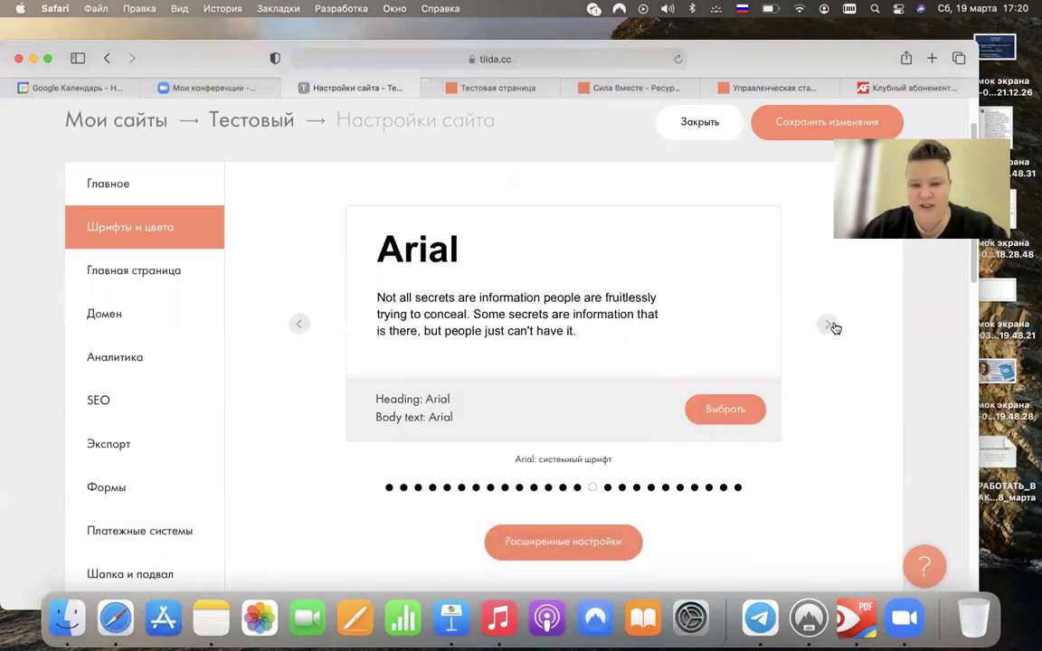
pyautogui.click(833, 327)
pyautogui.click(832, 327)
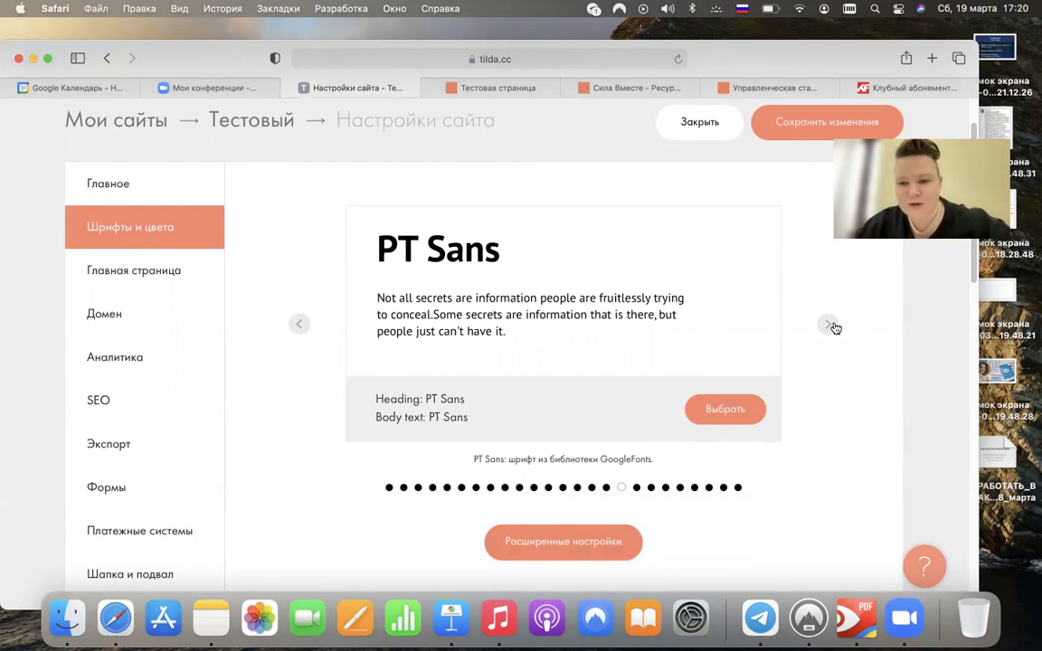
pyautogui.click(825, 326)
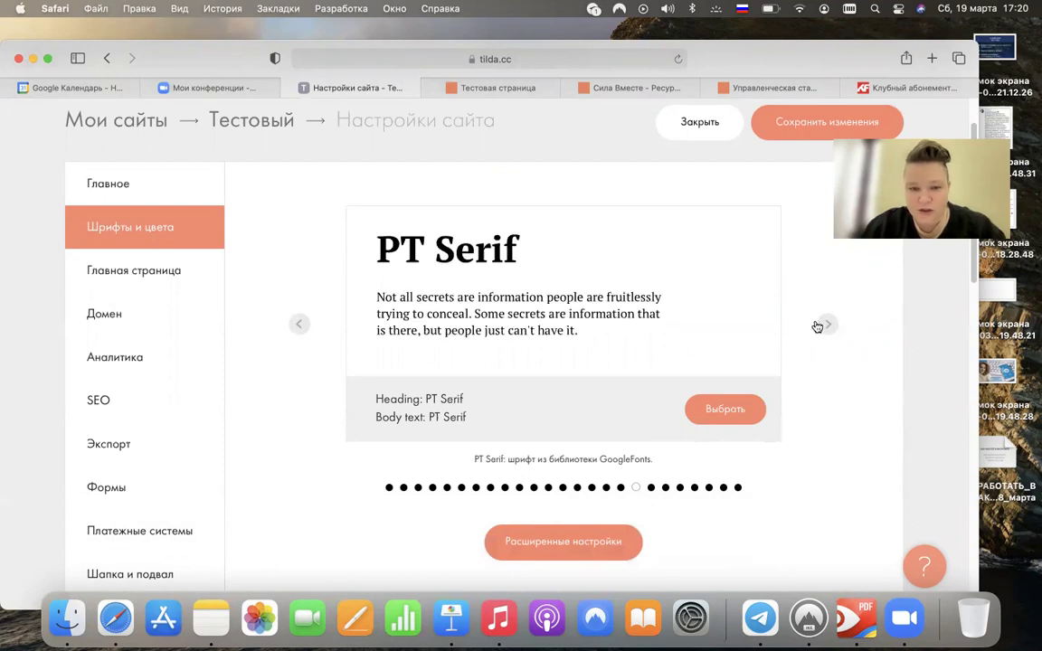
pyautogui.click(830, 328)
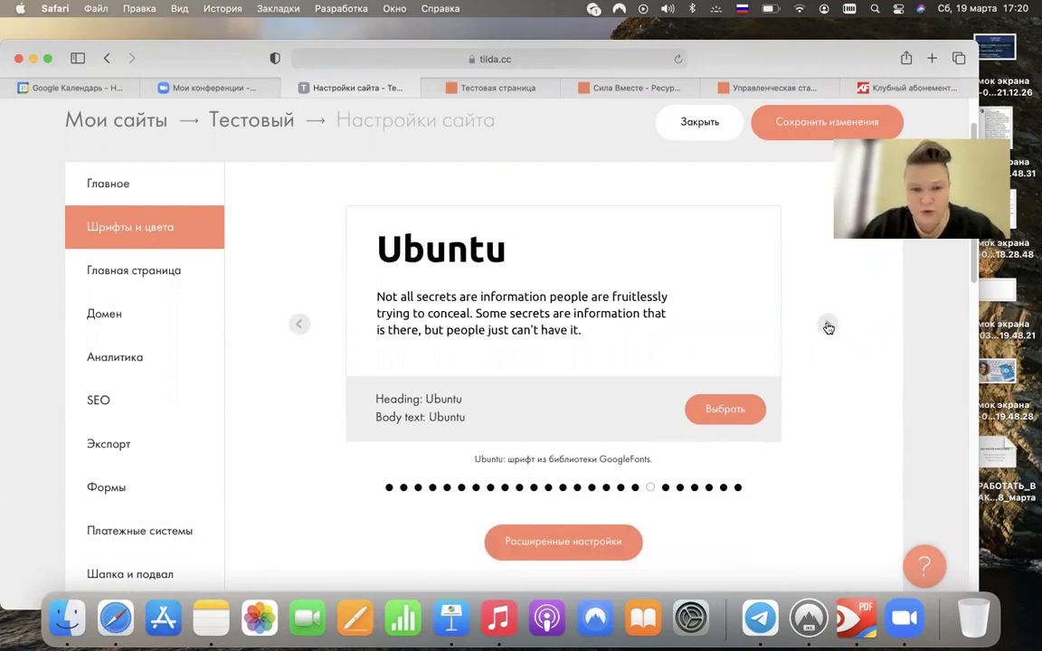
pyautogui.click(830, 327)
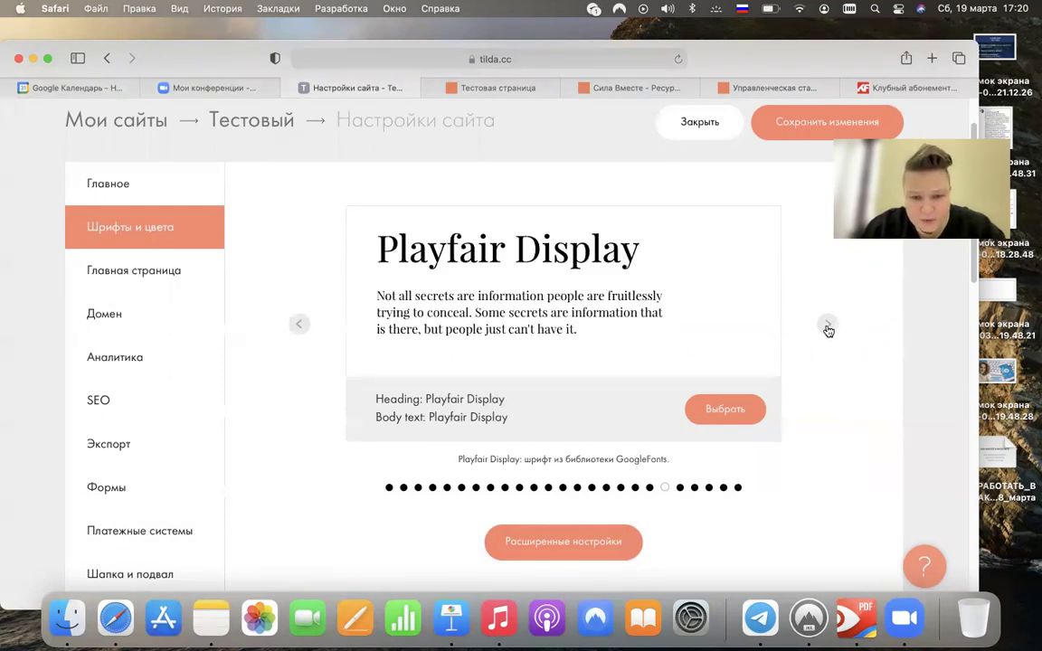
pyautogui.click(716, 408)
pyautogui.scroll(-5, 827, 415)
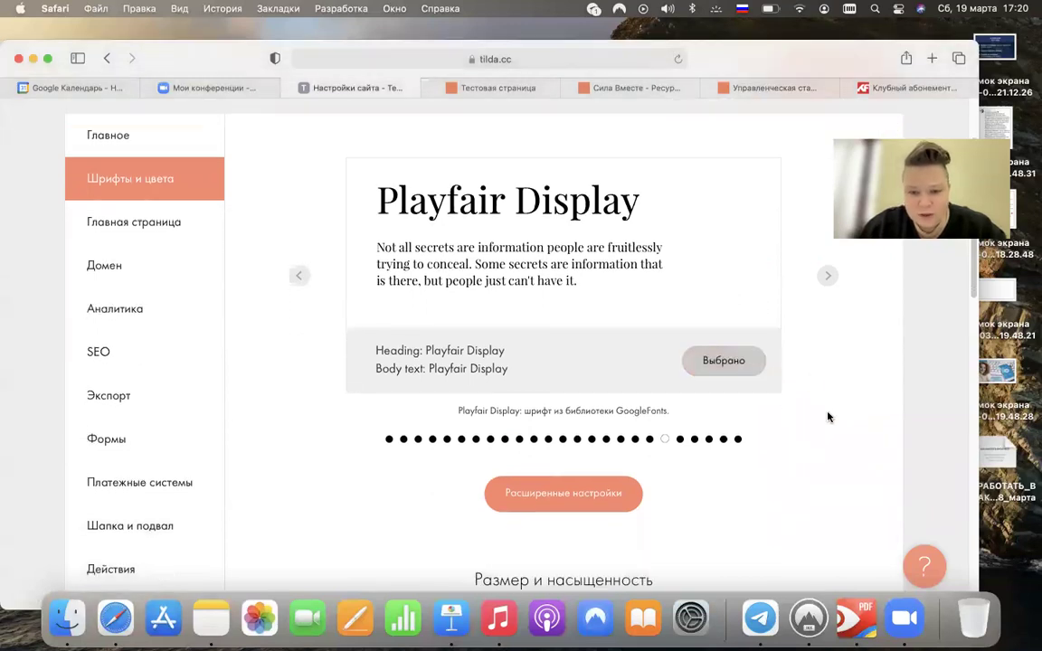
# - Set body text to Normal weight at 24px and headings to Bold
pyautogui.scroll(2, 826, 417)
pyautogui.scroll(-5, 826, 417)
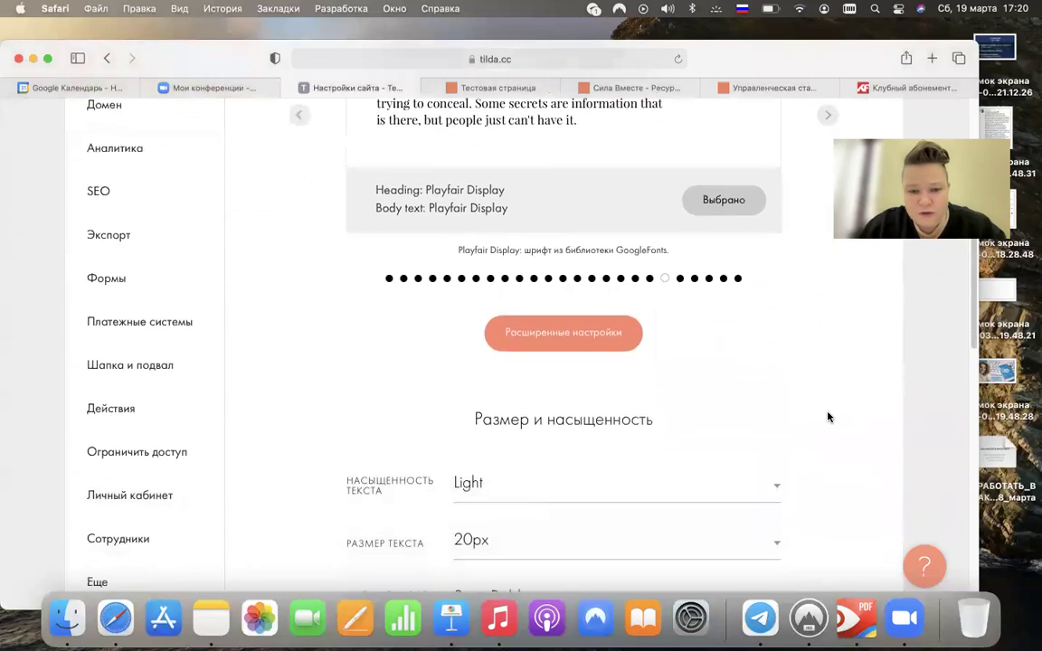
pyautogui.scroll(-1, 827, 417)
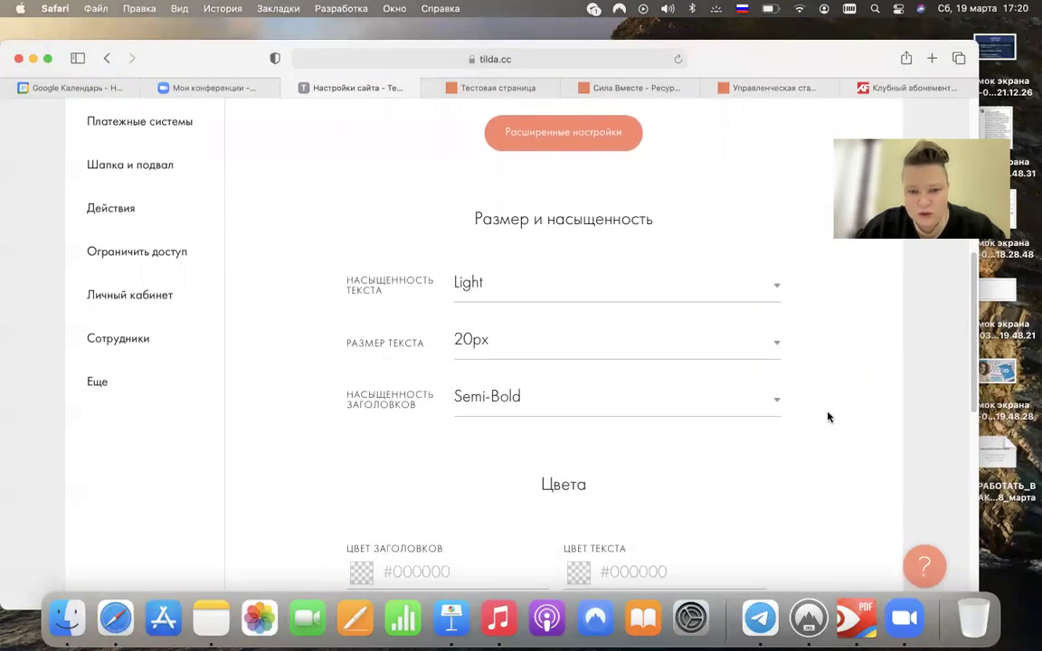
pyautogui.scroll(1, 826, 417)
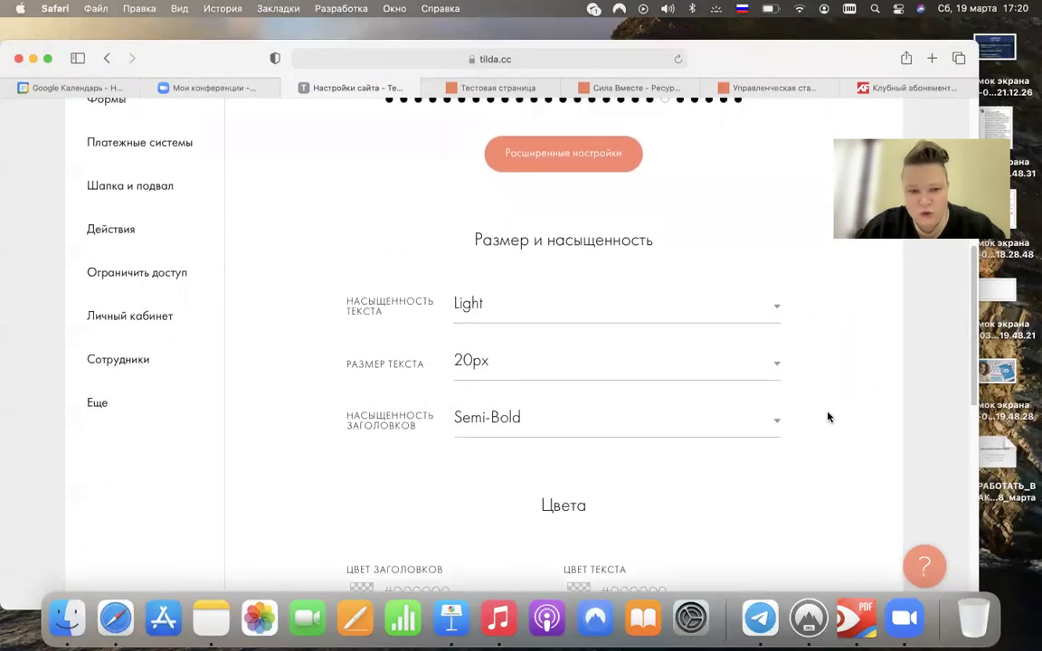
pyautogui.click(553, 316)
pyautogui.click(555, 304)
pyautogui.click(533, 323)
pyautogui.click(533, 322)
pyautogui.click(519, 365)
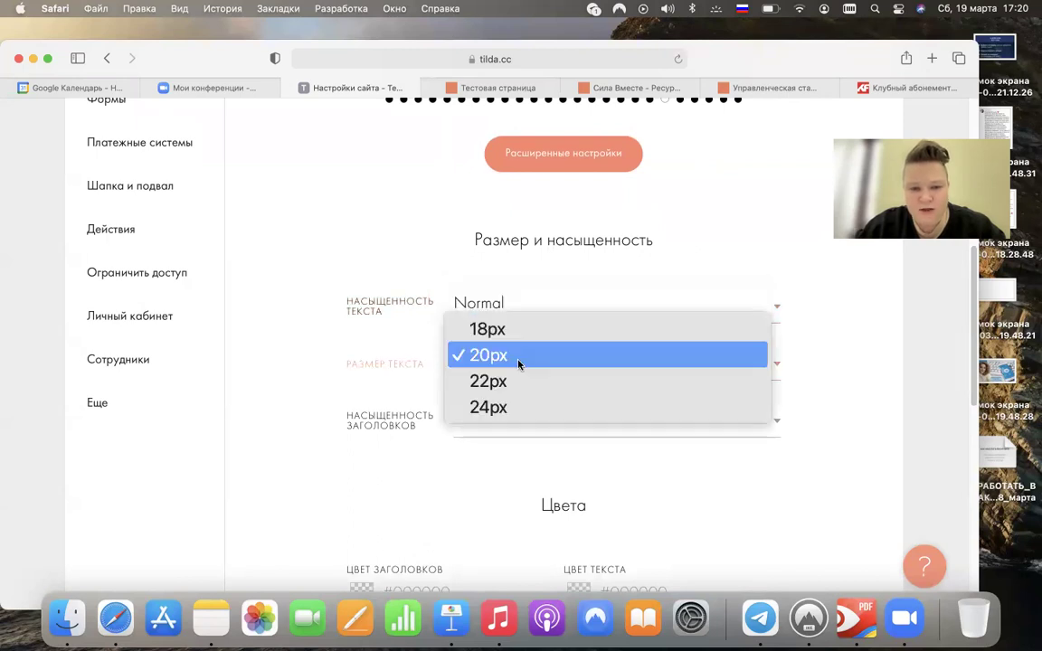
pyautogui.click(529, 409)
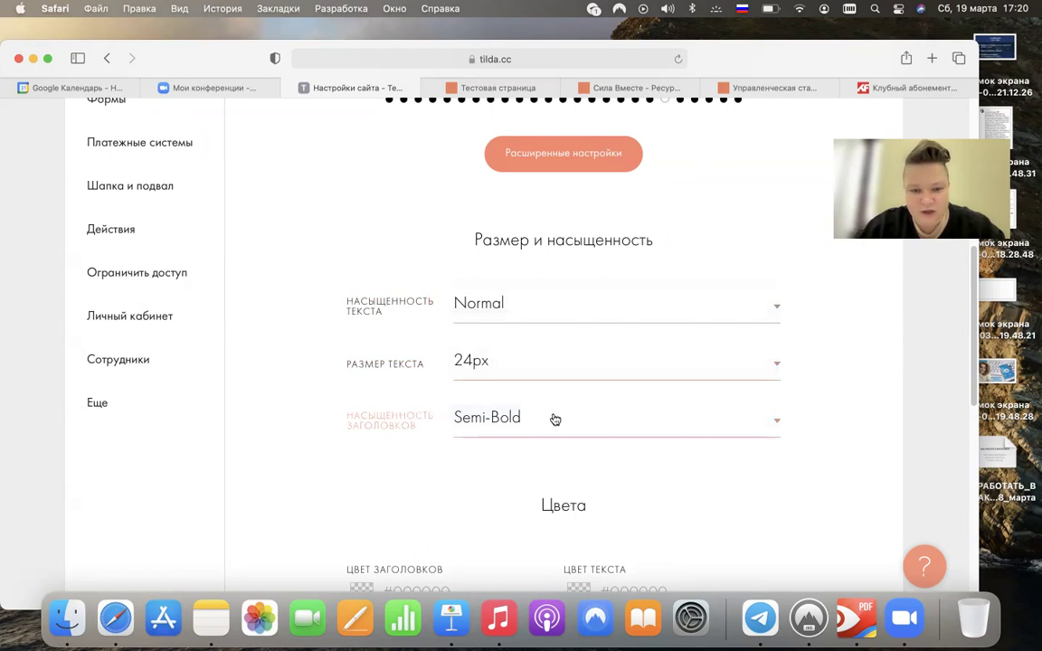
pyautogui.click(549, 418)
pyautogui.click(513, 438)
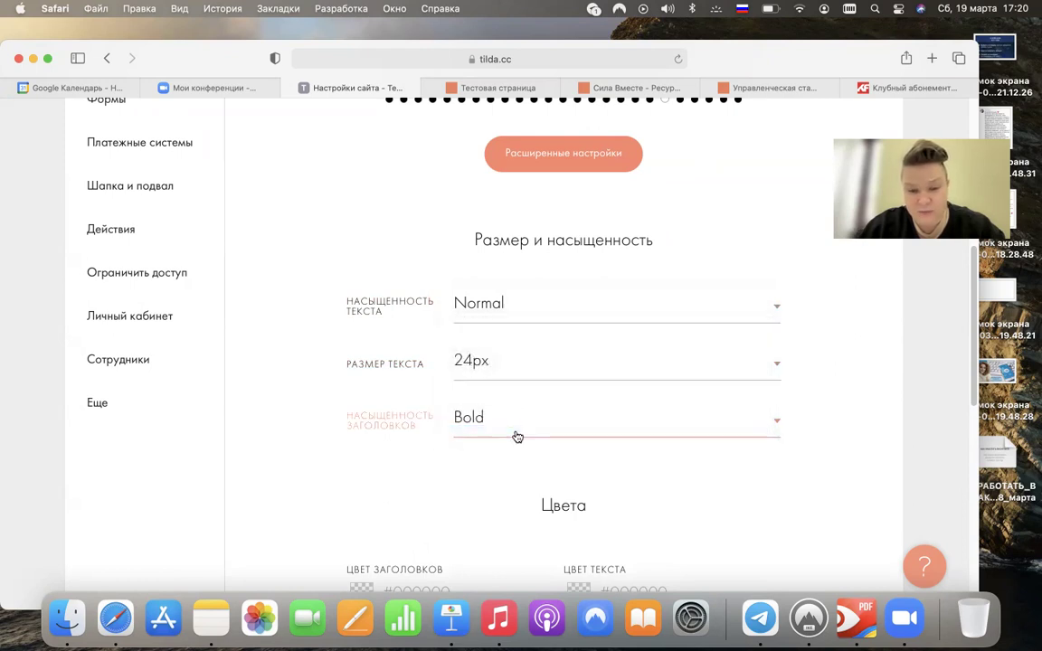
# - Colour headings red #d41e1e and body text black #000000
pyautogui.scroll(-5, 507, 435)
pyautogui.scroll(-3, 492, 434)
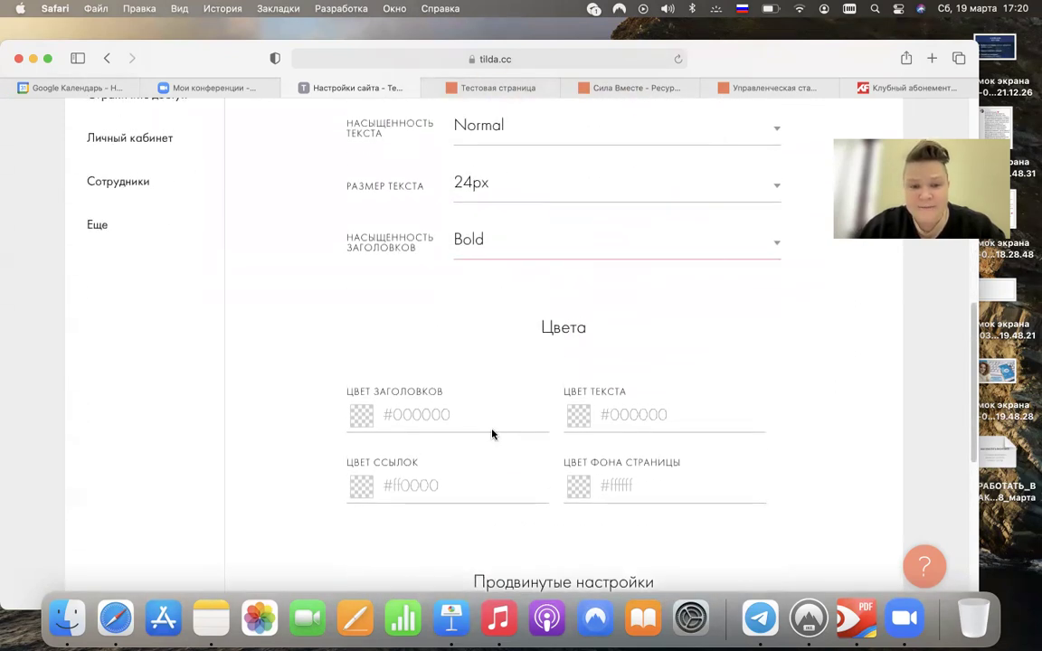
pyautogui.click(440, 340)
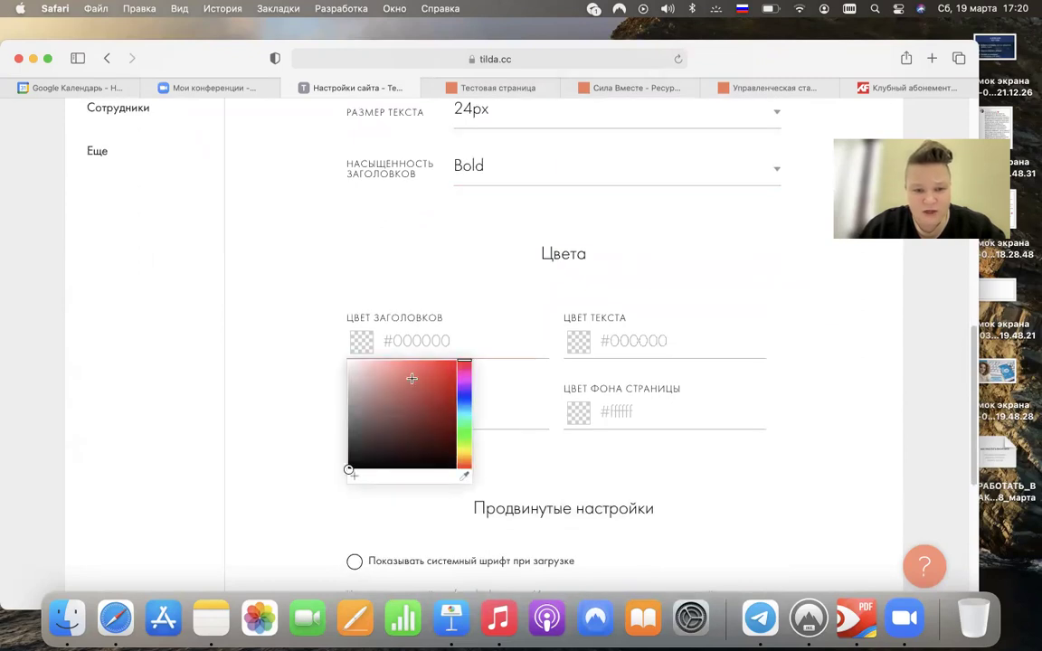
pyautogui.click(440, 378)
pyautogui.click(681, 338)
pyautogui.click(623, 409)
pyautogui.click(674, 471)
pyautogui.click(860, 396)
# - Make links green #0e8038 and the background white #ffffff, then save the settings
pyautogui.click(402, 411)
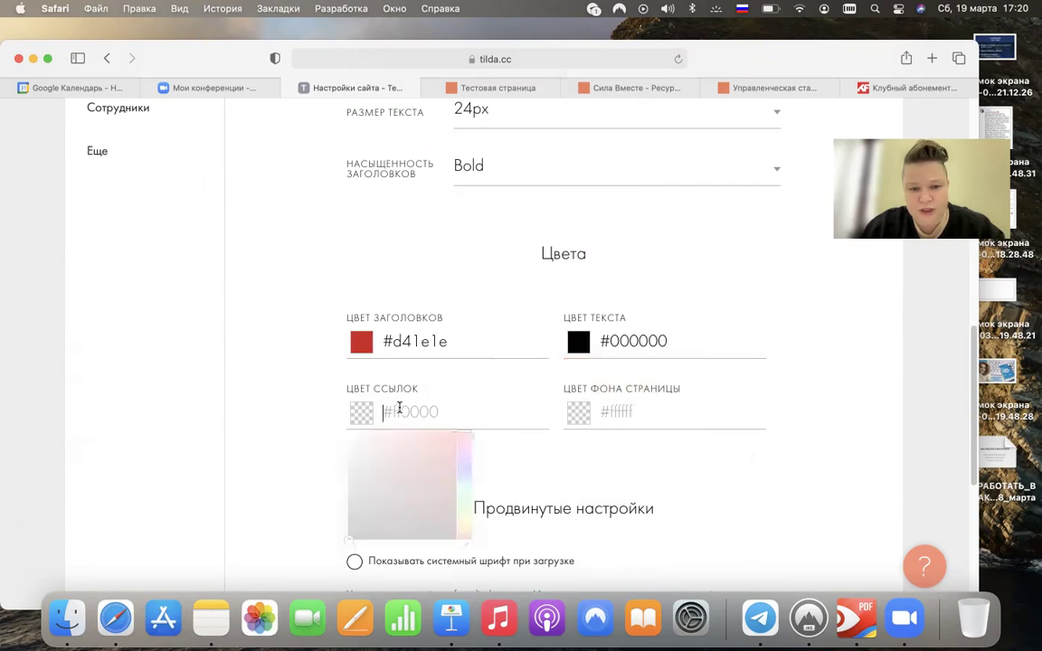
pyautogui.moveTo(461, 468); pyautogui.dragTo(444, 486)
pyautogui.click(730, 481)
pyautogui.click(671, 413)
pyautogui.click(572, 438)
pyautogui.click(566, 434)
pyautogui.click(838, 400)
pyautogui.scroll(-5, 837, 399)
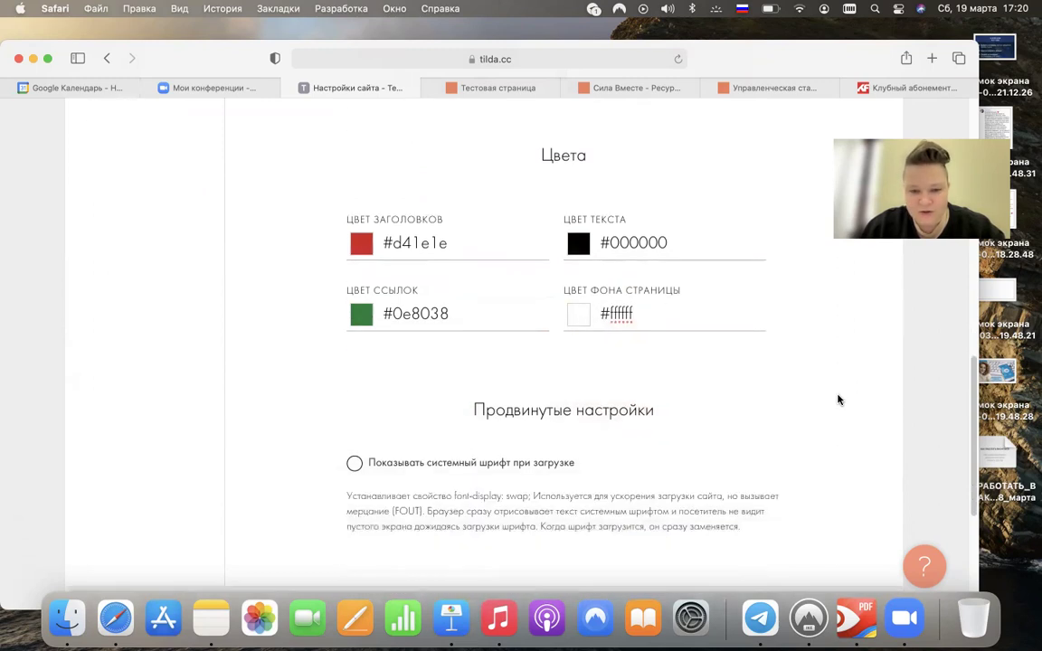
pyautogui.scroll(15, 837, 400)
pyautogui.scroll(5, 837, 398)
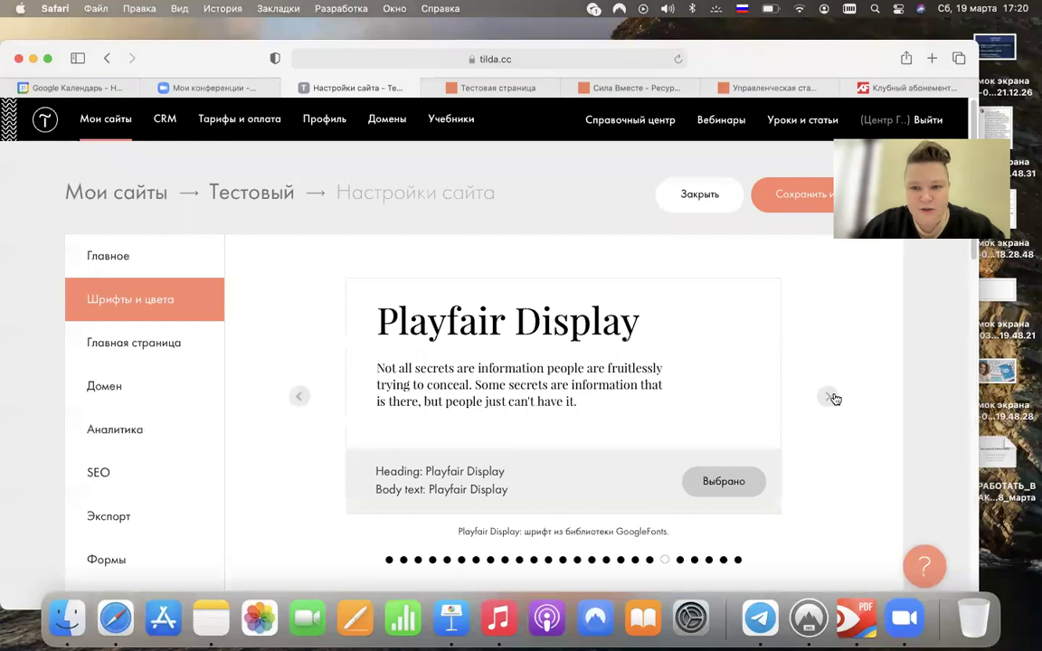
pyautogui.click(804, 203)
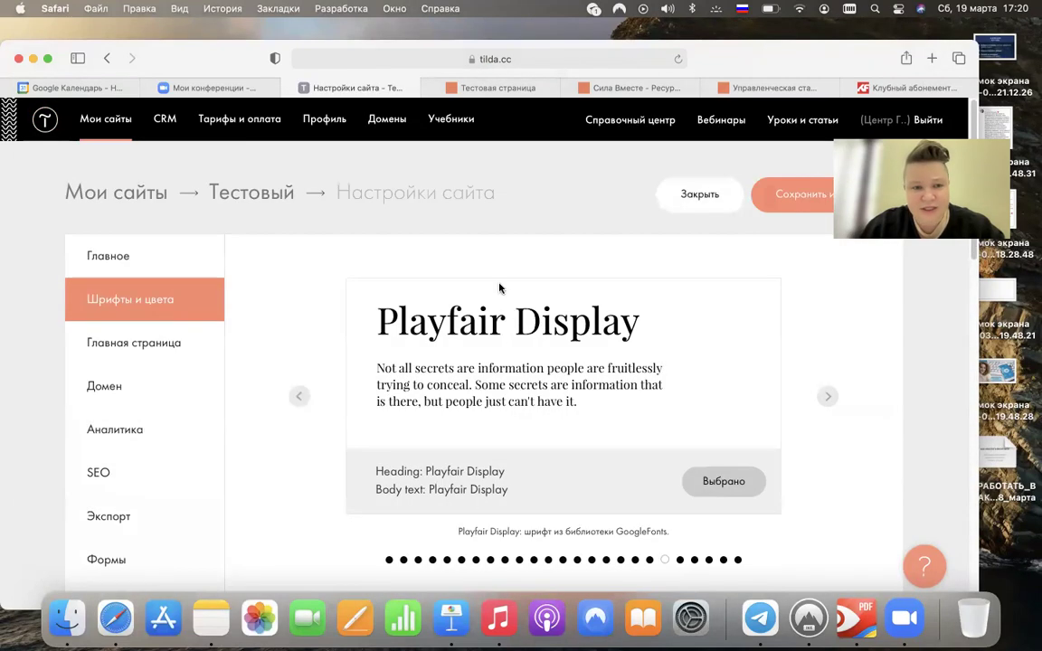
# - Publish all pages of the Тестовый site and open its public link
pyautogui.click(699, 205)
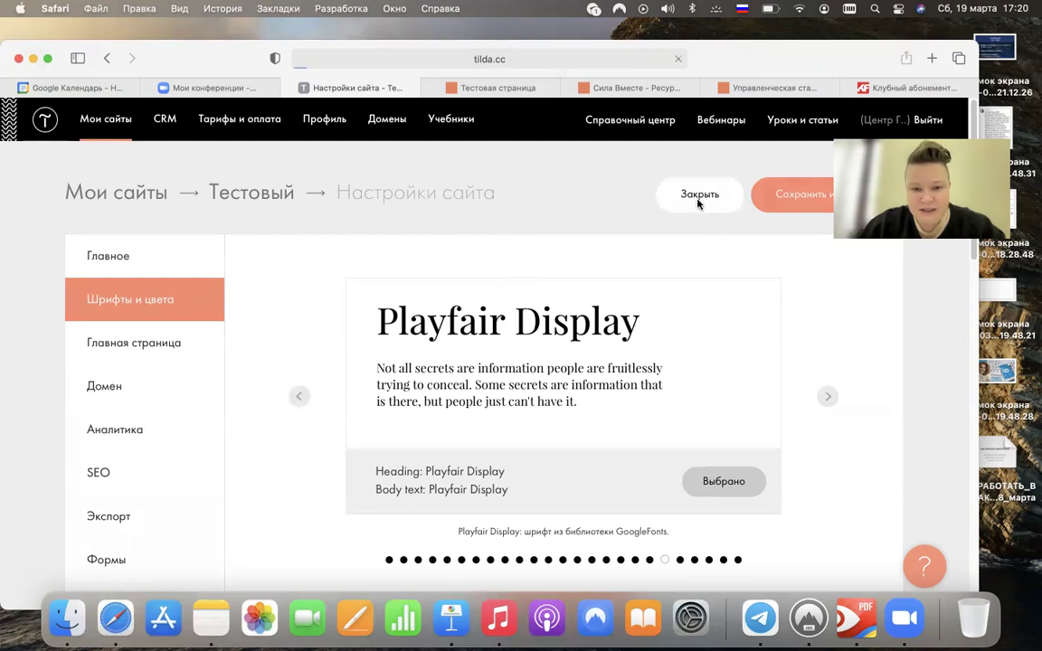
pyautogui.click(700, 430)
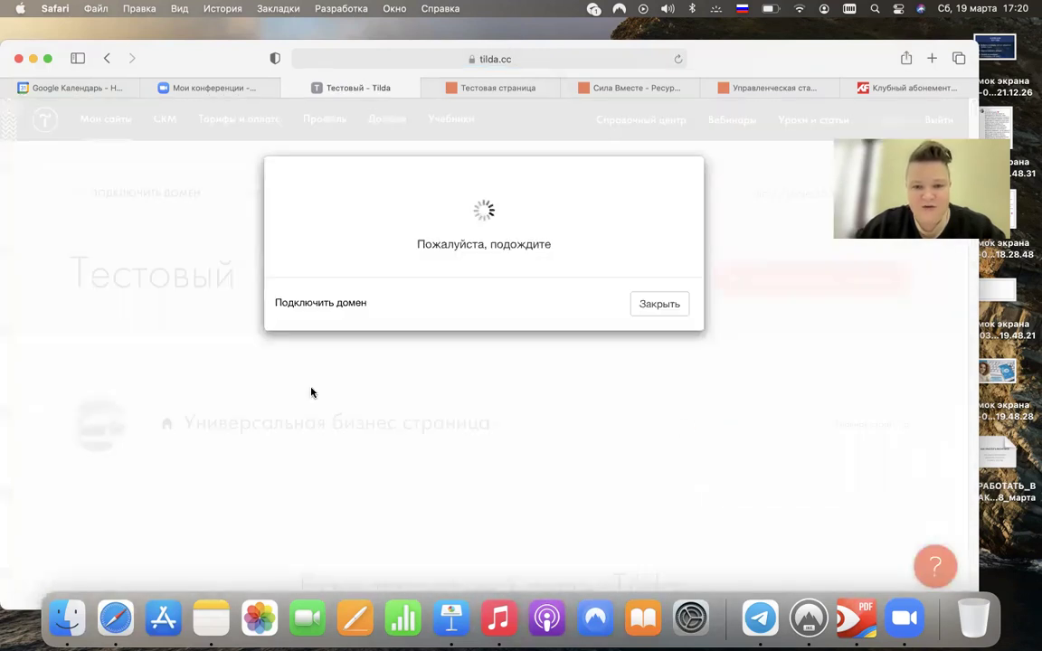
pyautogui.click(496, 291)
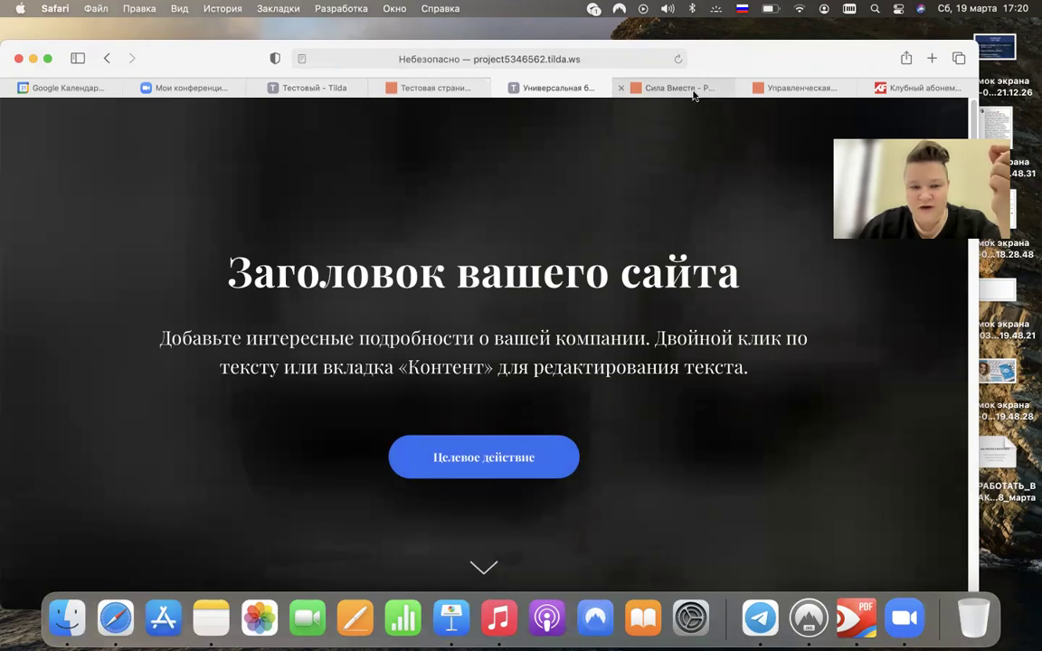
# - Compare the published Tilda page with the silavmeste.ru example, then return to the Tilda dashboard
pyautogui.click(419, 87)
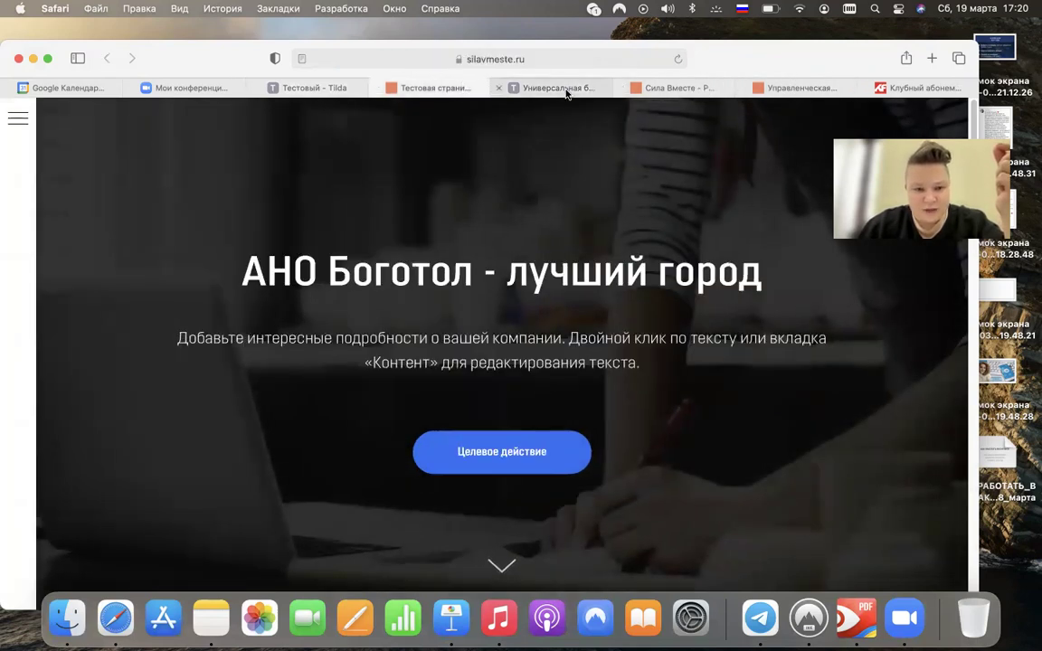
pyautogui.click(566, 89)
pyautogui.click(425, 88)
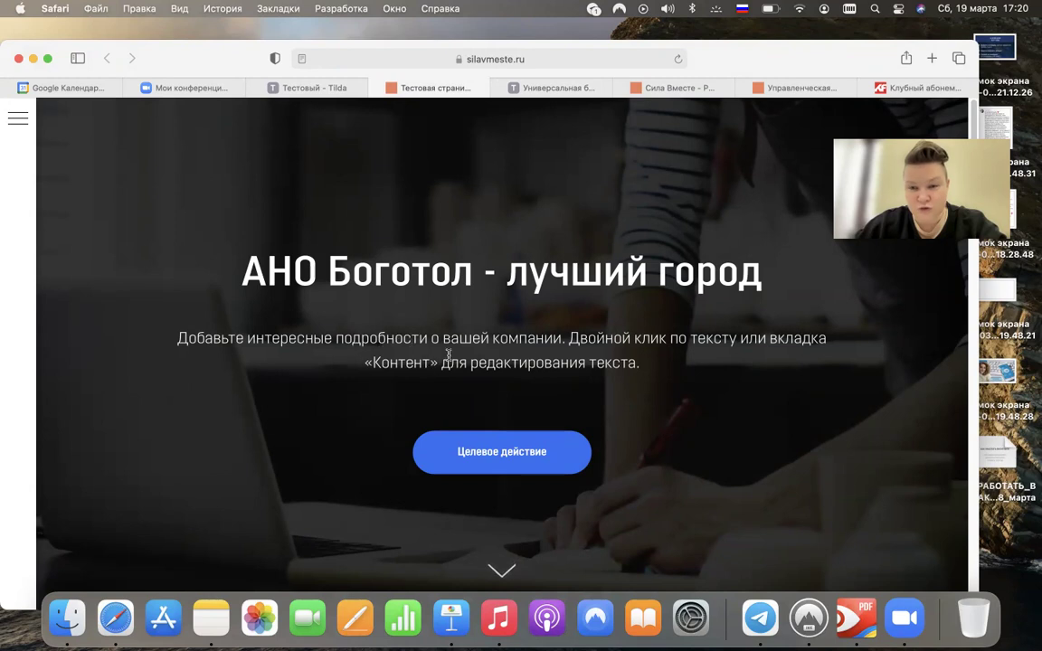
pyautogui.click(570, 88)
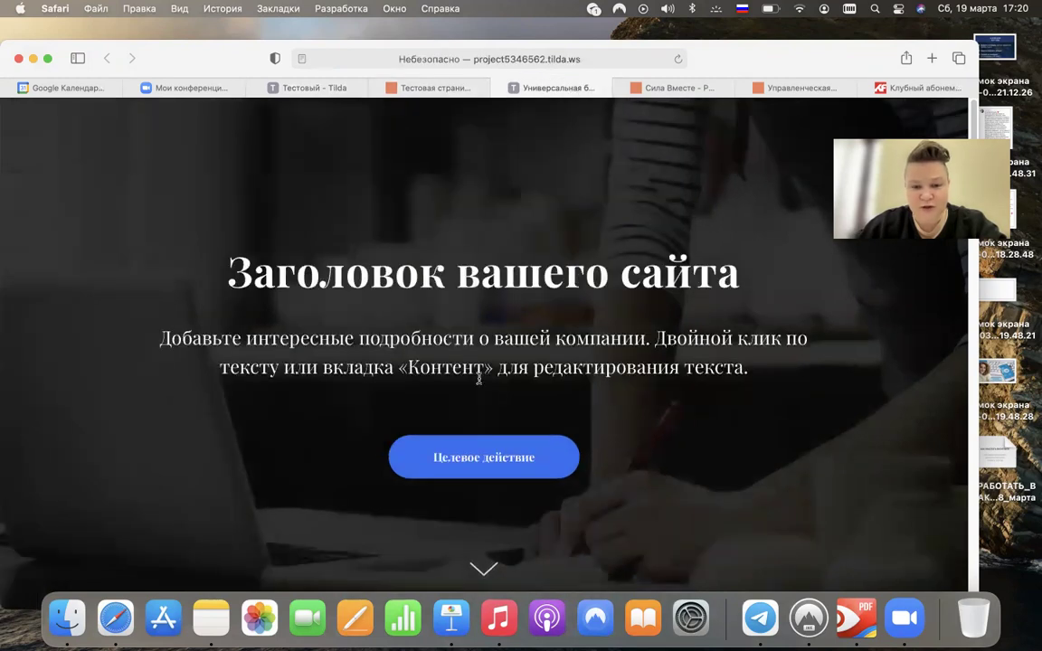
pyautogui.click(451, 90)
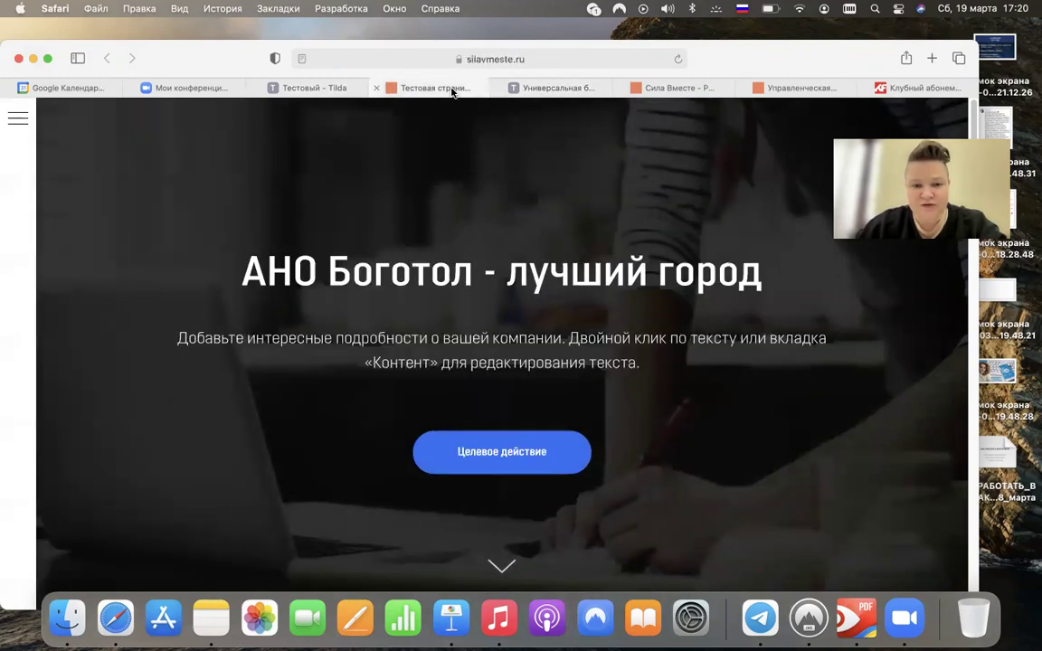
pyautogui.click(539, 90)
pyautogui.click(460, 88)
pyautogui.click(561, 89)
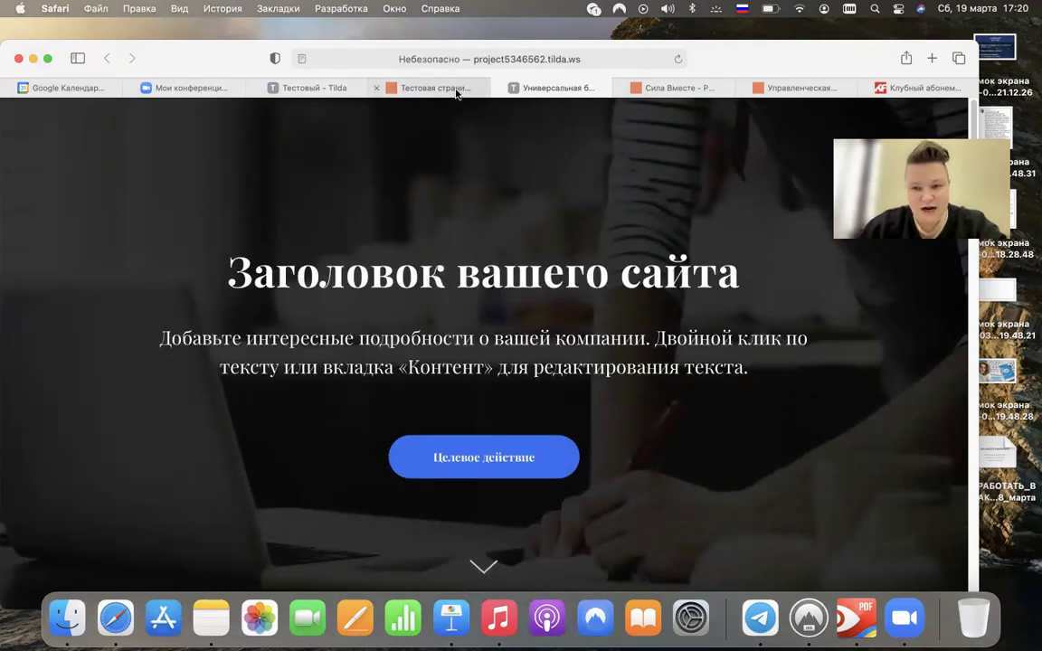
pyautogui.moveTo(457, 93)
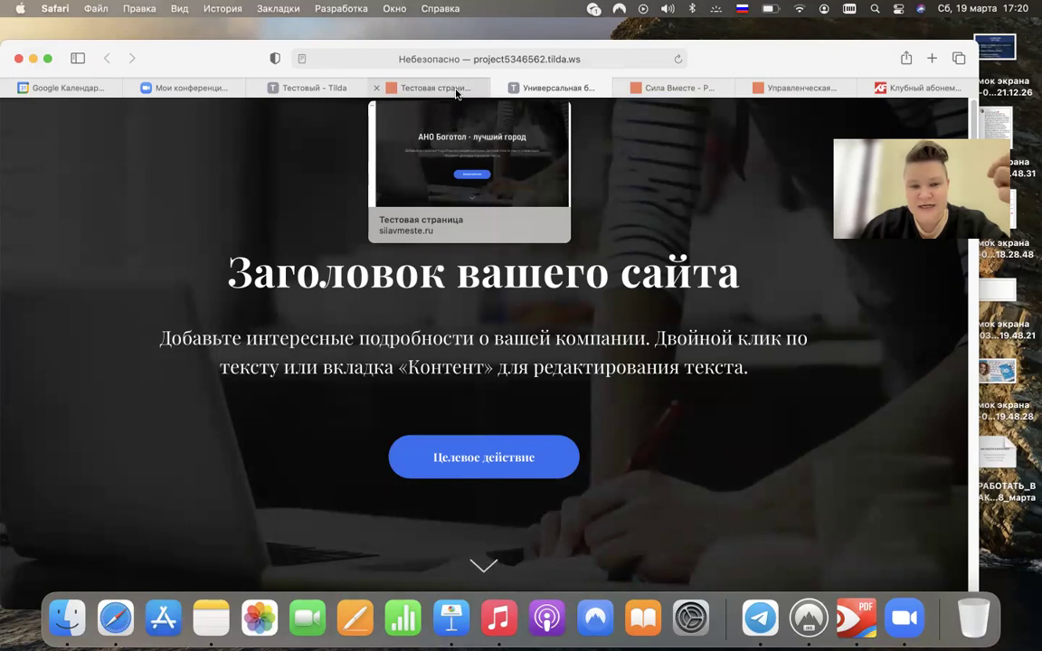
pyautogui.click(457, 92)
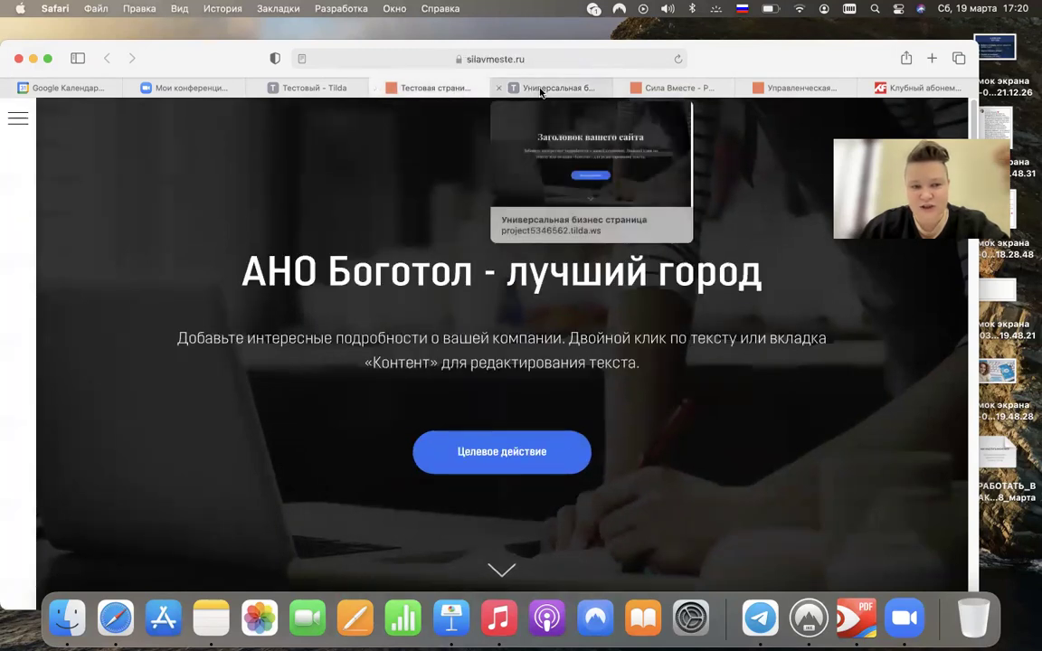
pyautogui.click(538, 94)
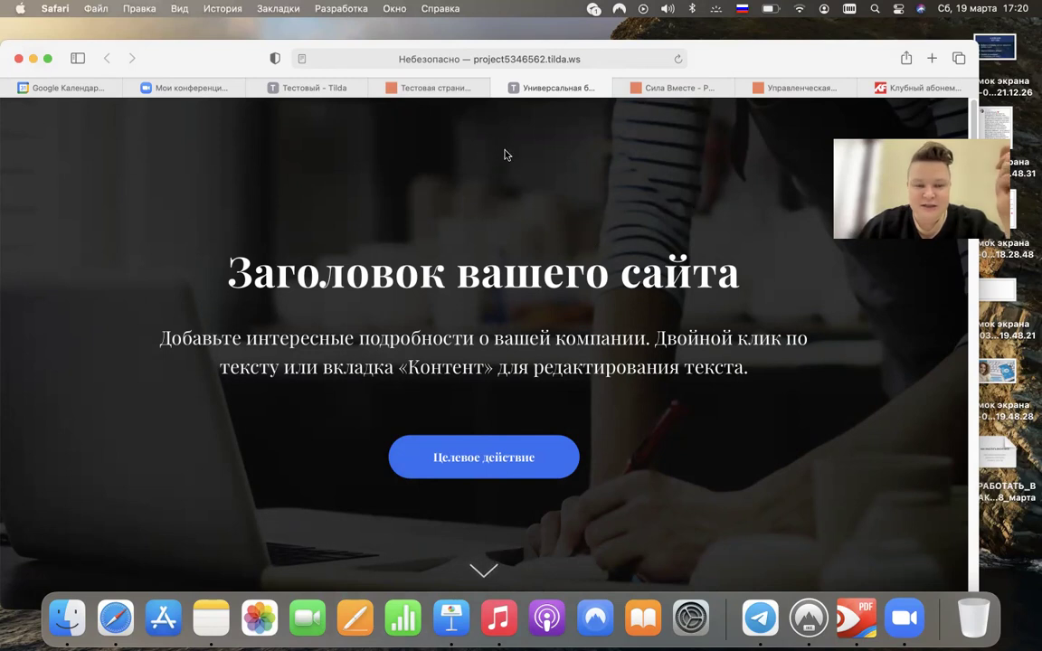
pyautogui.click(340, 89)
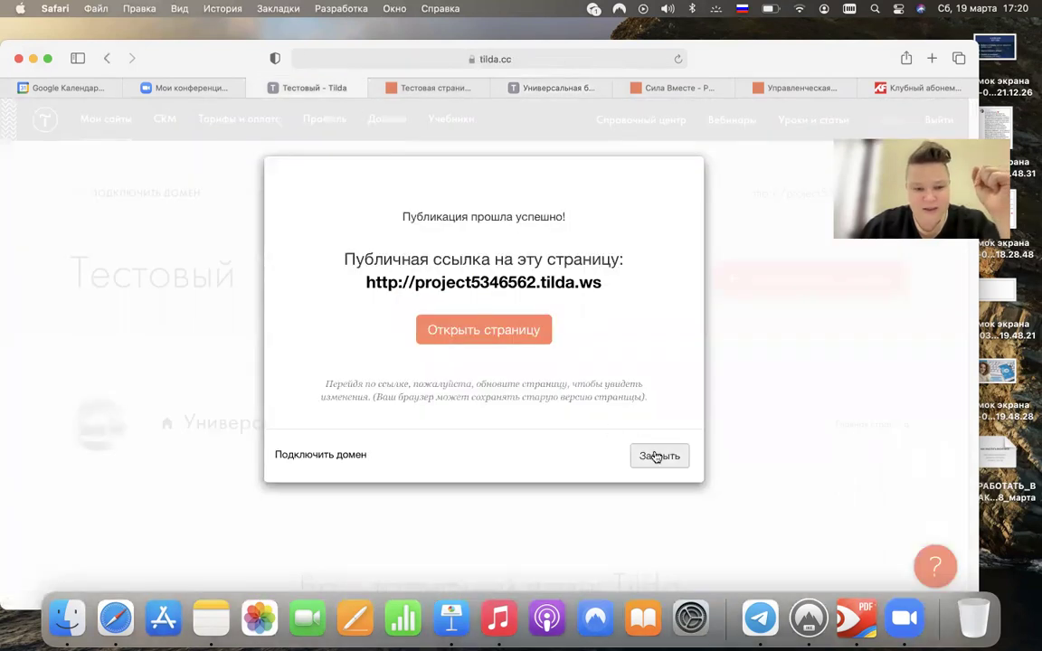
# - Create a new blank page and add a TL01 headline block from the Заголовок category
pyautogui.click(658, 456)
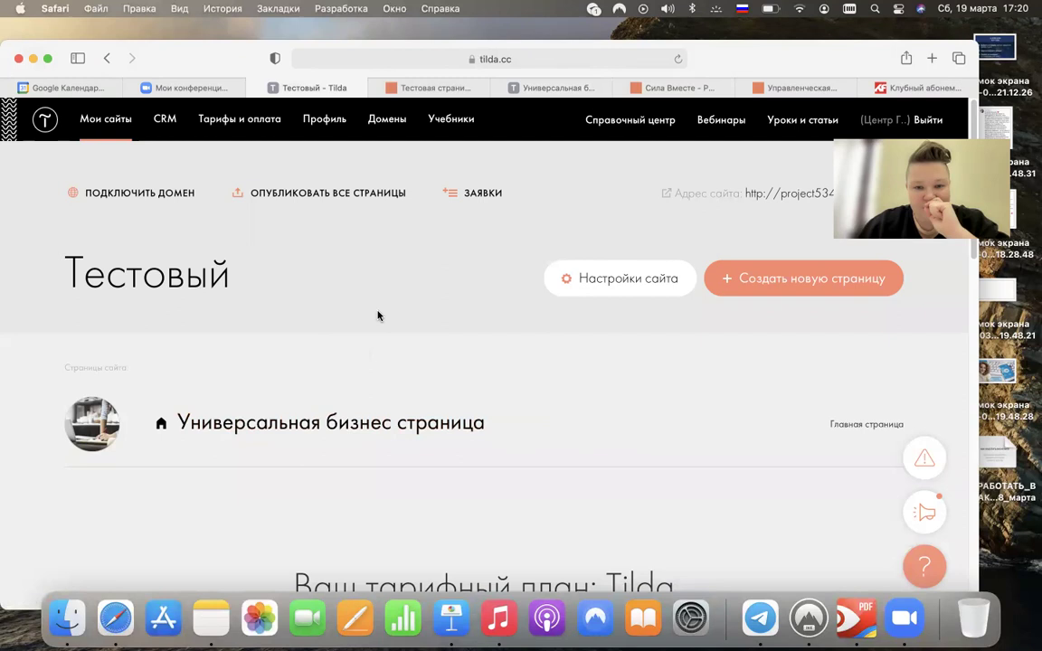
pyautogui.click(737, 278)
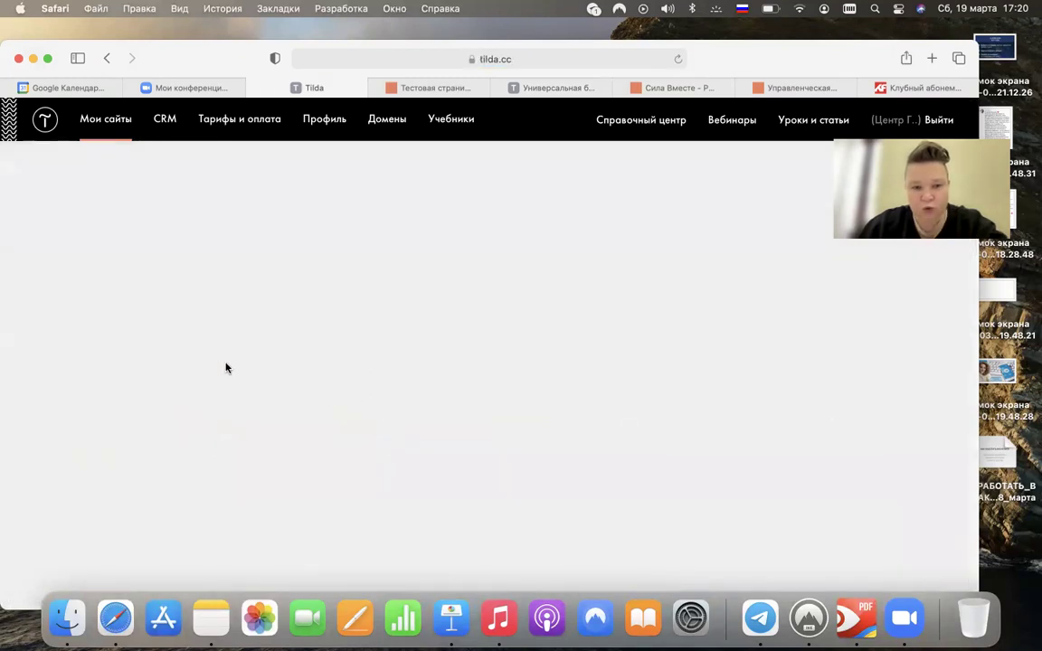
pyautogui.click(198, 484)
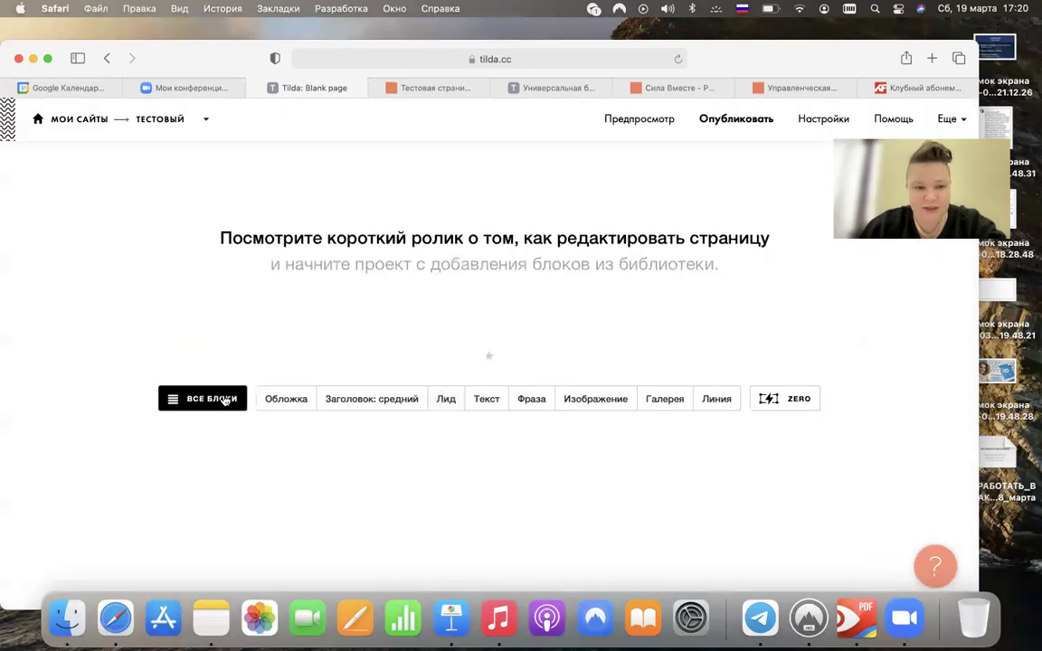
pyautogui.click(205, 397)
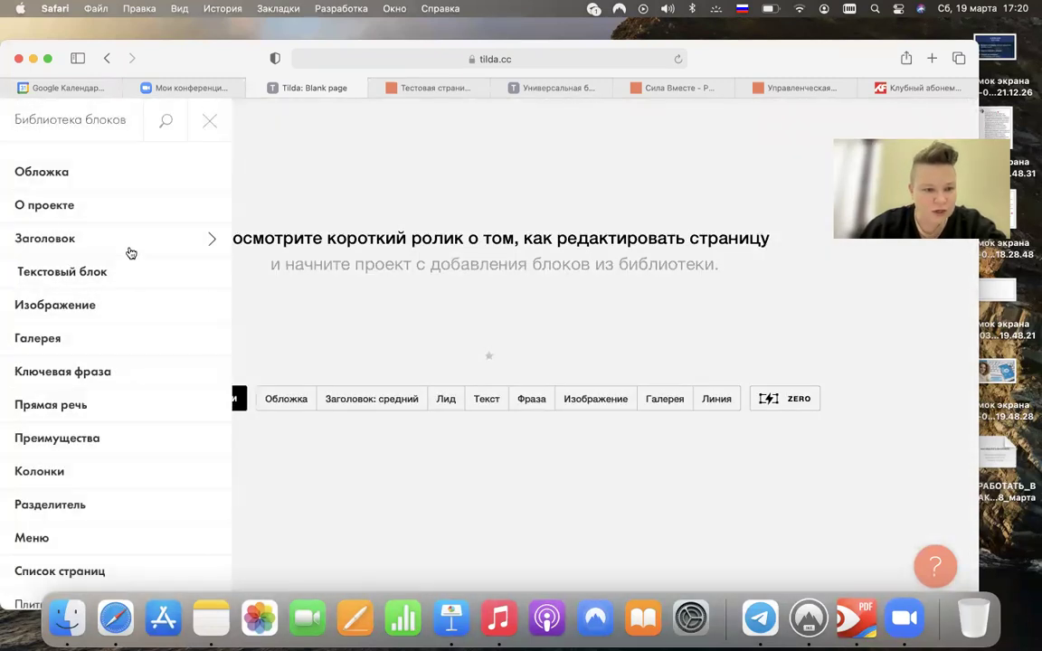
pyautogui.click(507, 398)
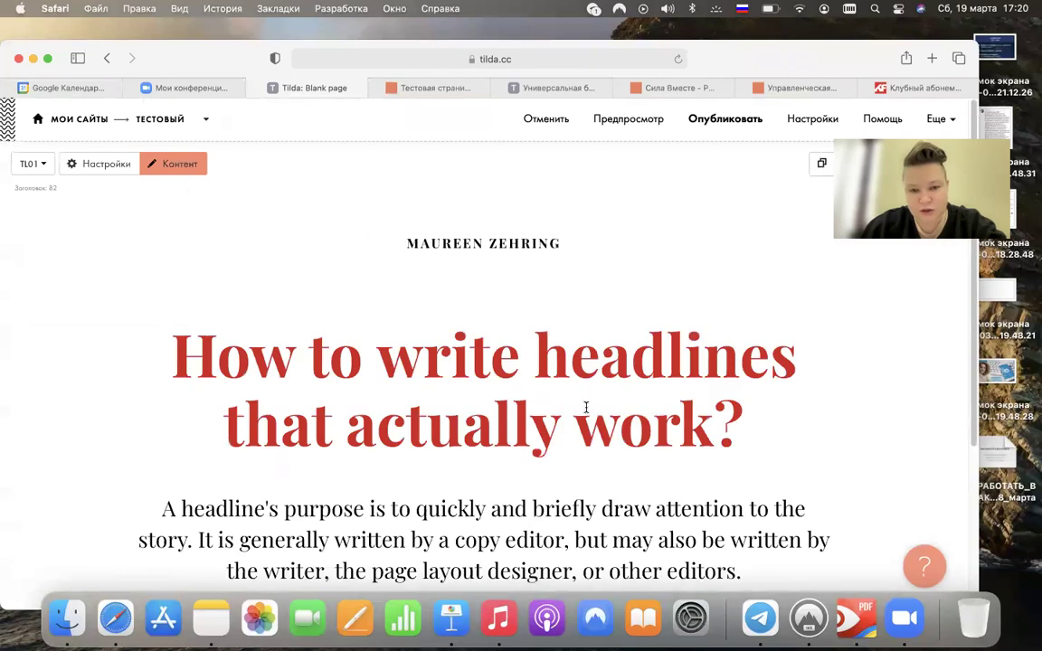
# - Check the paragraph's font size and place the caret after the word 'other'
pyautogui.scroll(-1, 592, 406)
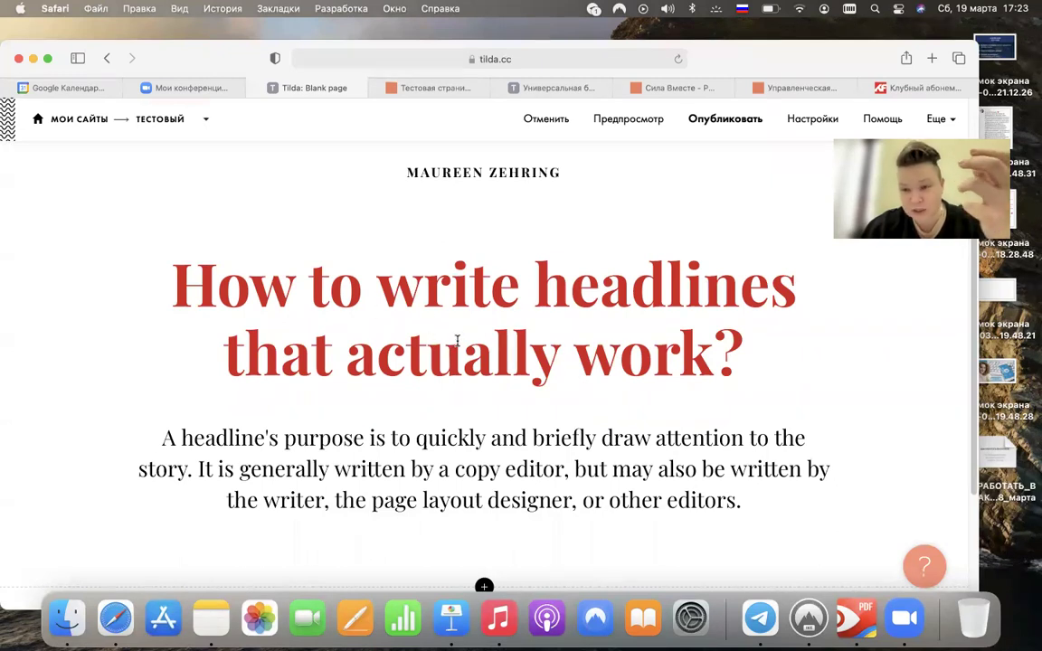
pyautogui.scroll(-4, 456, 340)
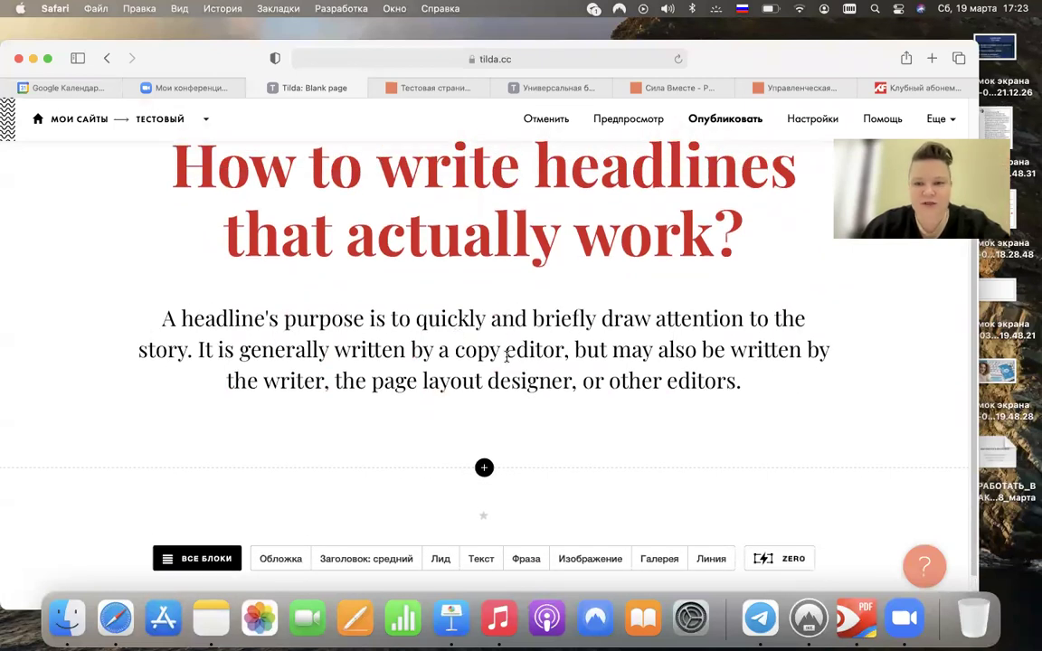
pyautogui.doubleClick(507, 356)
pyautogui.click(380, 118)
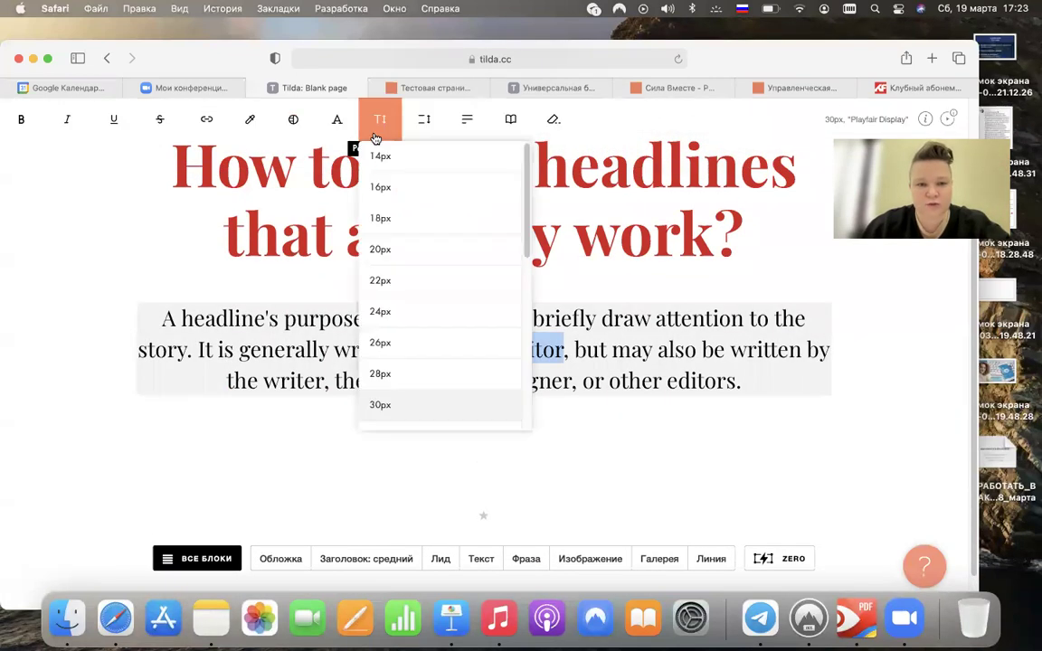
pyautogui.click(677, 237)
pyautogui.scroll(4, 673, 248)
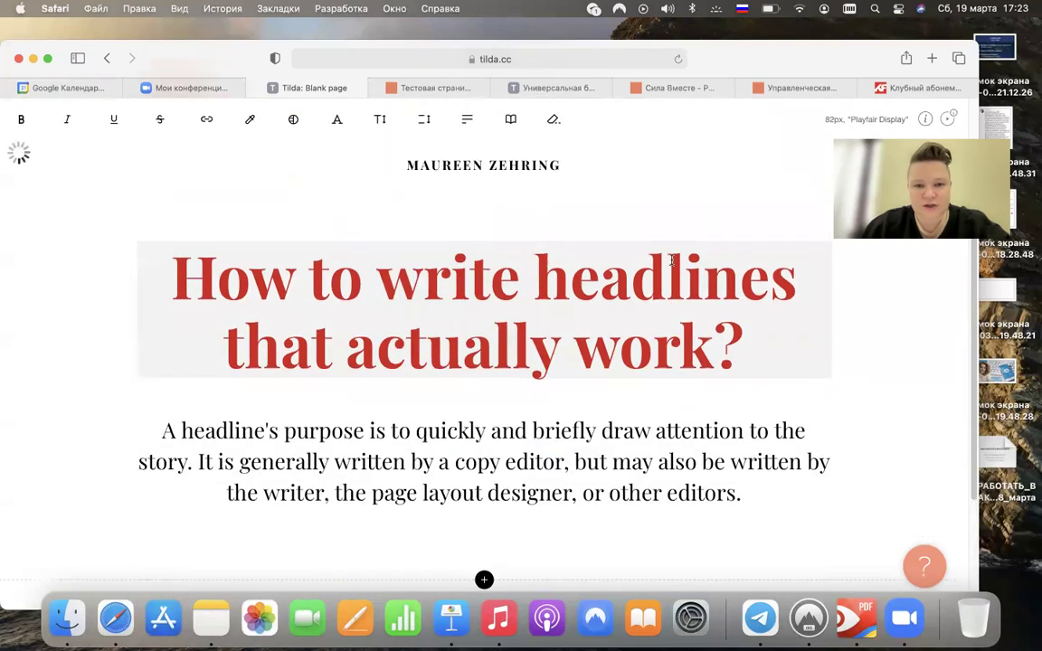
pyautogui.scroll(-5, 671, 259)
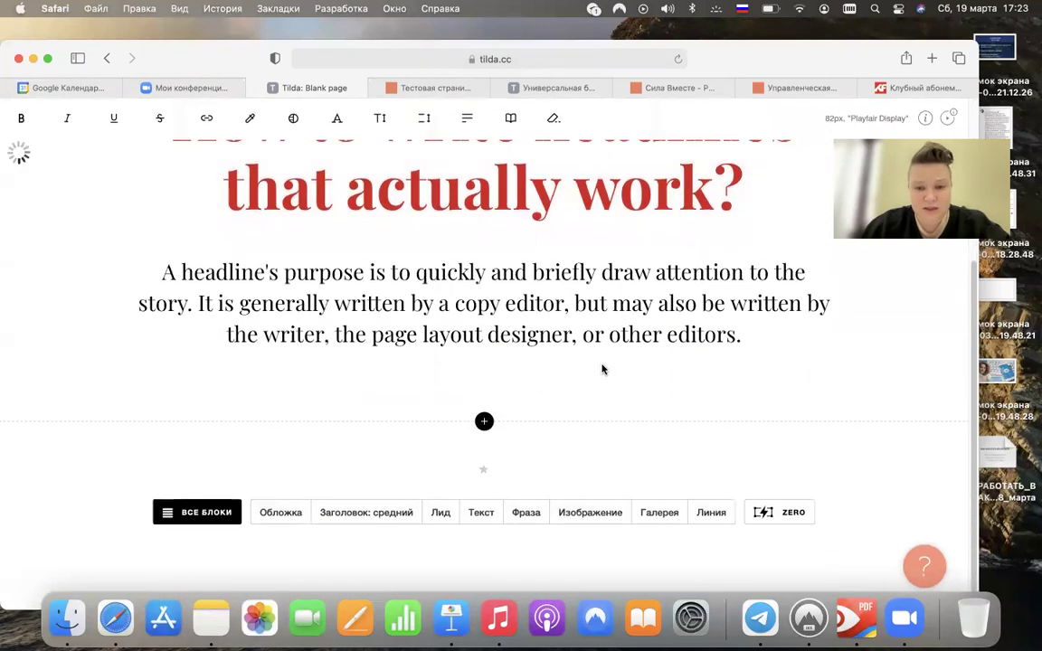
pyautogui.click(644, 335)
pyautogui.click(649, 335)
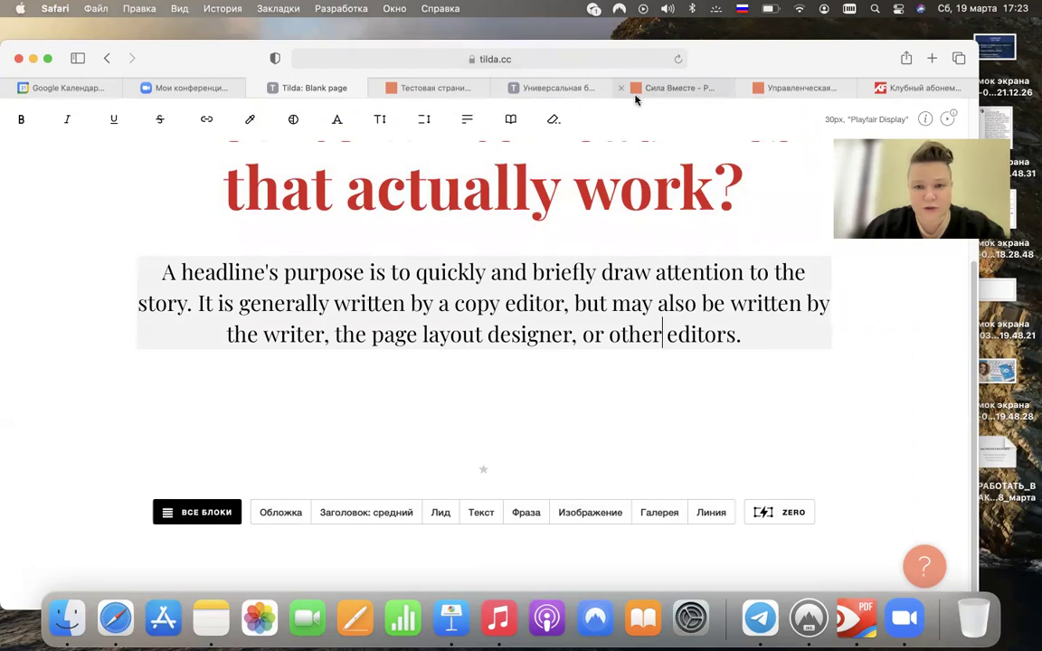
# - Copy the silavmeste.ru address from its tab and return to the Tilda editor
pyautogui.moveTo(880, 56); pyautogui.dragTo(880, 95)
pyautogui.click(674, 127)
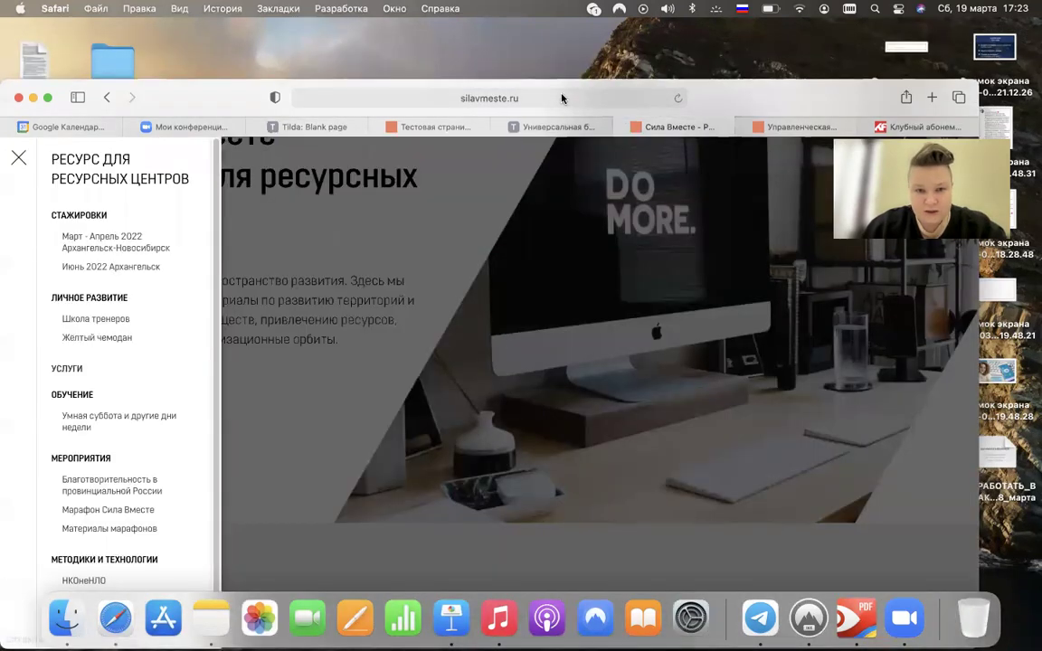
pyautogui.click(669, 95)
pyautogui.moveTo(366, 90); pyautogui.dragTo(365, 59)
pyautogui.click(314, 95)
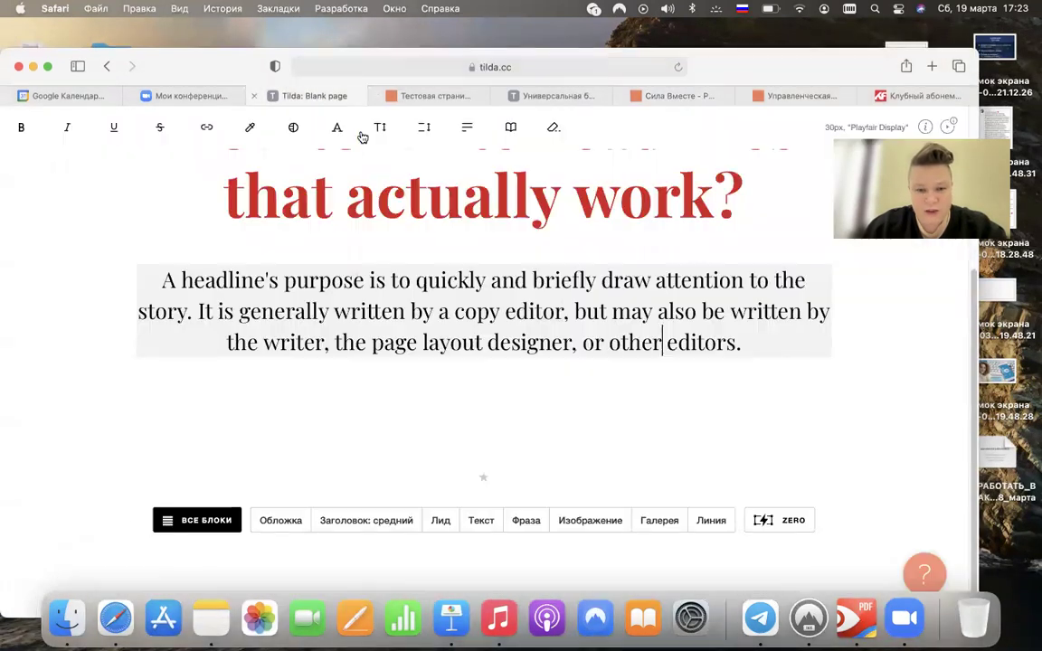
pyautogui.click(500, 342)
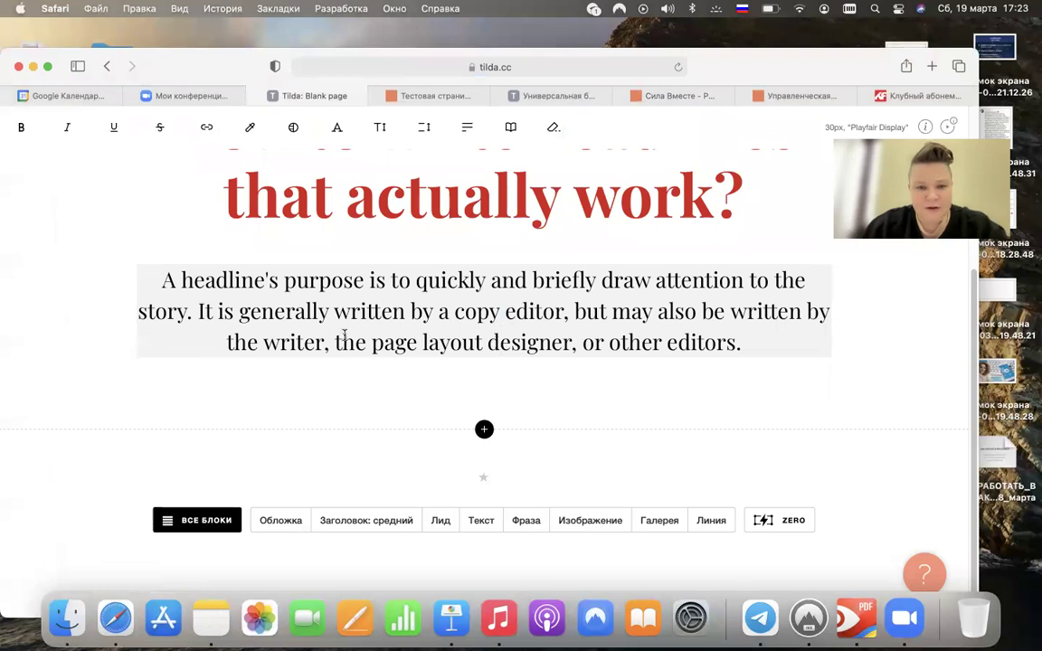
pyautogui.moveTo(337, 342); pyautogui.dragTo(572, 345)
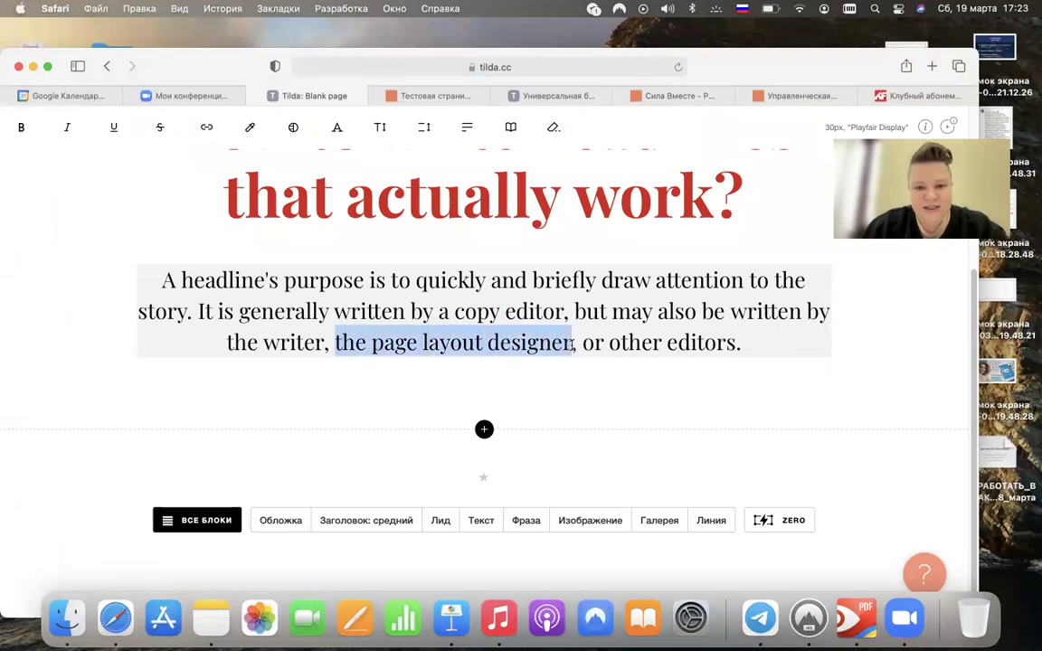
pyautogui.click(214, 136)
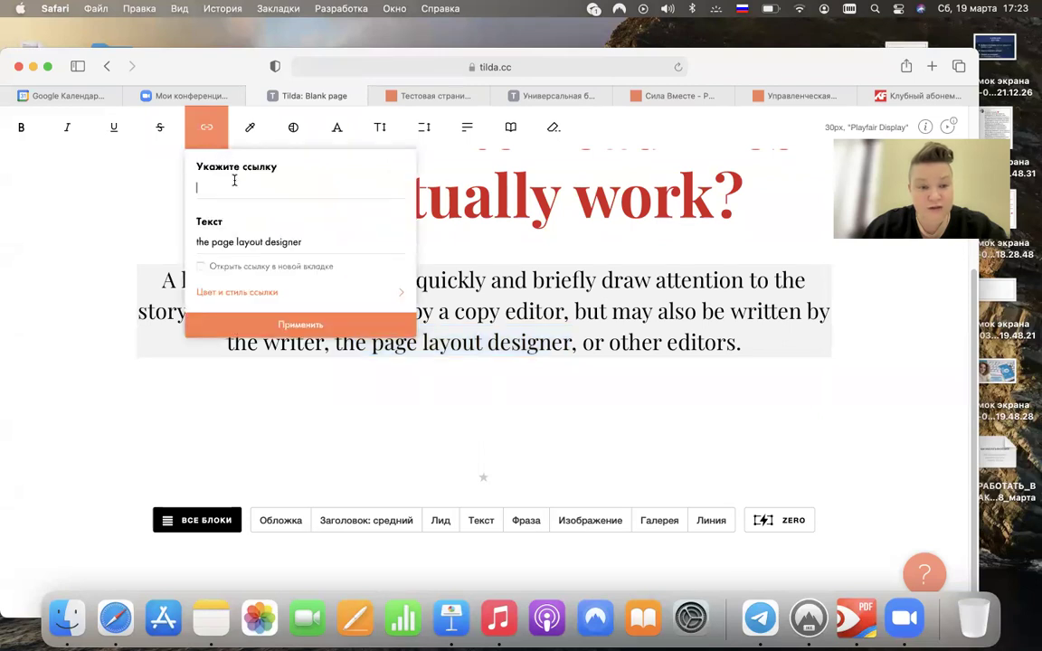
pyautogui.write('https://tildamade.io')
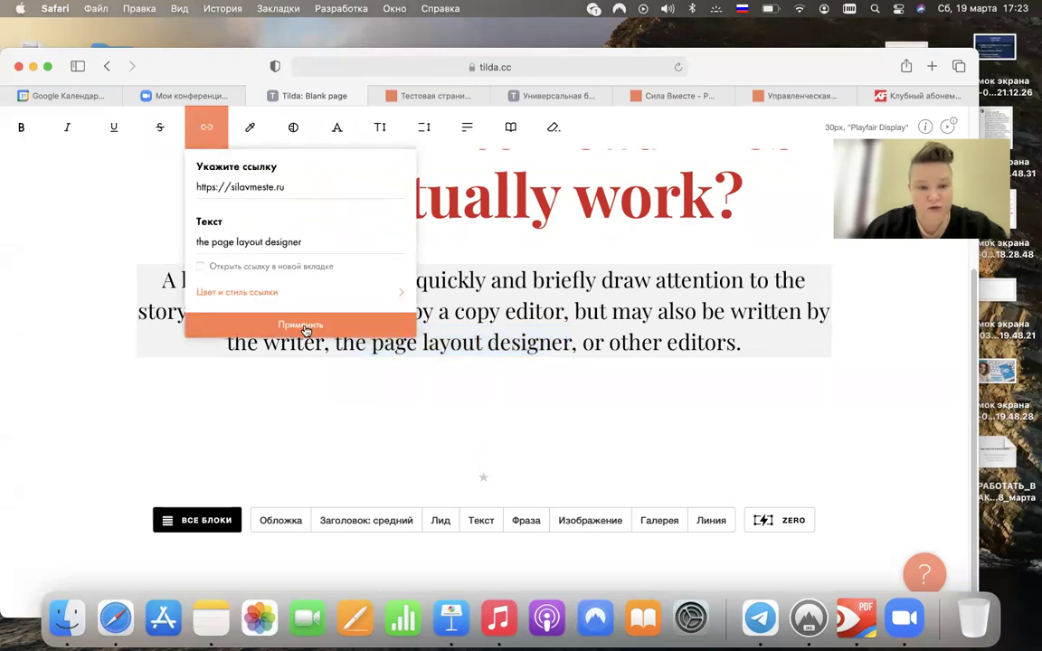
pyautogui.click(301, 324)
pyautogui.click(643, 395)
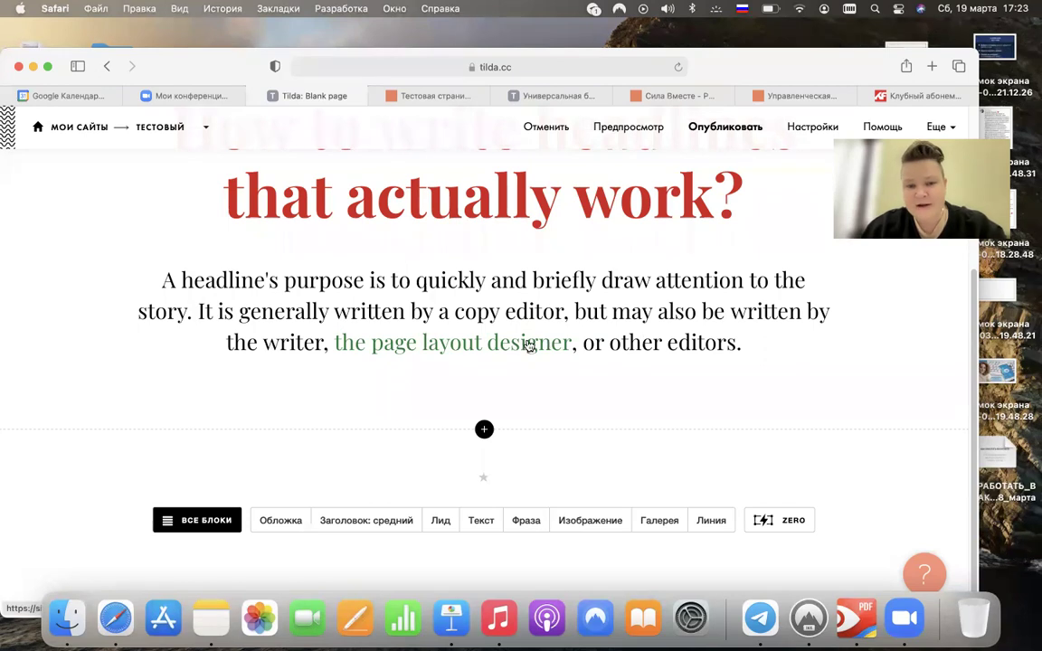
pyautogui.click(604, 338)
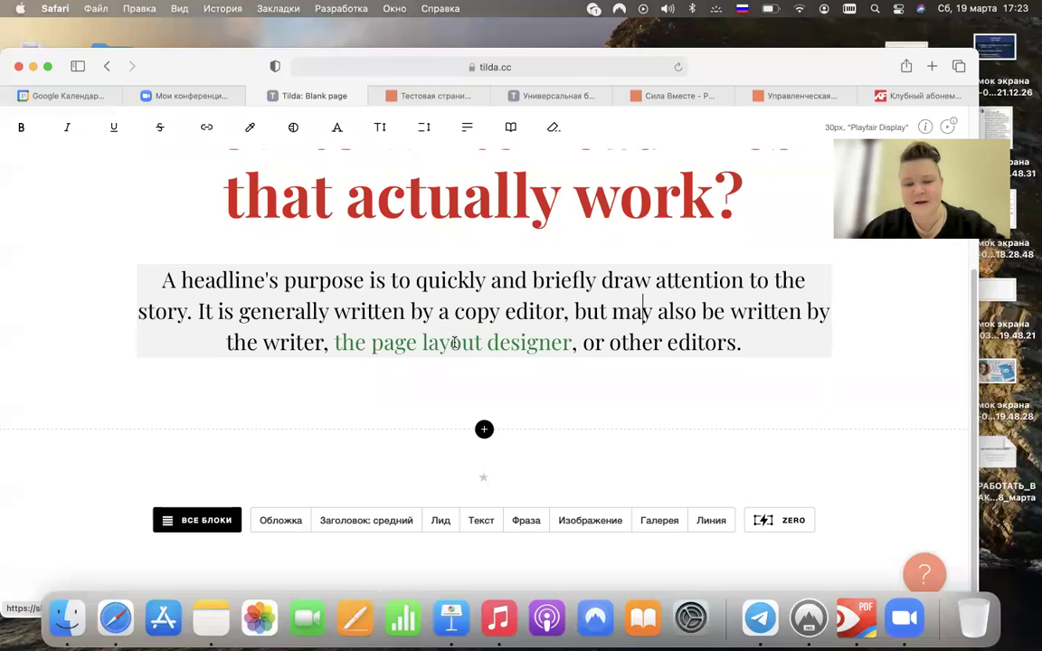
# - Recolour the 'the page layout designer' link to dark blue #1616c7 in its link style settings
pyautogui.click(452, 342)
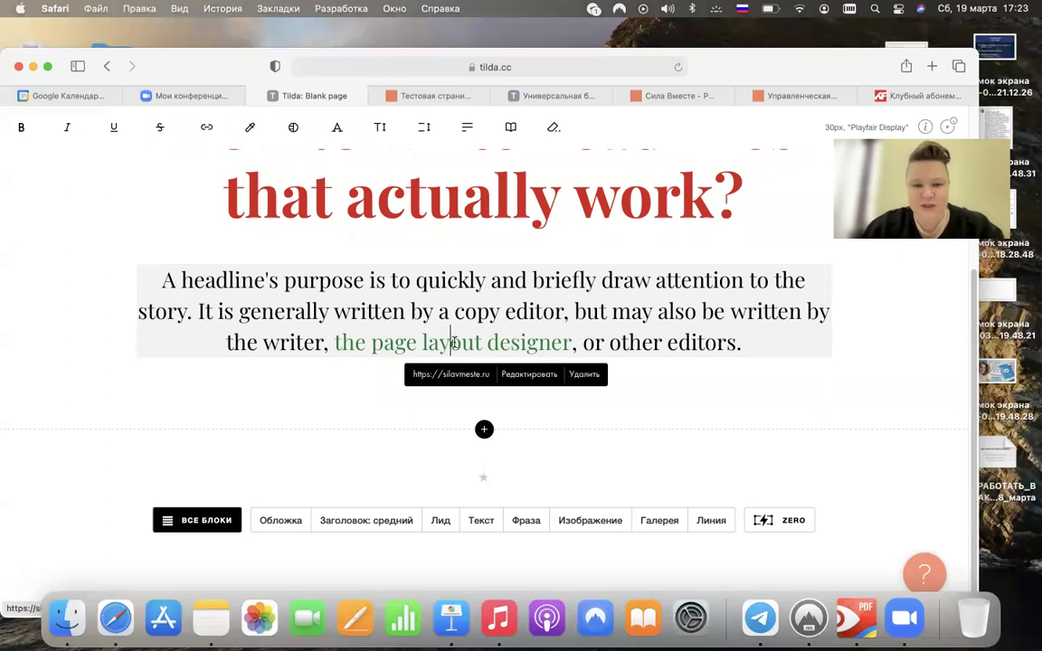
pyautogui.click(524, 375)
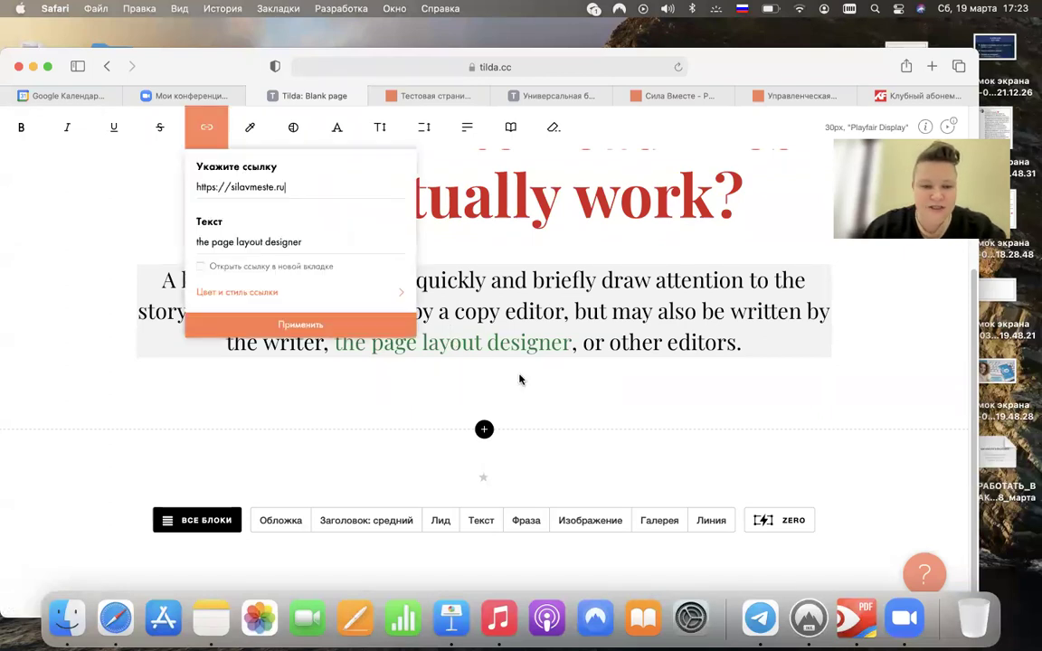
pyautogui.click(255, 294)
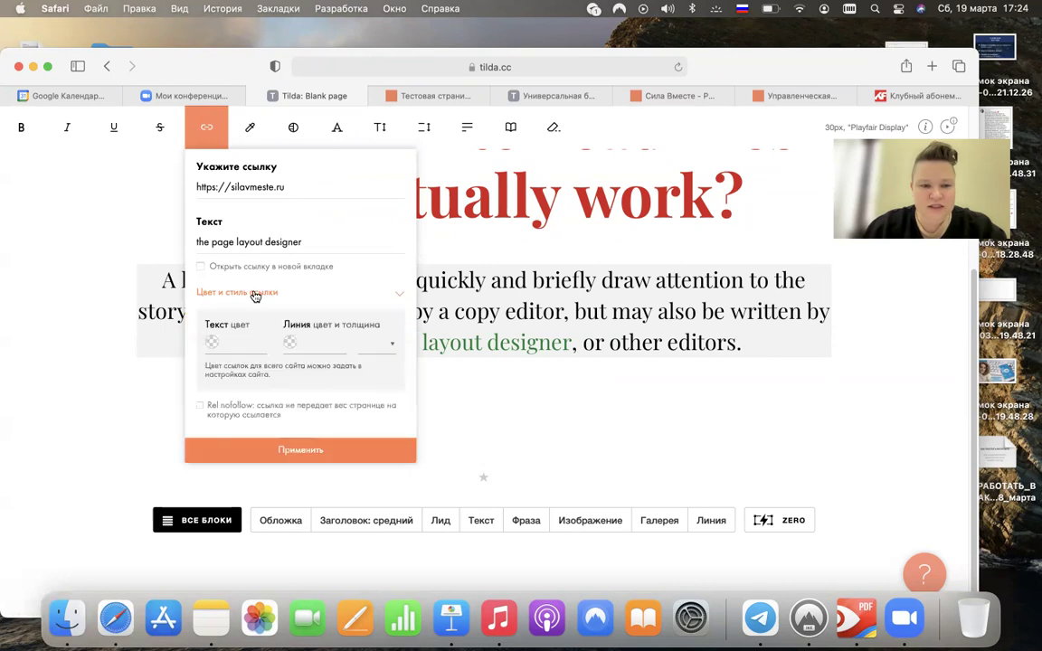
pyautogui.click(238, 343)
pyautogui.click(323, 387)
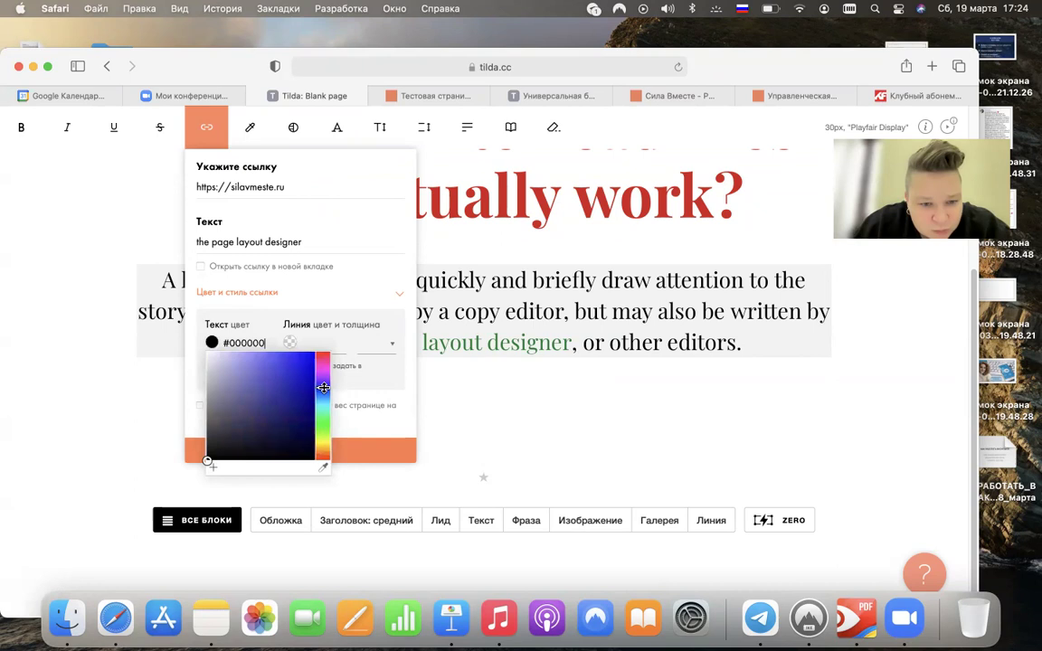
pyautogui.click(303, 375)
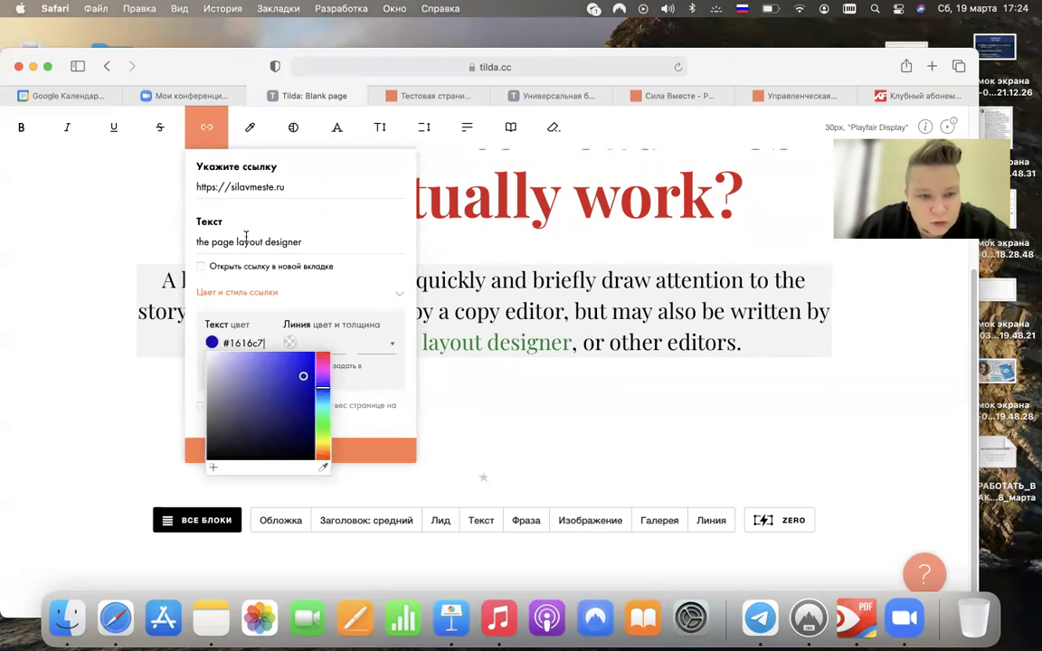
pyautogui.click(403, 426)
pyautogui.click(306, 448)
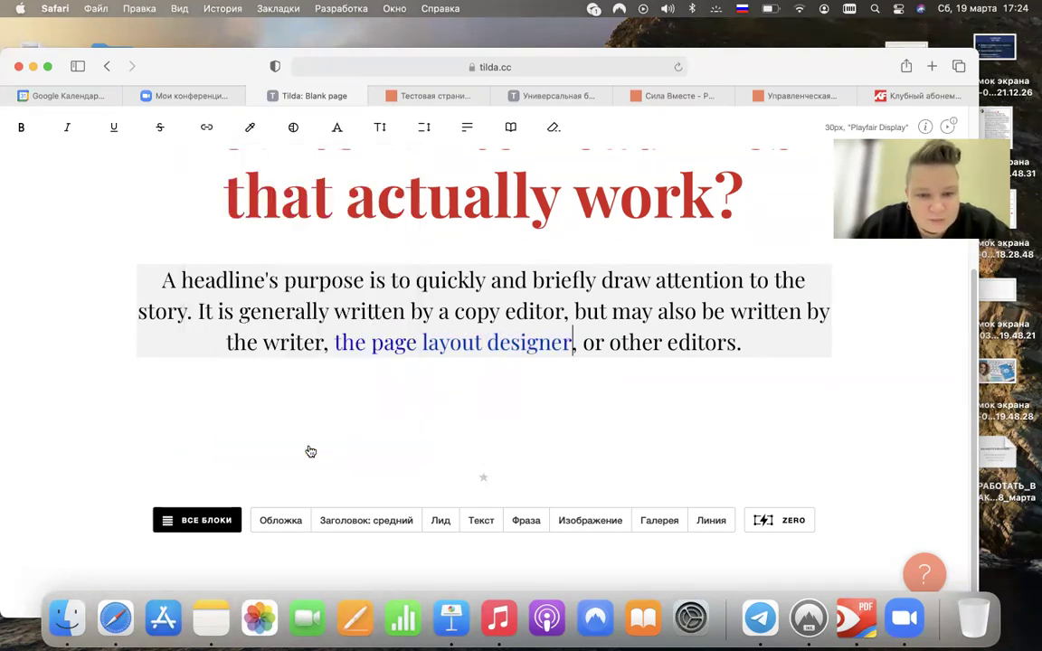
pyautogui.scroll(2, 663, 309)
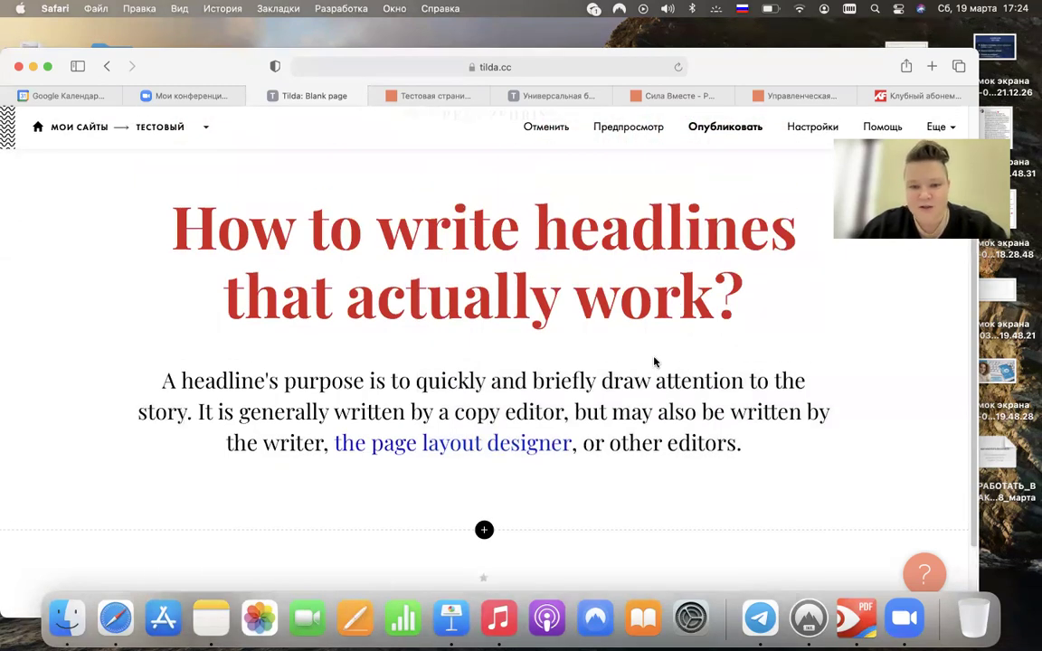
# - Publish the Blank page, open it live, and test its blue link to silavmeste.ru
pyautogui.click(720, 129)
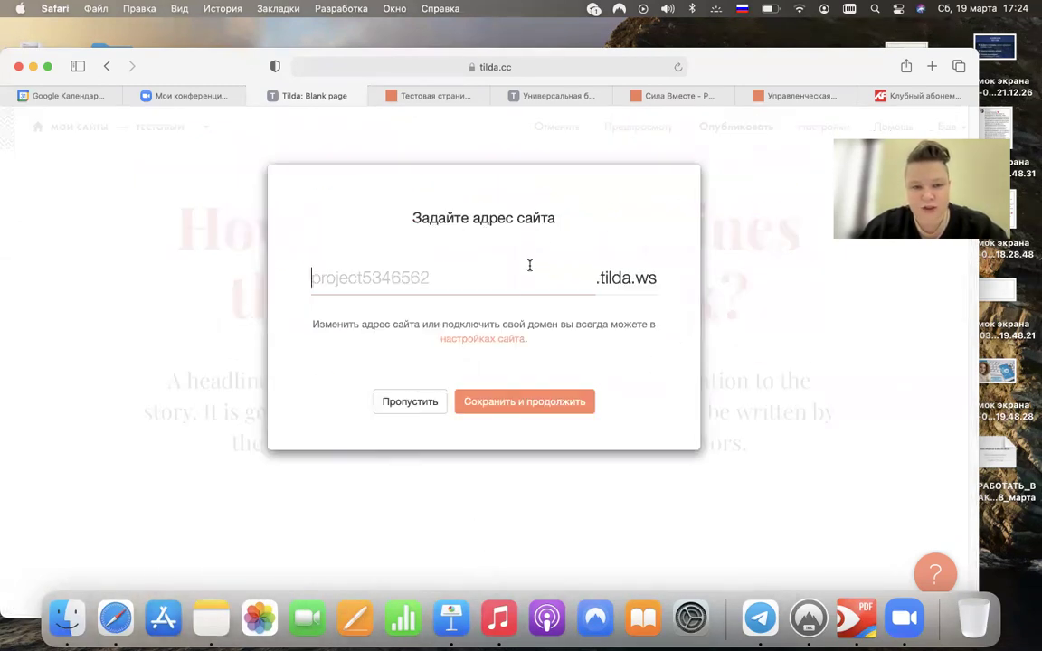
pyautogui.click(514, 404)
pyautogui.click(547, 405)
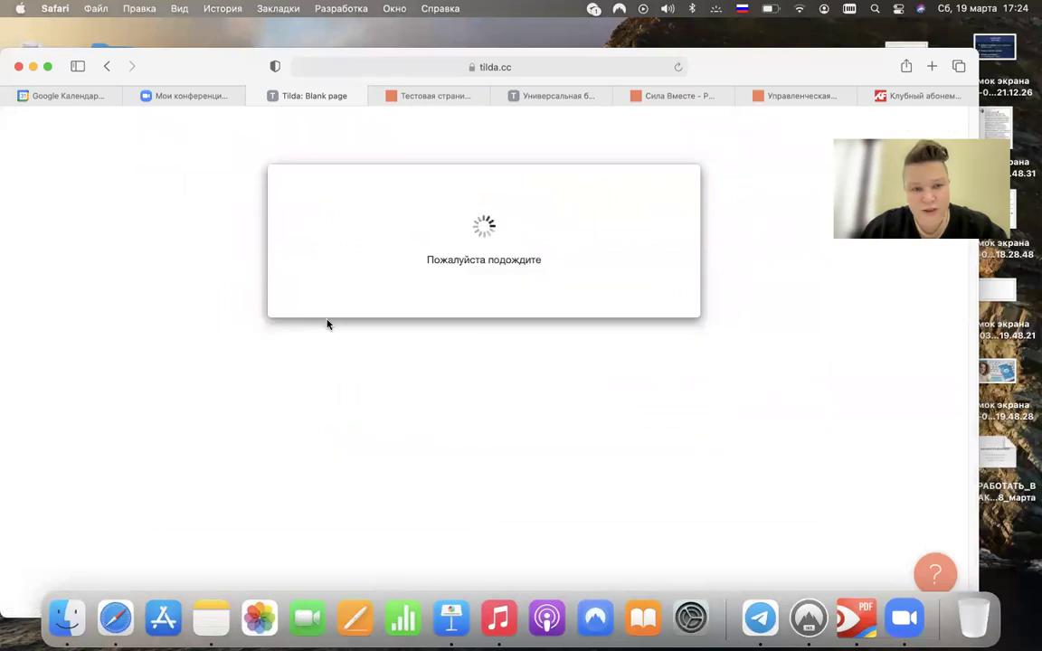
pyautogui.click(413, 289)
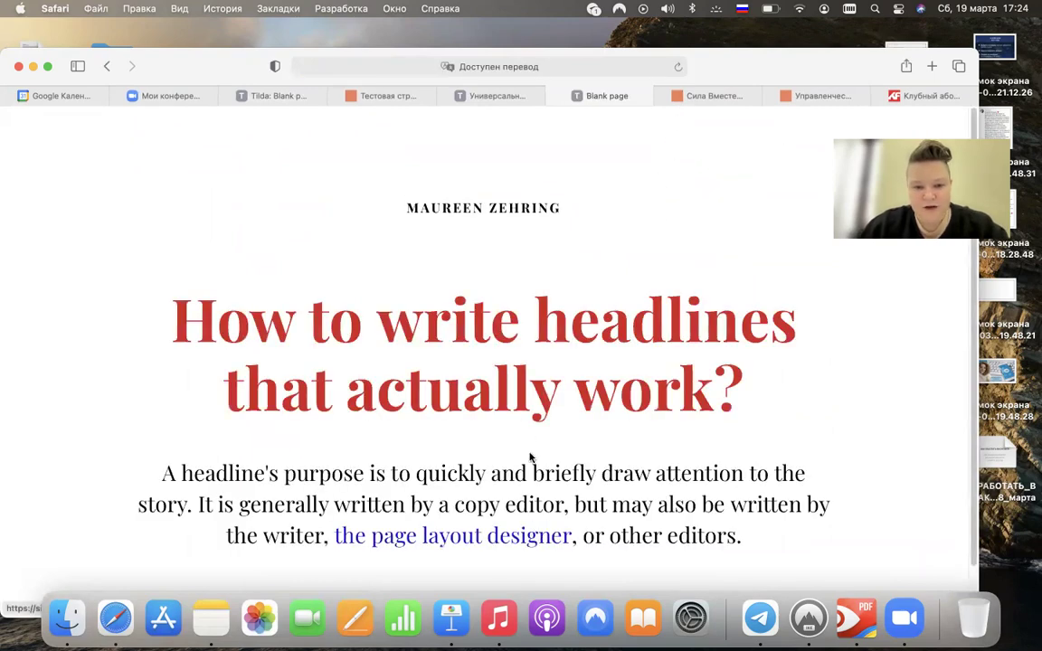
pyautogui.click(509, 538)
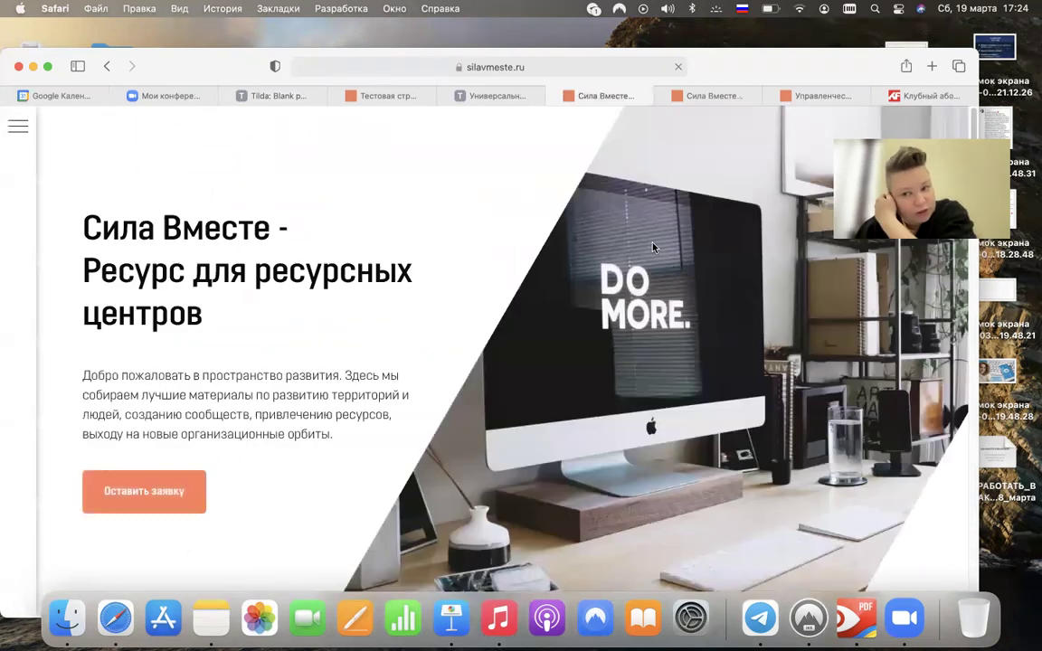
pyautogui.click(553, 96)
# - Close the leftover tabs, dismiss the publish message, and open the Тестовый page list
pyautogui.click(554, 96)
pyautogui.click(553, 96)
pyautogui.click(554, 96)
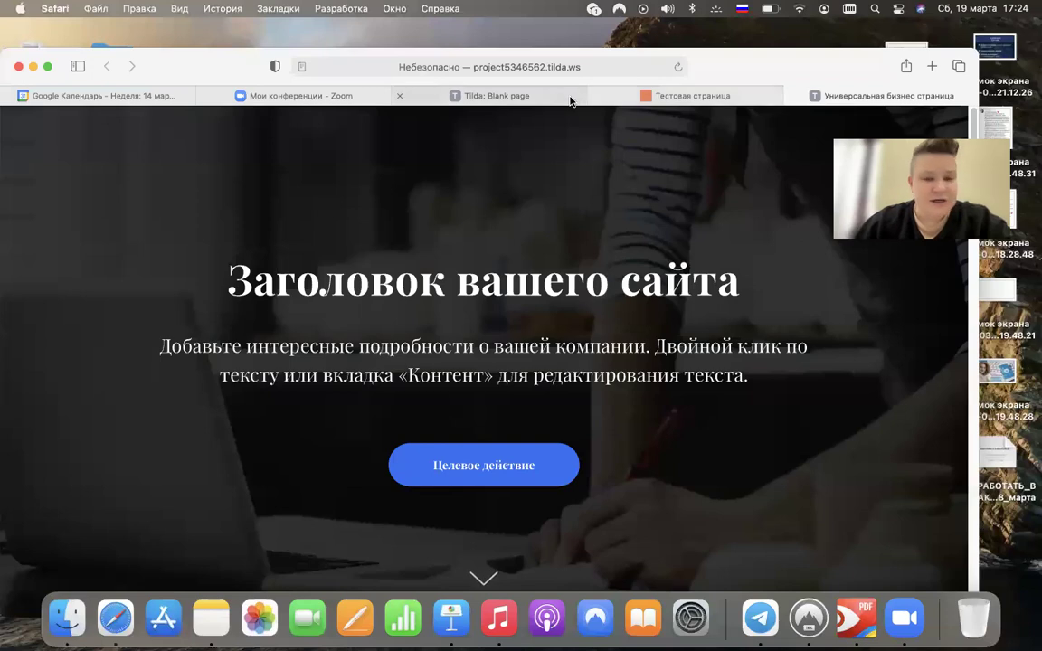
pyautogui.click(540, 99)
pyautogui.click(656, 476)
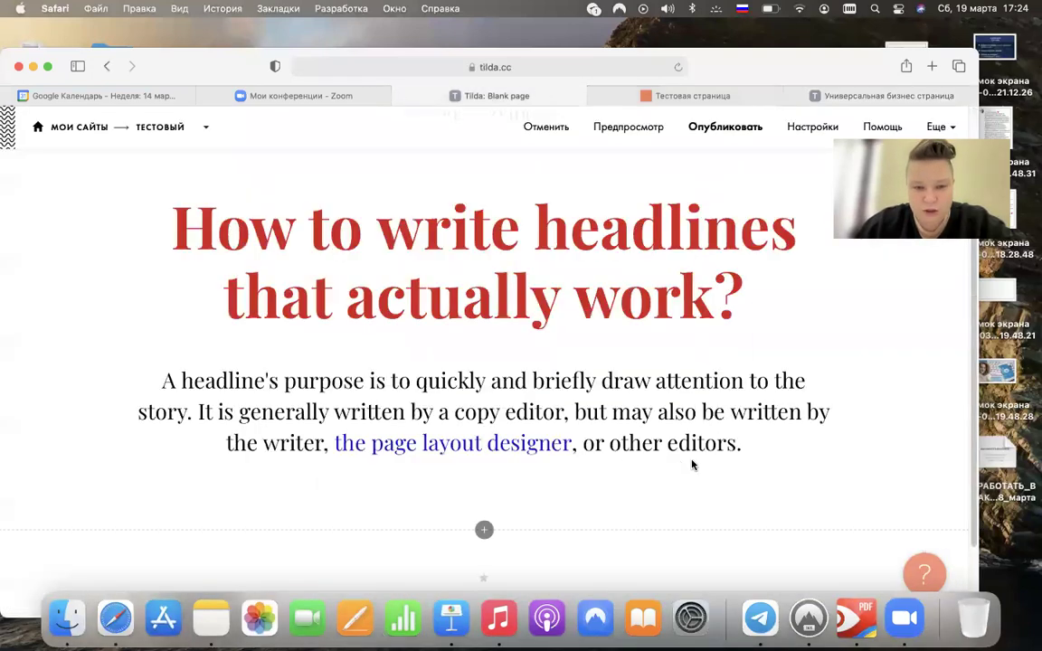
pyautogui.click(155, 126)
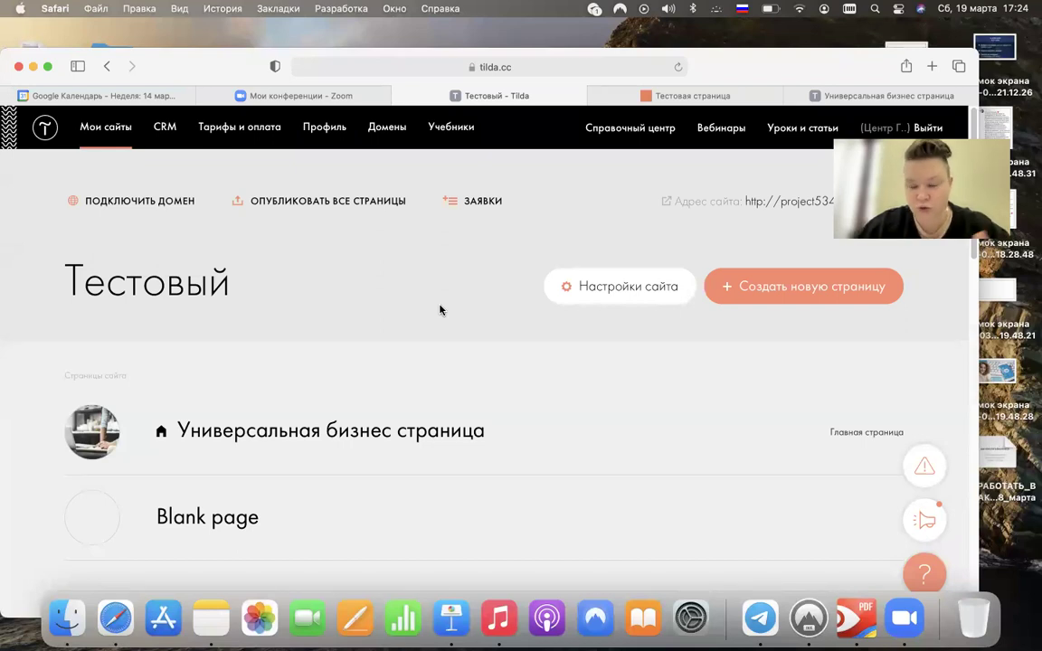
pyautogui.moveTo(226, 69); pyautogui.dragTo(247, 53)
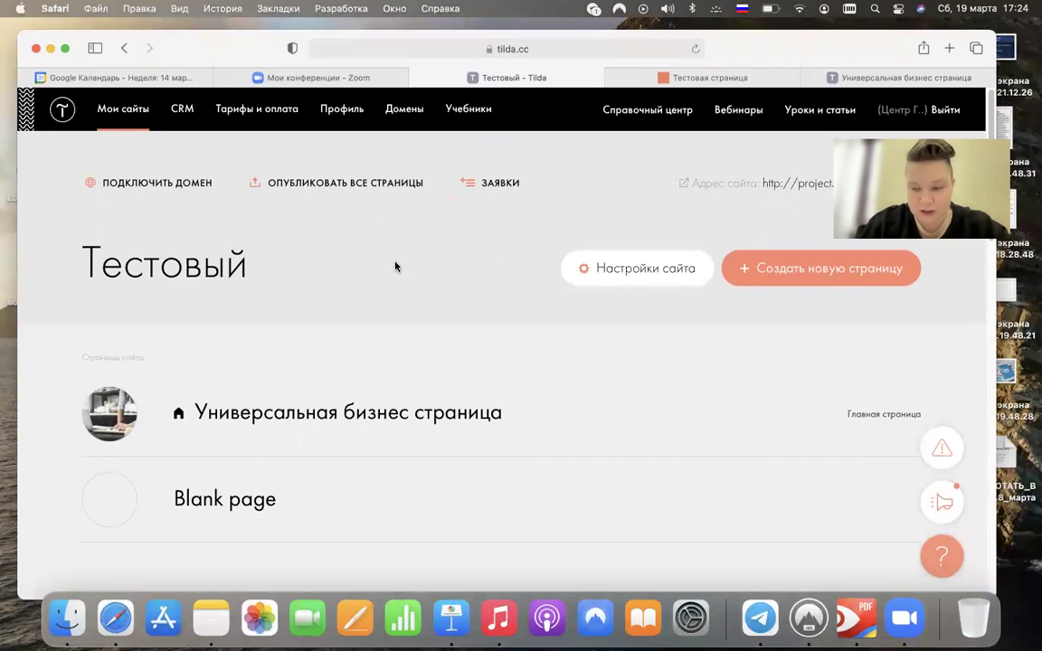
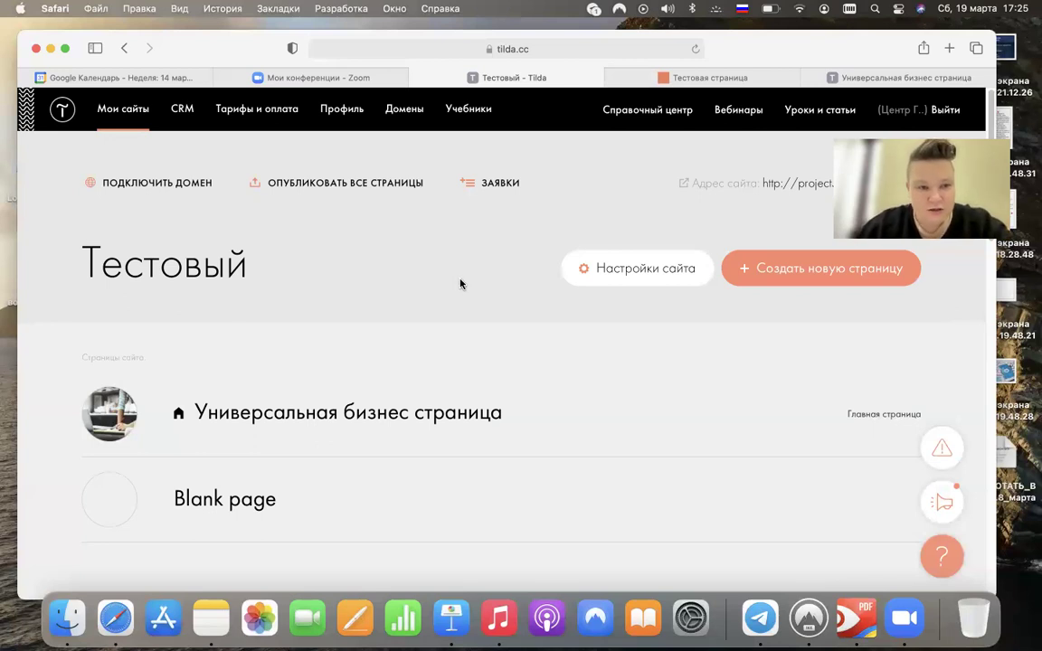
# - Open the Тестовый site's SEO settings and view its SEO-рекомендации report
pyautogui.click(624, 271)
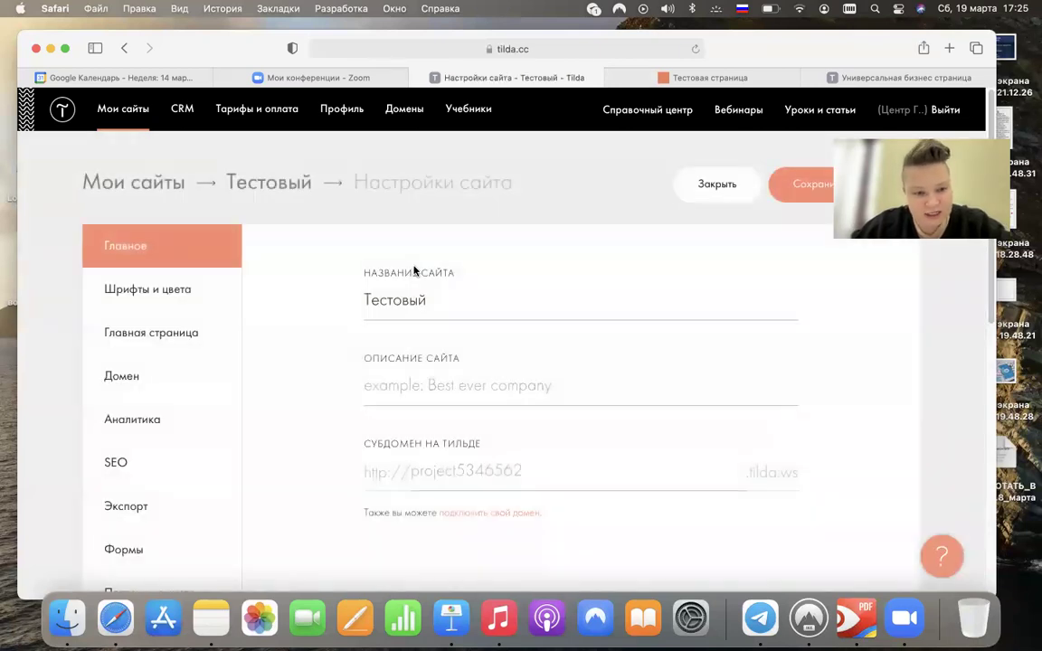
pyautogui.click(121, 463)
pyautogui.scroll(-1, 267, 415)
pyautogui.scroll(-5, 267, 415)
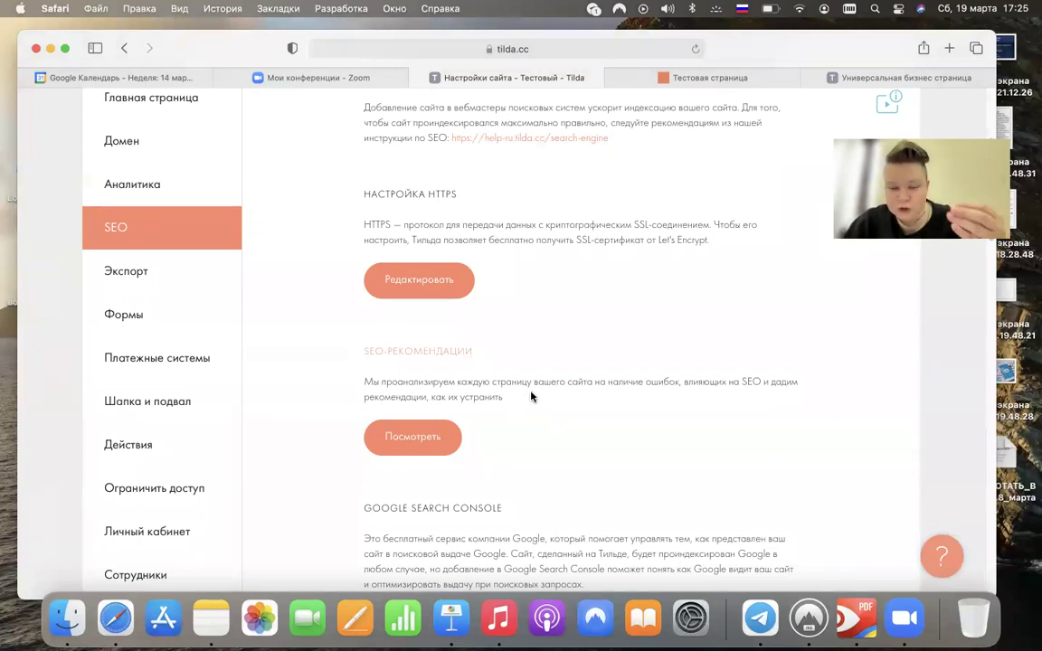
pyautogui.click(430, 426)
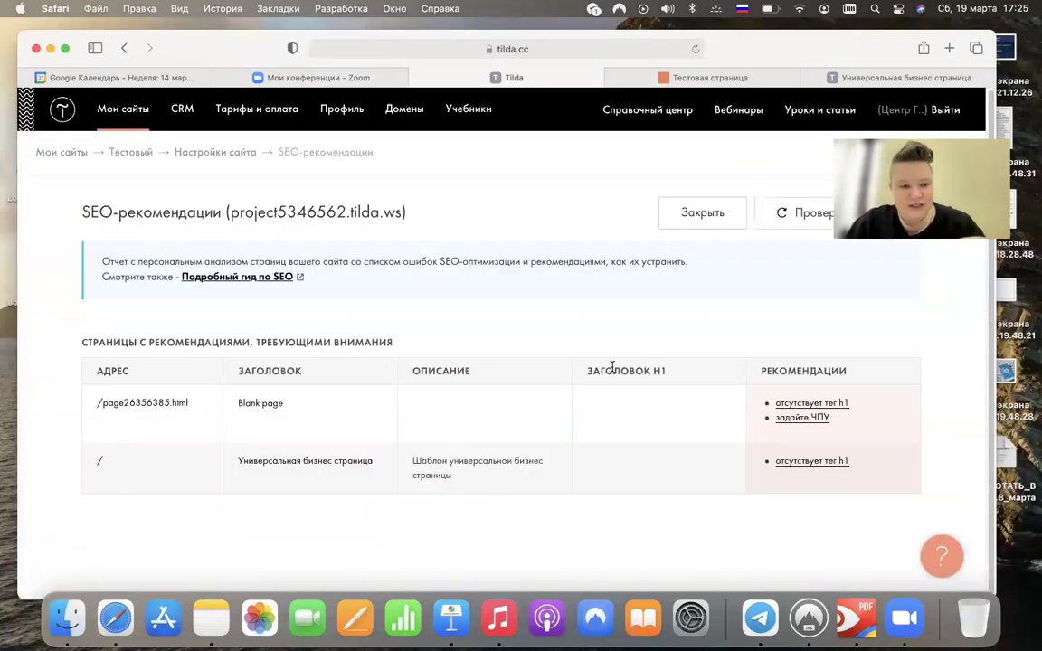
# - Review the SEO-рекомендации report and open the ЧПУ help article from it
pyautogui.scroll(-1, 451, 309)
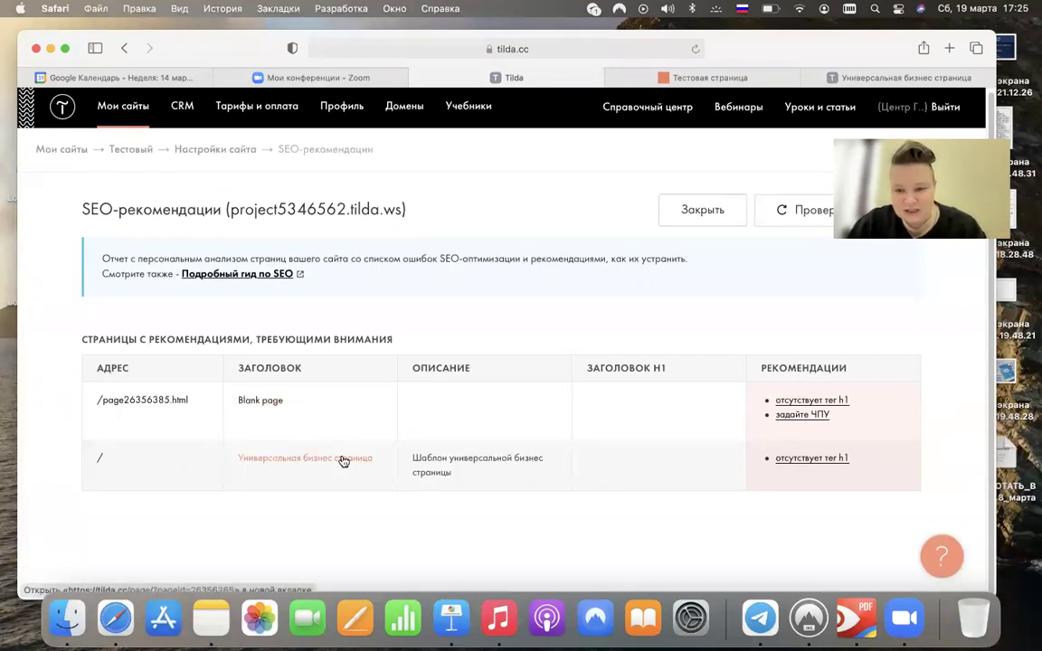
pyautogui.scroll(3, 389, 448)
pyautogui.scroll(2, 579, 444)
pyautogui.scroll(-5, 581, 437)
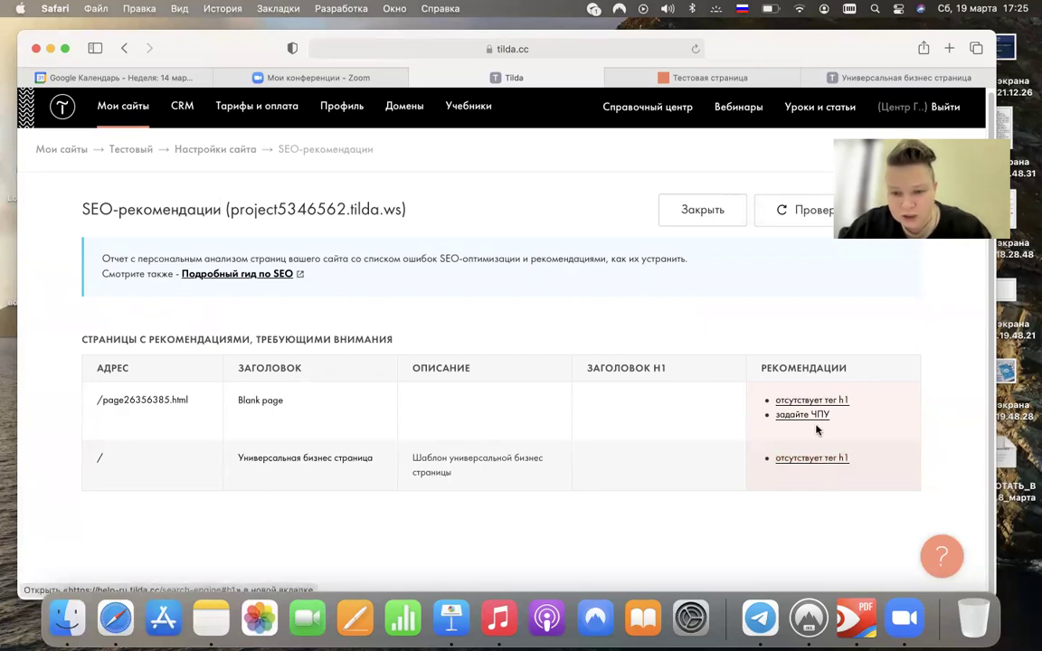
pyautogui.click(810, 418)
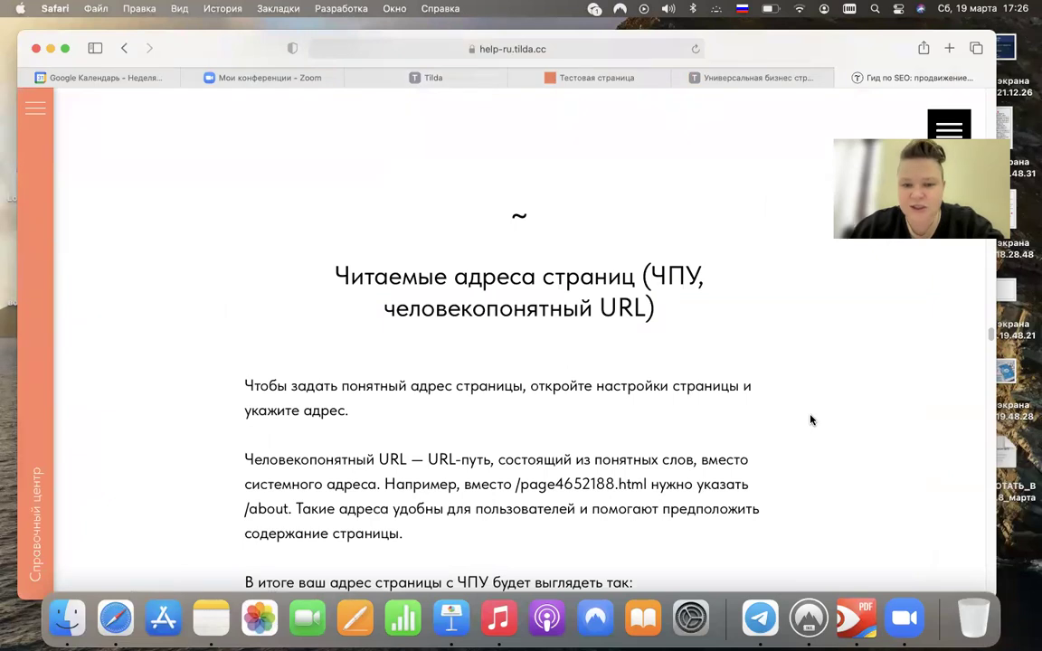
# - Read the ЧПУ help article, then return to the SEO-рекомендации report
pyautogui.scroll(-2, 811, 419)
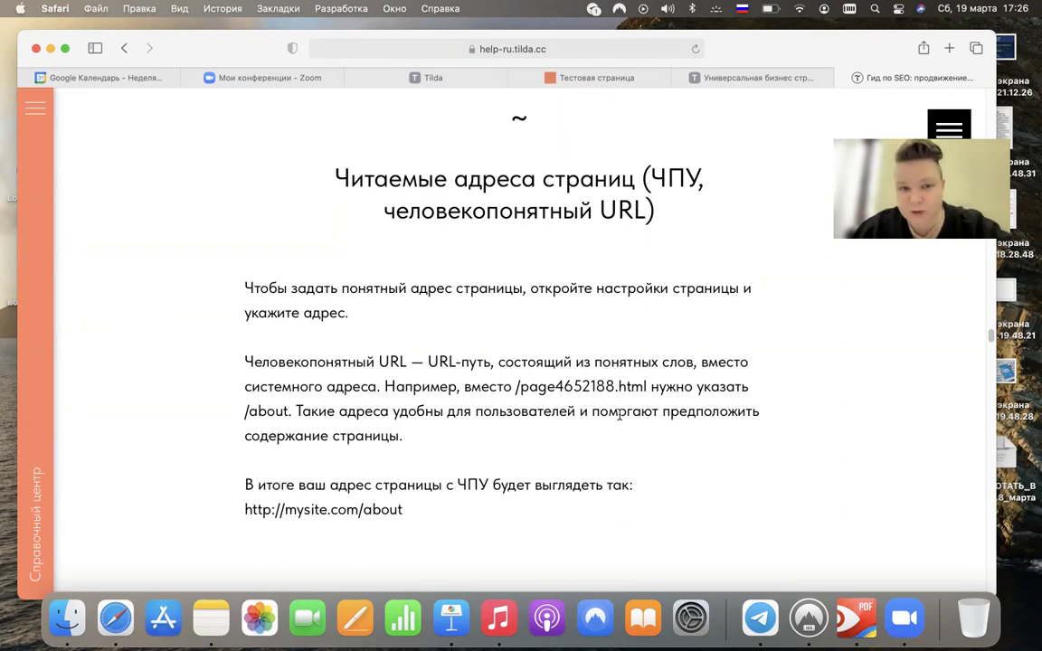
pyautogui.click(471, 77)
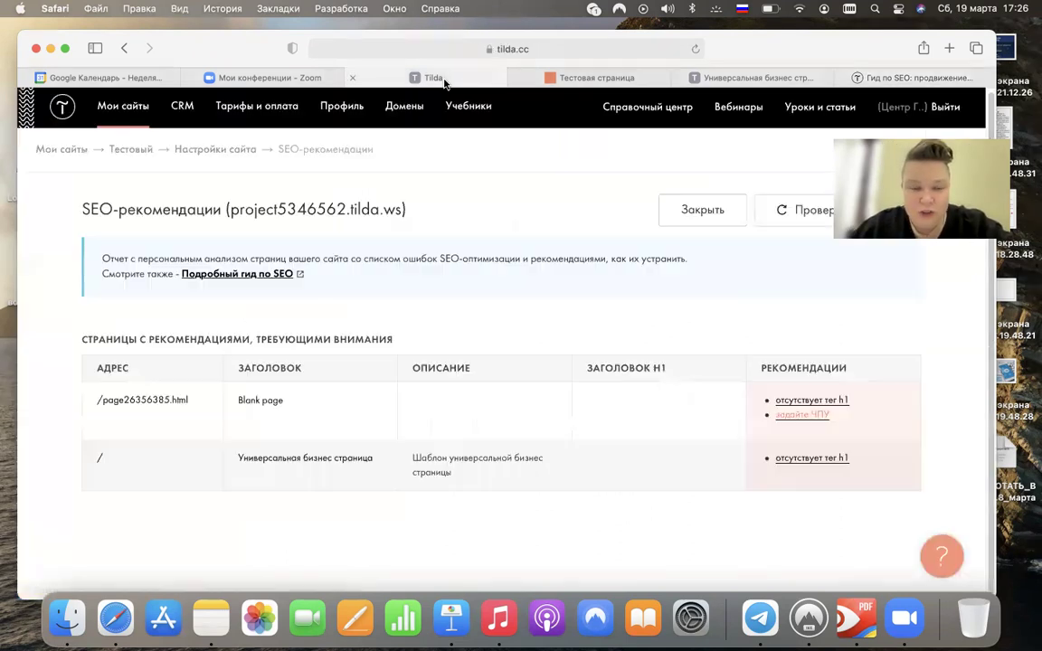
# - Close the SEO report and the Тестовая страница, business page and SEO guide tabs, then open a new tab
pyautogui.click(685, 220)
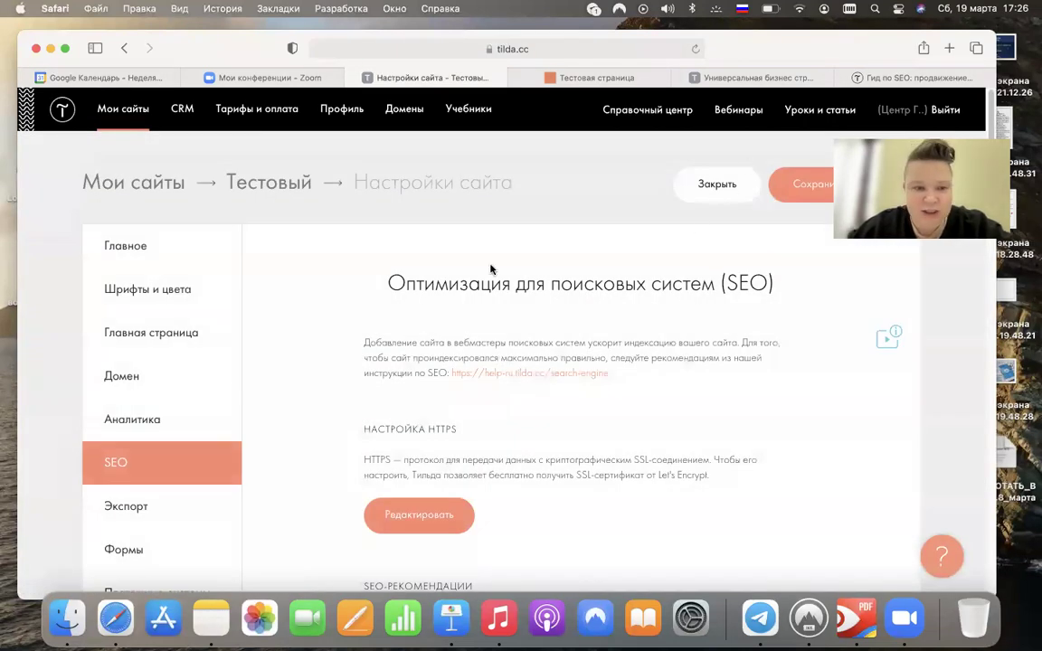
pyautogui.click(518, 79)
pyautogui.click(518, 79)
pyautogui.click(518, 79)
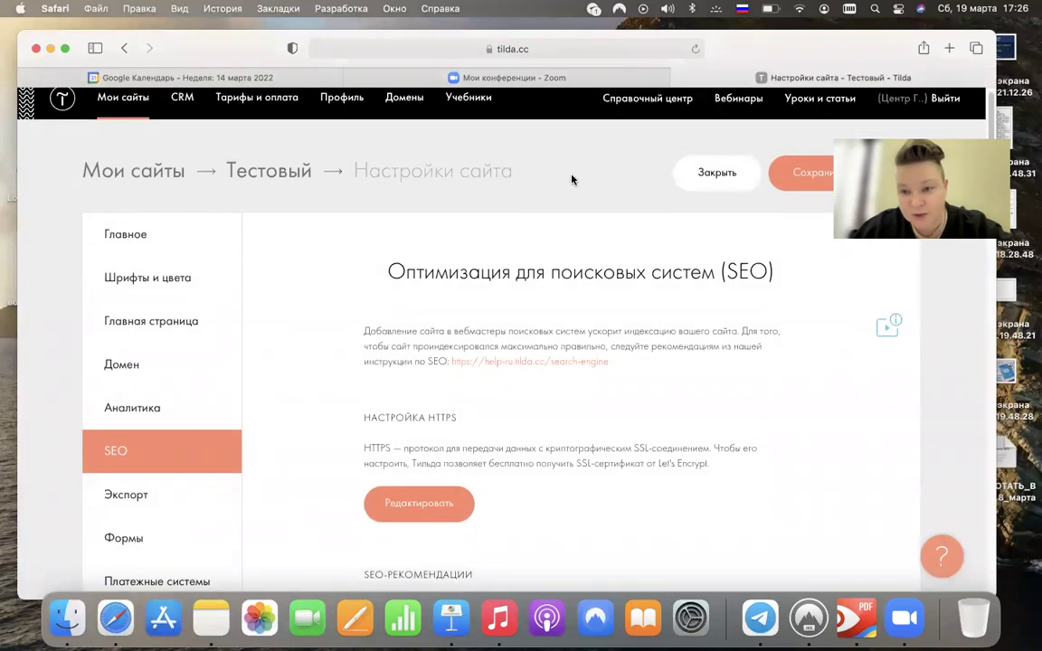
pyautogui.press('super+t')
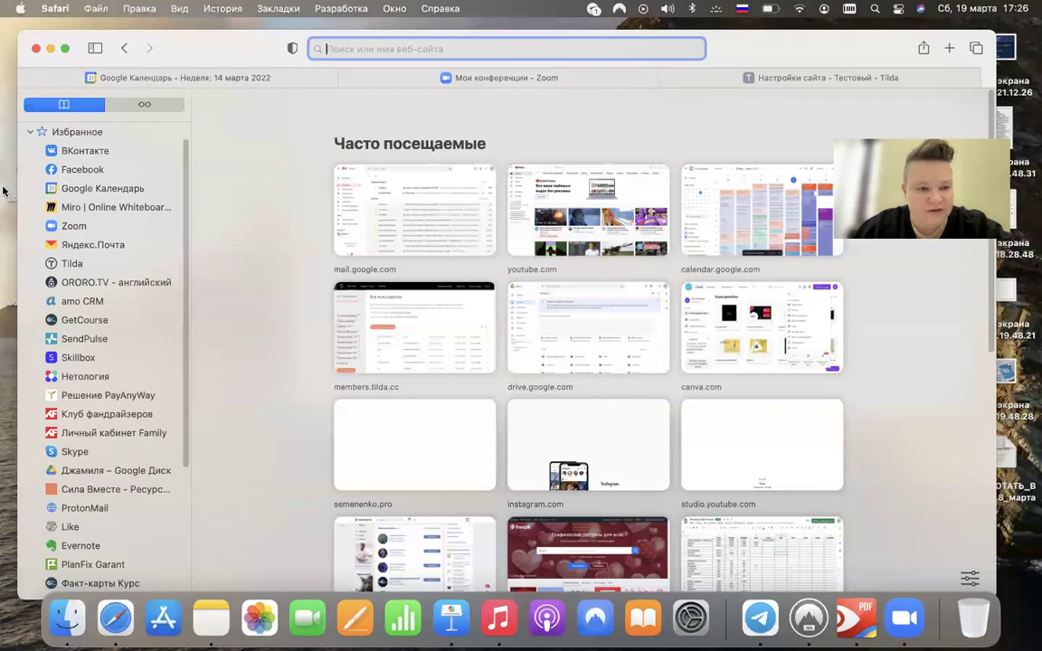
# - Open the bookmarked Сила Вместе site and browse its menu and page
pyautogui.click(102, 490)
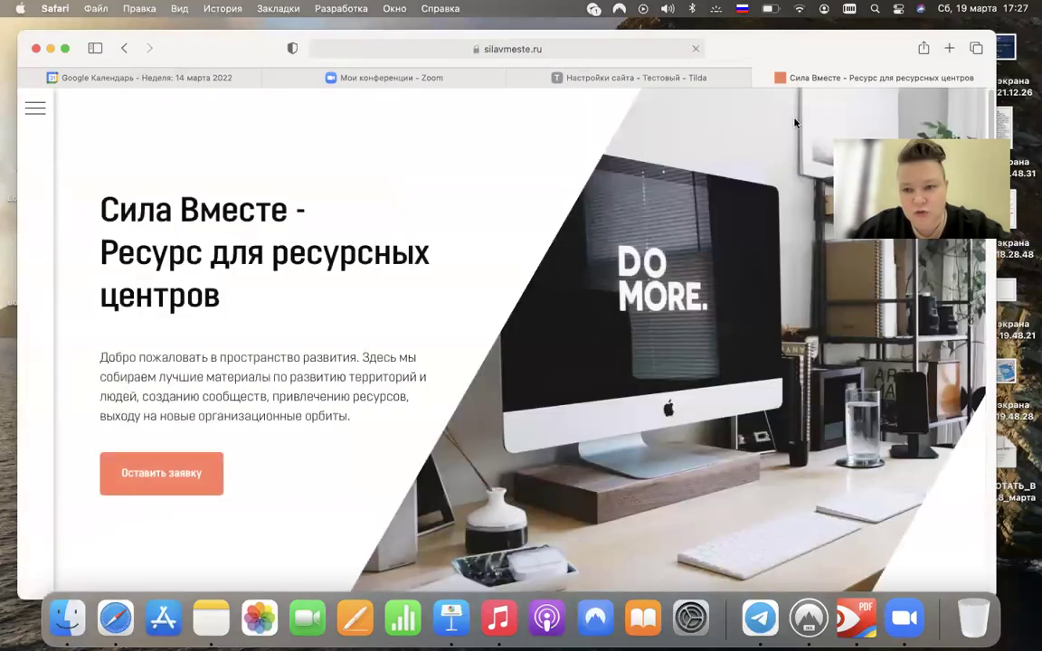
pyautogui.click(36, 108)
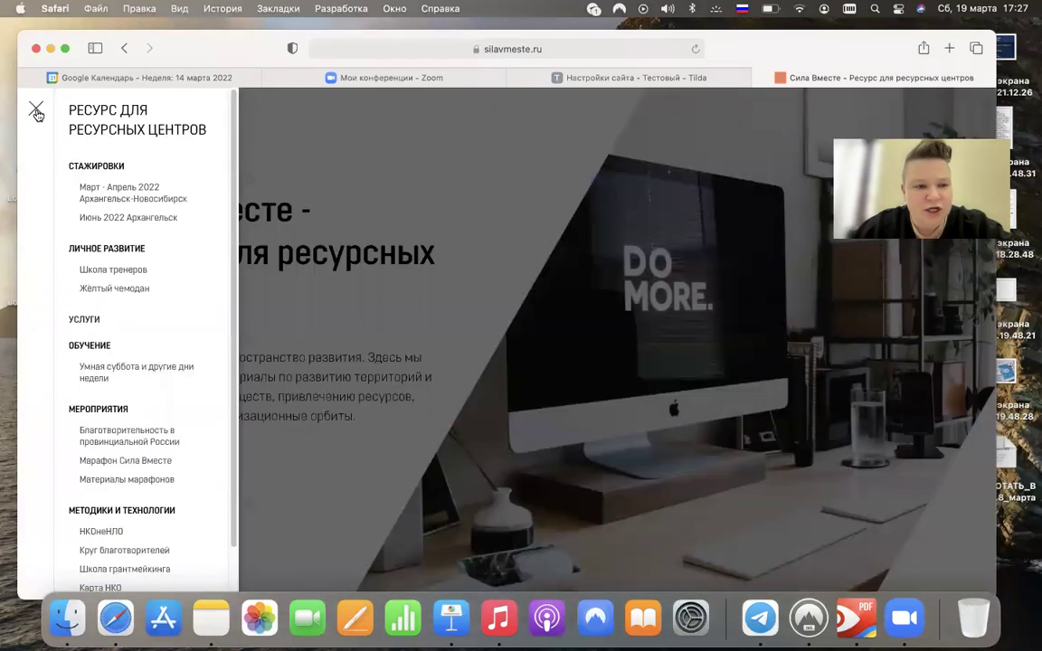
pyautogui.click(38, 113)
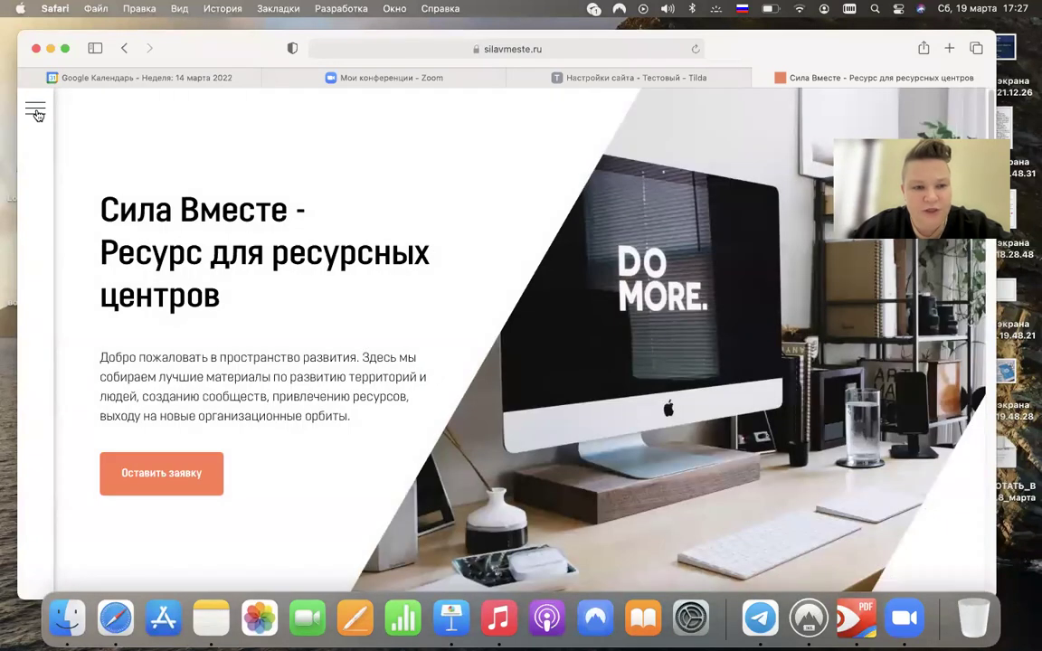
pyautogui.click(37, 113)
pyautogui.click(272, 190)
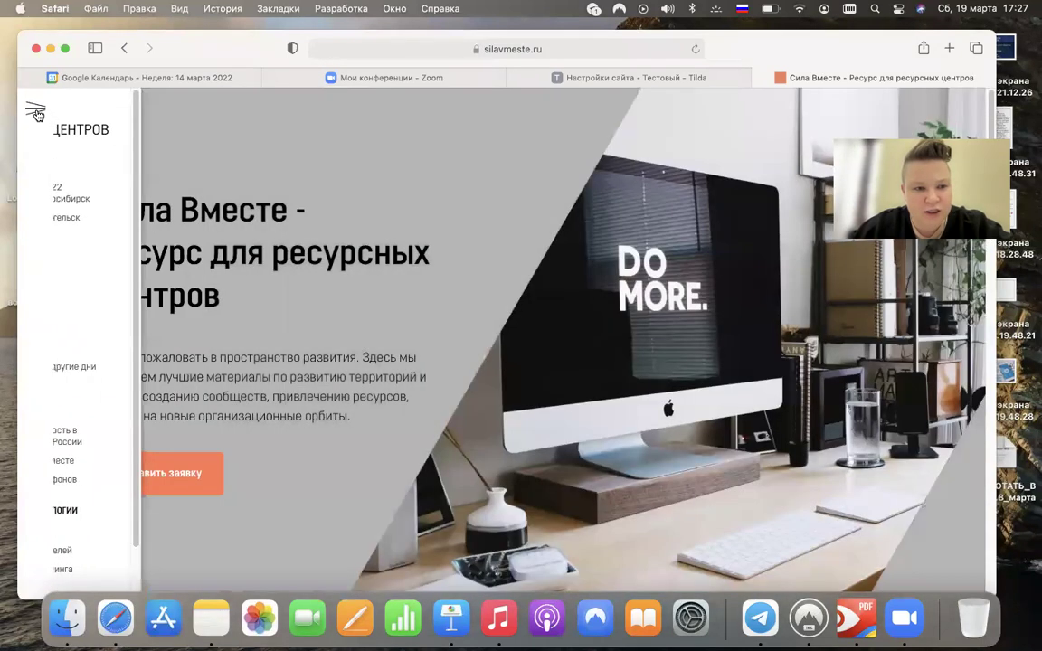
pyautogui.scroll(-10, 271, 372)
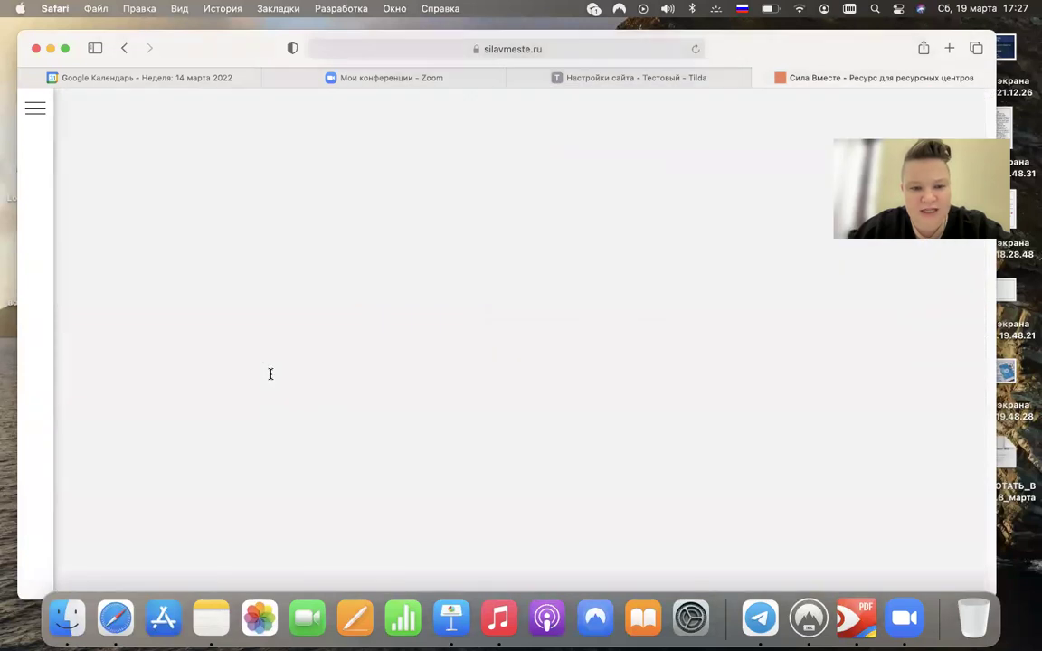
pyautogui.scroll(-15, 271, 373)
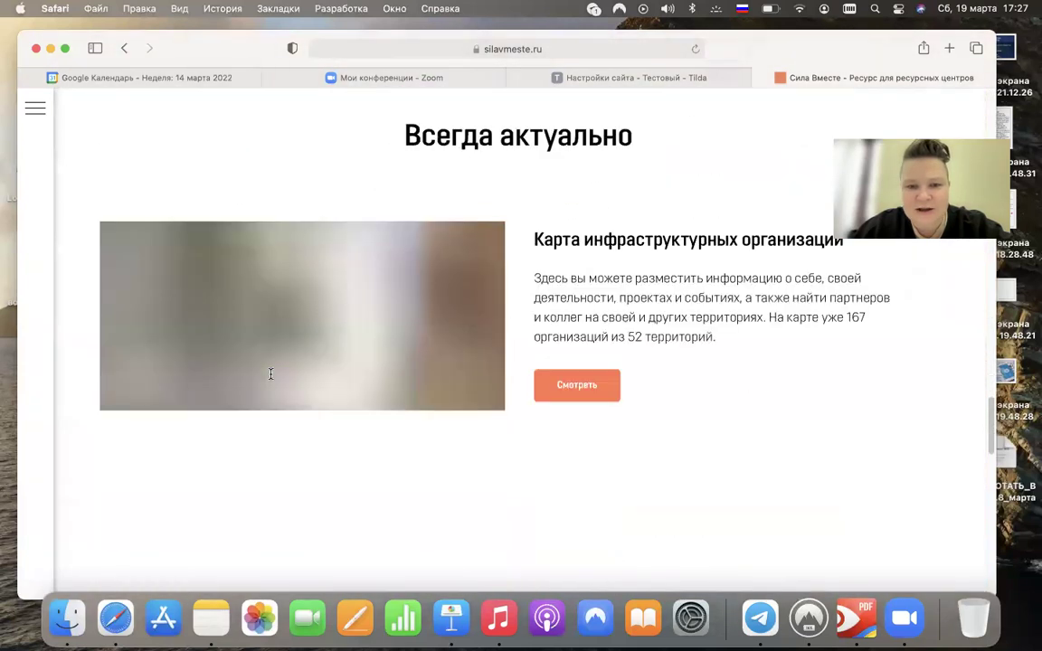
pyautogui.scroll(-15, 271, 373)
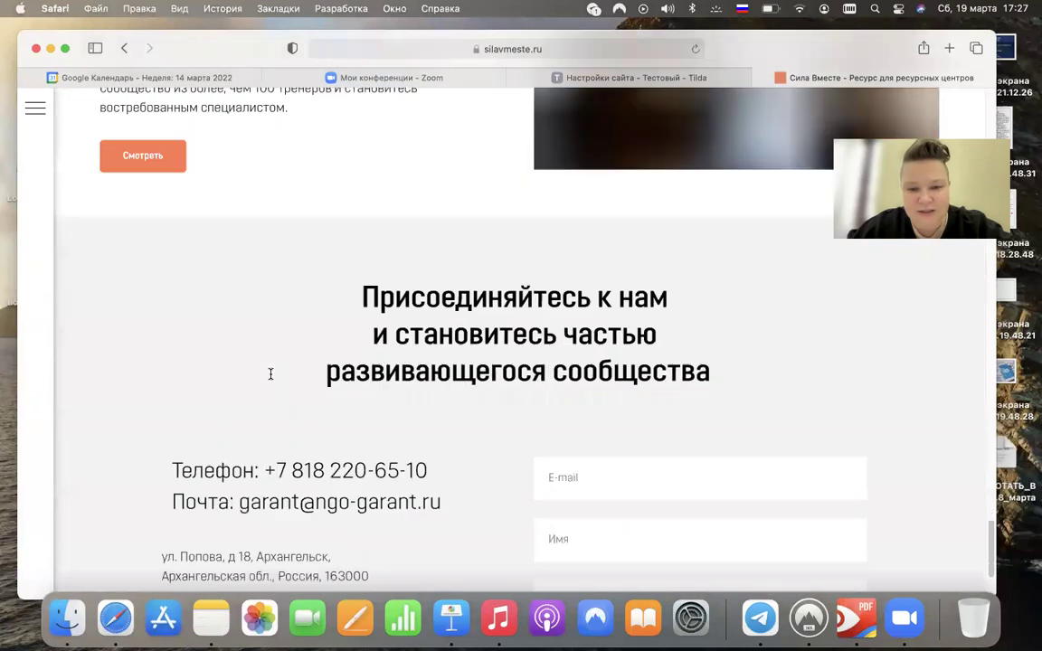
pyautogui.scroll(20, 270, 374)
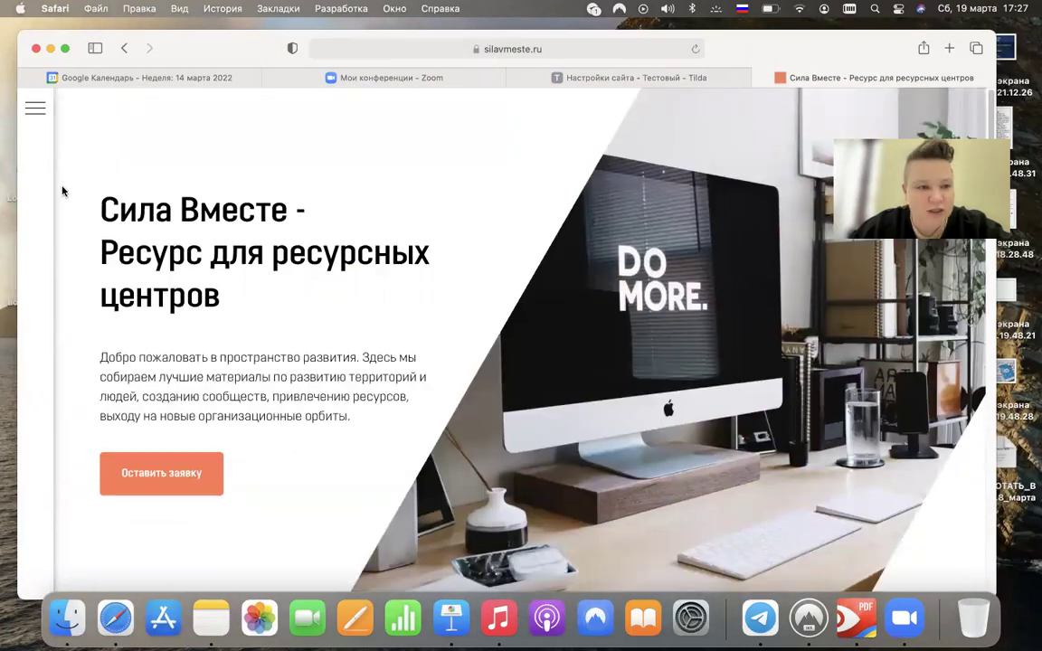
# - Open the Жёлтый чемодан programme page from the menu, then return to Tilda settings
pyautogui.click(34, 115)
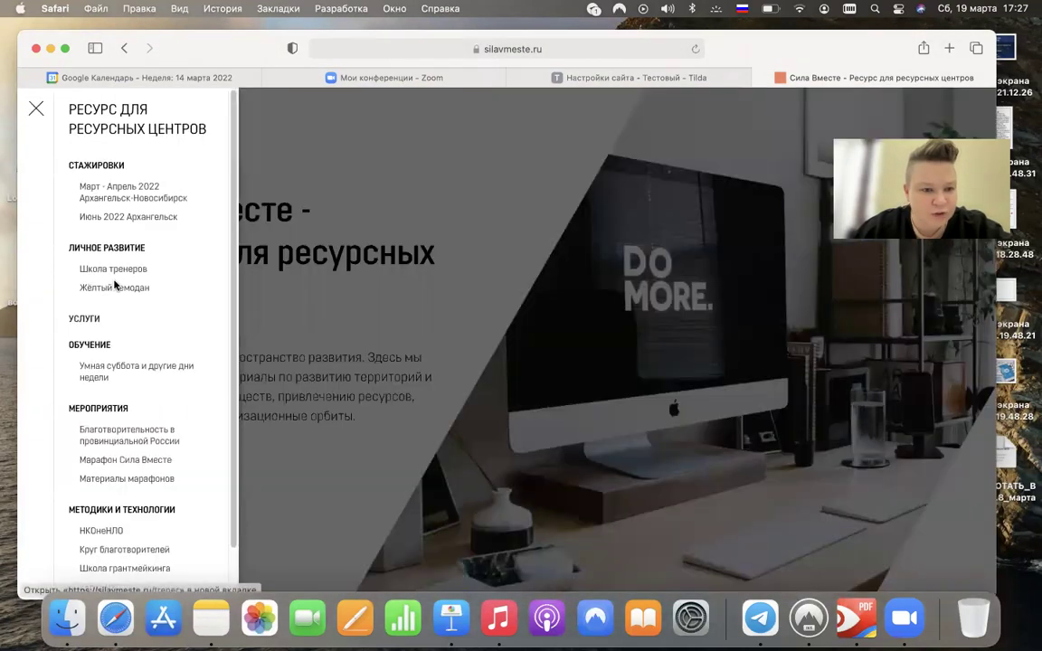
pyautogui.click(107, 289)
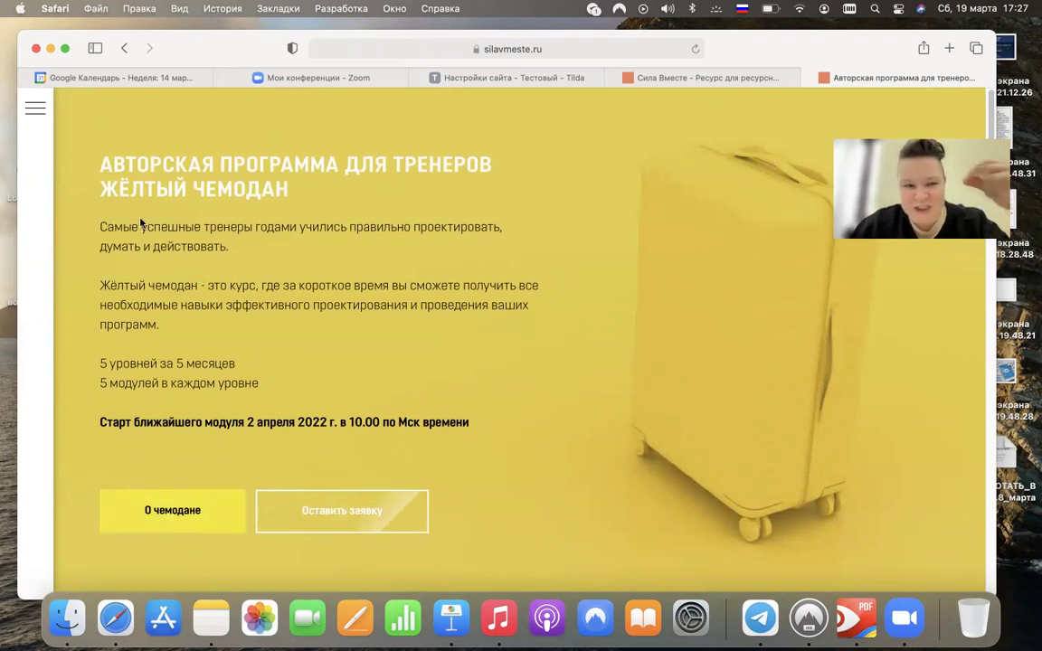
pyautogui.click(36, 111)
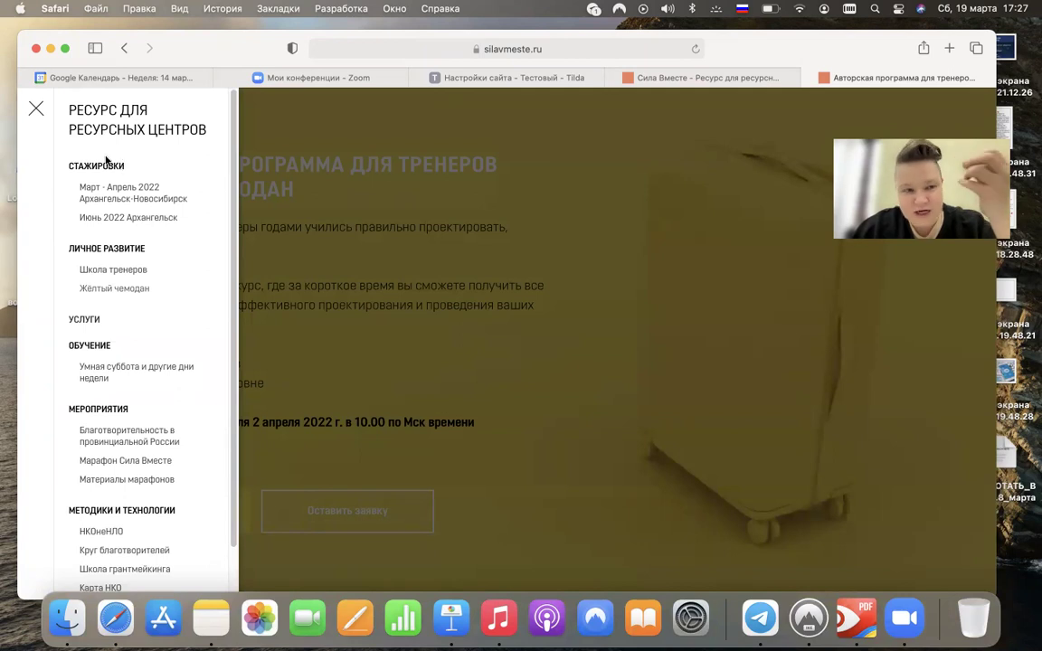
pyautogui.click(36, 110)
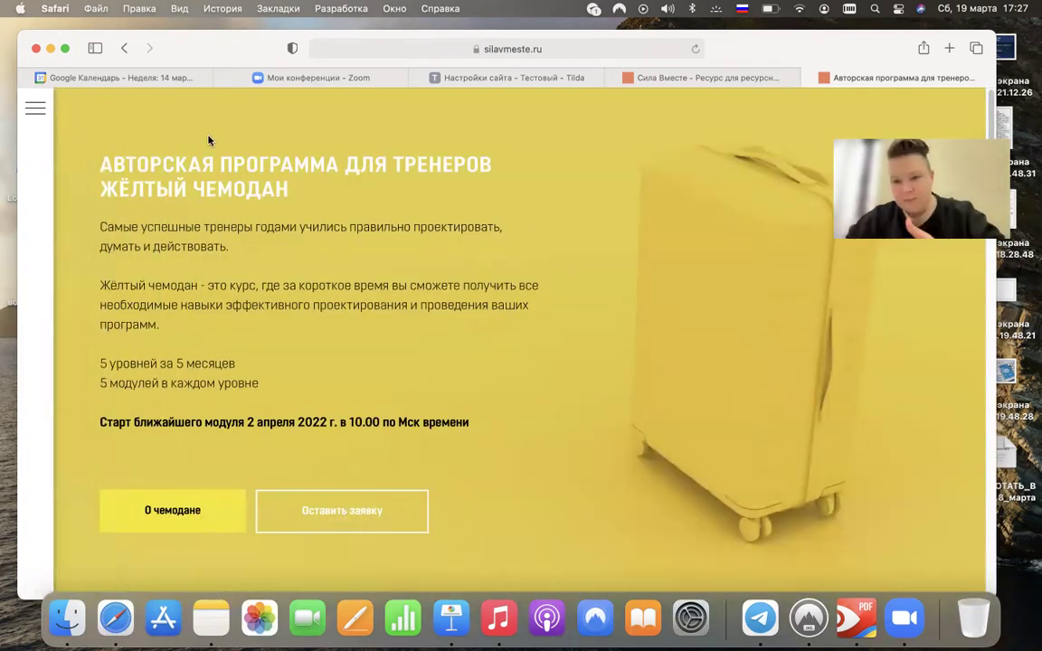
pyautogui.click(467, 81)
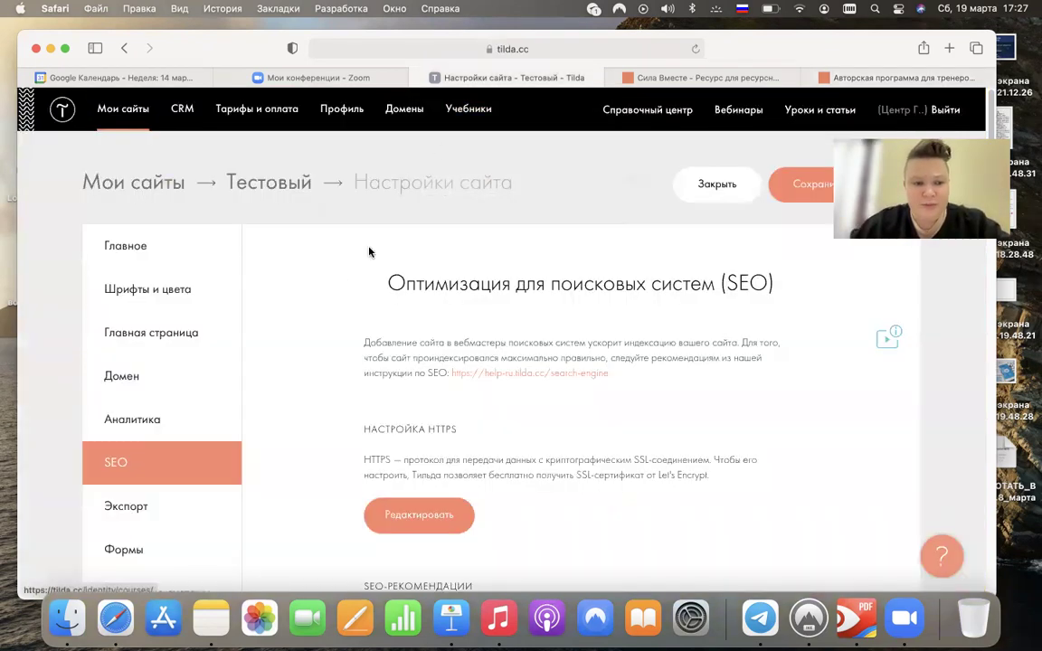
# - Create a new page from the Пустая страница template in the Тестовый site
pyautogui.click(230, 172)
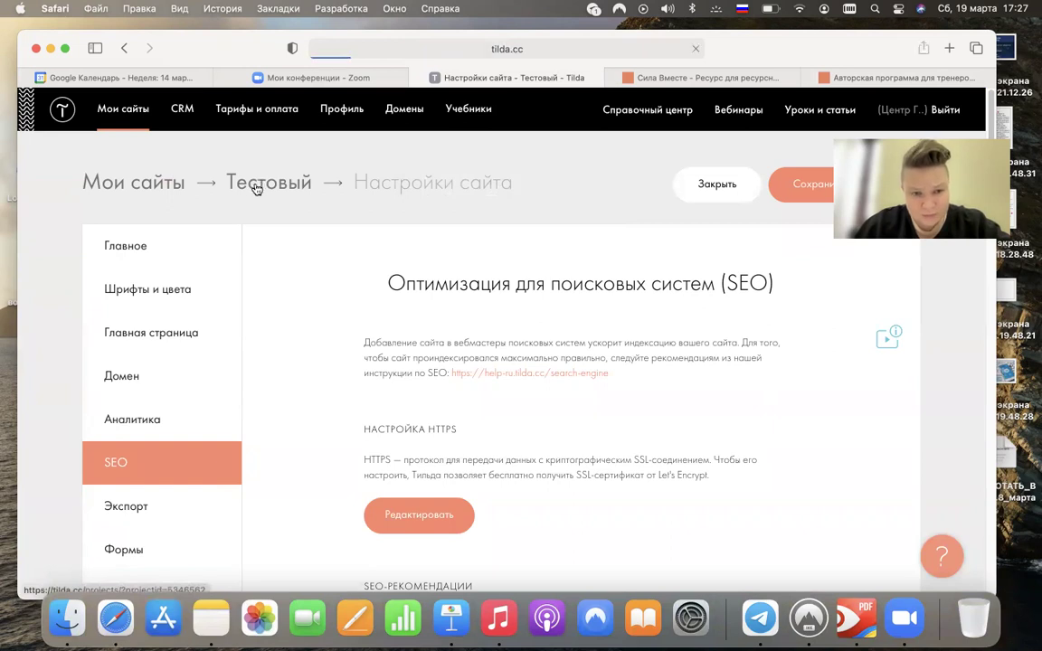
pyautogui.scroll(-2, 344, 262)
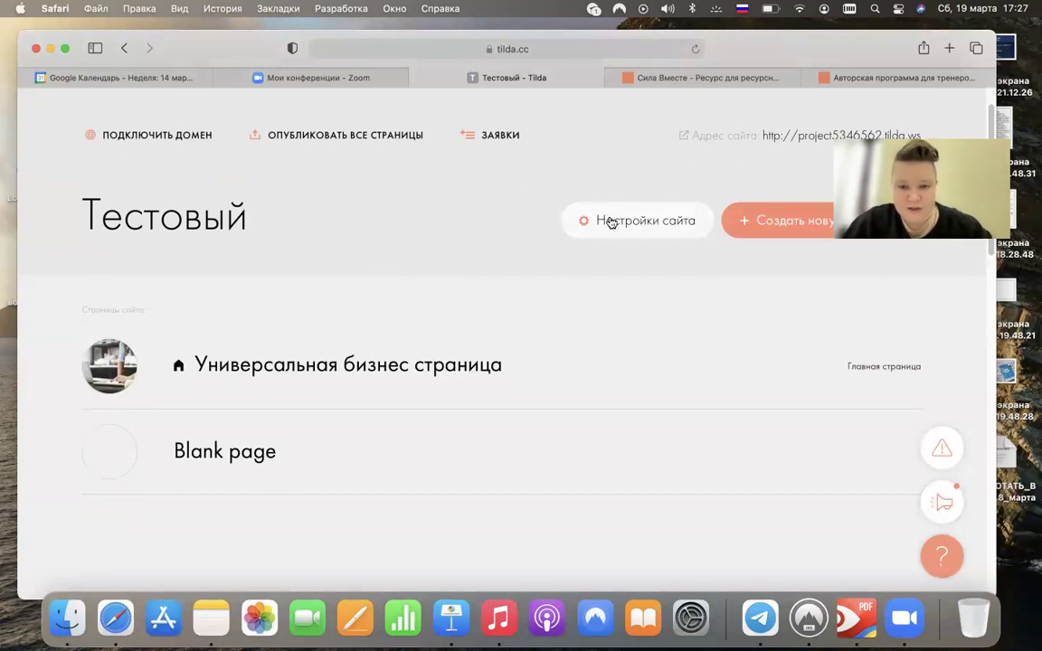
pyautogui.click(725, 210)
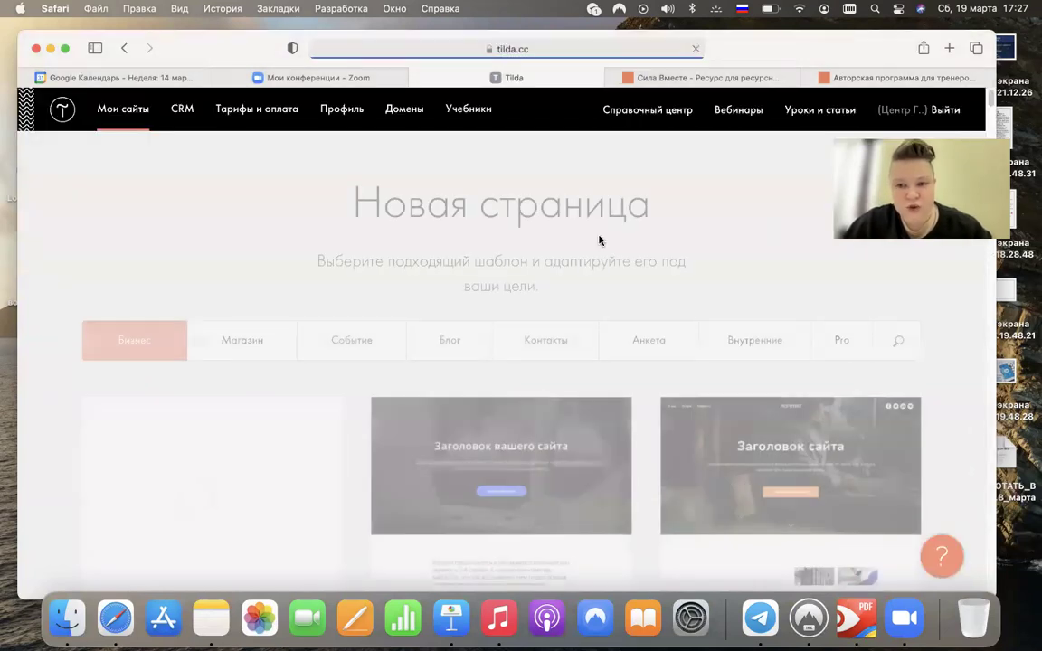
pyautogui.scroll(-3, 120, 505)
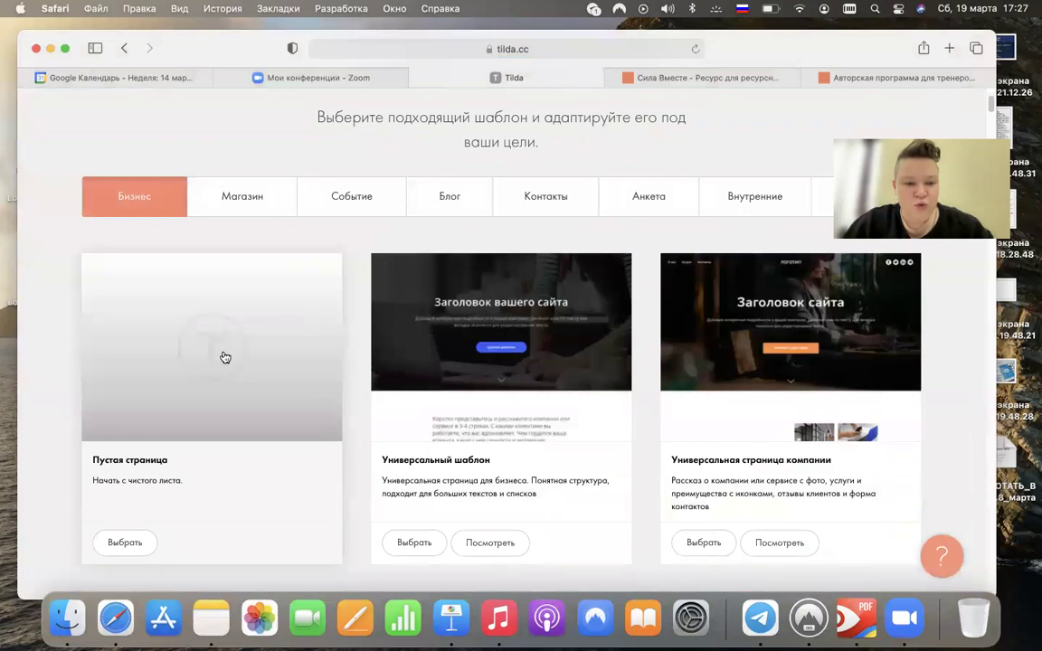
pyautogui.click(225, 359)
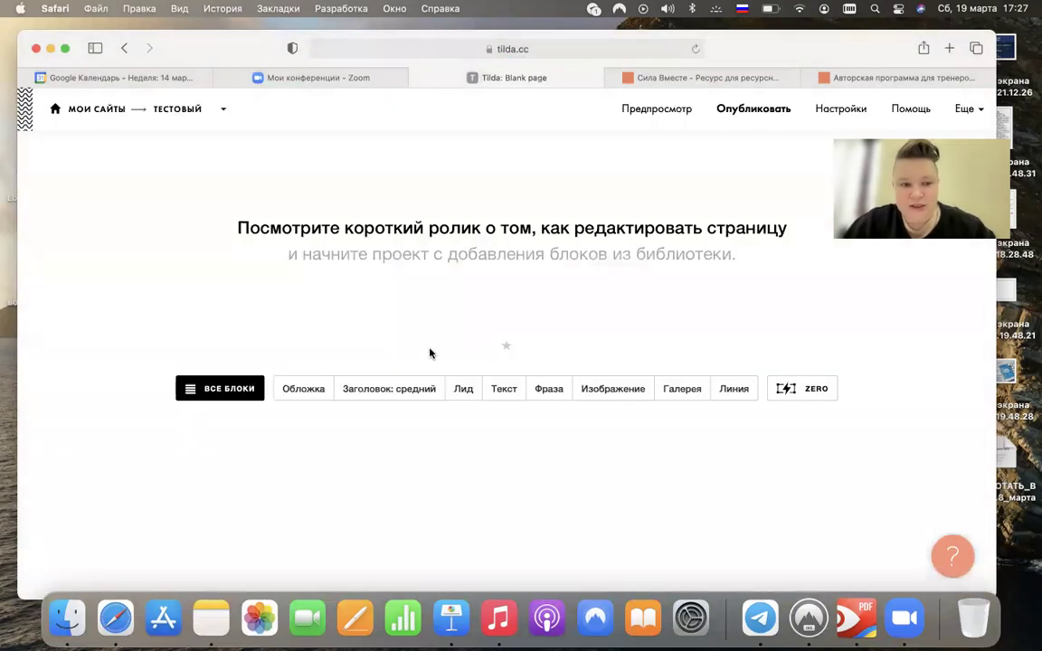
# - Add the ME103 one-line menu block from the Меню category and open its content editor
pyautogui.click(203, 391)
pyautogui.scroll(-3, 142, 347)
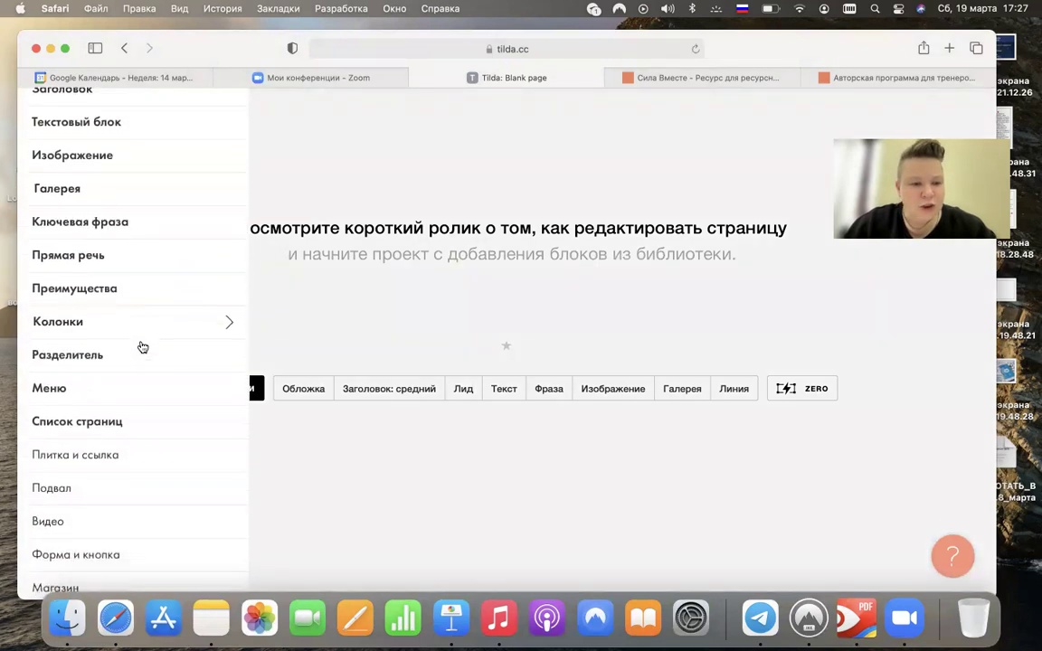
pyautogui.scroll(-1, 142, 346)
pyautogui.moveTo(106, 349)
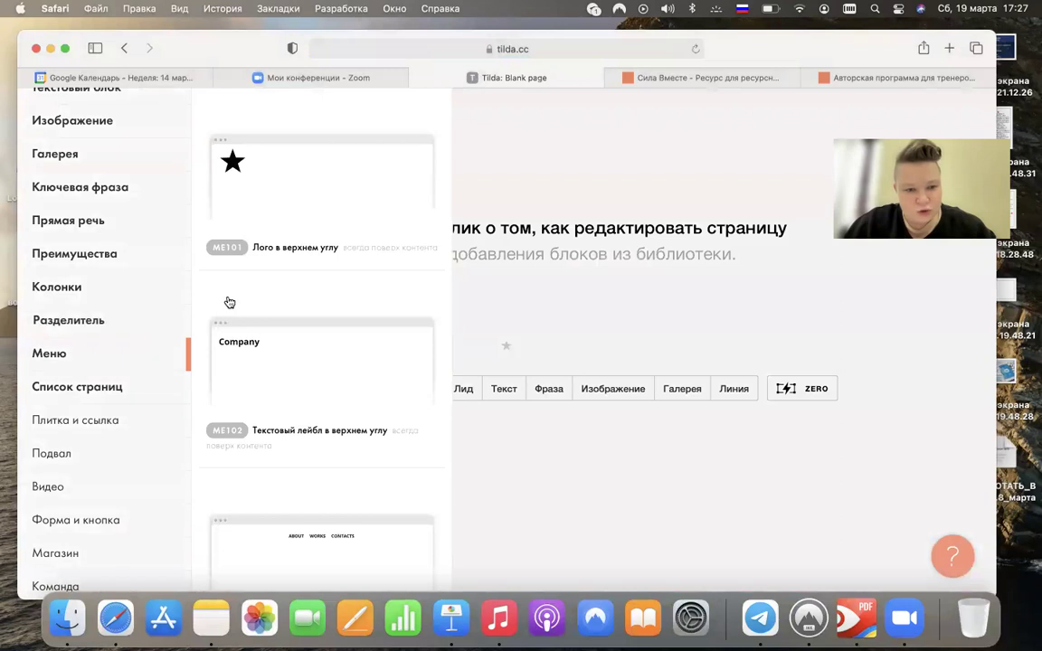
pyautogui.scroll(-10, 231, 302)
pyautogui.scroll(-10, 236, 302)
pyautogui.scroll(-15, 237, 302)
pyautogui.scroll(20, 237, 302)
pyautogui.scroll(5, 237, 302)
pyautogui.scroll(-5, 237, 308)
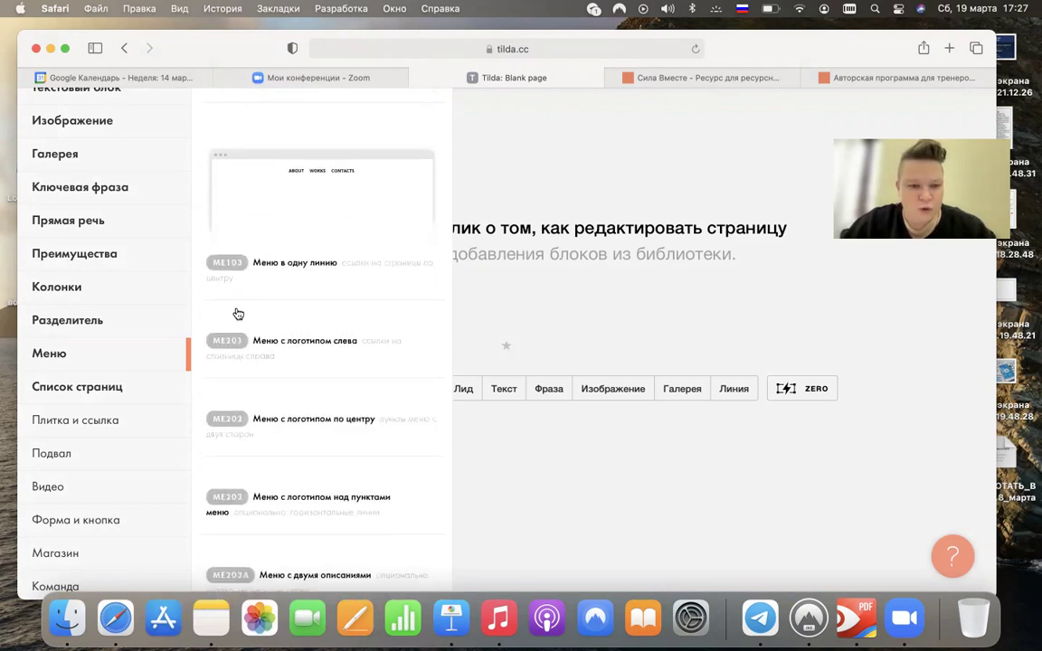
pyautogui.click(349, 201)
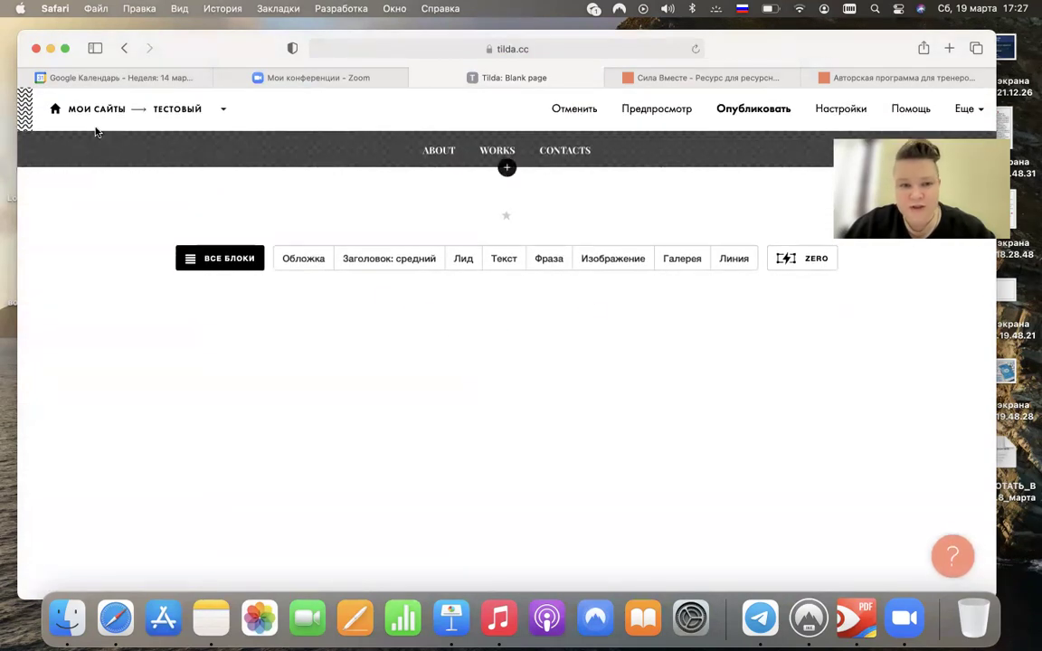
pyautogui.click(197, 154)
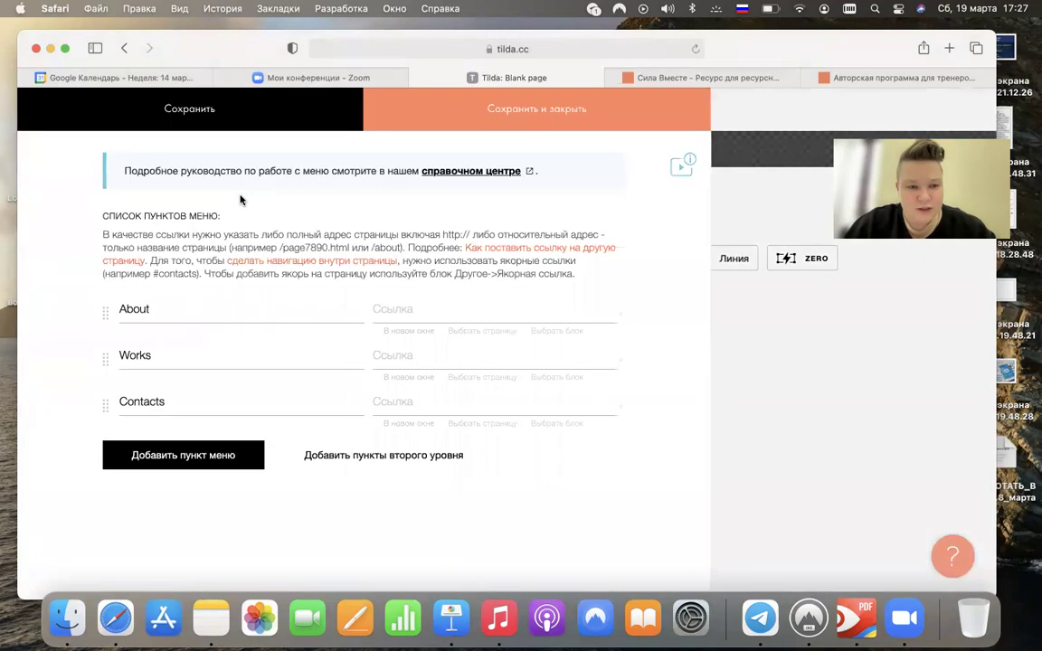
# - Rename About to Главная and Works to Вебинары, and delete the Contacts item
pyautogui.doubleClick(135, 308)
pyautogui.write('Главная')
pyautogui.doubleClick(149, 356)
pyautogui.write('Вебинары')
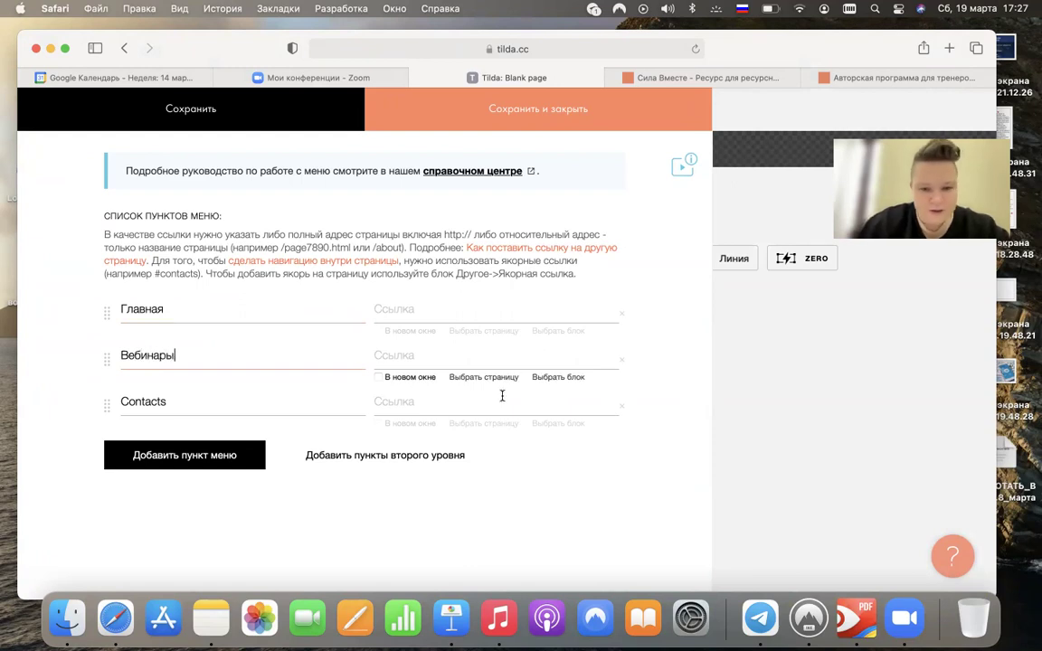
pyautogui.click(624, 408)
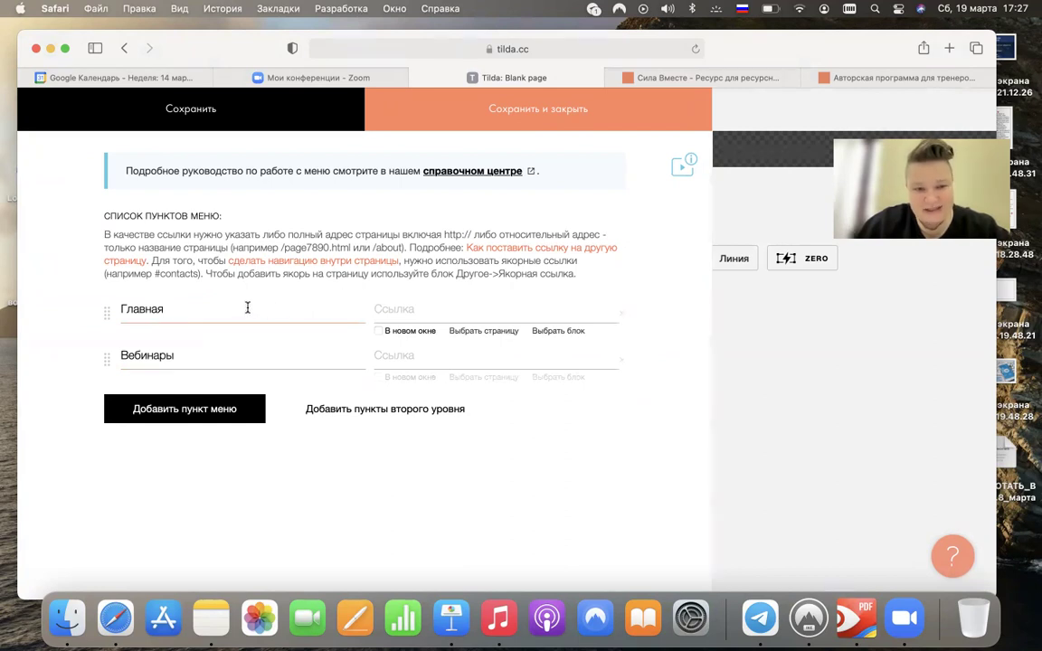
# - Link Главная to the home page and Вебинары to the first Blank page
pyautogui.click(475, 332)
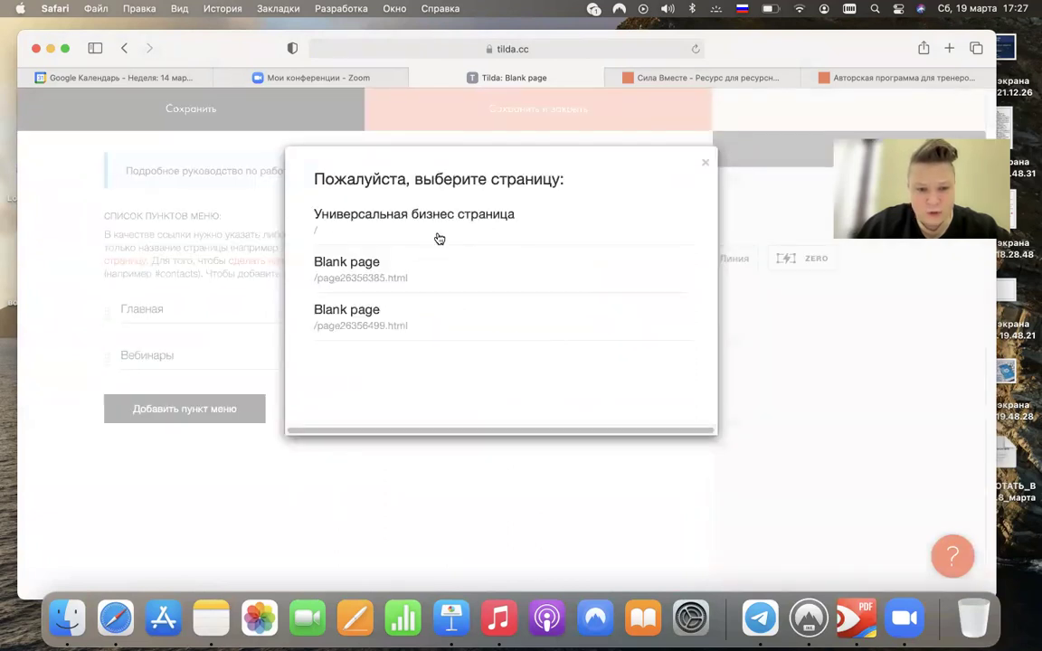
pyautogui.click(434, 228)
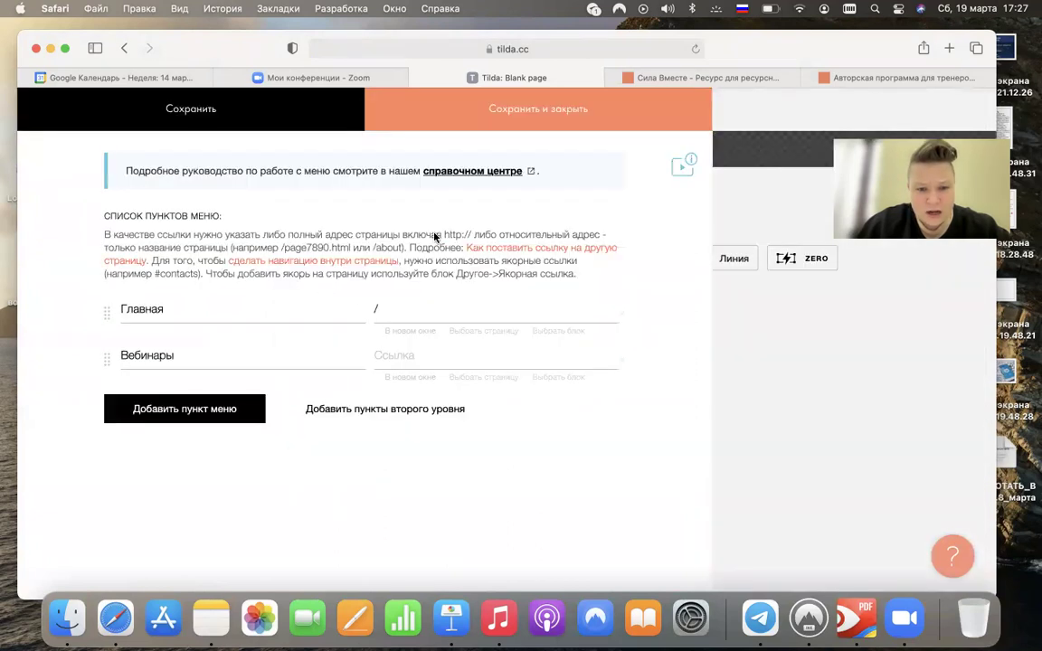
pyautogui.click(485, 378)
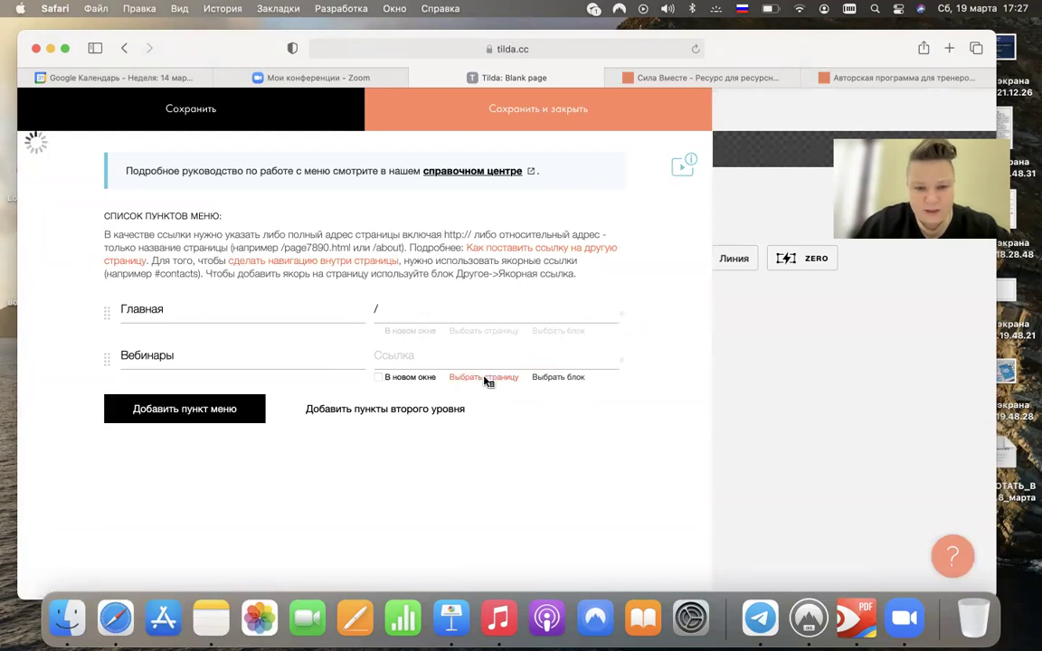
pyautogui.click(410, 264)
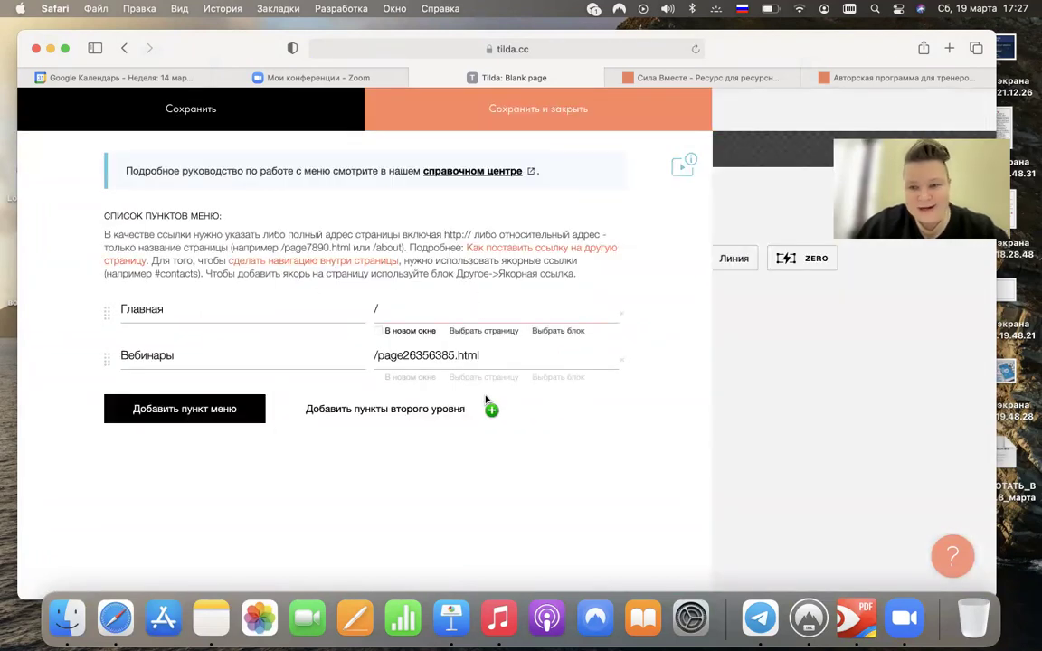
pyautogui.click(498, 334)
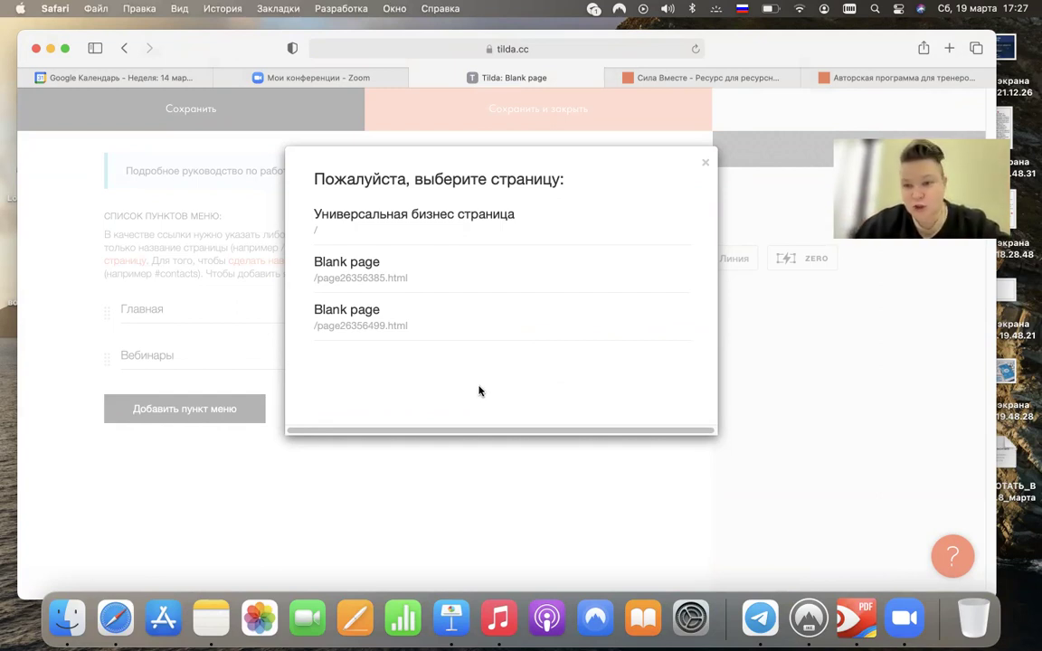
pyautogui.click(707, 165)
pyautogui.click(485, 303)
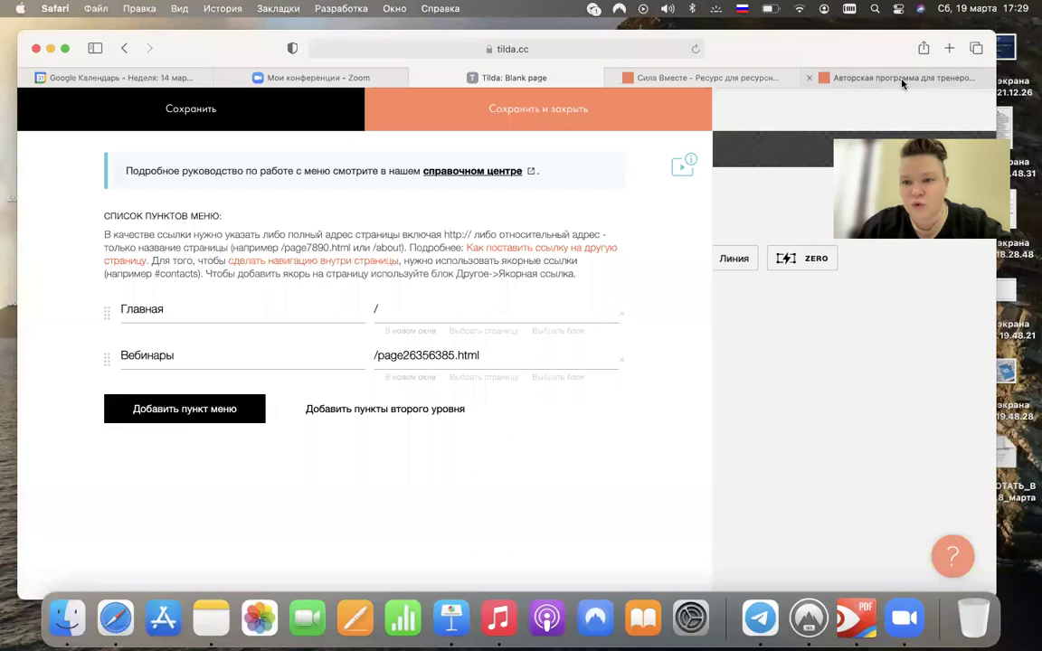
pyautogui.click(814, 74)
pyautogui.click(30, 107)
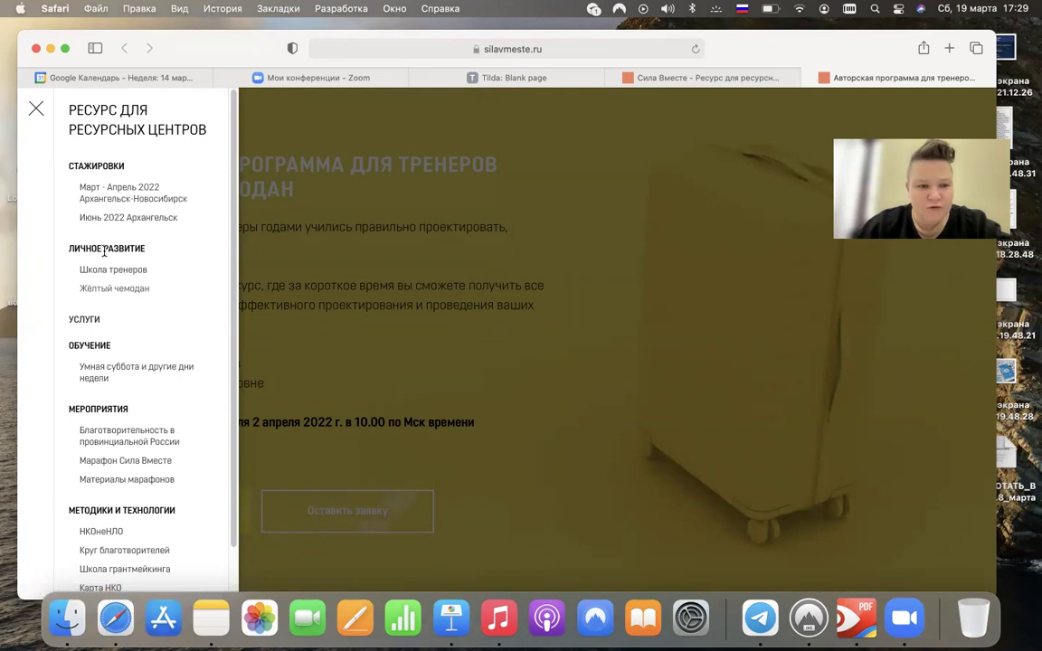
pyautogui.scroll(-2, 82, 366)
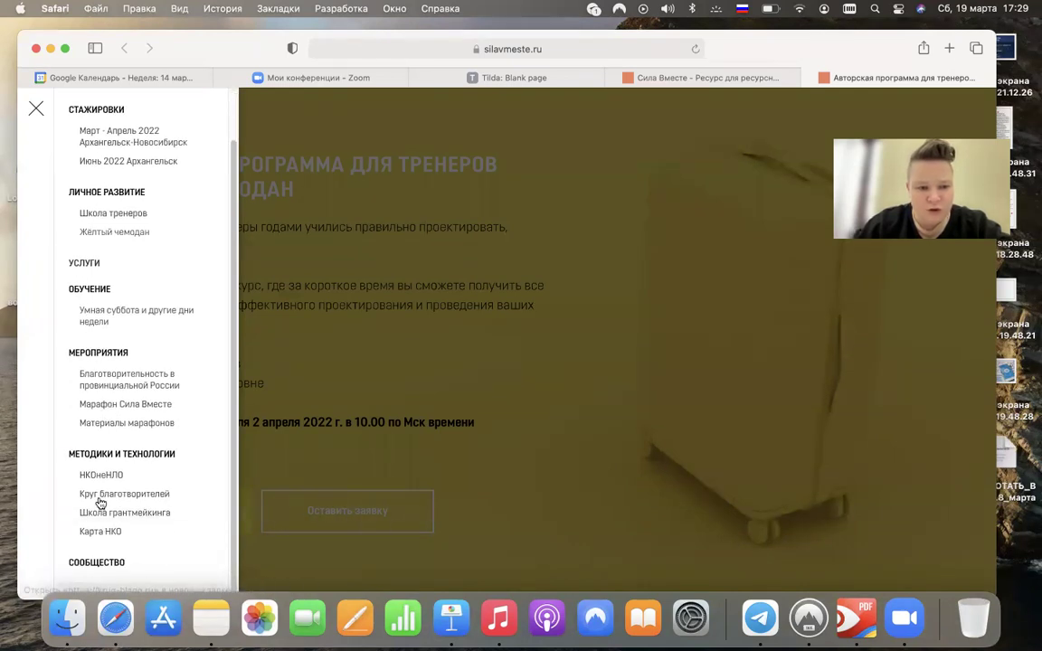
pyautogui.click(37, 109)
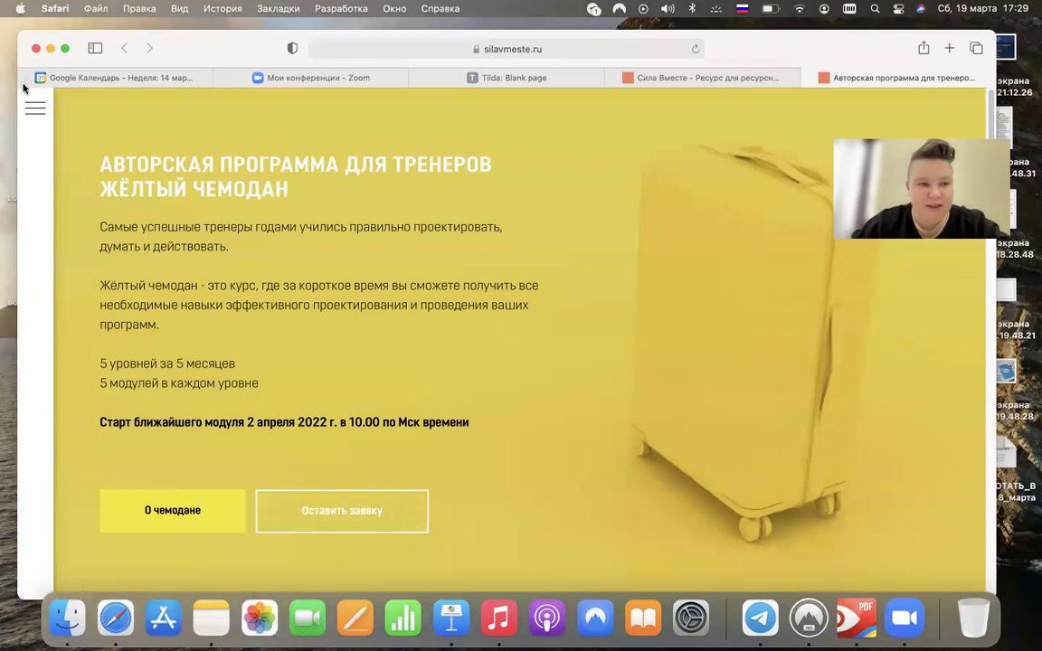
pyautogui.click(36, 110)
pyautogui.click(36, 110)
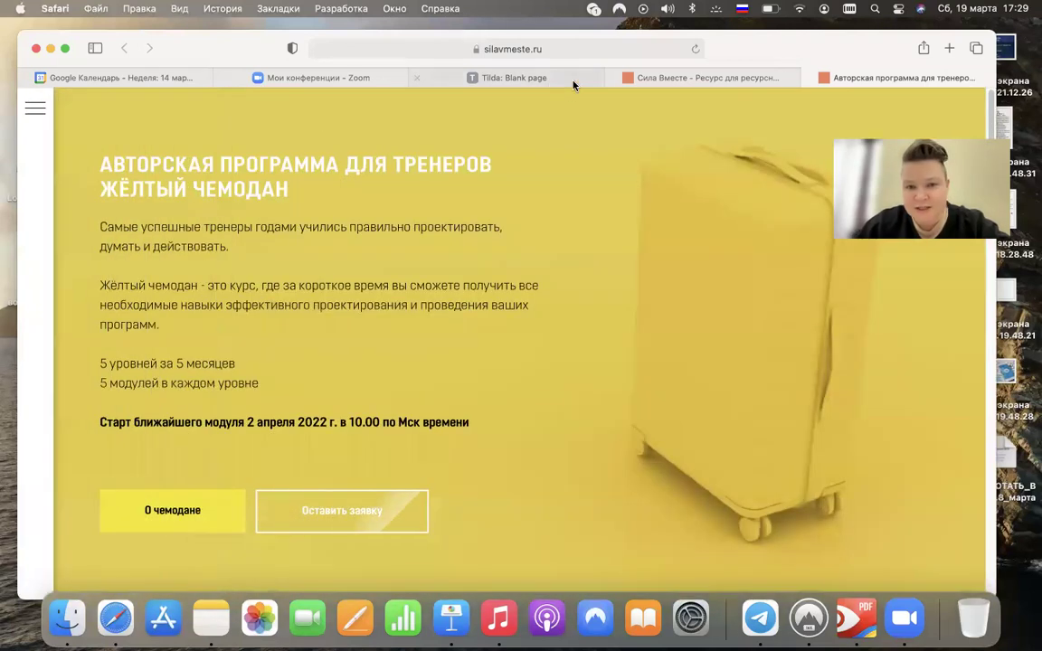
pyautogui.click(534, 79)
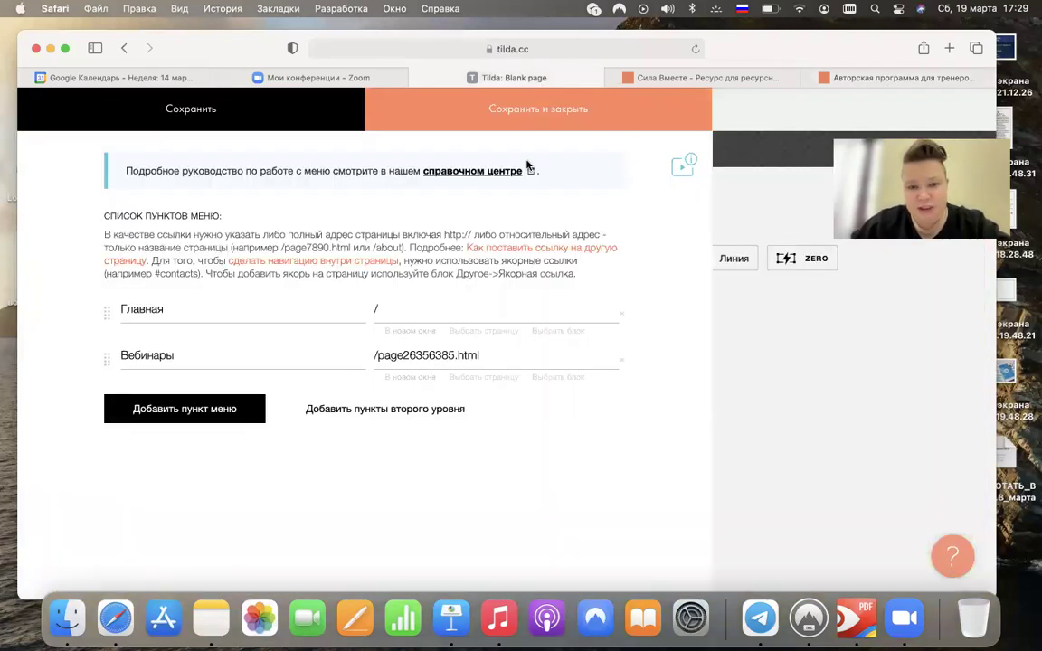
# - Save the menu block and start publishing, trying menu as the site address
pyautogui.click(496, 121)
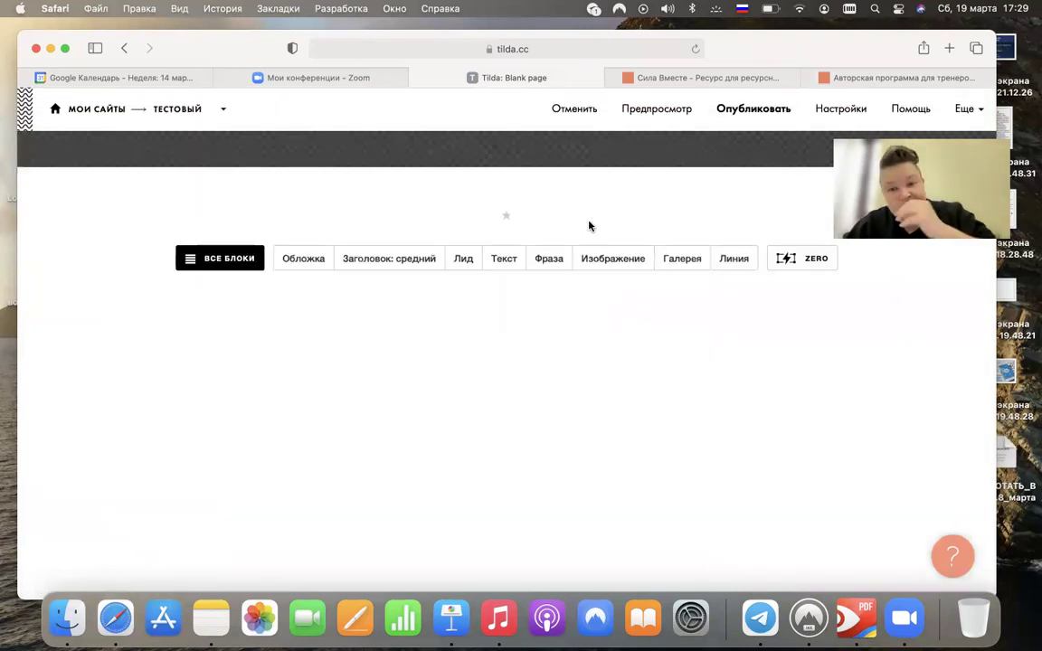
pyautogui.click(751, 108)
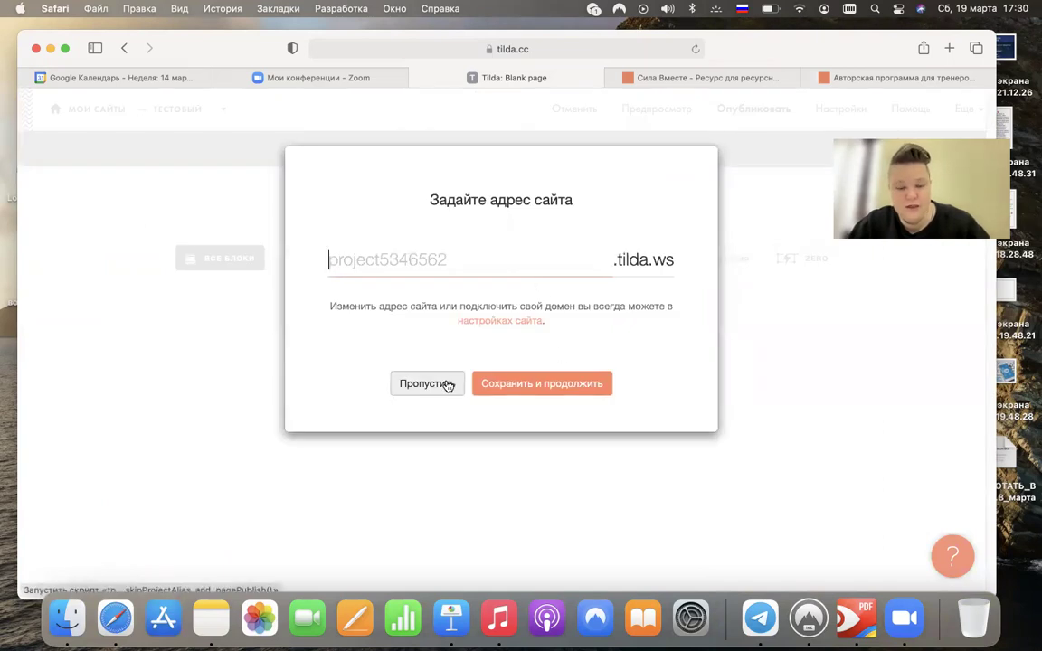
pyautogui.write('ьу')
pyautogui.press('BackSpace')
pyautogui.press('BackSpace')
pyautogui.hotkey('ctrl', 'space')
pyautogui.write('m')
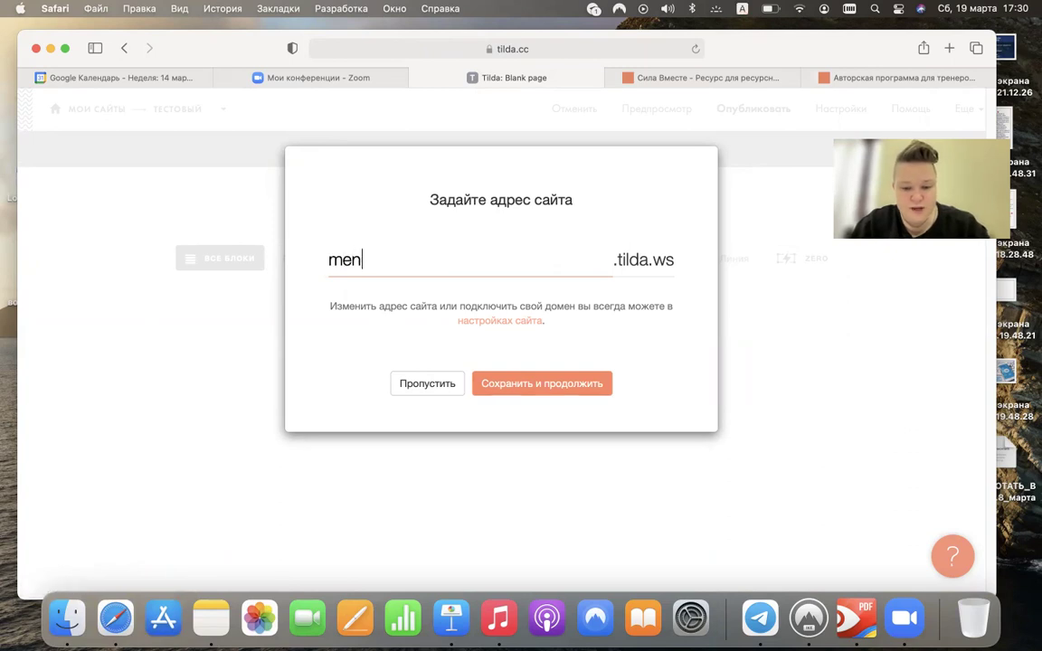
pyautogui.click(572, 389)
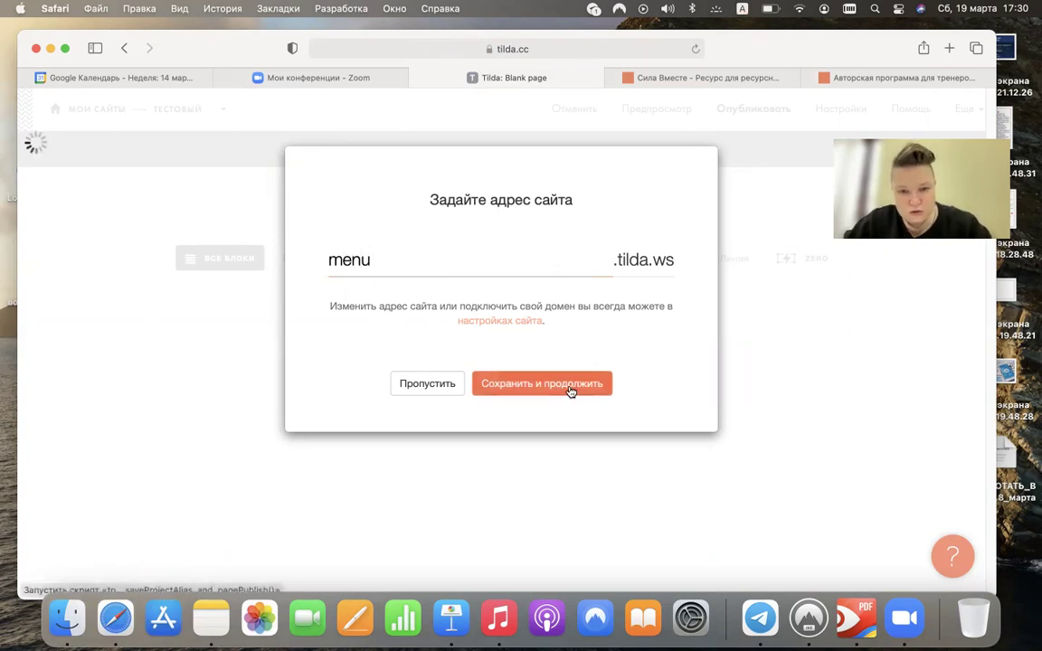
# - Keep the default site address, publish at page address menu, and open the live page
pyautogui.moveTo(389, 329); pyautogui.dragTo(268, 318)
pyautogui.press('BackSpace')
pyautogui.click(522, 452)
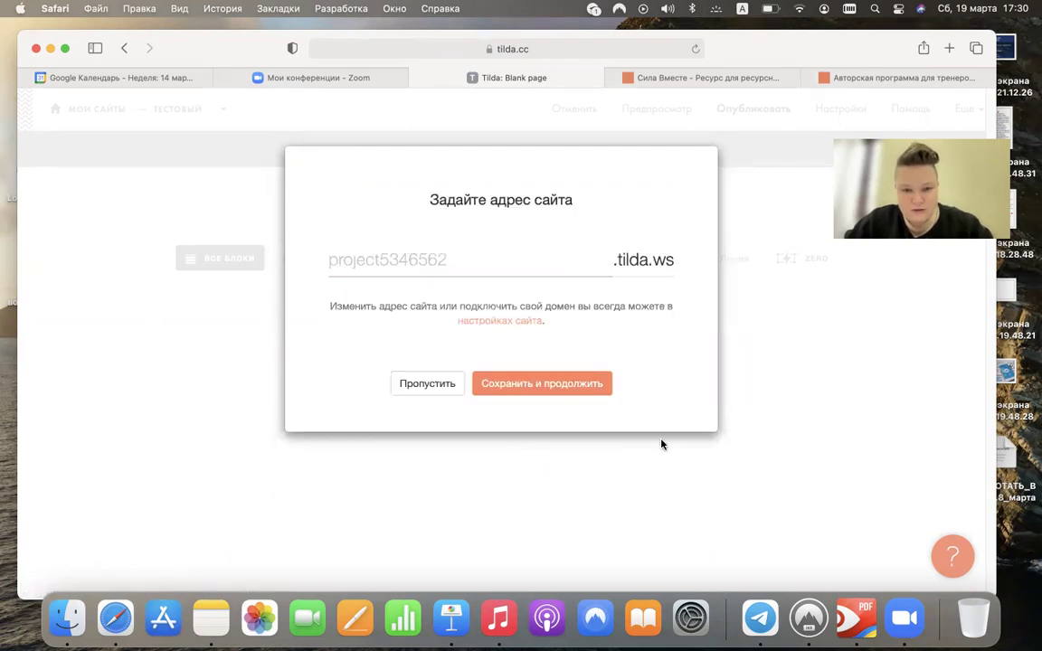
pyautogui.click(579, 390)
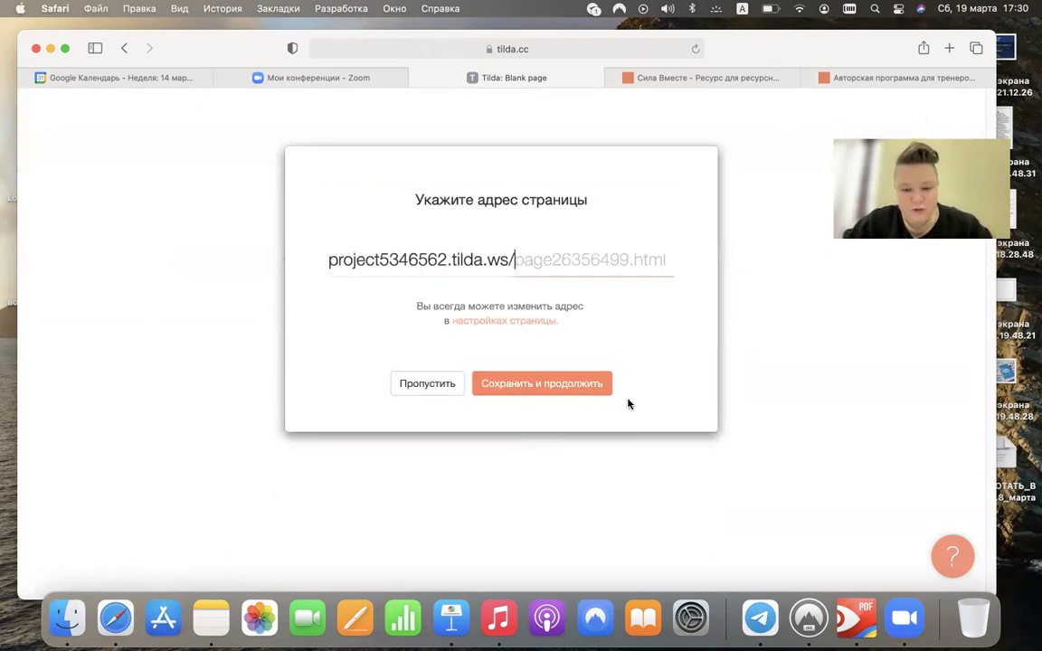
pyautogui.write('men')
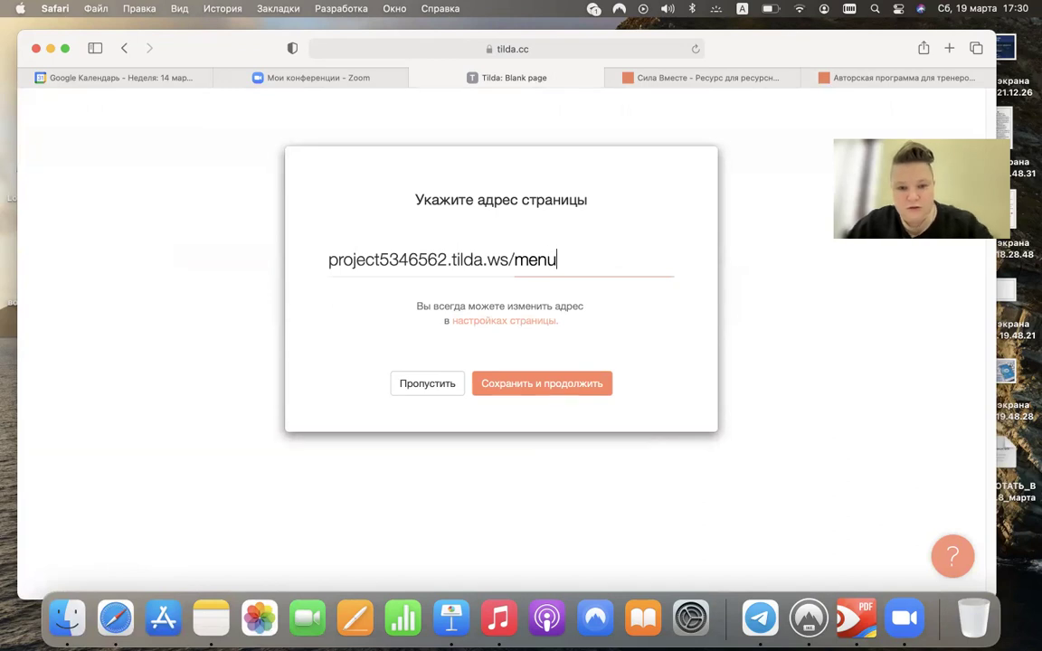
pyautogui.write('u')
pyautogui.click(594, 391)
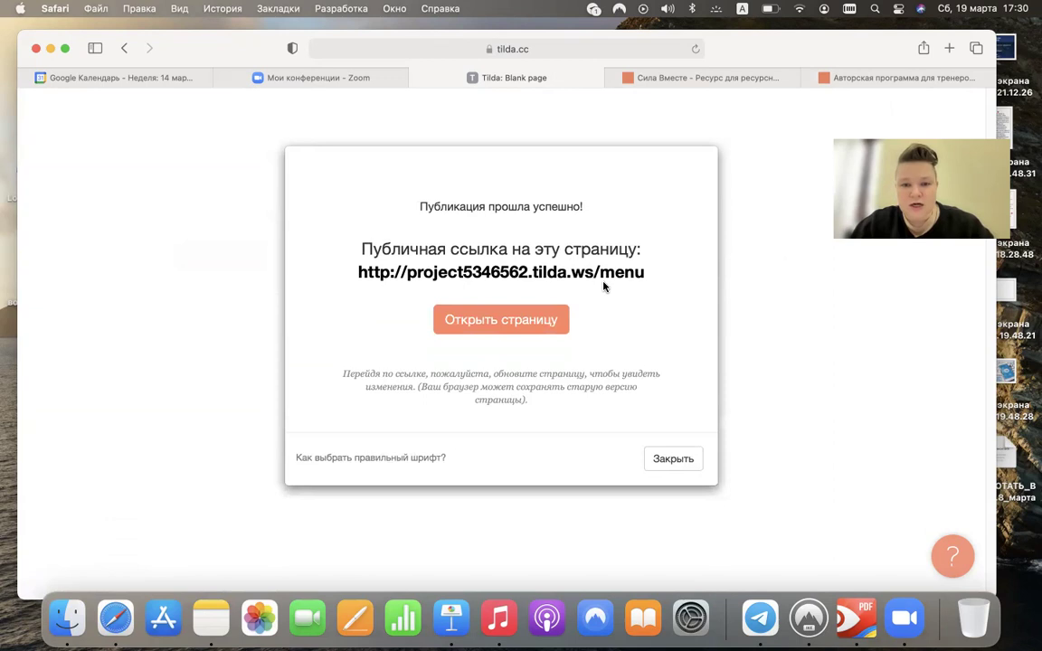
pyautogui.click(604, 282)
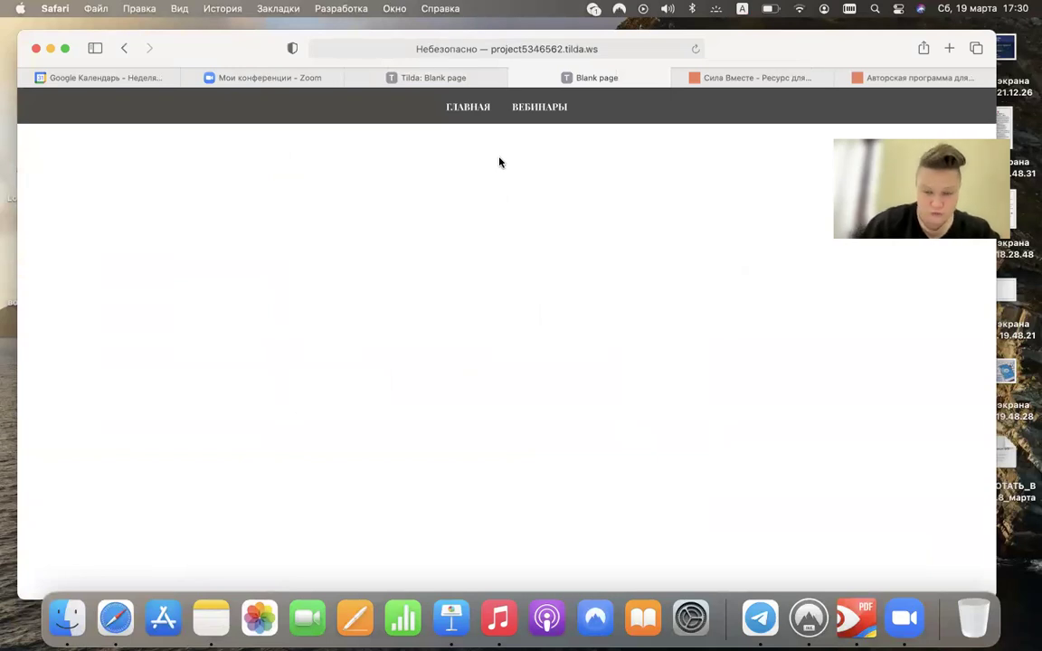
# - Return to the Tilda editor and the Тестовый project's page list
pyautogui.click(461, 81)
pyautogui.click(651, 460)
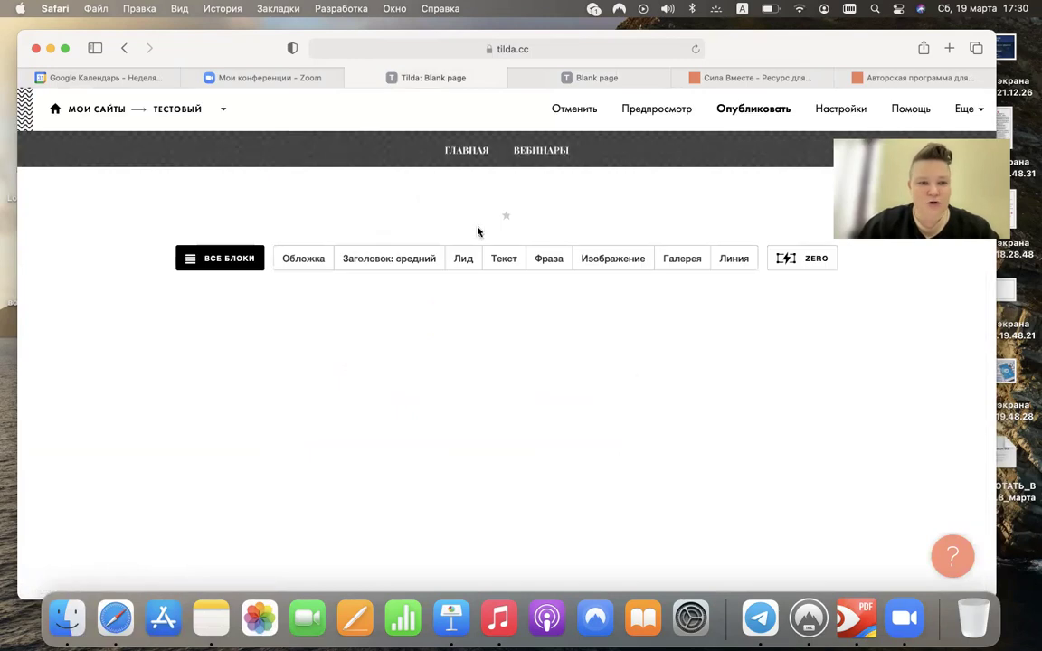
pyautogui.click(186, 110)
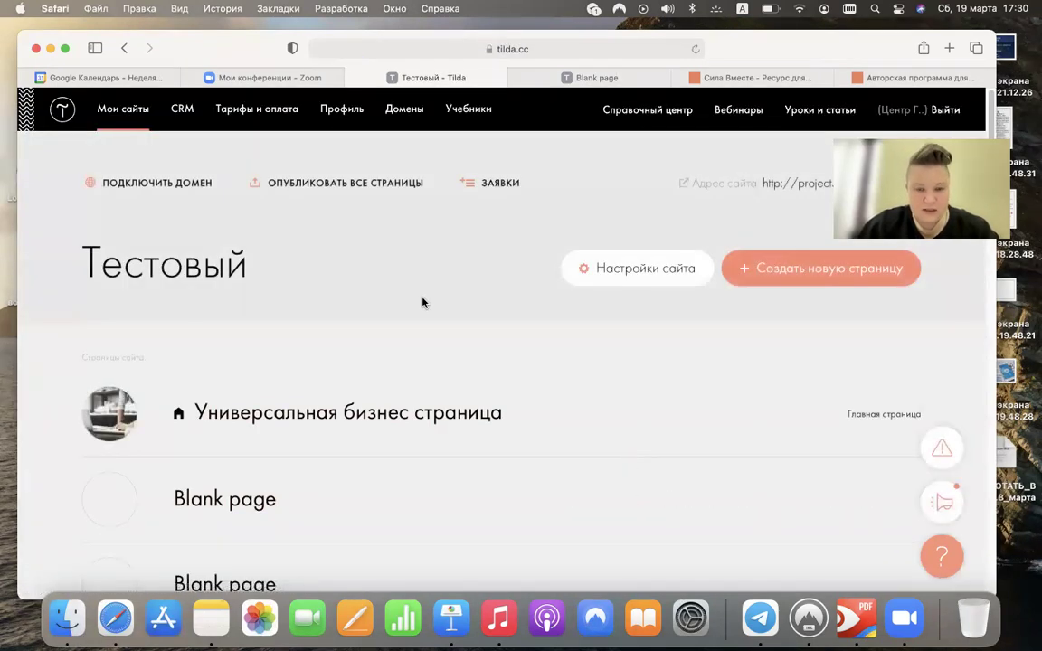
pyautogui.scroll(-2, 423, 301)
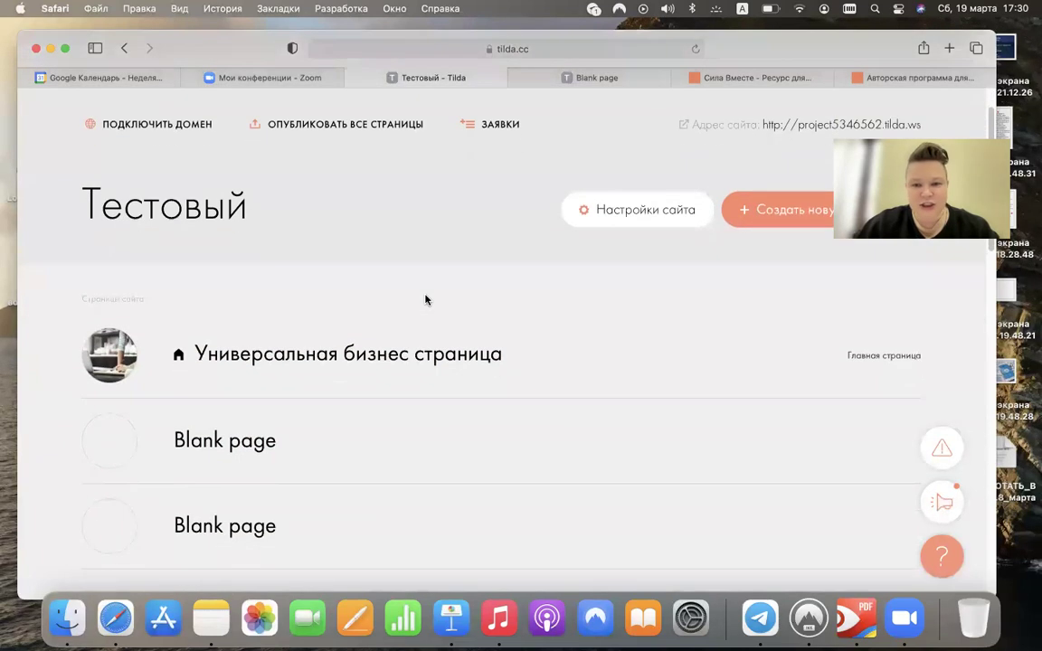
# - Check the Шапка и подвал site settings without assigning a header, then go back to pages
pyautogui.click(632, 224)
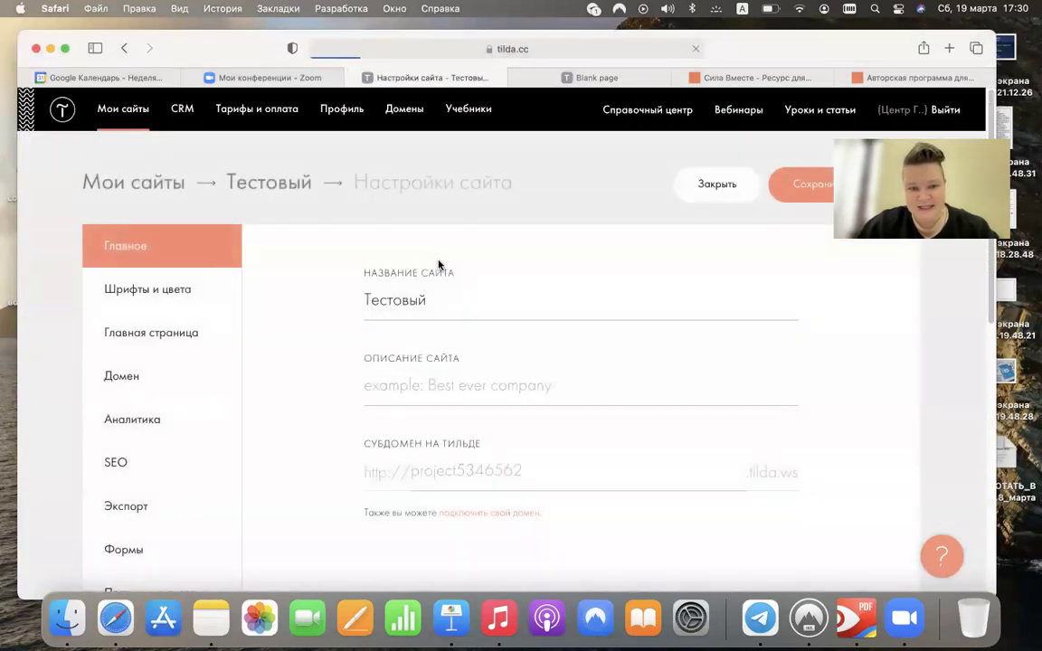
pyautogui.scroll(-6, 158, 336)
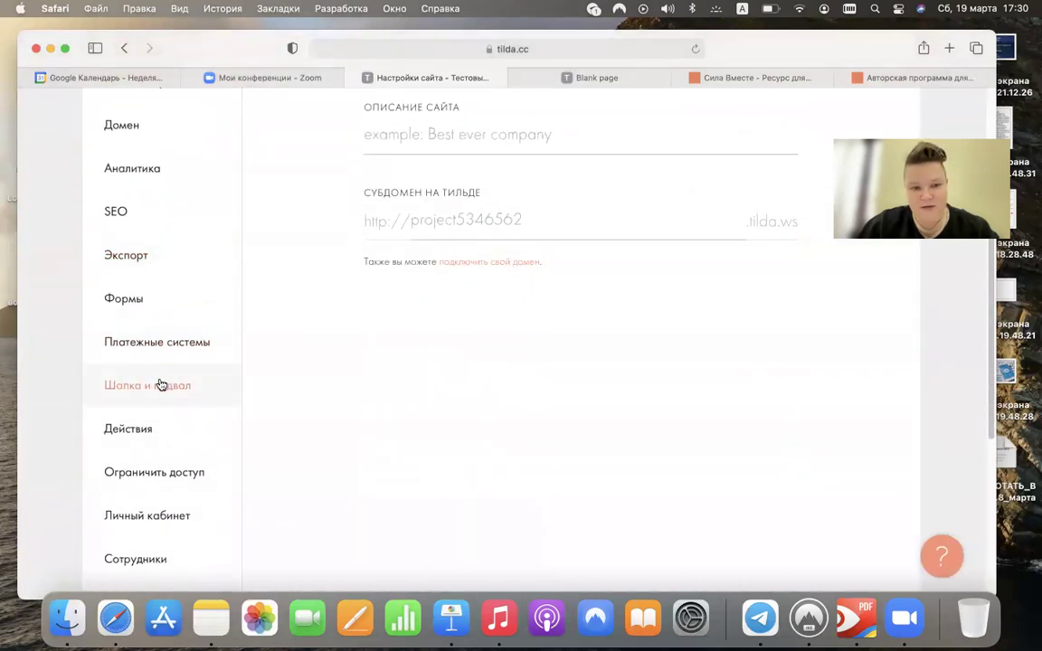
pyautogui.click(158, 386)
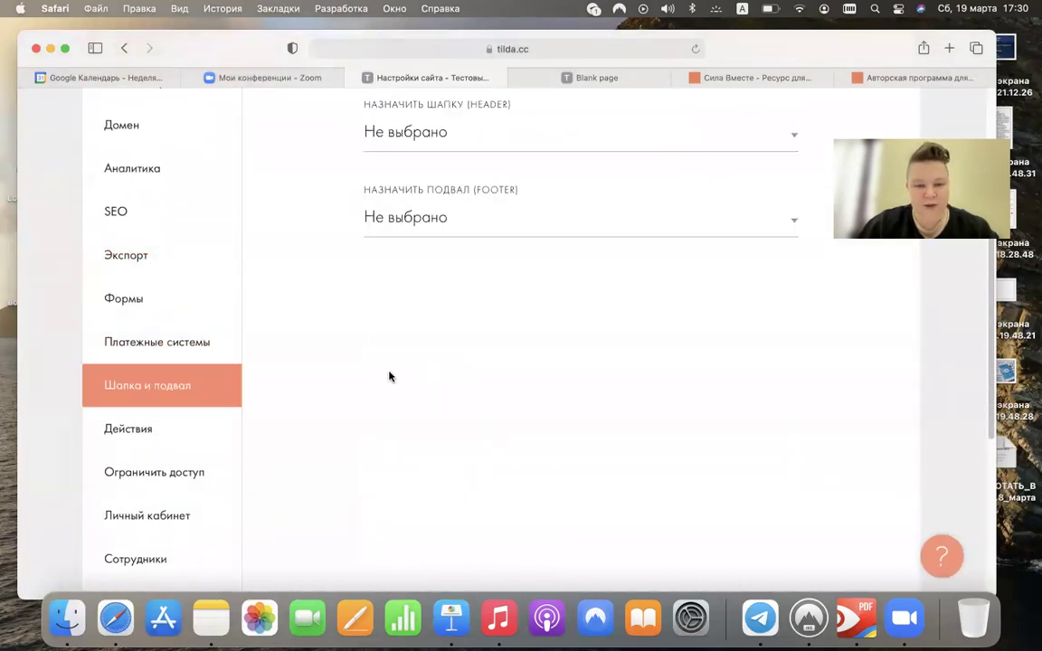
pyautogui.scroll(5, 390, 376)
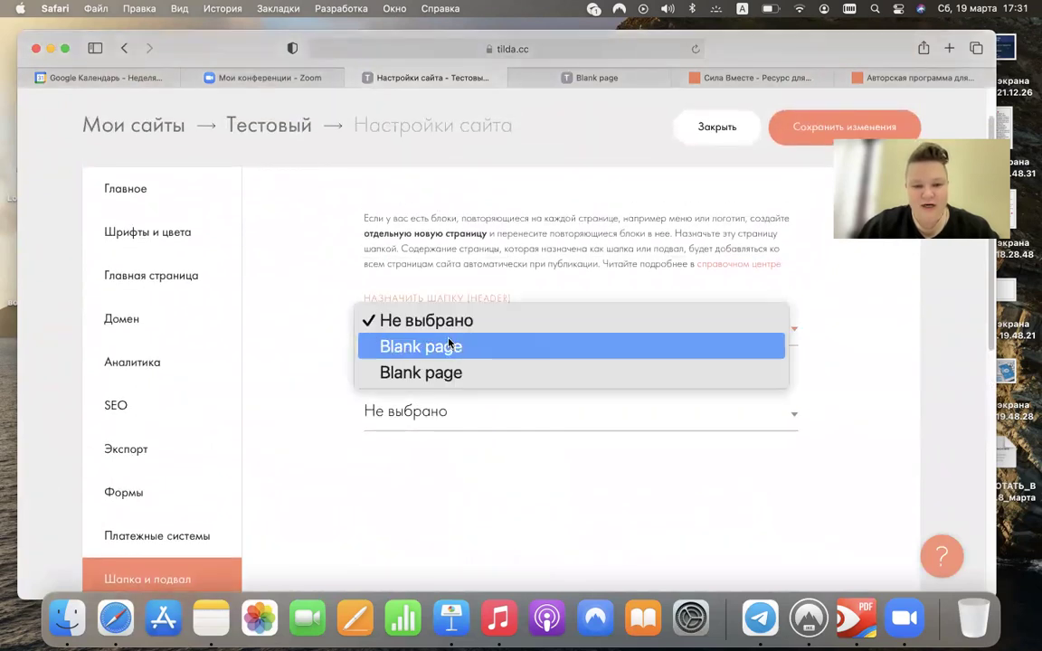
pyautogui.click(519, 446)
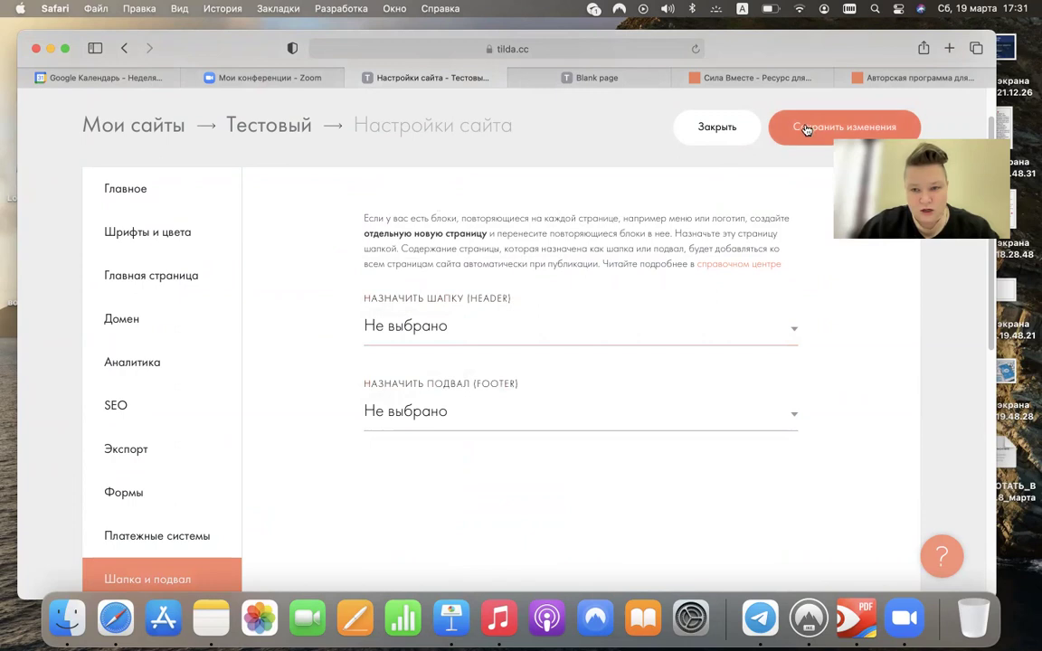
pyautogui.click(236, 128)
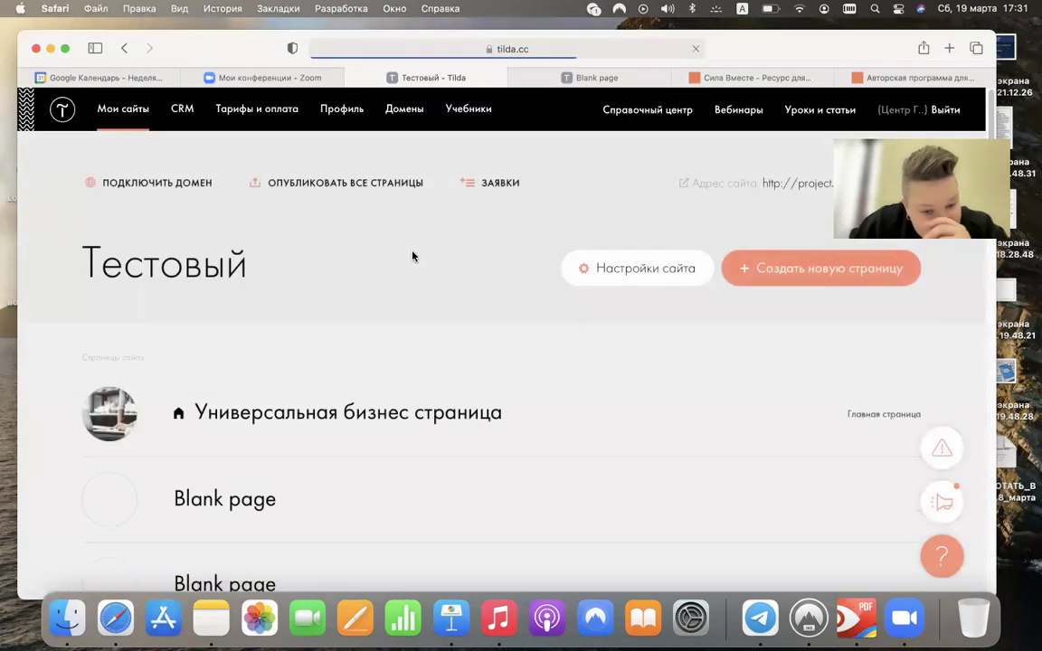
# - Change the second Blank page's title to Меню in its settings and save
pyautogui.scroll(-5, 412, 263)
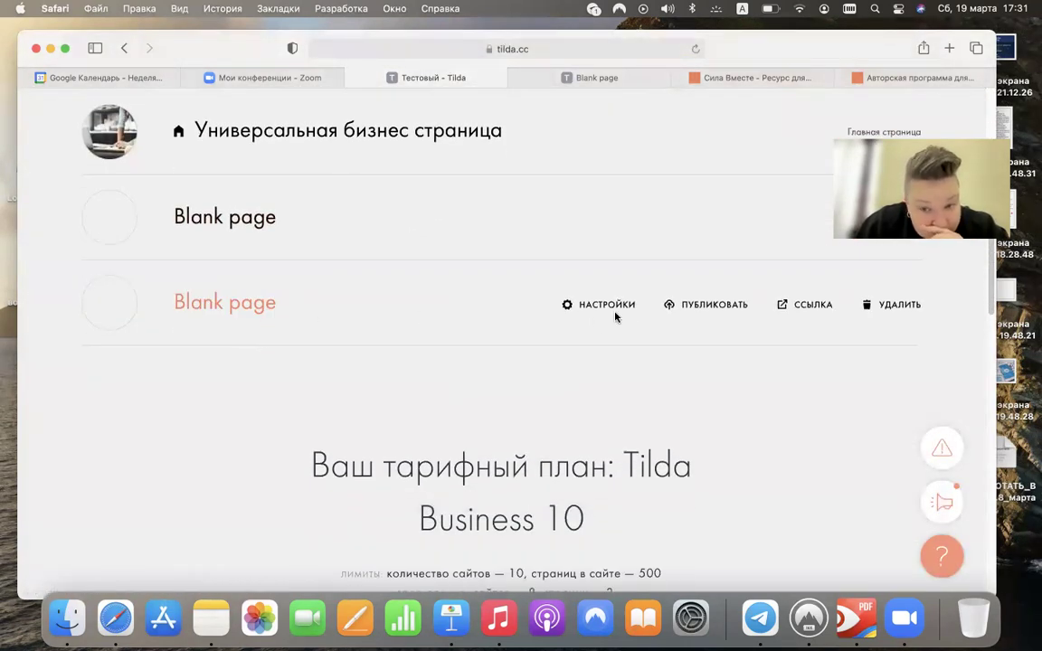
pyautogui.click(607, 309)
pyautogui.tripleClick(369, 299)
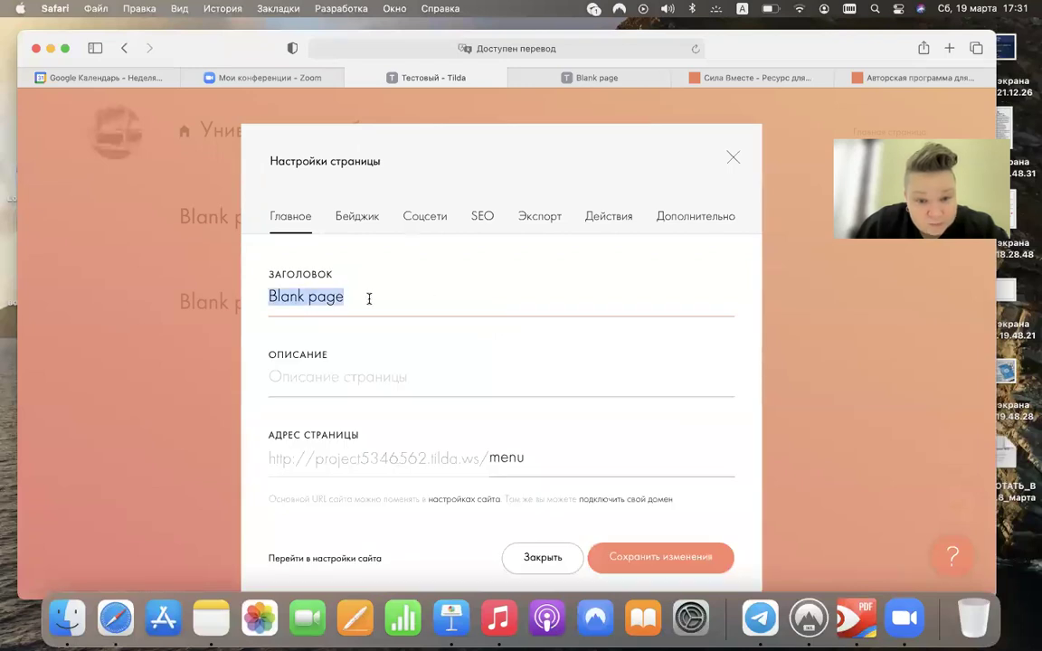
pyautogui.write('V')
pyautogui.write('Меню')
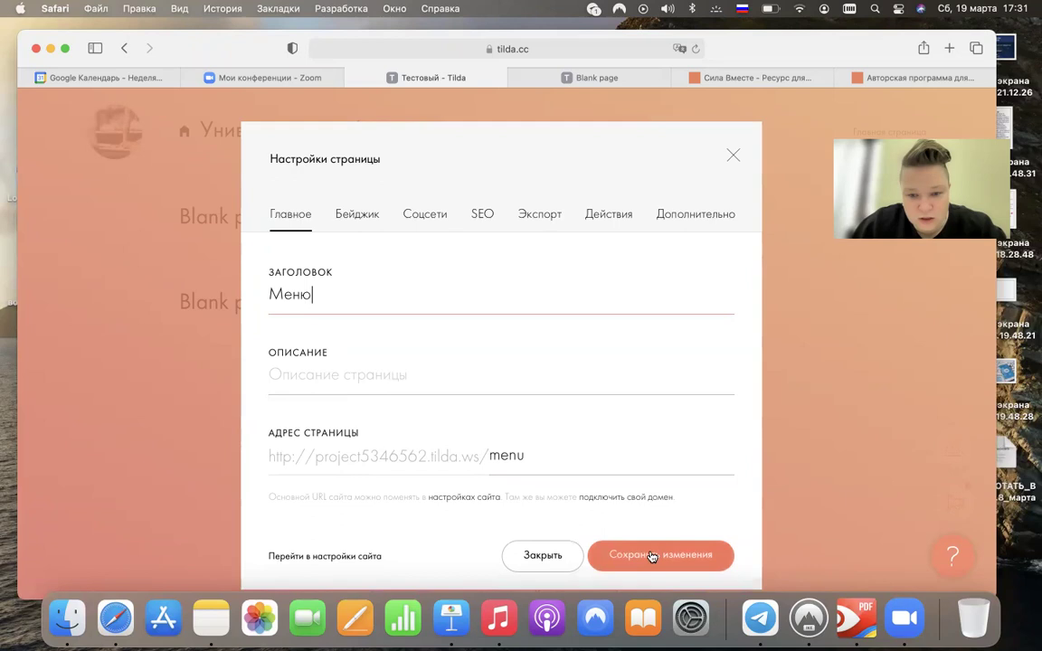
pyautogui.click(652, 557)
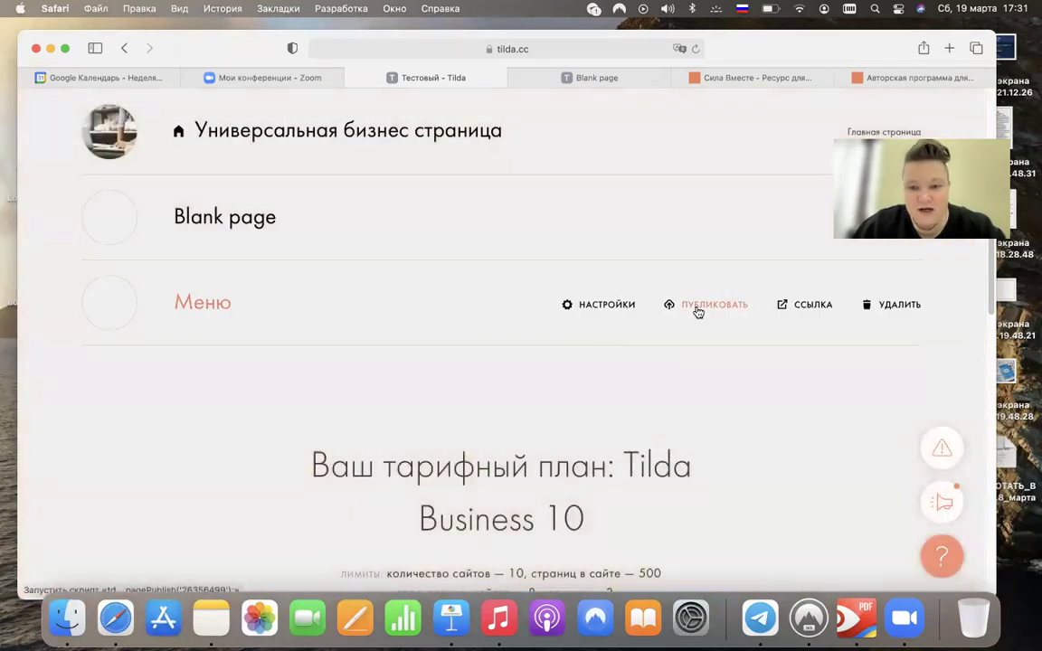
# - Publish the Меню page and close the publish confirmation
pyautogui.click(700, 306)
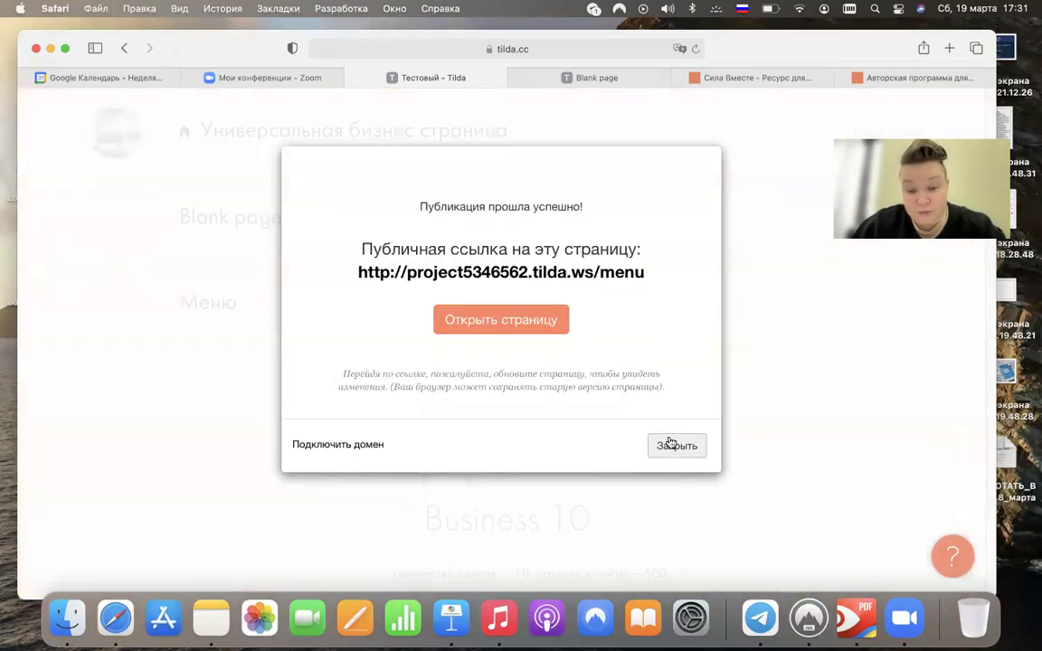
pyautogui.click(687, 444)
pyautogui.scroll(3, 559, 367)
pyautogui.scroll(-4, 560, 367)
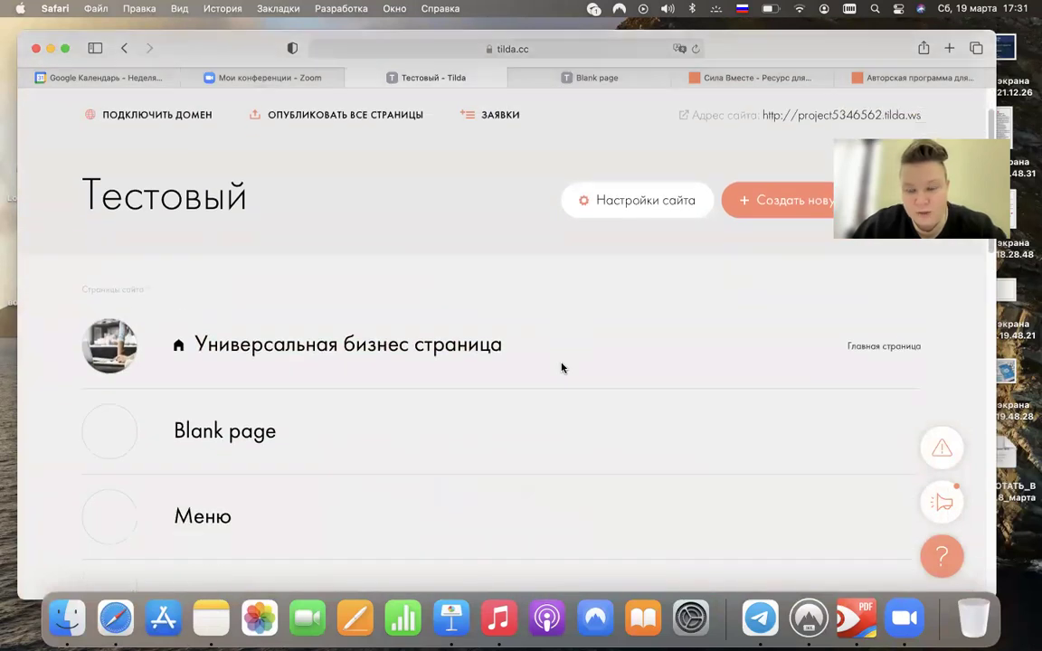
pyautogui.scroll(2, 600, 333)
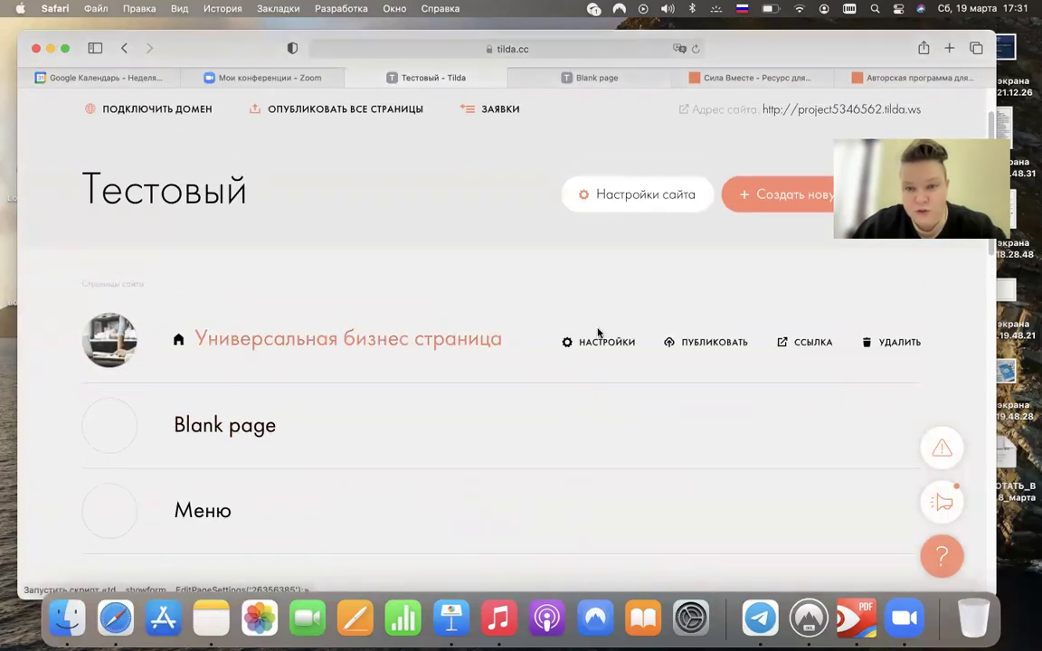
pyautogui.click(629, 217)
# - Assign Меню as the site header under Шапка и подвал, then publish the home page
pyautogui.scroll(-3, 158, 386)
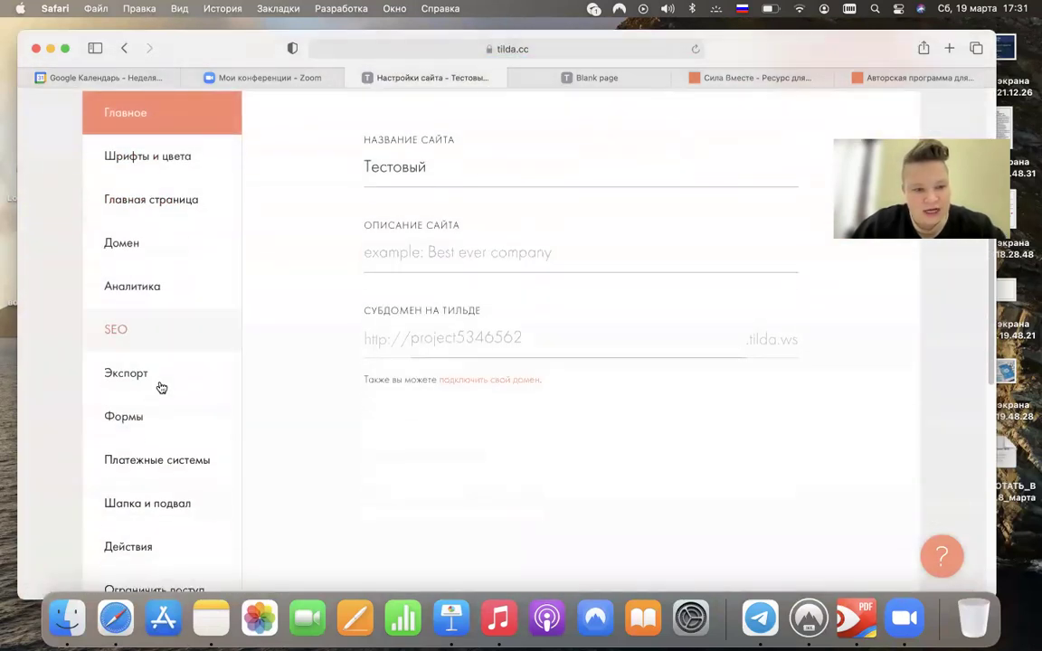
pyautogui.click(163, 499)
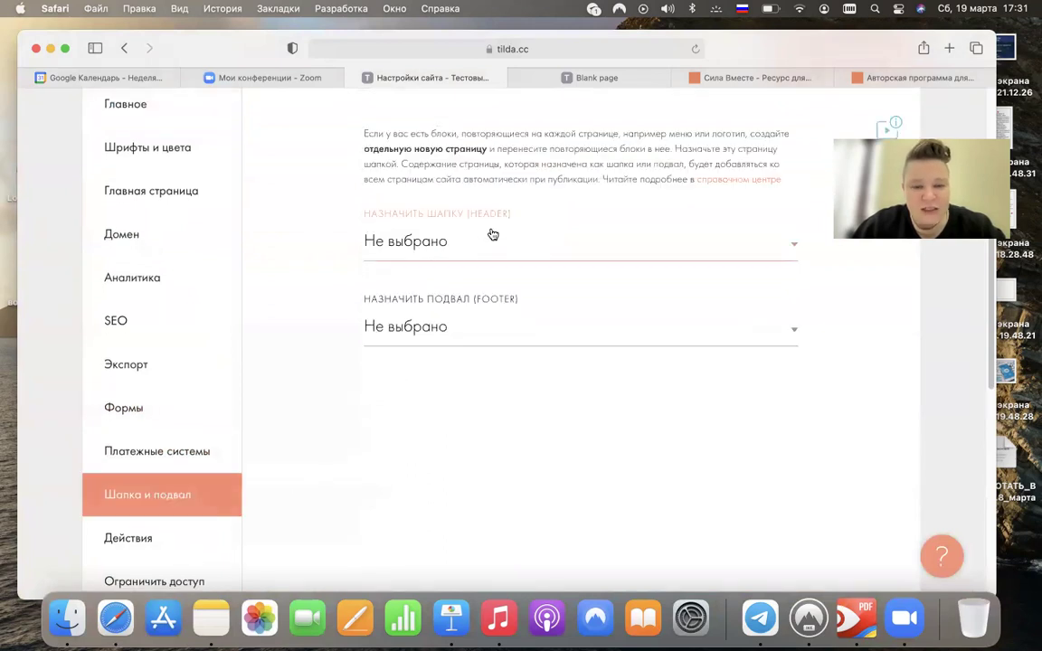
pyautogui.click(479, 237)
pyautogui.click(405, 289)
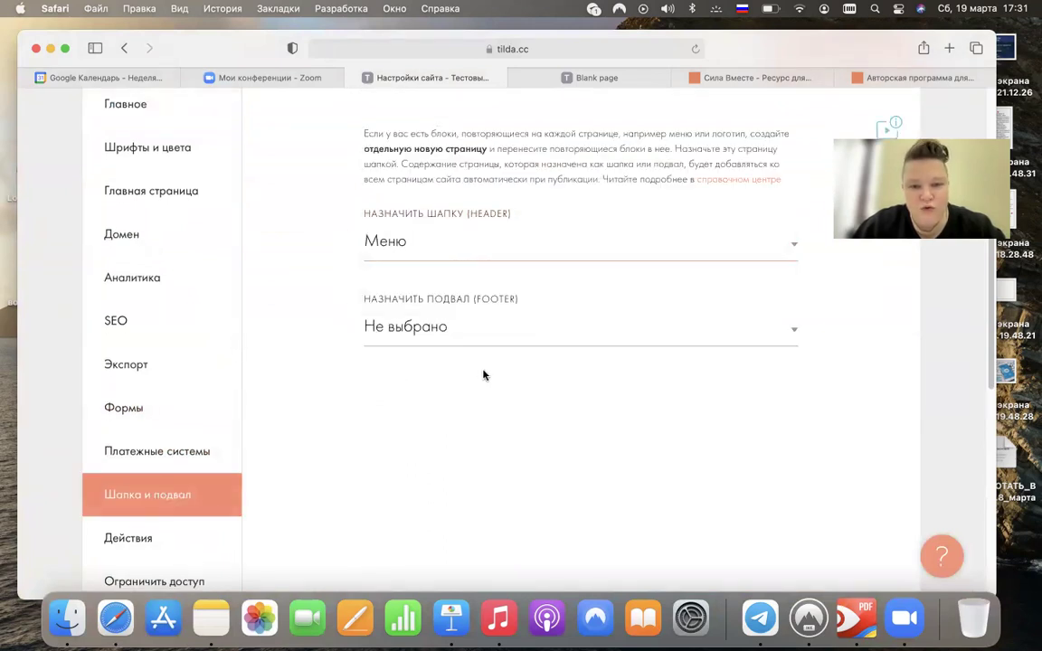
pyautogui.scroll(3, 743, 240)
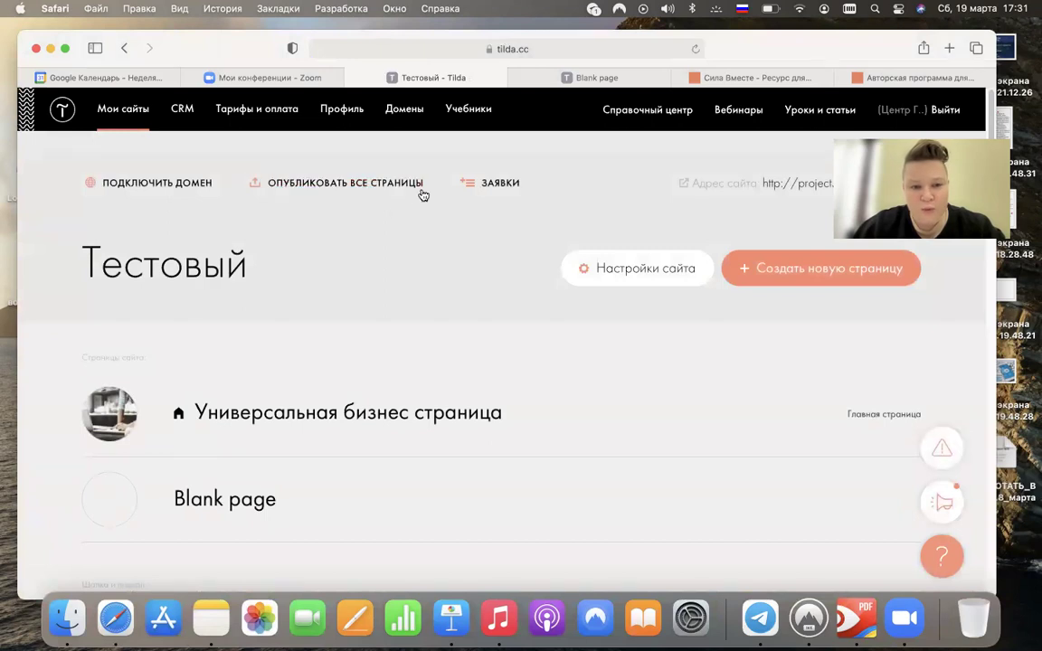
pyautogui.scroll(-3, 319, 253)
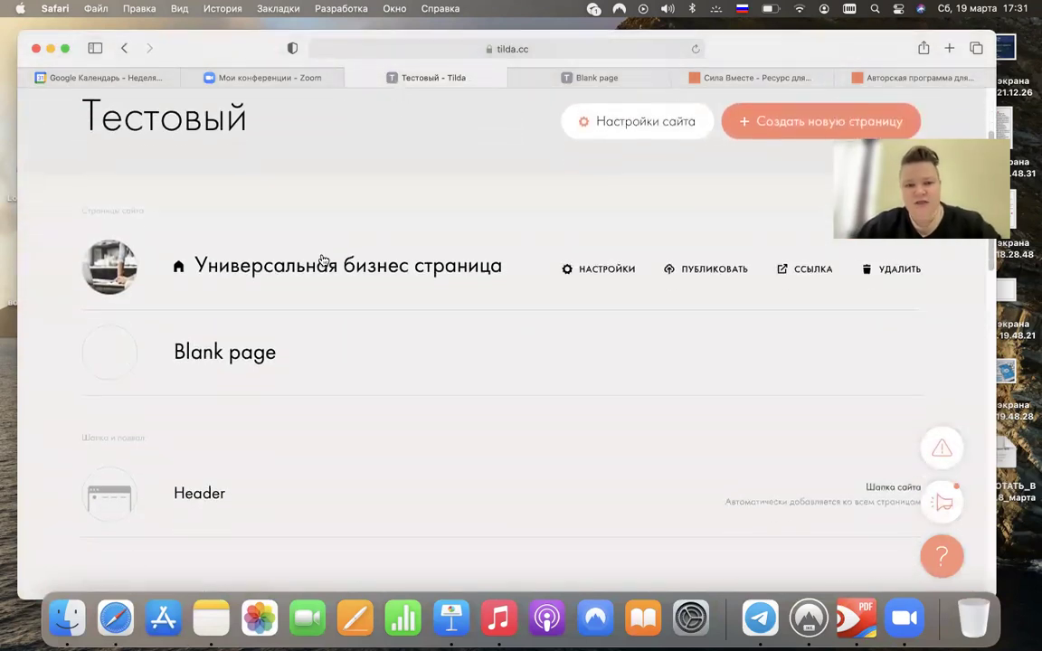
pyautogui.click(705, 301)
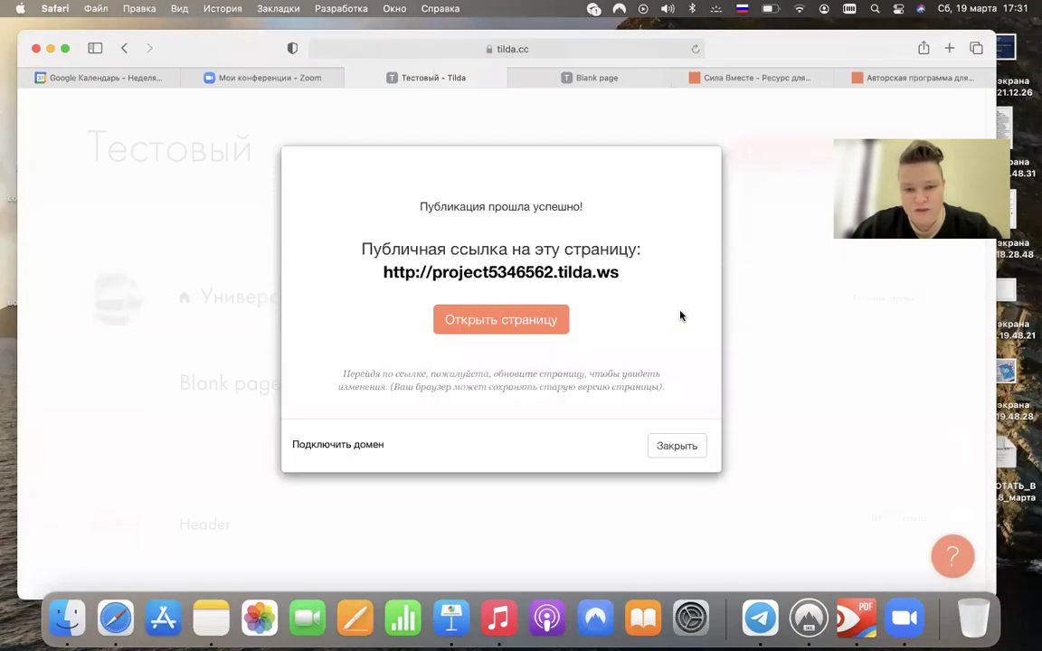
# - Close the home-page publish confirmation and publish the Blank page
pyautogui.click(674, 444)
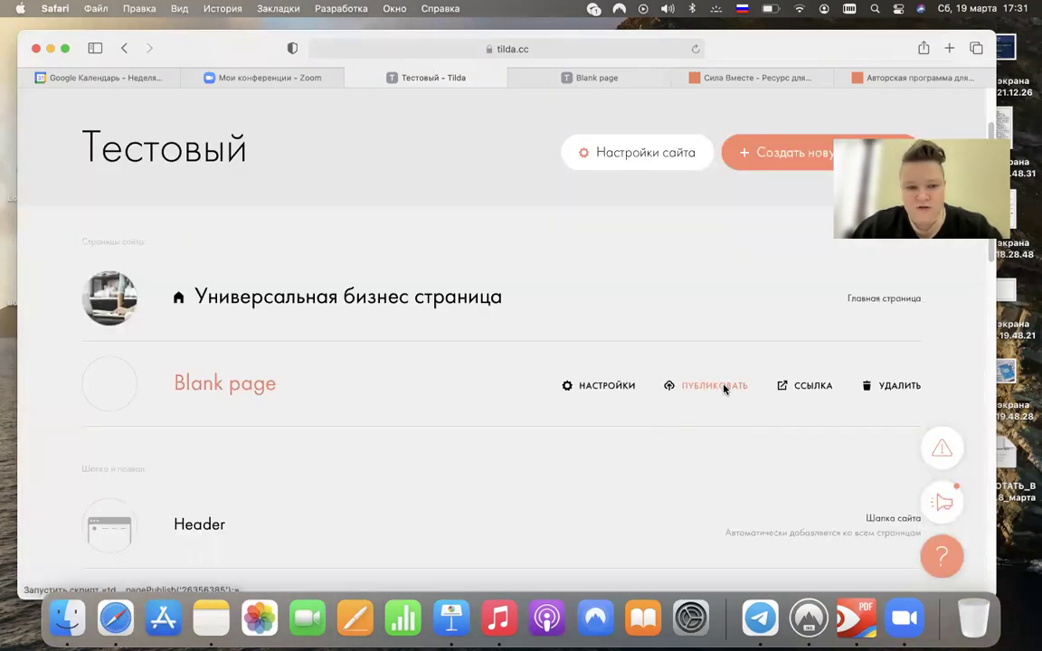
pyautogui.click(724, 387)
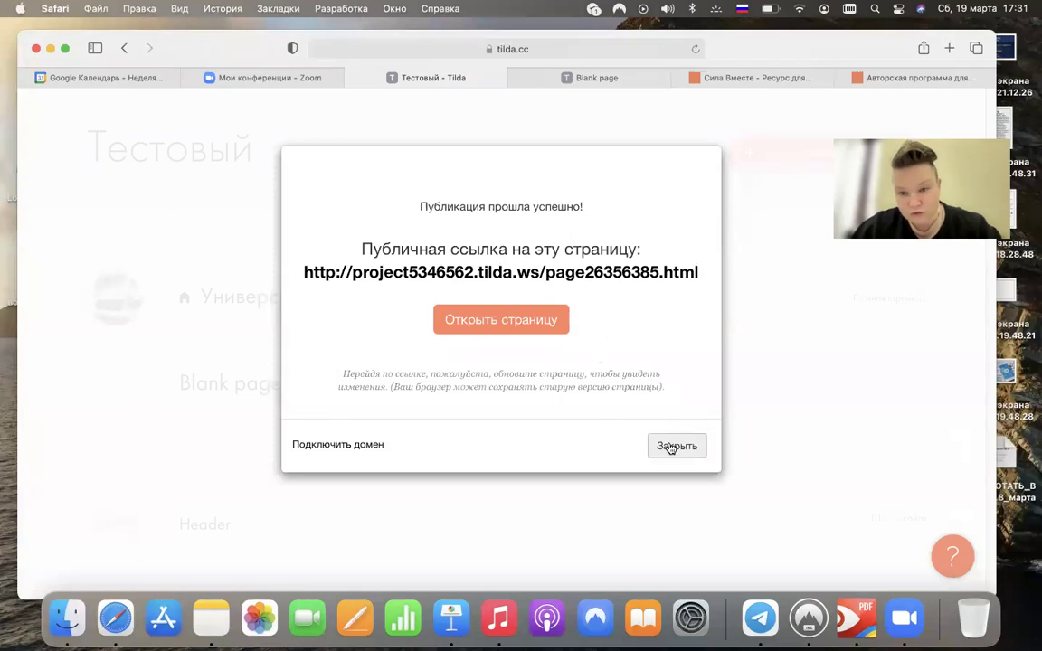
pyautogui.click(670, 446)
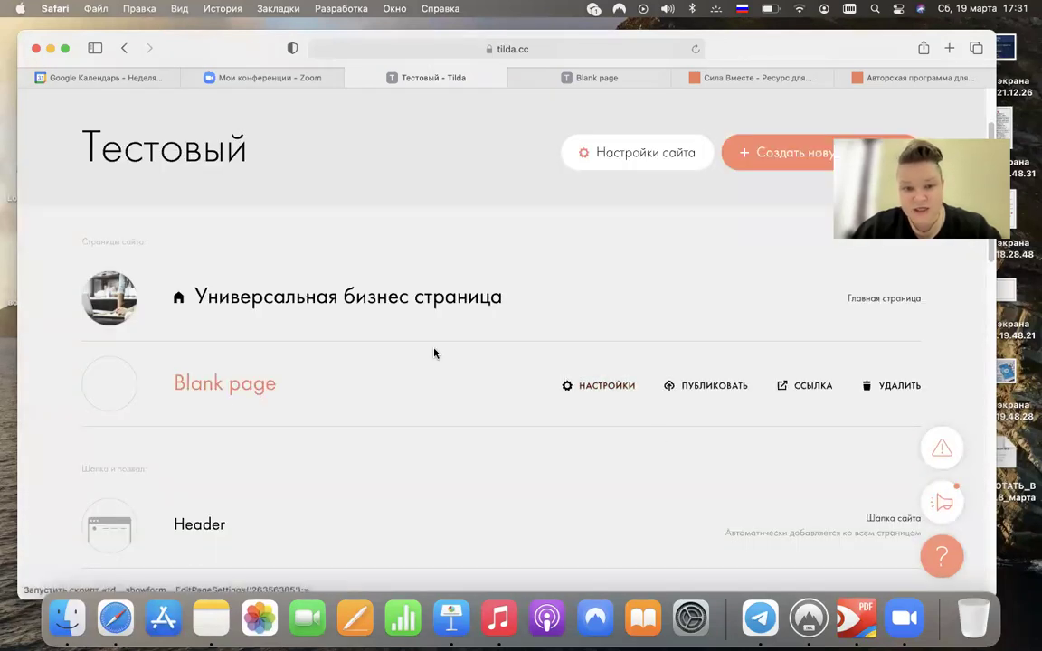
pyautogui.scroll(3, 434, 353)
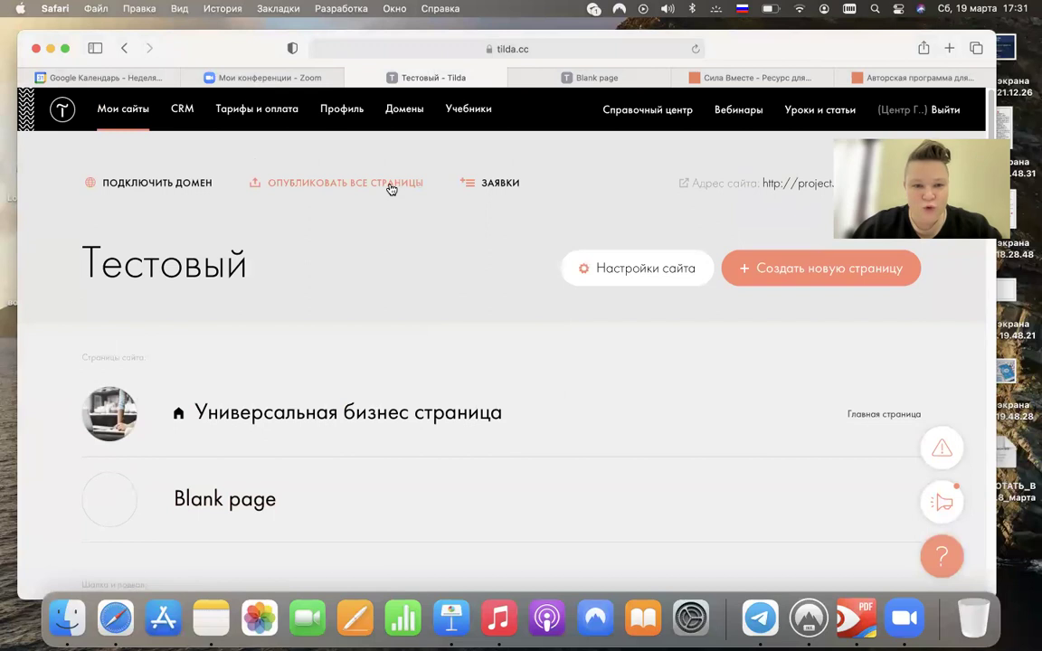
# - Publish all pages at once, republish the home page and open its public link
pyautogui.click(391, 184)
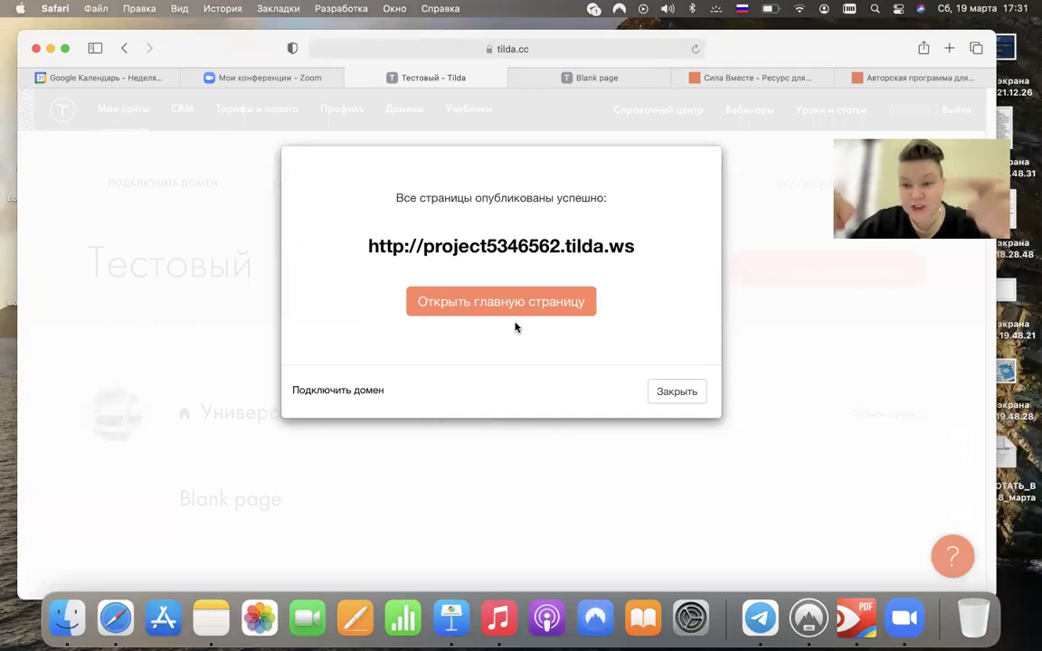
pyautogui.click(677, 391)
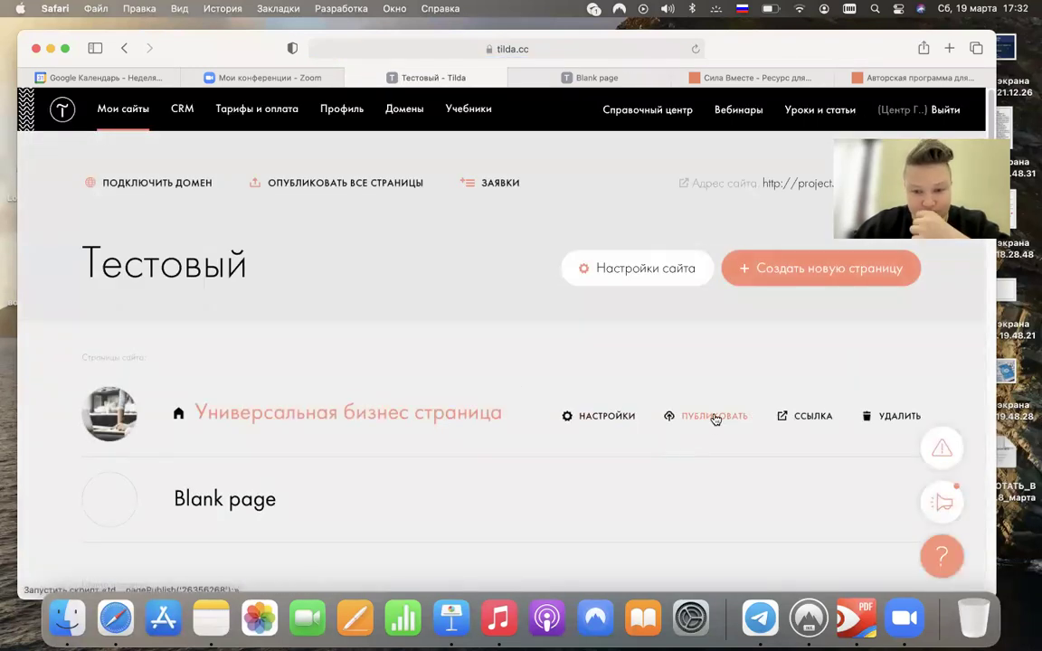
pyautogui.click(715, 419)
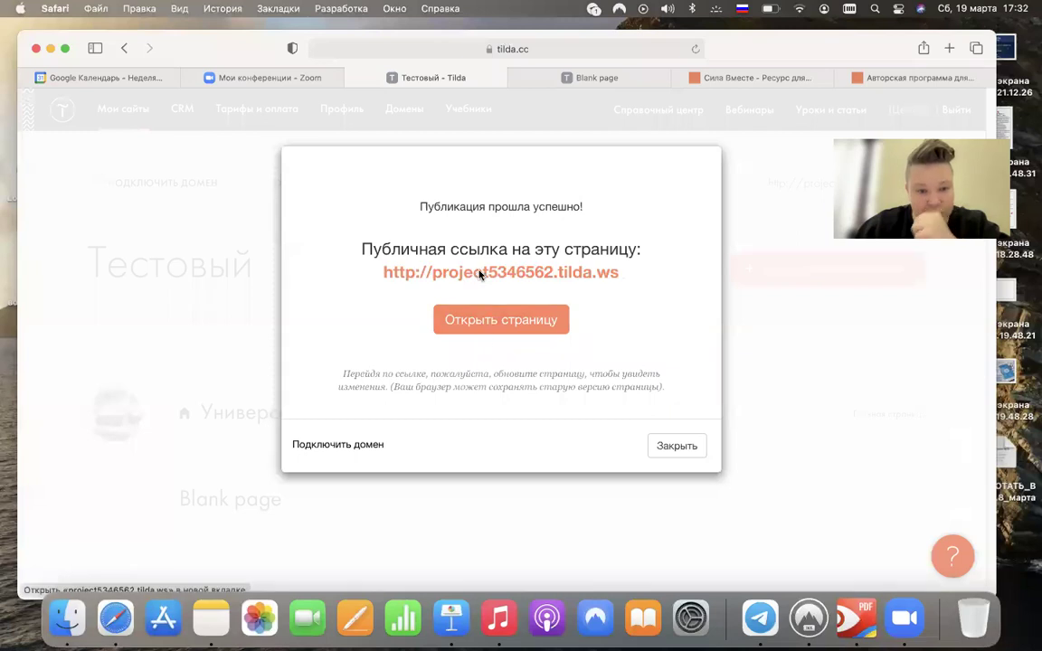
pyautogui.click(477, 272)
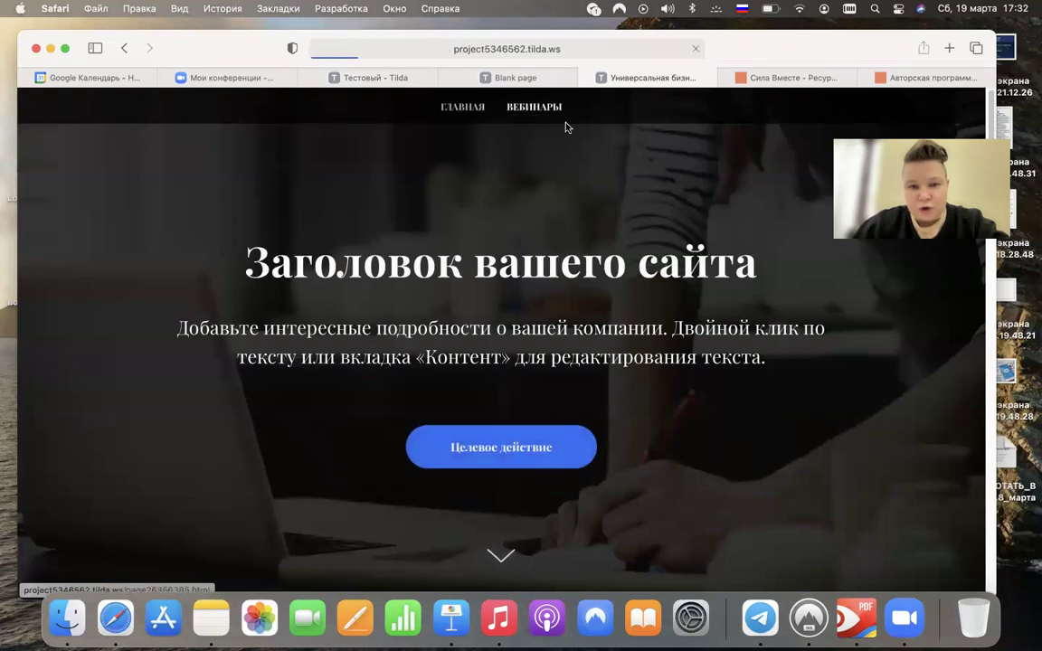
# - Test the ГЛАВНАЯ and ВЕБИНАРЫ links in the shared header menu on the live pages
pyautogui.click(537, 111)
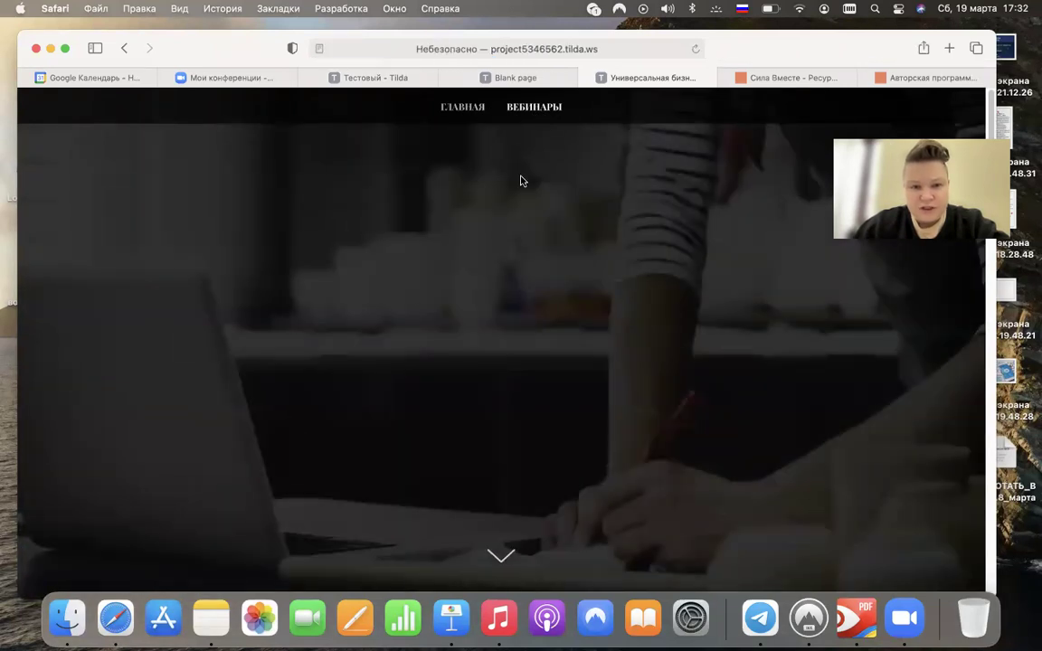
pyautogui.click(543, 110)
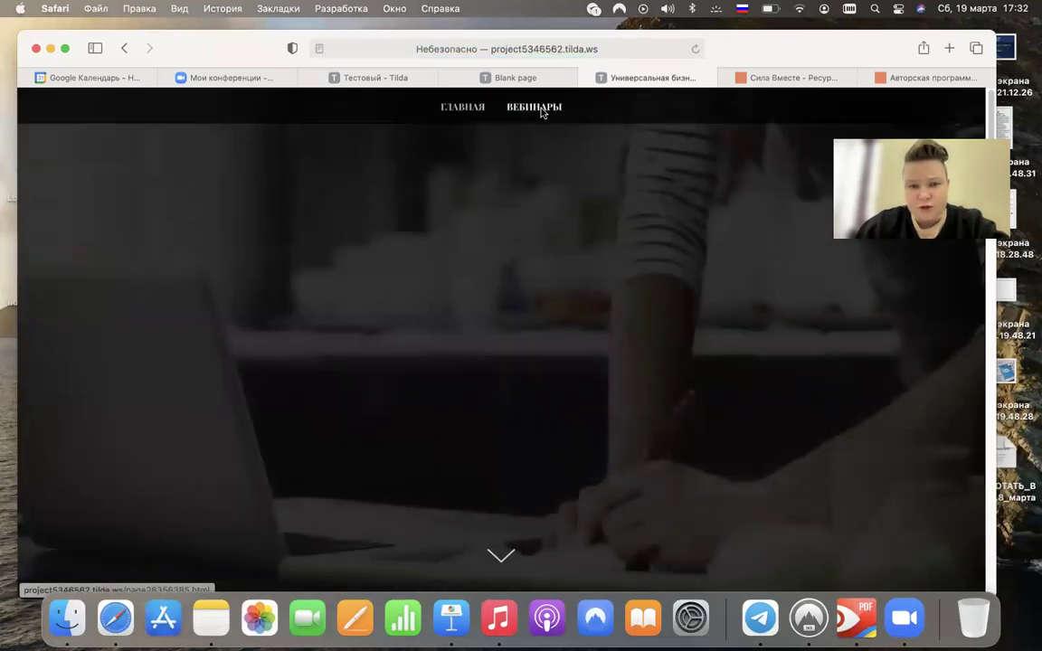
pyautogui.click(464, 110)
pyautogui.click(530, 109)
pyautogui.click(463, 110)
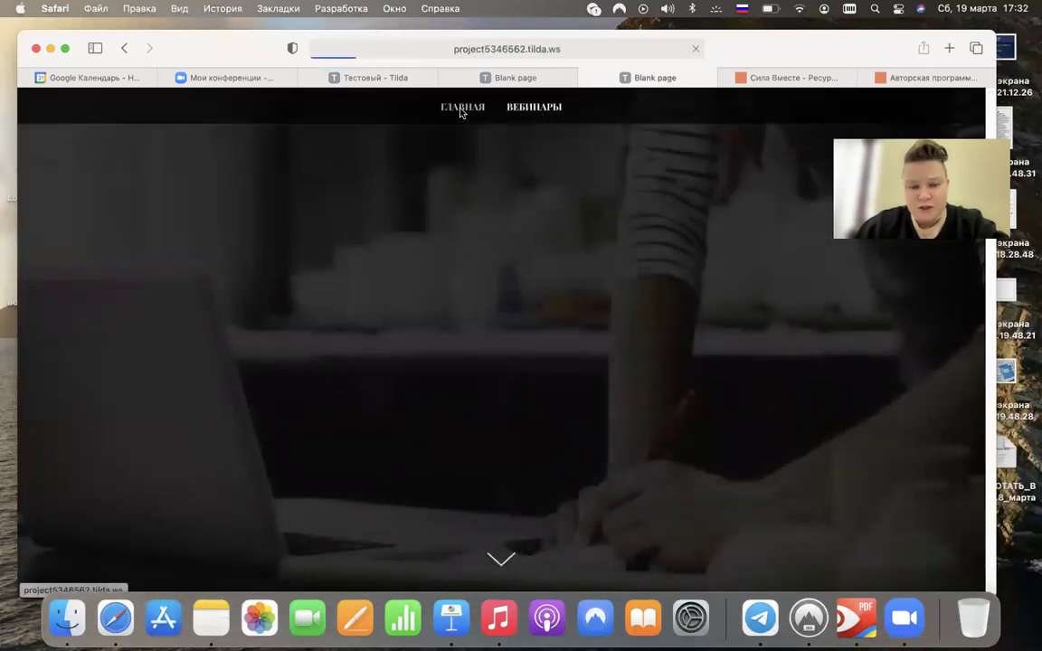
pyautogui.click(542, 109)
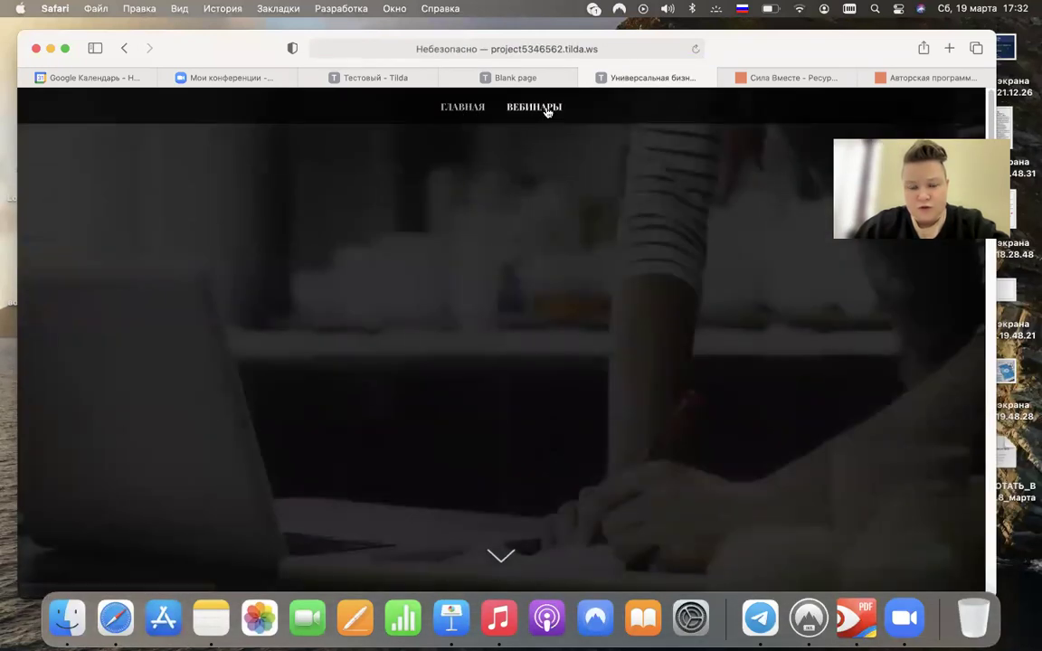
pyautogui.click(545, 112)
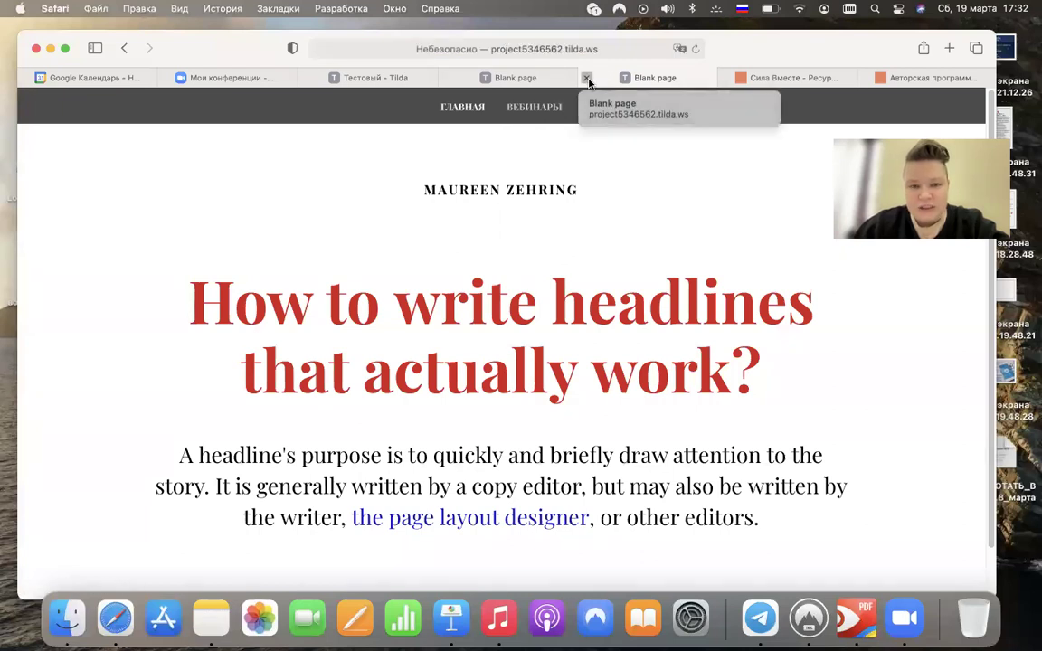
# - Close both Blank page preview tabs and the publish message, then open a new tab to clubfund.ru
pyautogui.click(586, 80)
pyautogui.click(447, 83)
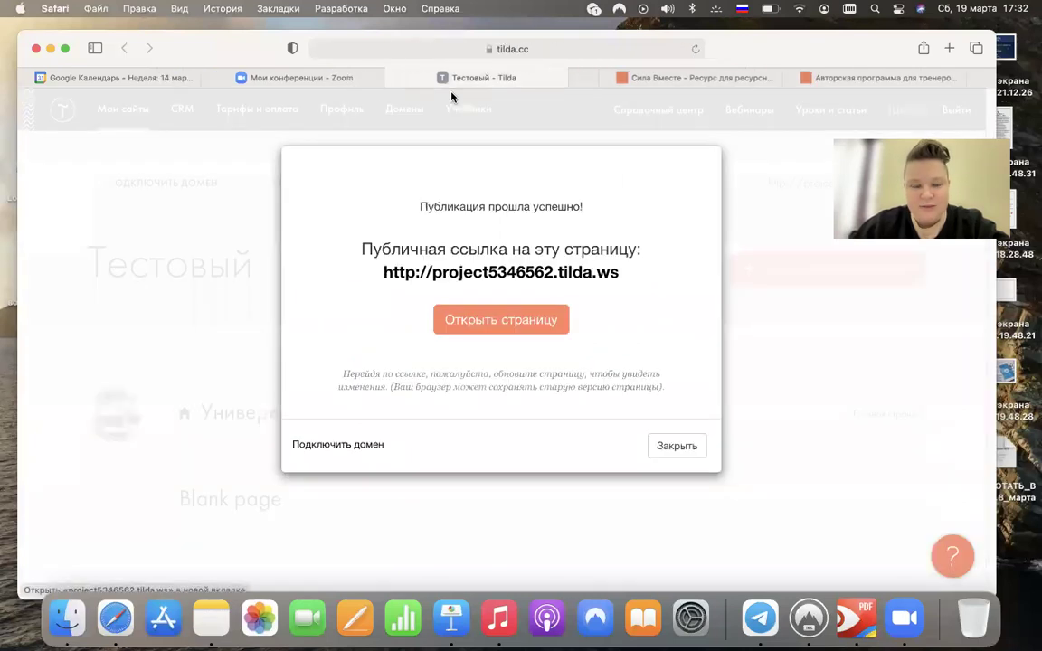
pyautogui.click(677, 445)
pyautogui.scroll(-6, 674, 442)
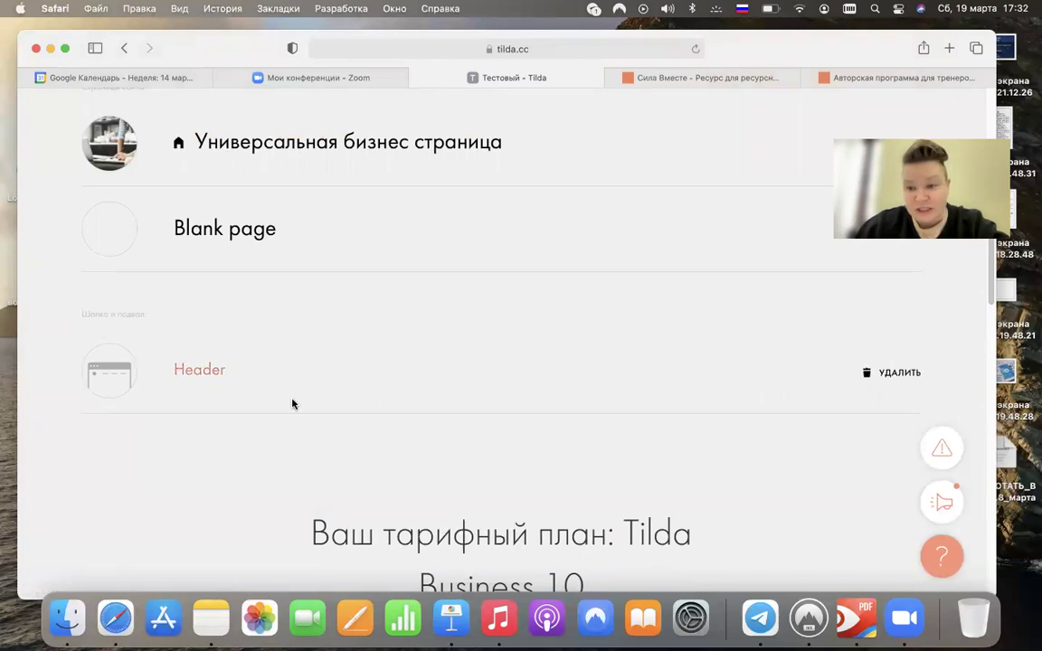
pyautogui.scroll(4, 317, 388)
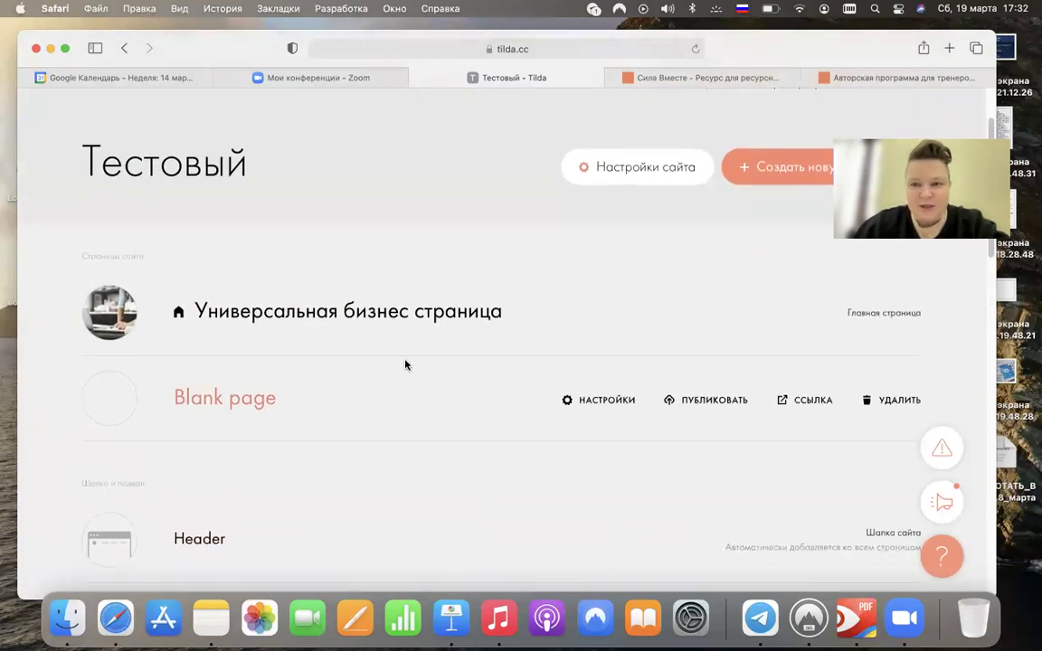
pyautogui.click(949, 47)
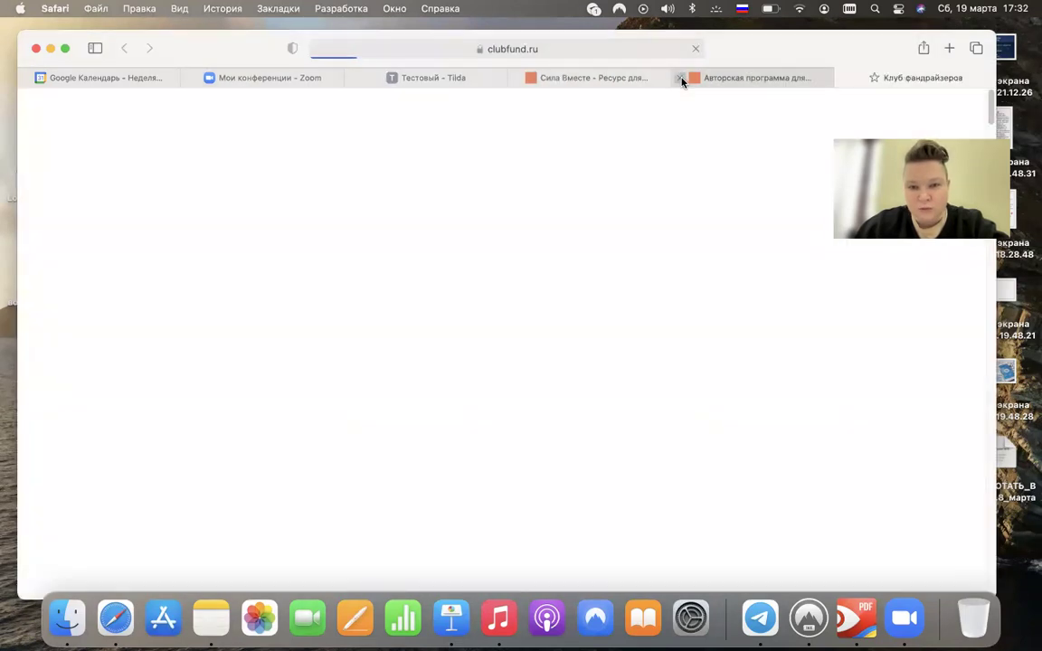
# - Close the extra tab and scroll the clubfund.ru home page down to its footer
pyautogui.click(686, 78)
pyautogui.scroll(-15, 656, 195)
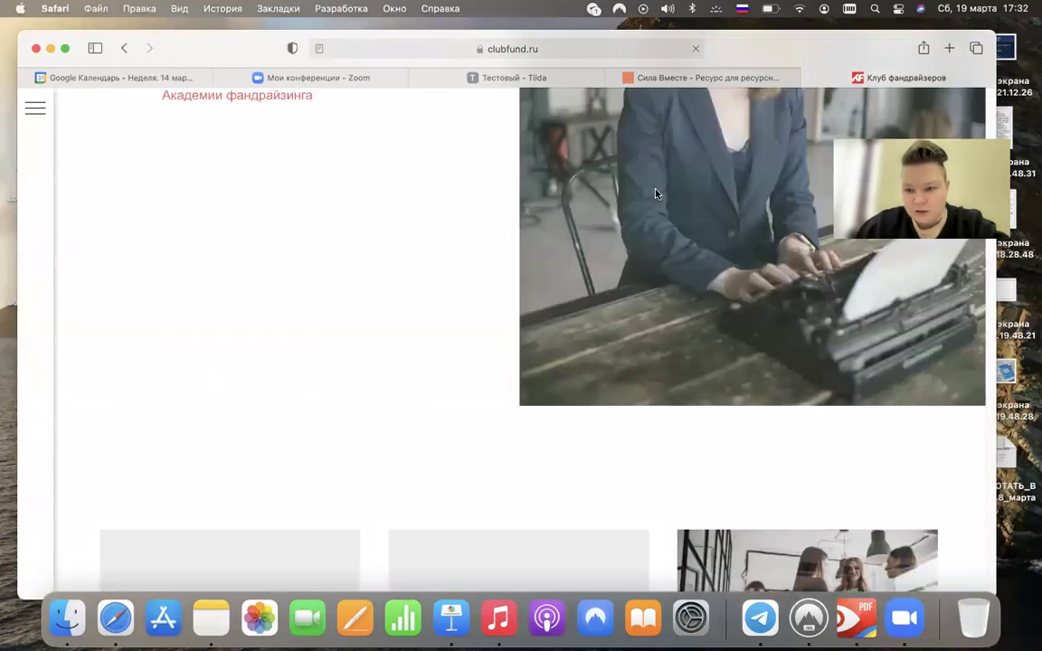
pyautogui.scroll(-3, 656, 194)
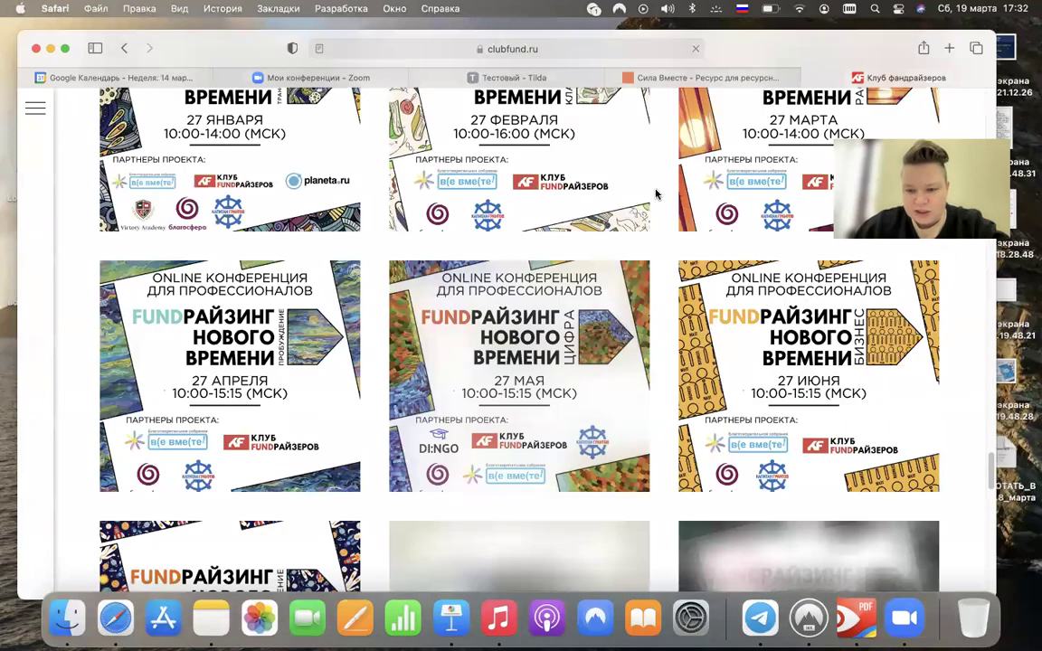
pyautogui.scroll(-15, 657, 194)
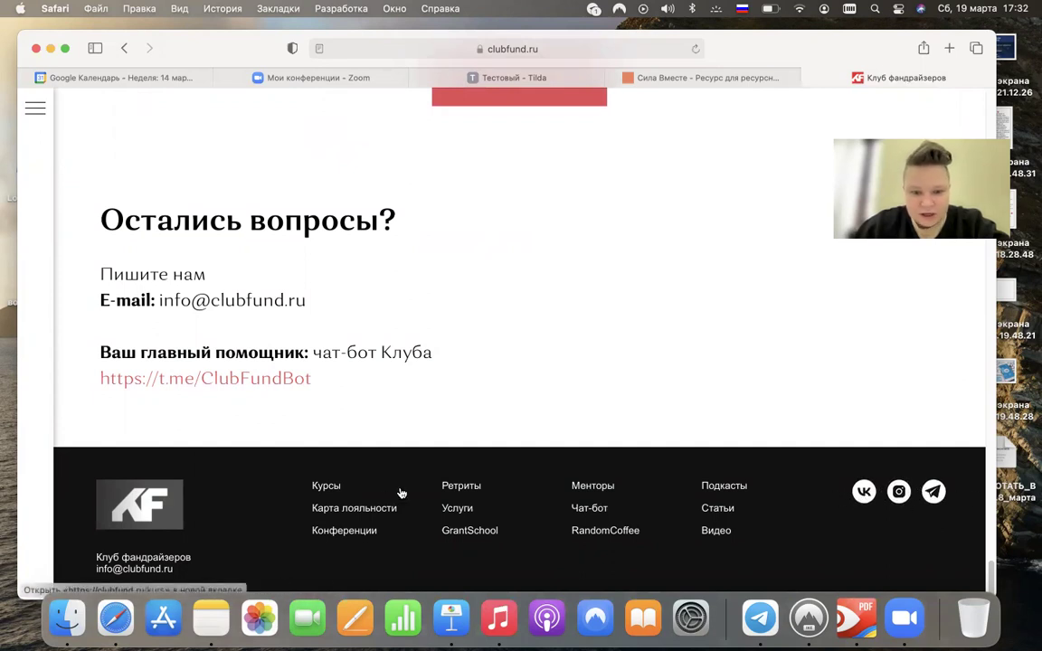
# - Browse the Услуги page, close both clubfund tabs and return to the Тестовый Tilda tab
pyautogui.keyDown('super'); pyautogui.click(455, 510); pyautogui.keyUp('super')
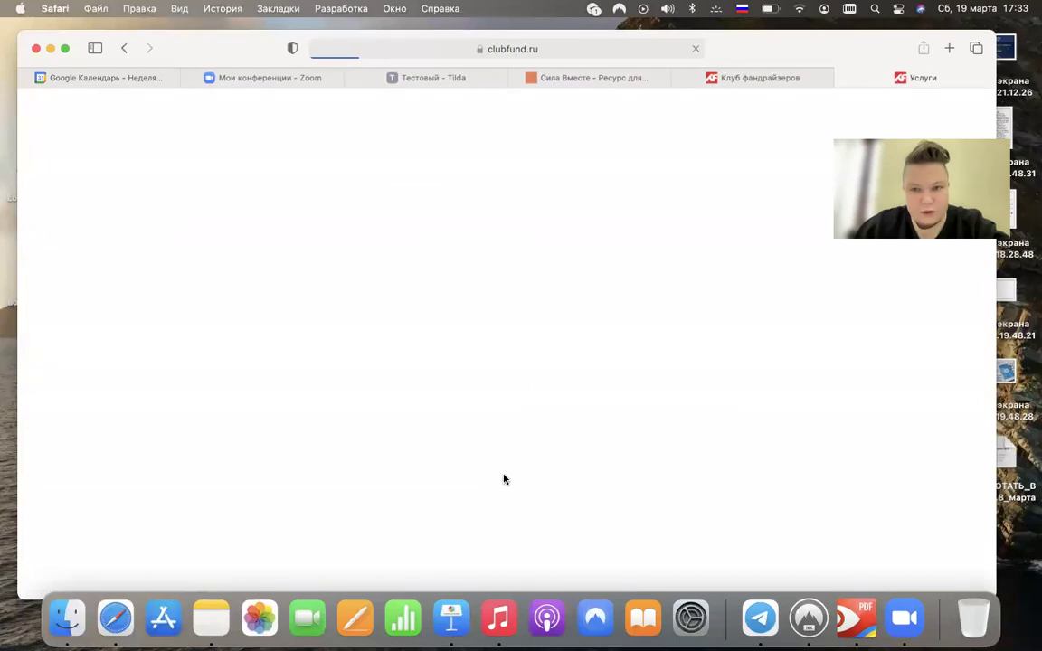
pyautogui.scroll(-20, 504, 477)
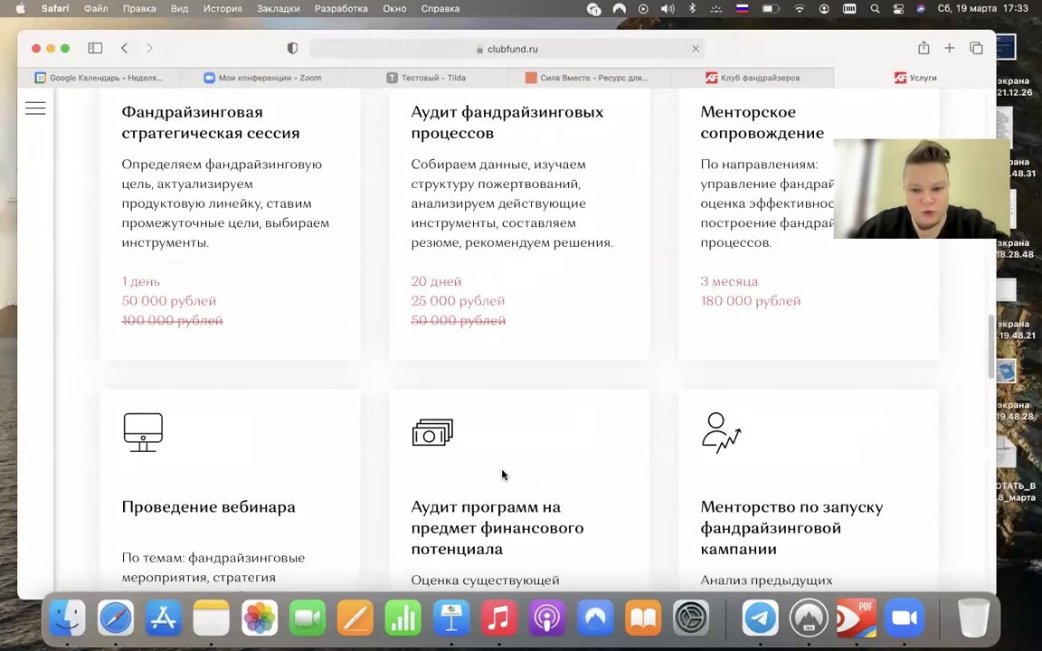
pyautogui.scroll(1, 502, 475)
pyautogui.scroll(-1, 502, 476)
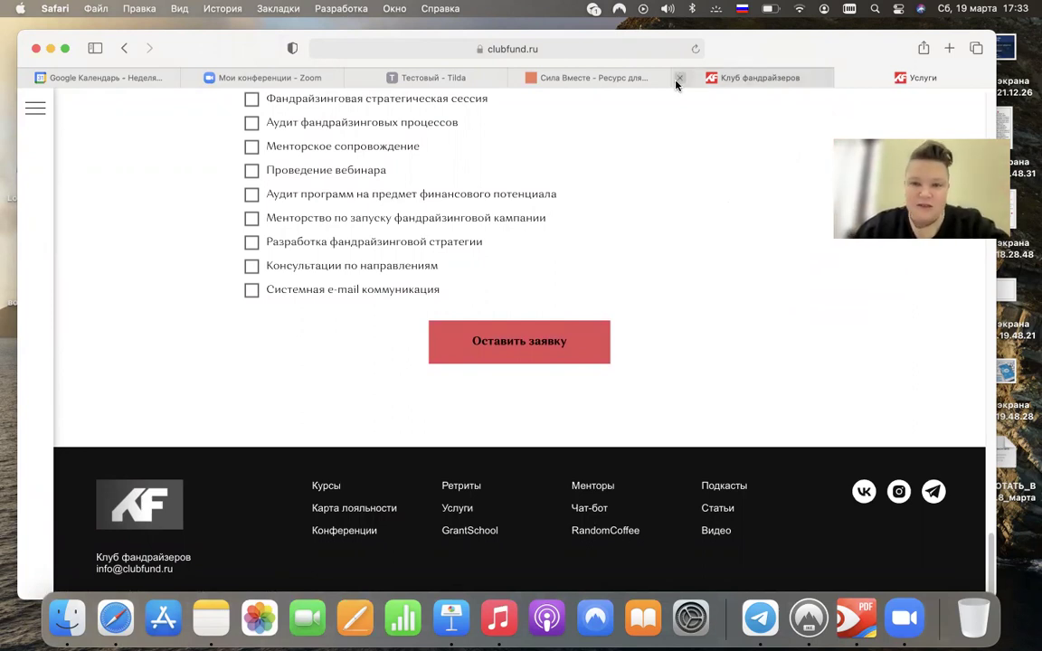
pyautogui.click(677, 81)
pyautogui.click(676, 82)
pyautogui.click(602, 81)
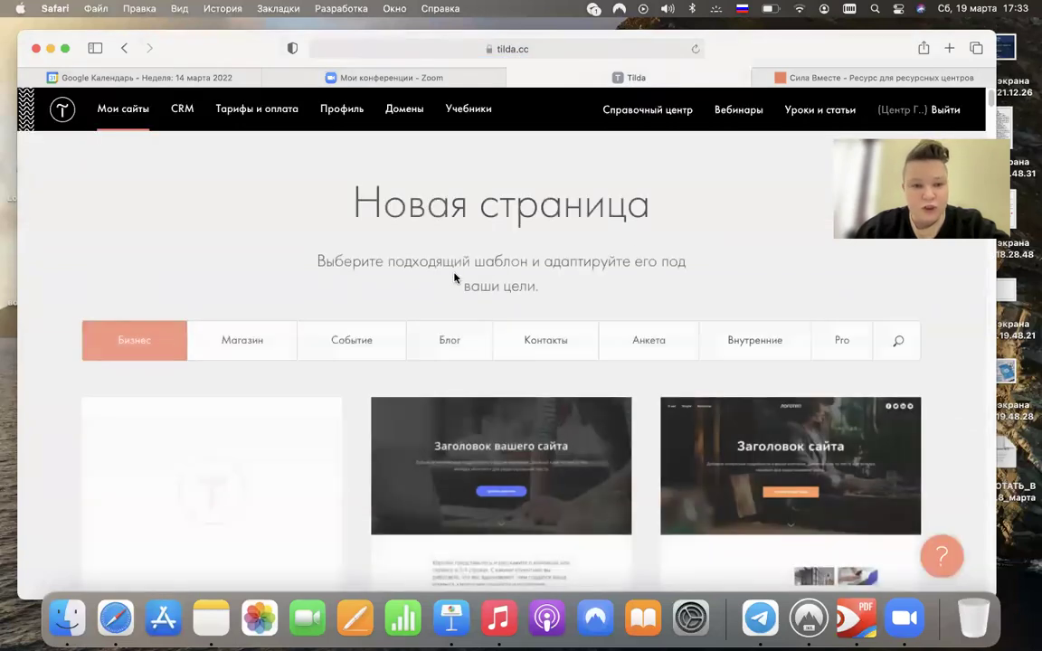
# - Create a blank page and add the FT102 footer block from the Подвал category of all blocks
pyautogui.scroll(-2, 277, 449)
pyautogui.click(251, 410)
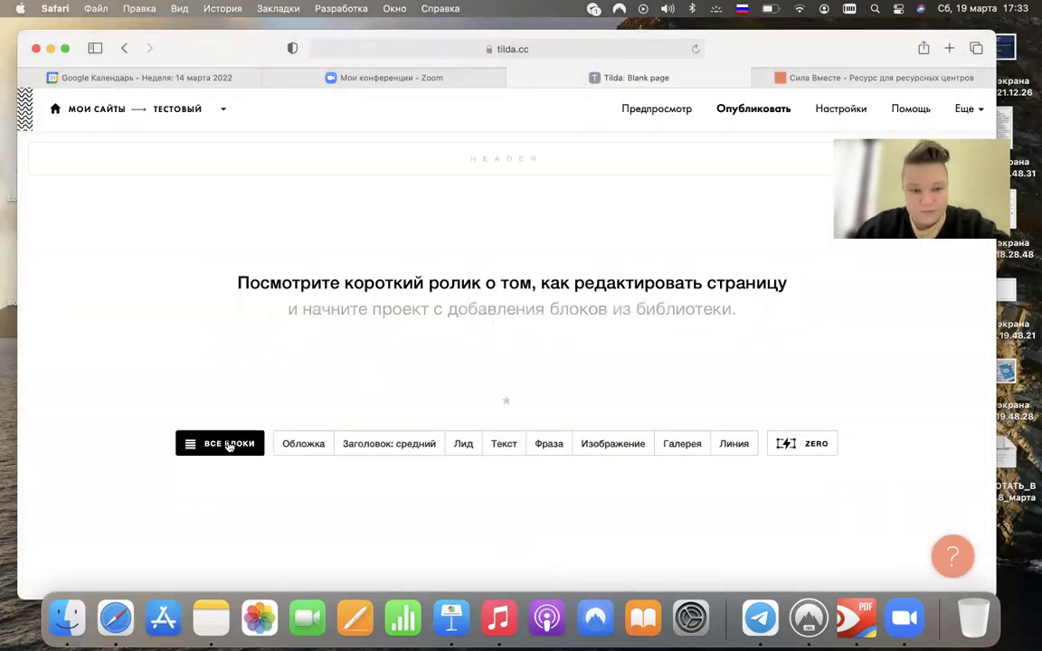
pyautogui.click(215, 442)
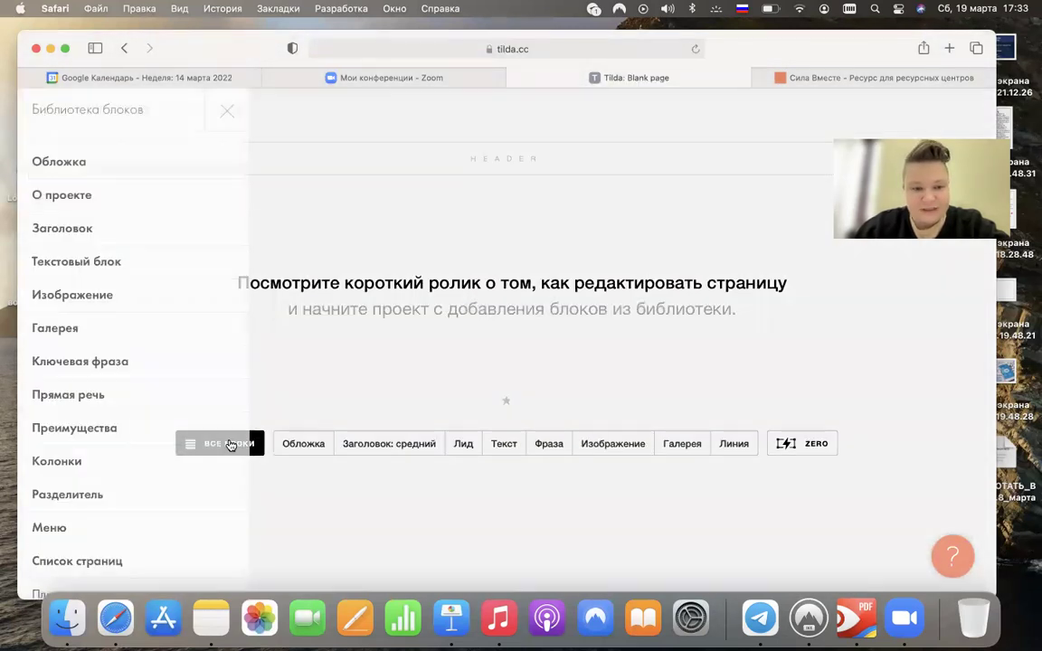
pyautogui.scroll(-10, 163, 416)
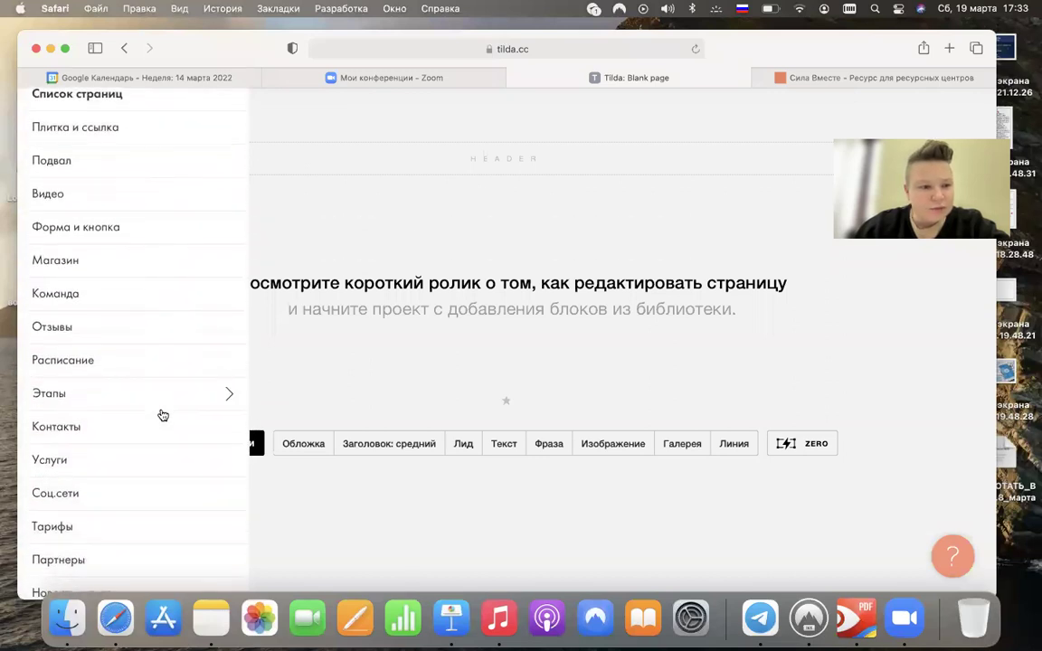
pyautogui.click(78, 169)
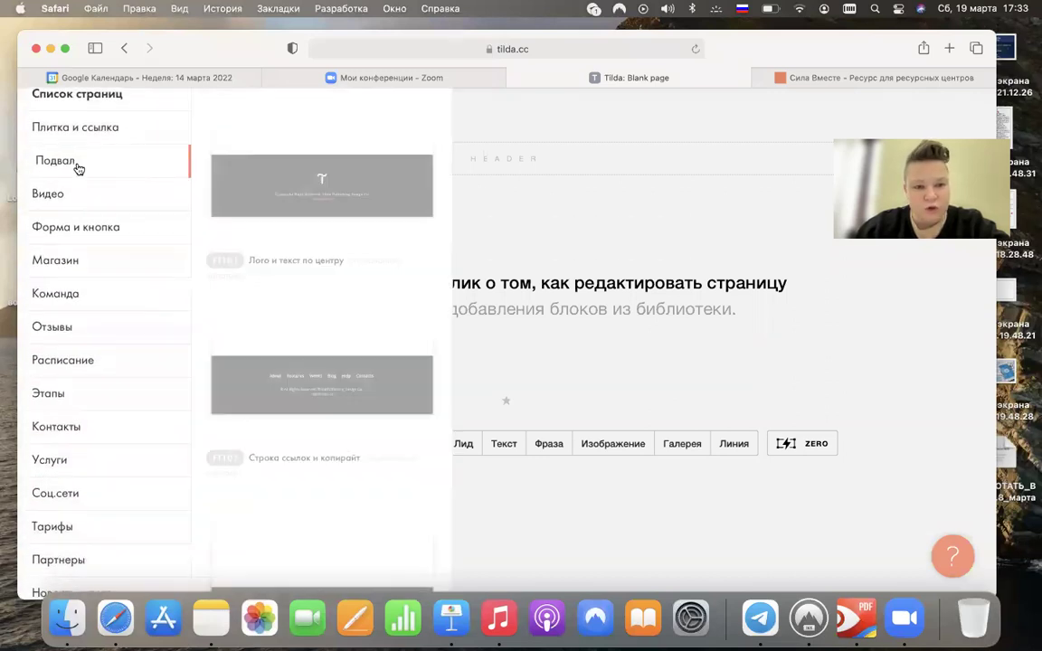
pyautogui.scroll(-10, 322, 294)
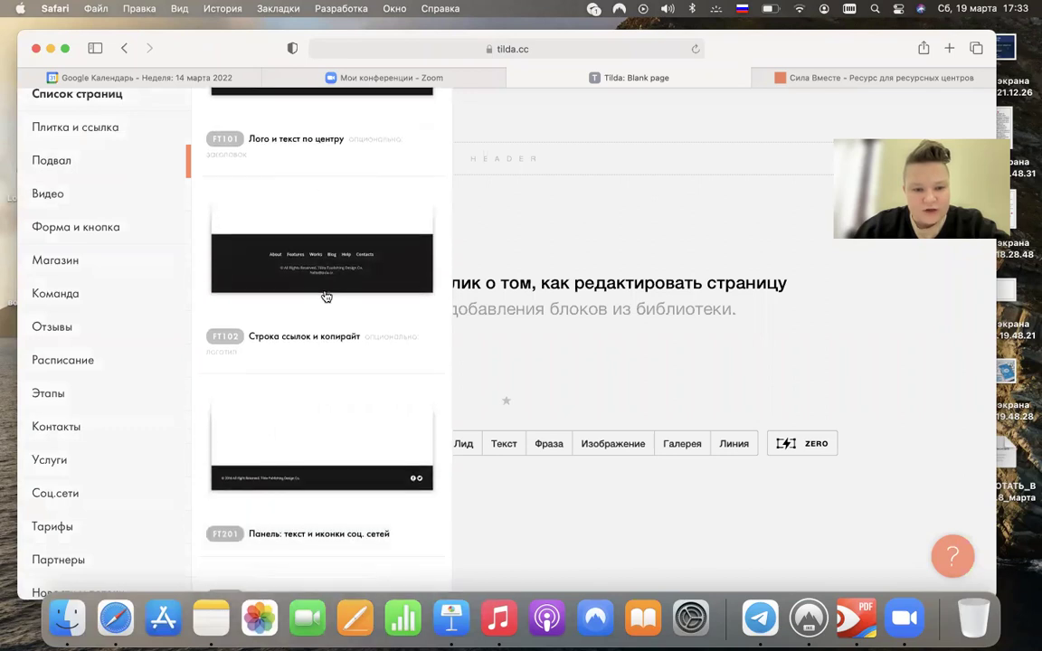
pyautogui.scroll(-10, 326, 296)
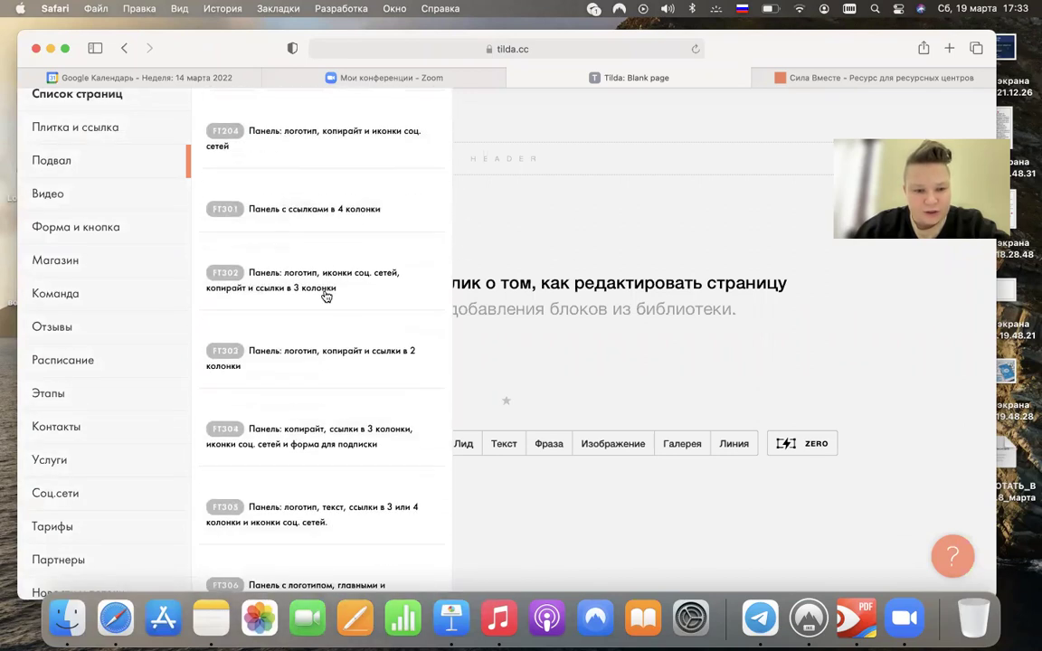
pyautogui.scroll(15, 326, 297)
pyautogui.scroll(5, 326, 297)
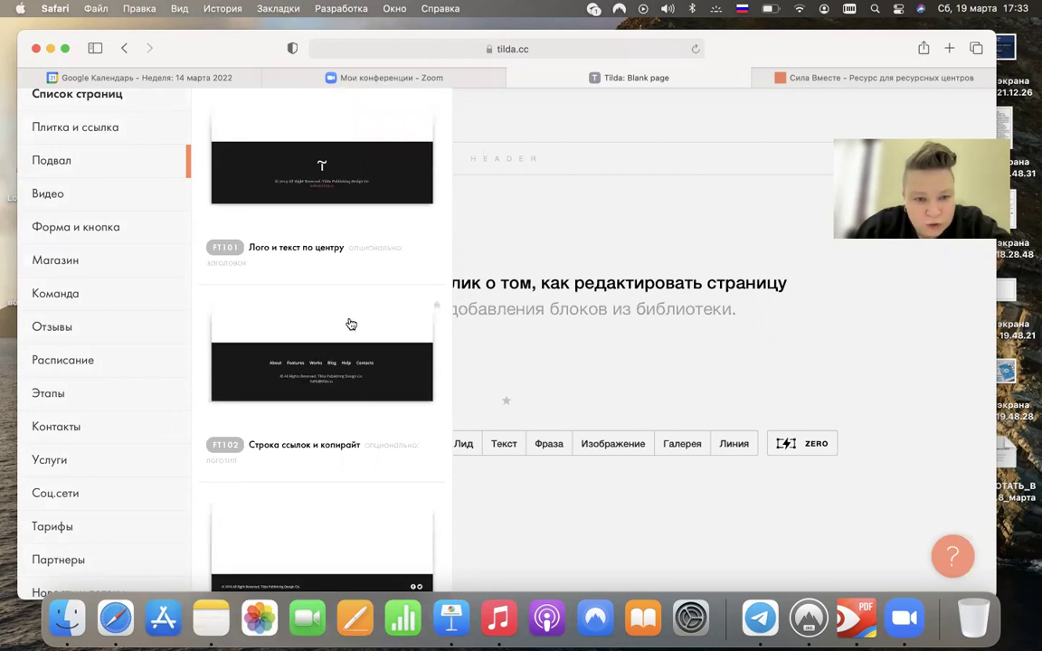
pyautogui.click(351, 324)
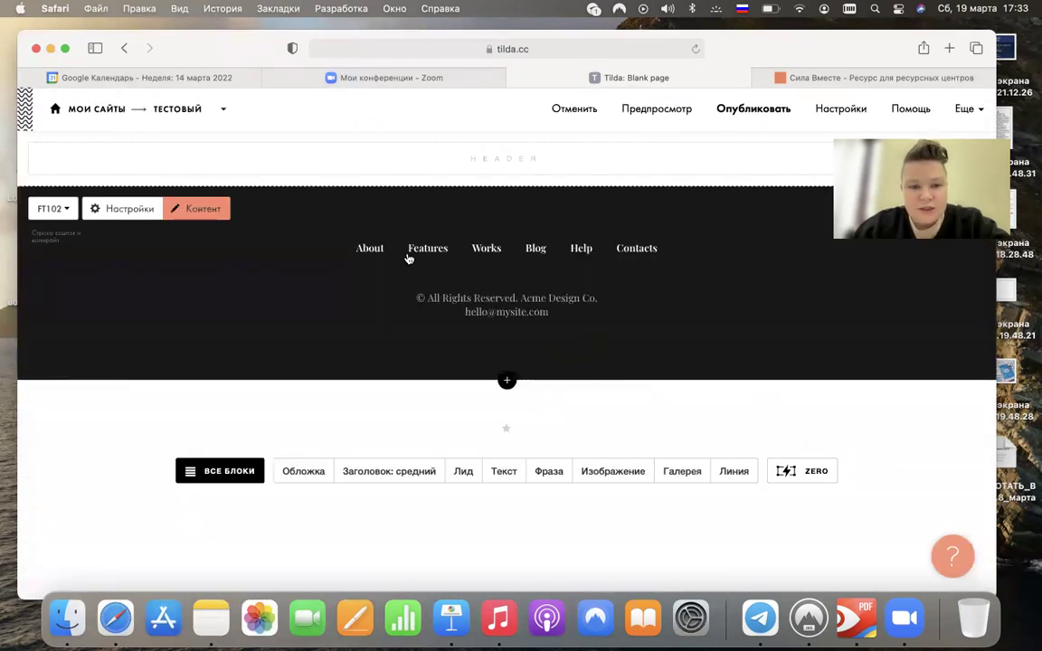
# - Open the FT102 block's Контент editor, expand ЛОГОТИП and scroll down to the ПУНКТЫ МЕНЮ items
pyautogui.scroll(5, 375, 256)
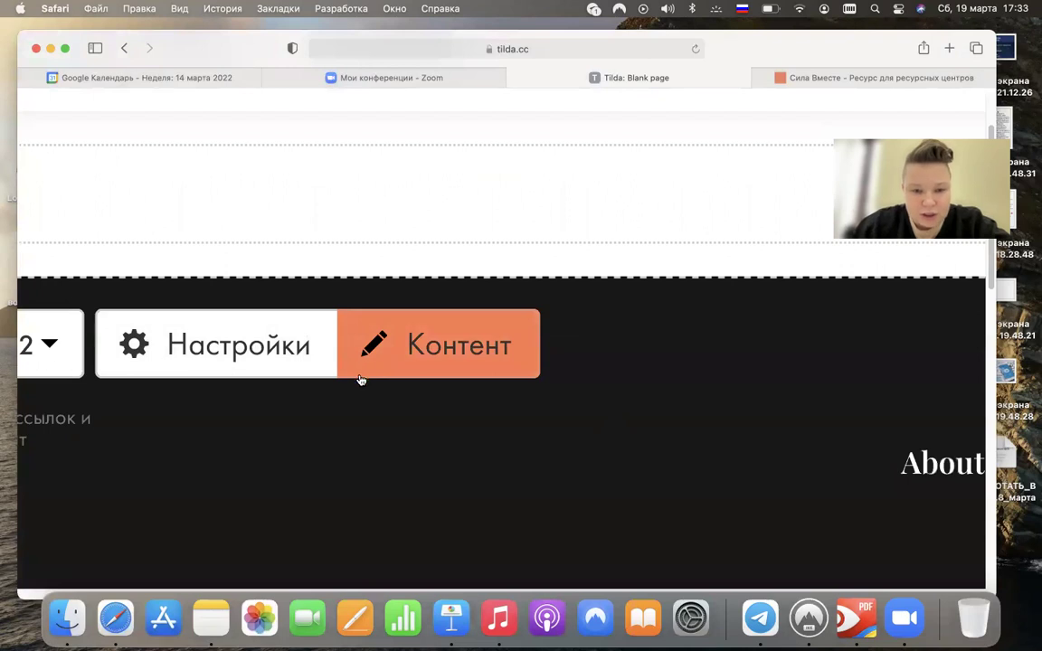
pyautogui.scroll(-5, 360, 380)
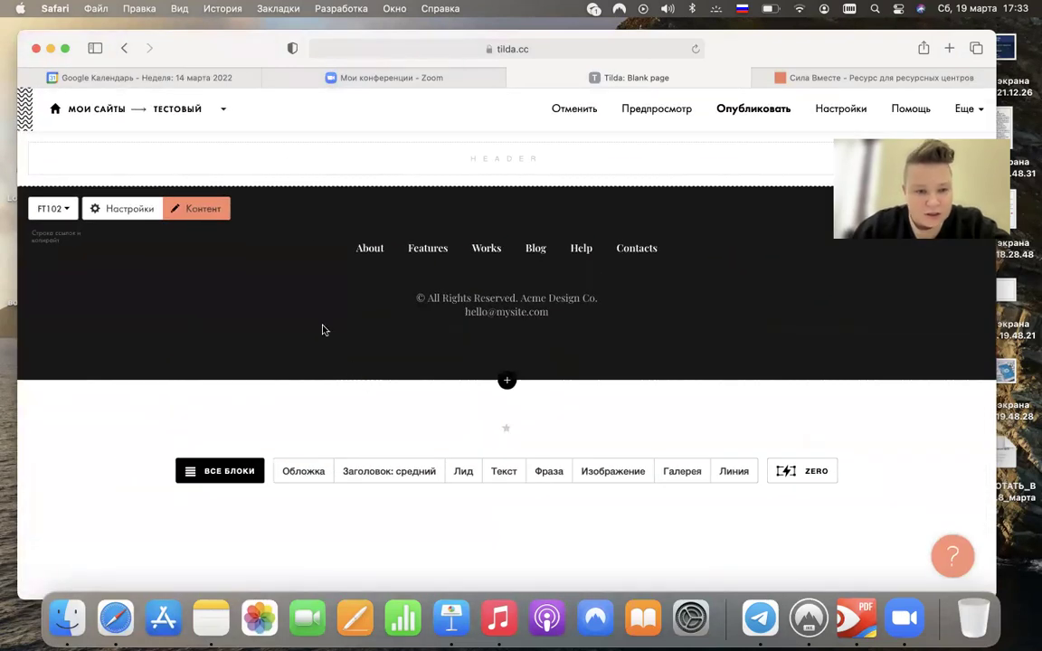
pyautogui.click(213, 214)
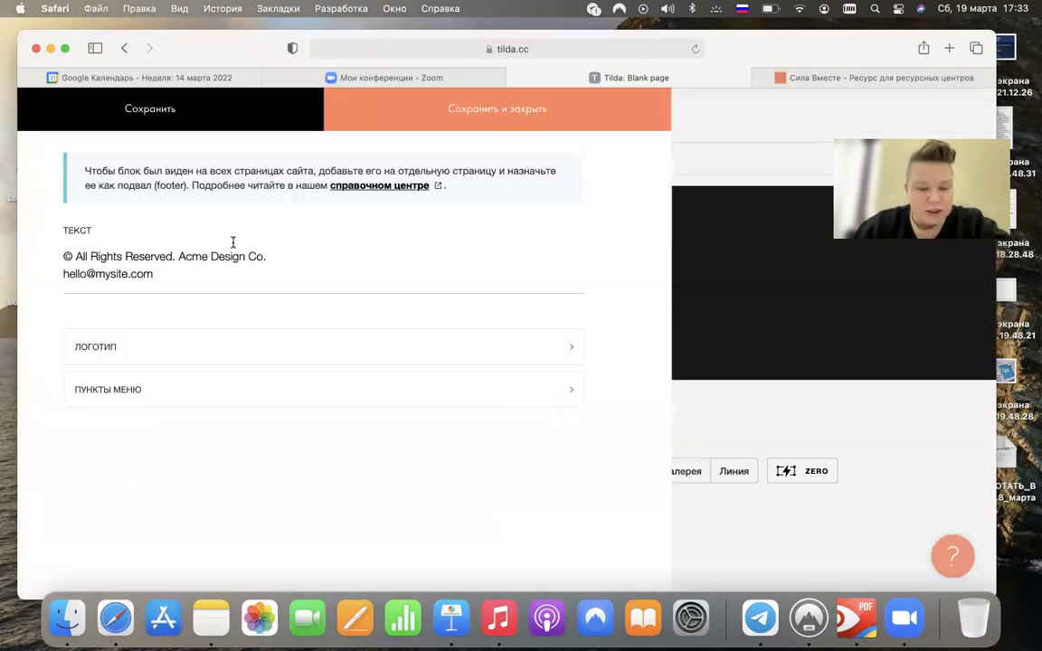
pyautogui.click(197, 330)
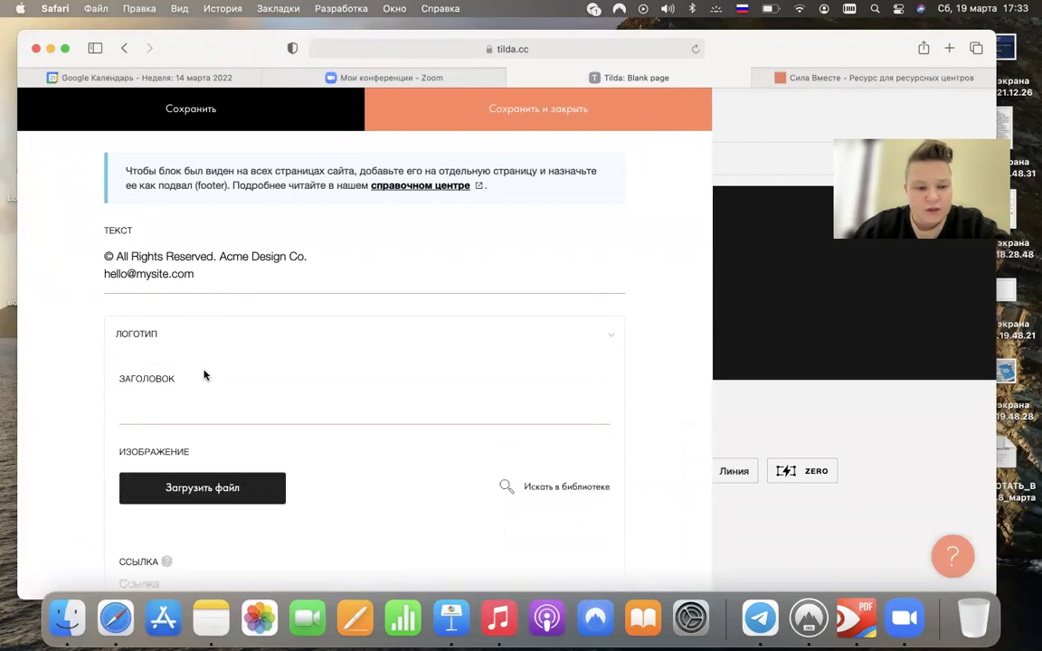
pyautogui.scroll(-4, 268, 437)
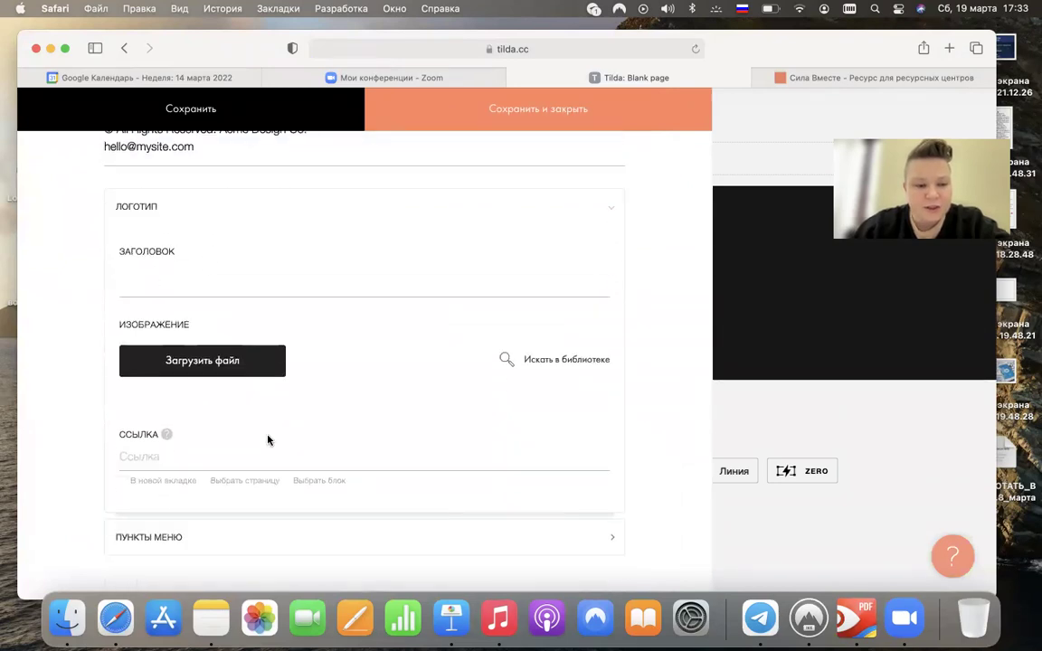
pyautogui.scroll(-10, 211, 439)
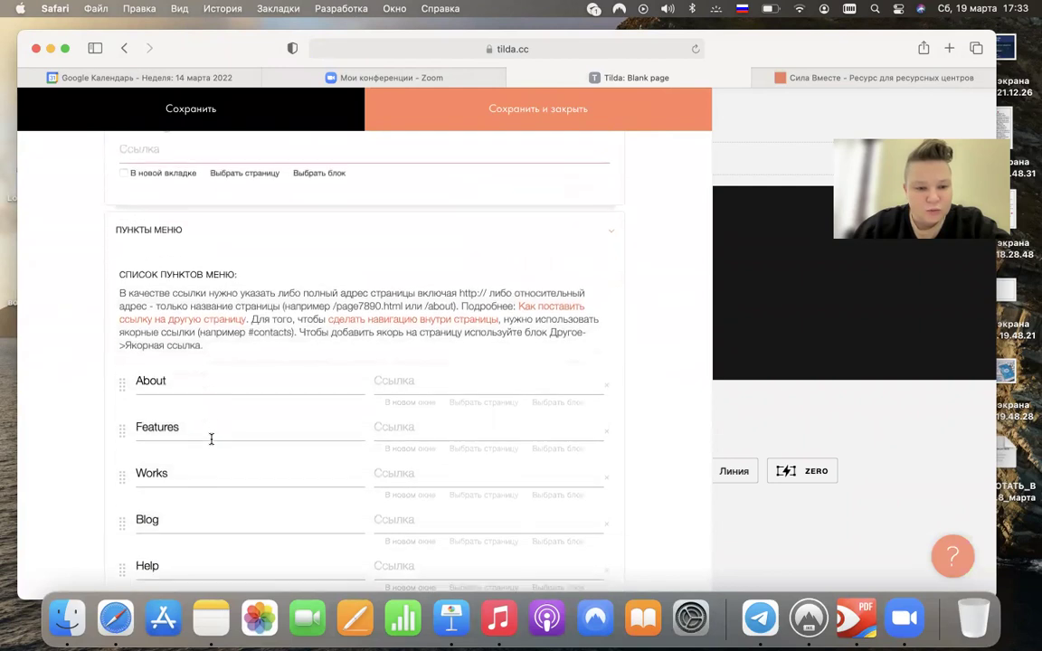